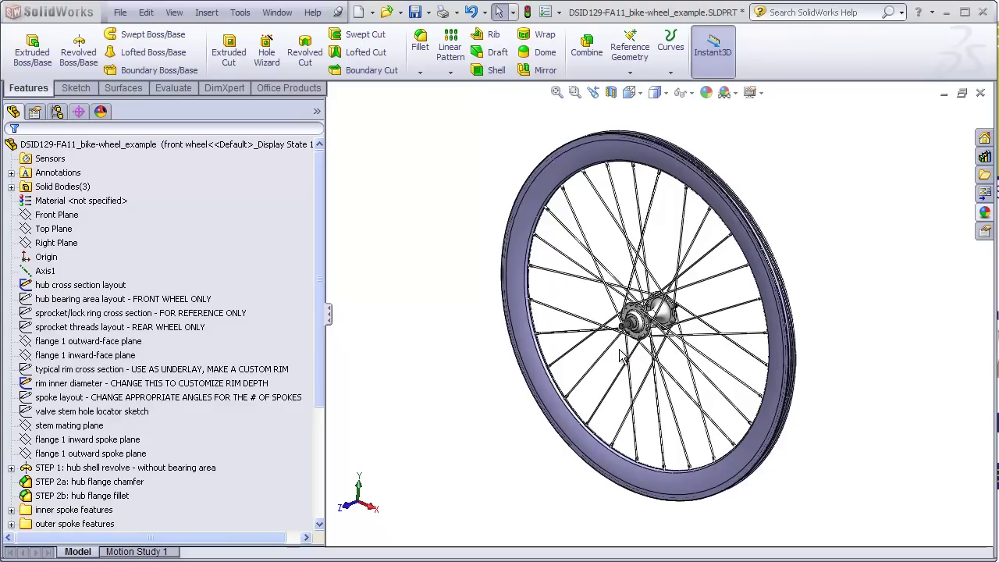
Switch to the bike-wheel starter part and look over its layout sketches and planes, highlighting the hub cross section layout
key(ctrl+Tab)
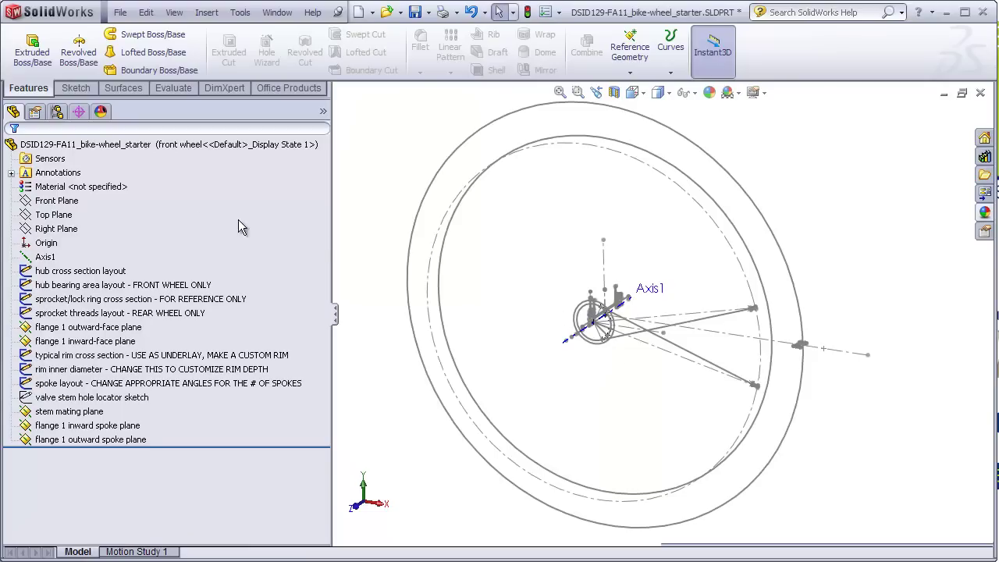
click(94, 145)
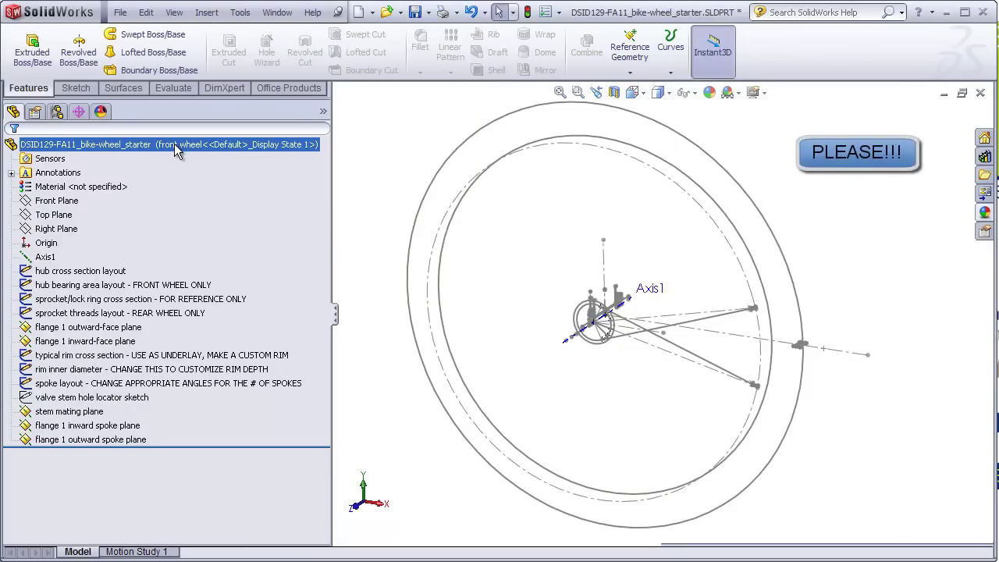
click(224, 171)
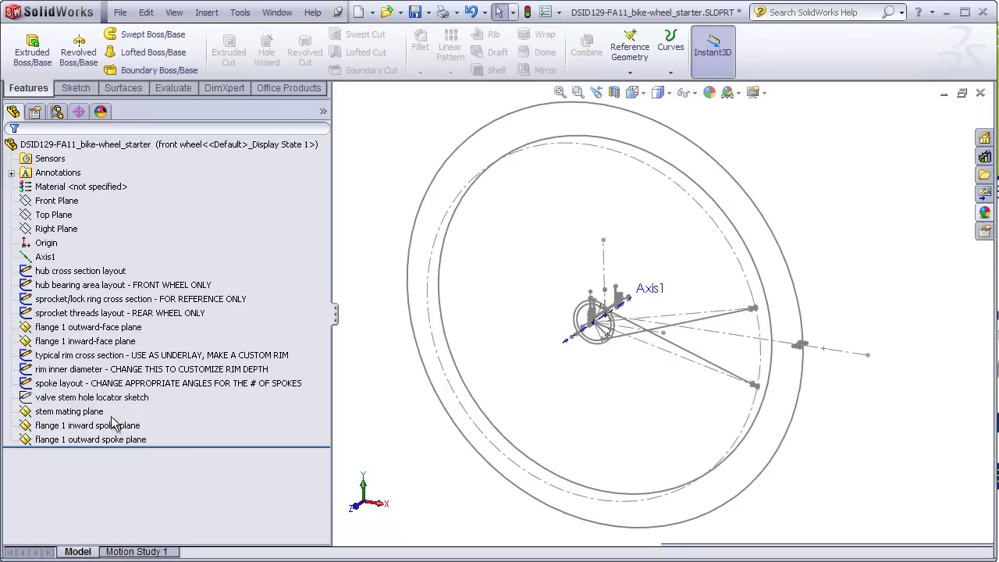
click(103, 272)
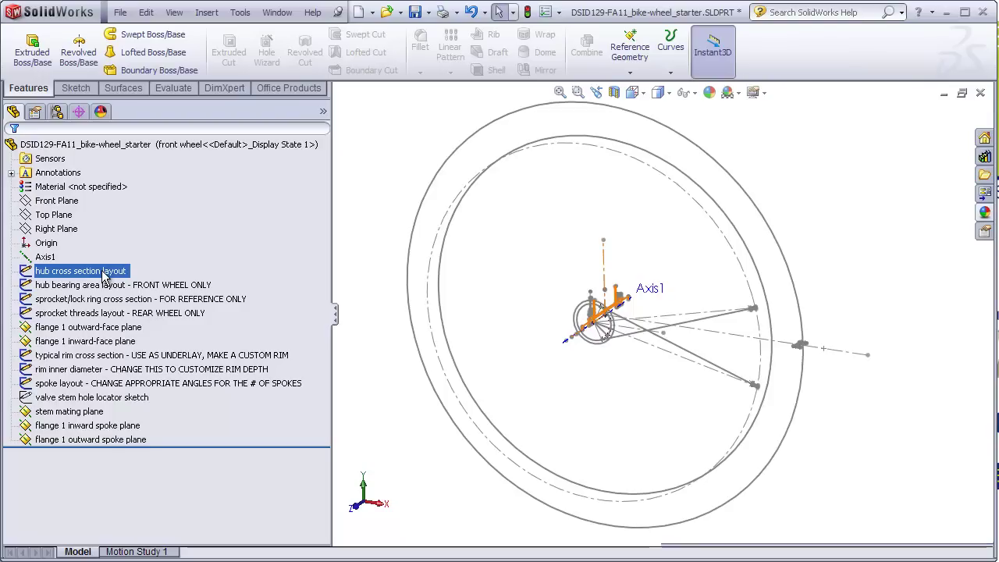
key(Escape)
Review the starter part's front wheel and rear wheel configurations, keeping front wheel active, and return to the feature tree
click(56, 111)
click(76, 162)
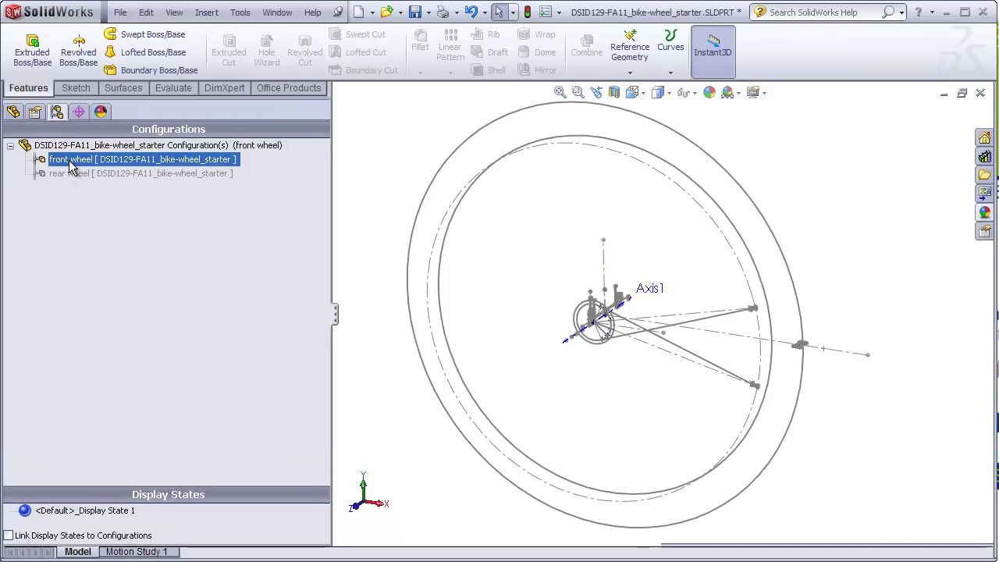
click(69, 175)
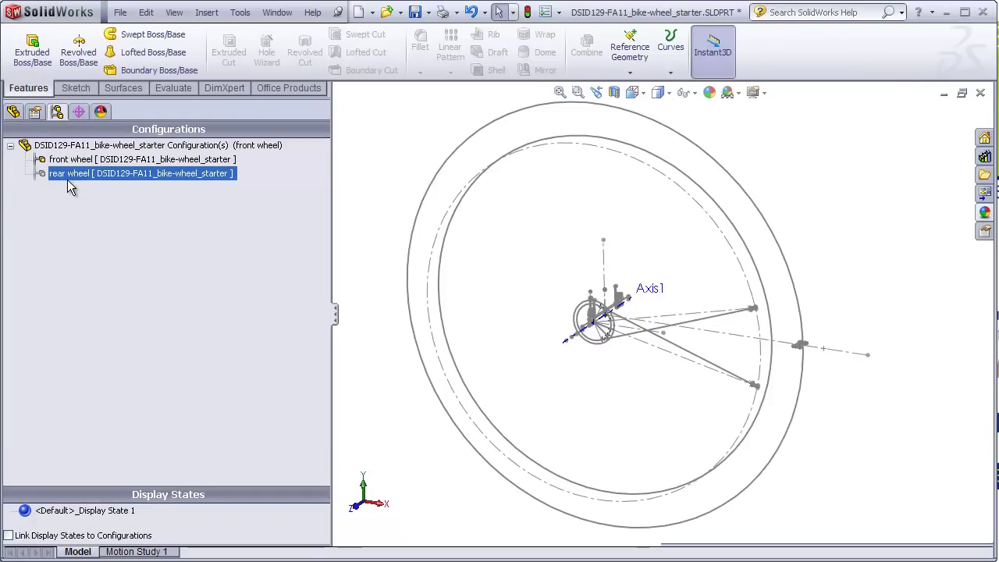
double_click(65, 161)
click(61, 161)
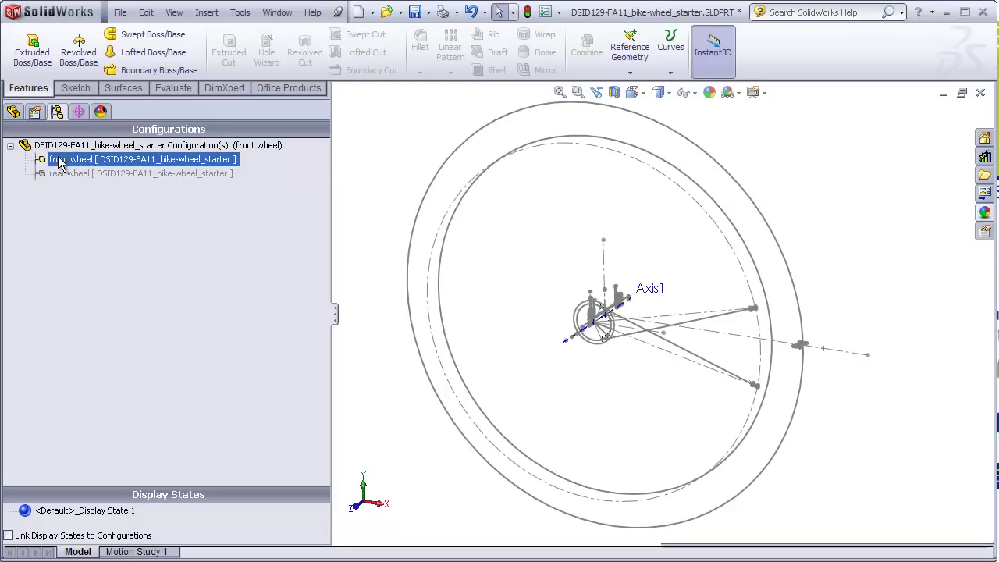
click(108, 176)
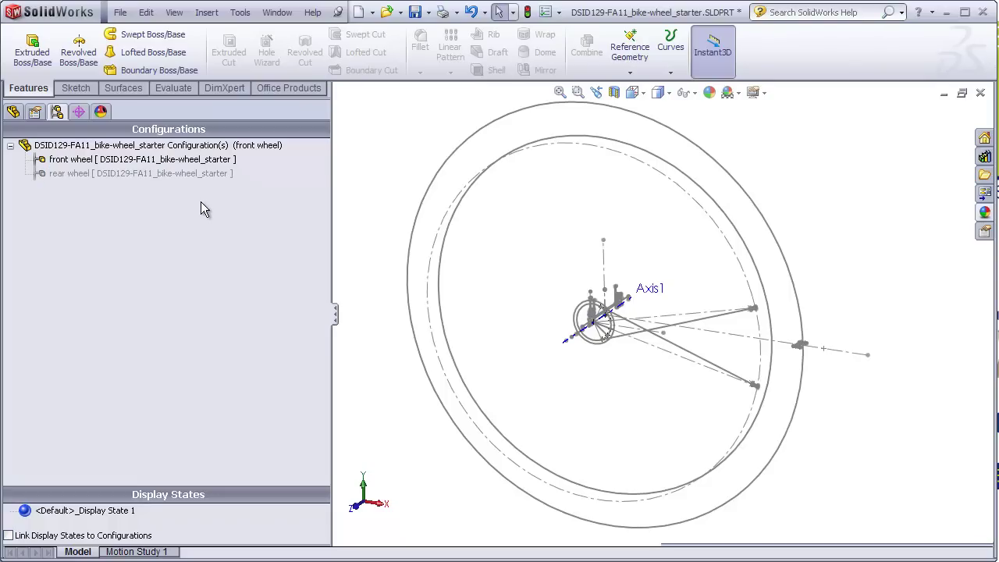
click(163, 172)
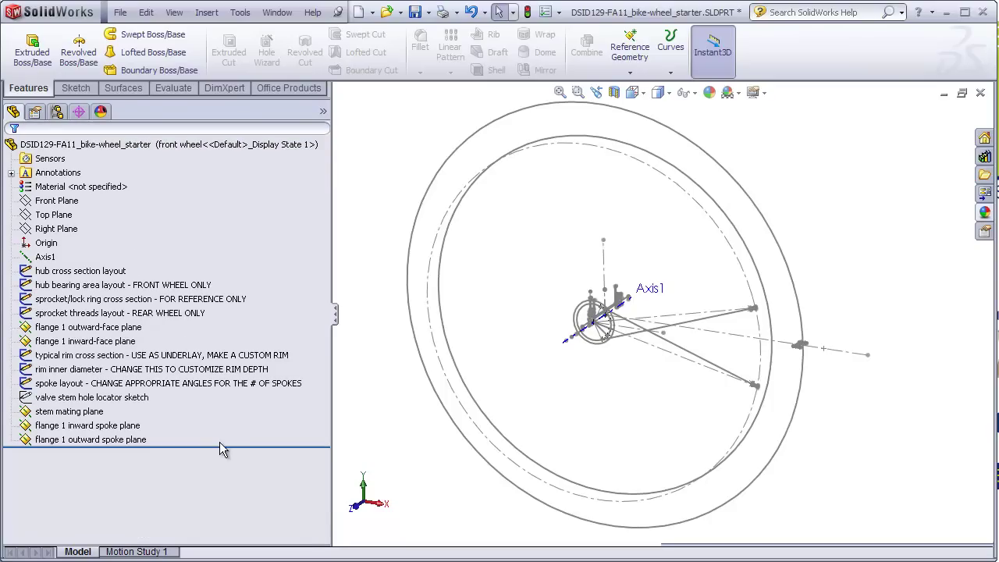
Roll the starter part back to just after the hub cross section layout sketch and view that sketch square-on
drag(229, 444, 228, 279)
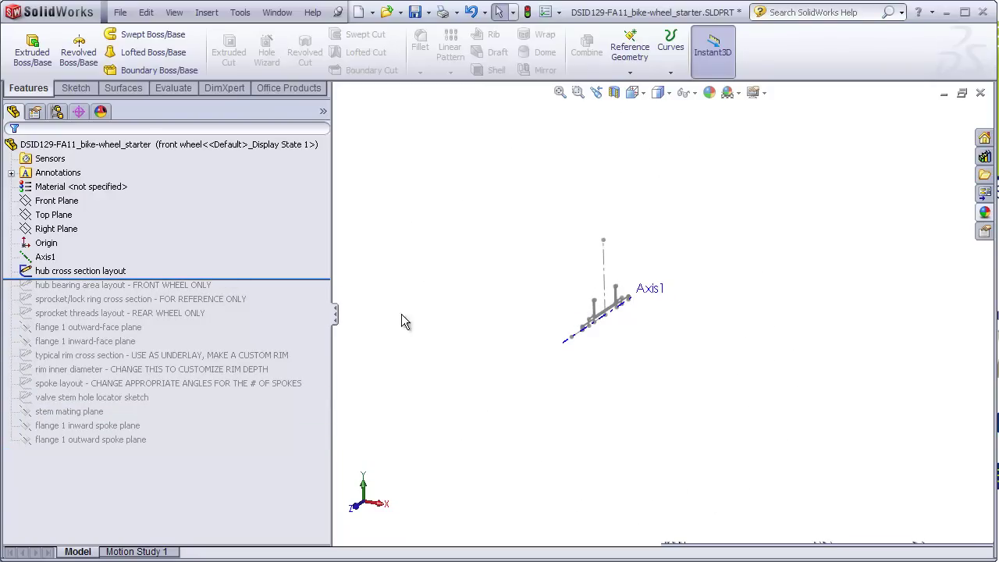
middle_drag(591, 340, 632, 181)
click(633, 92)
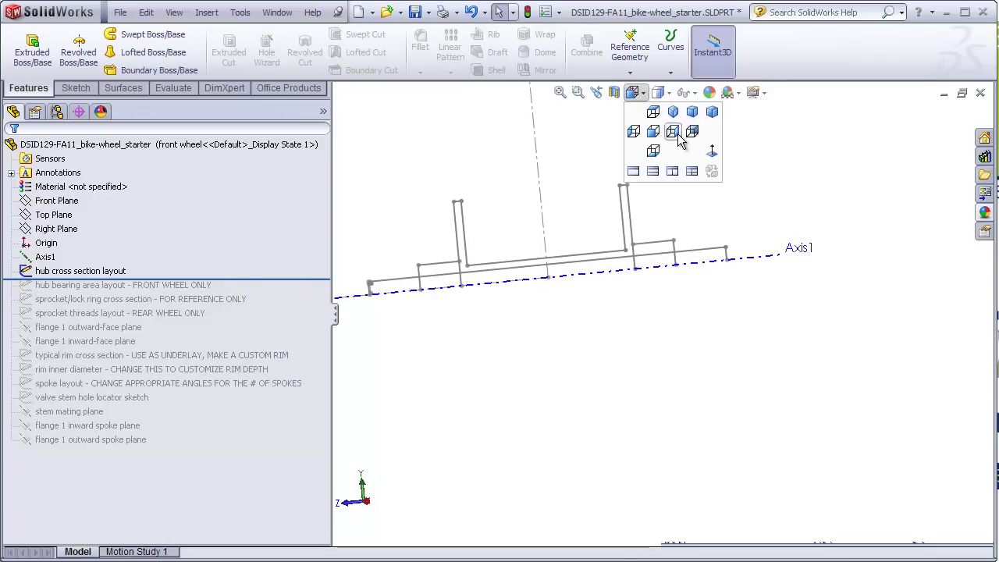
click(710, 153)
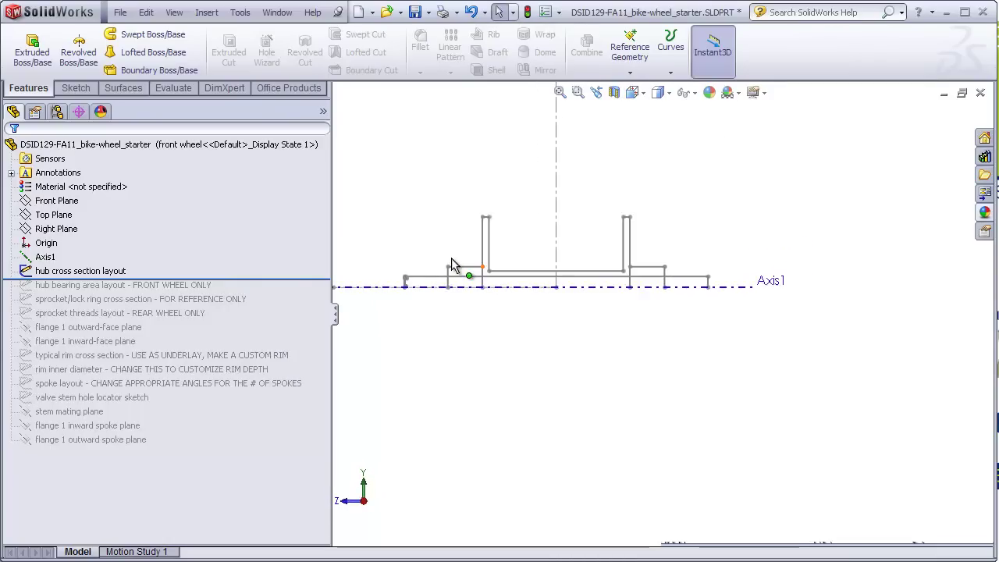
Switch to the finished example wheel and examine its hub shell, flanges, spacer and threaded axle
key(ctrl+Tab)
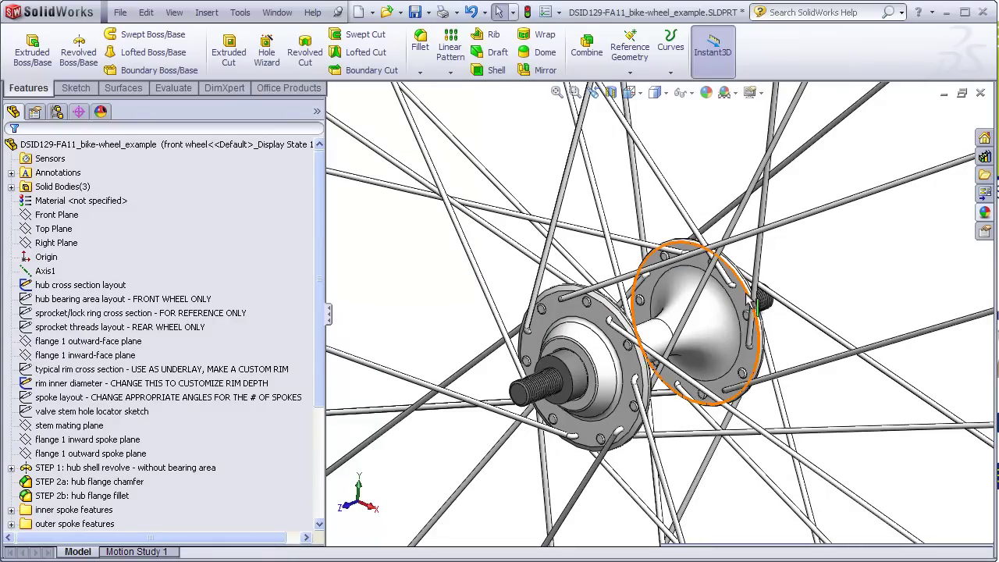
key(ctrl+7)
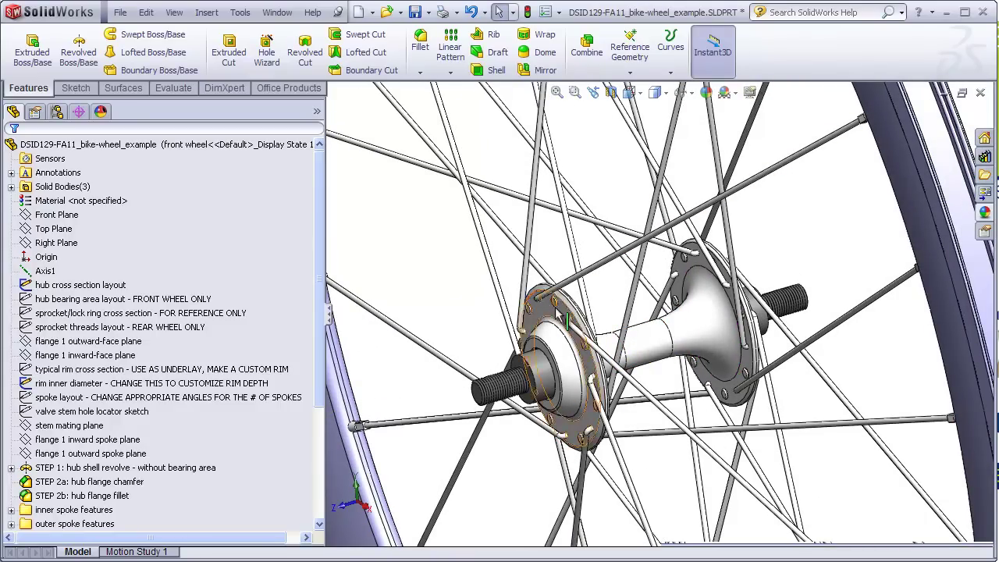
middle_drag(568, 379, 550, 328)
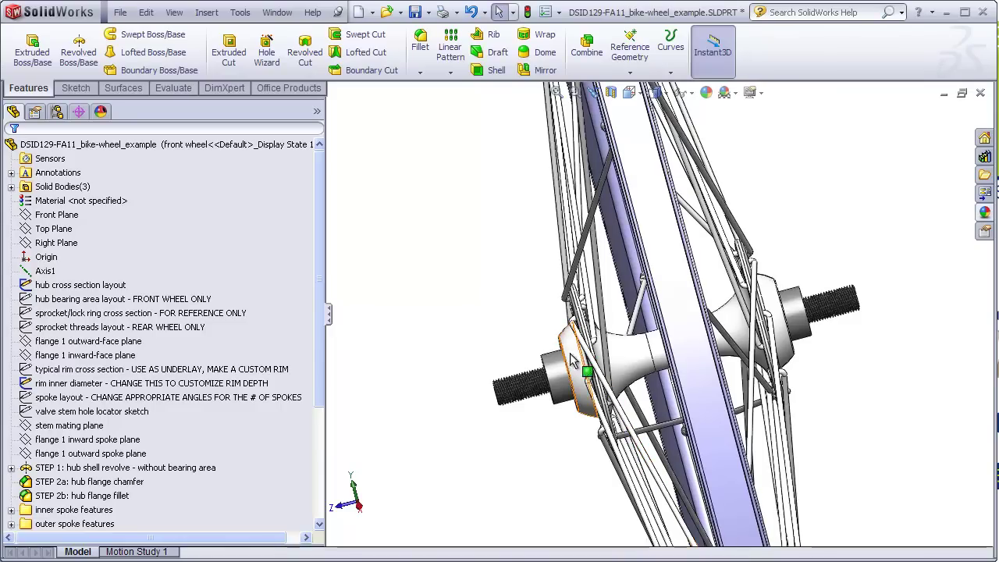
scroll(568, 382, down, 3)
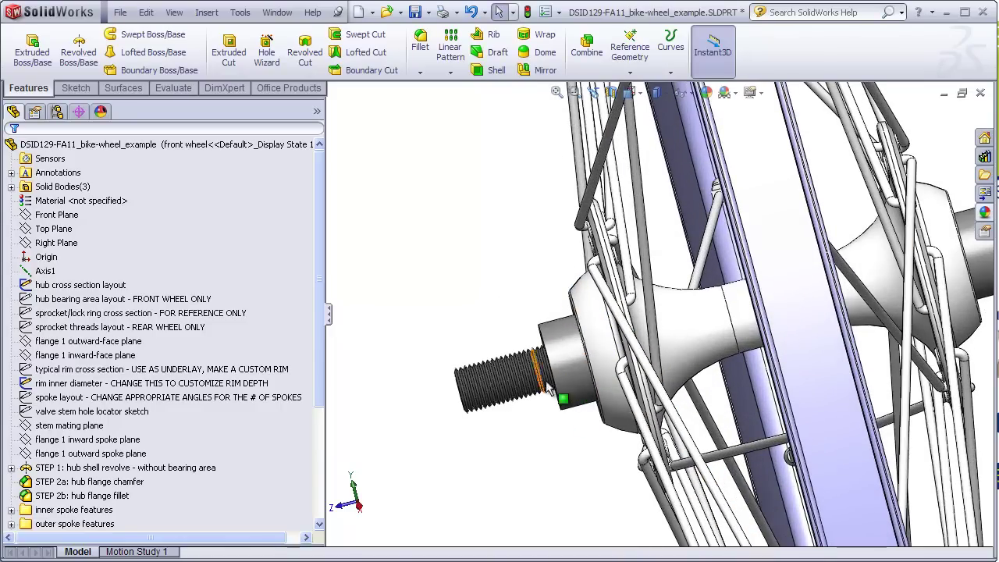
click(563, 355)
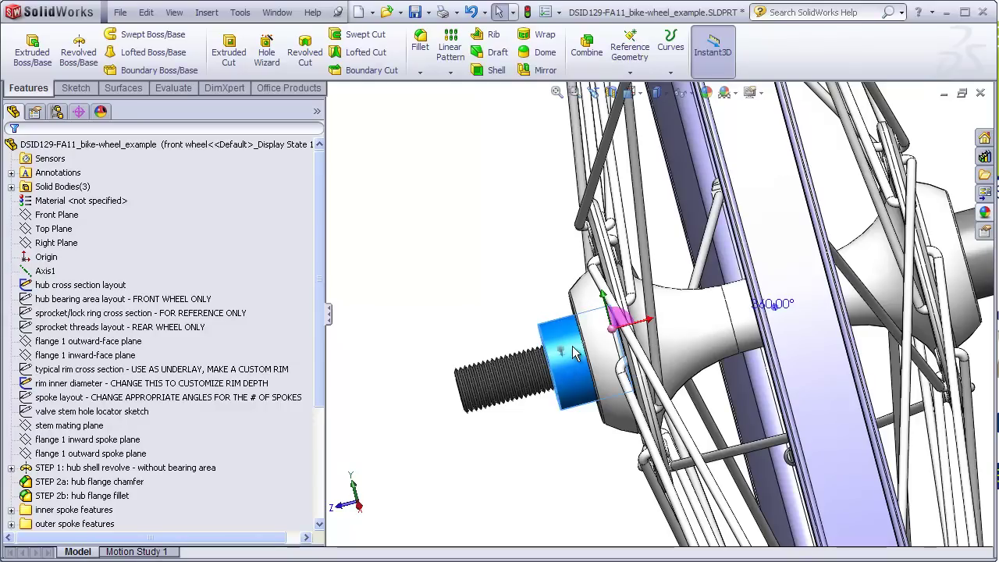
click(529, 312)
middle_drag(529, 312, 567, 377)
scroll(568, 377, up, 2)
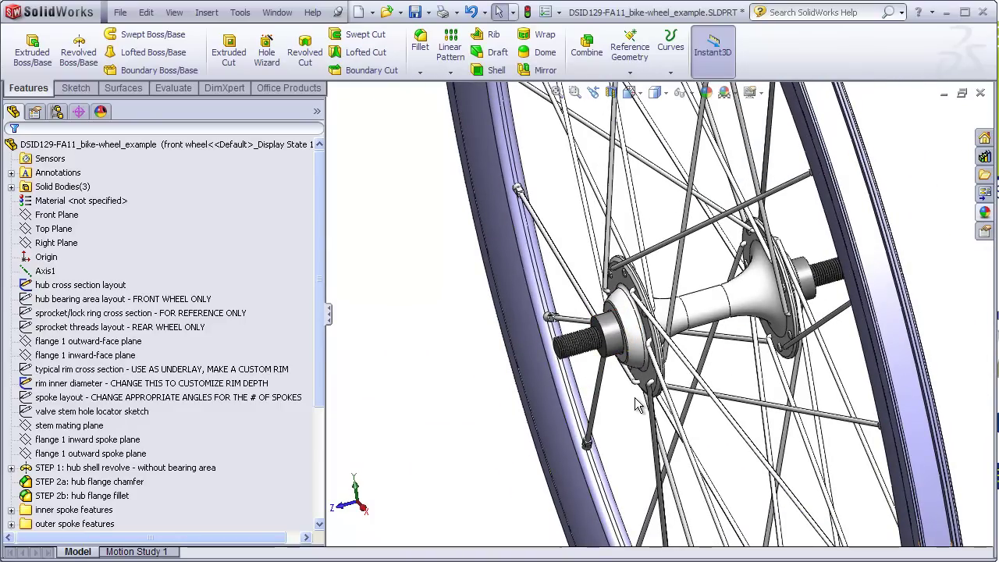
Return to the starter part and roll the history forward to include the front-wheel hub bearing area layout sketch
key(ctrl+Tab)
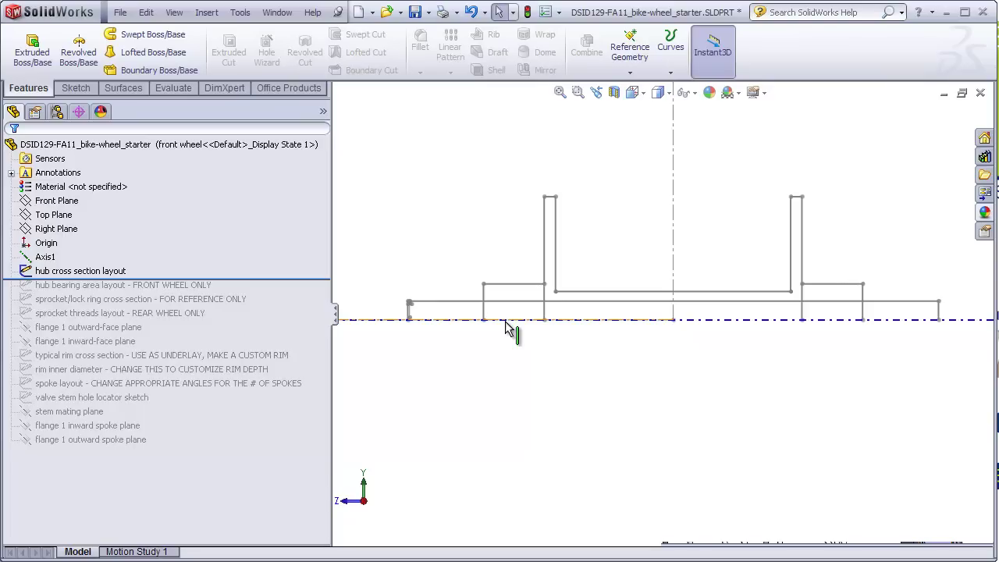
drag(323, 280, 318, 288)
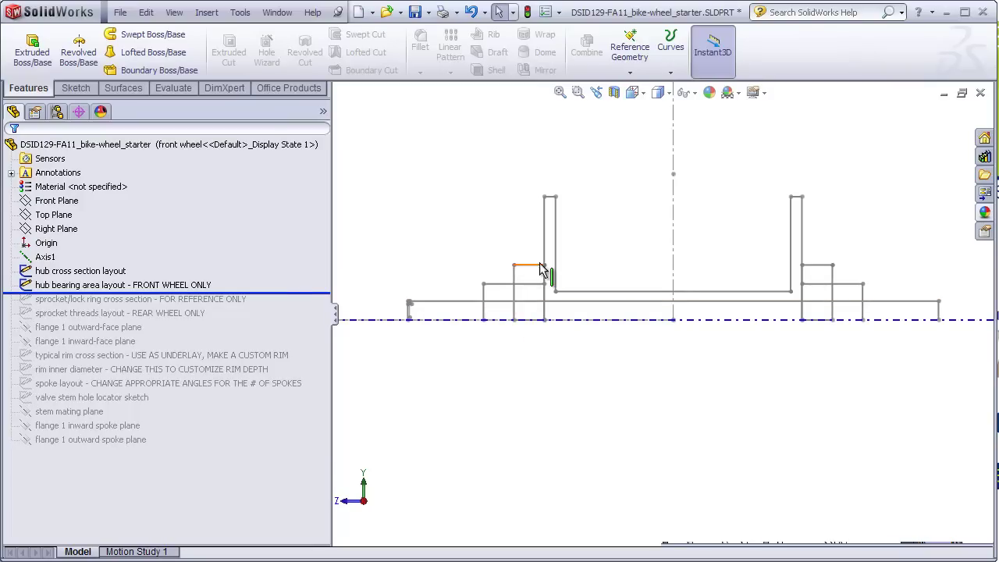
click(168, 287)
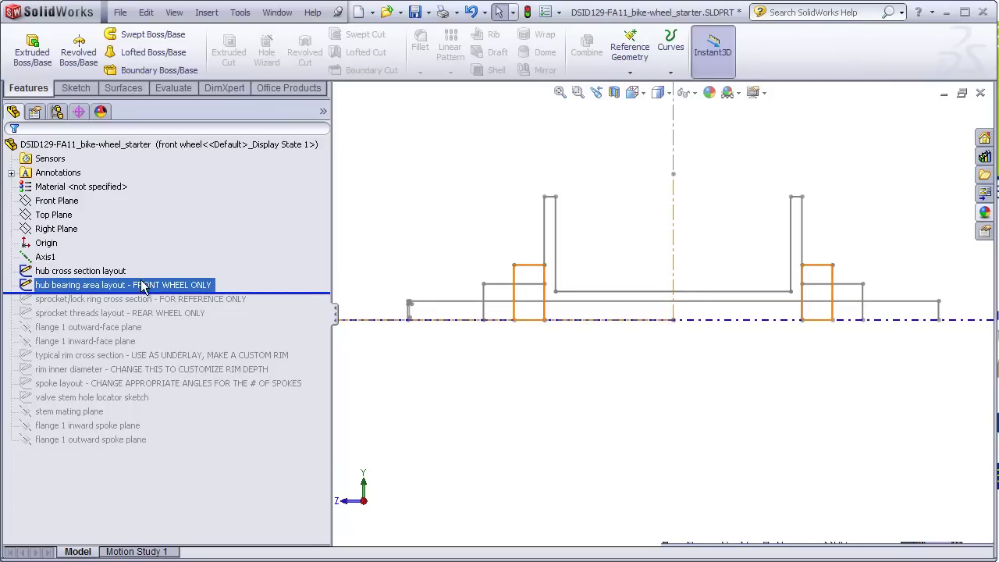
click(449, 290)
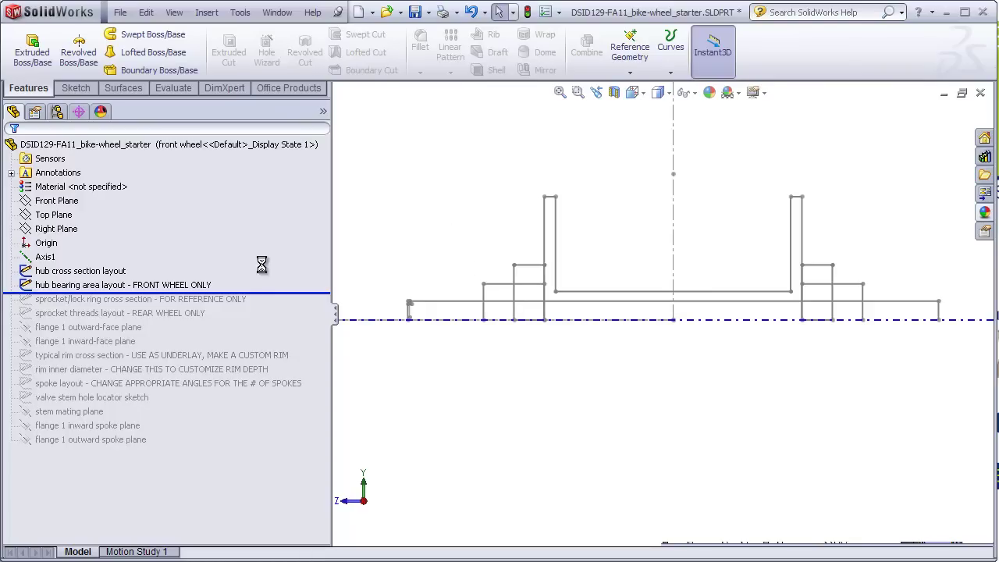
Display the hub cross section layout's dimensions and examine the front wheel's fork spacing, axle length and minimum hub shell
click(113, 270)
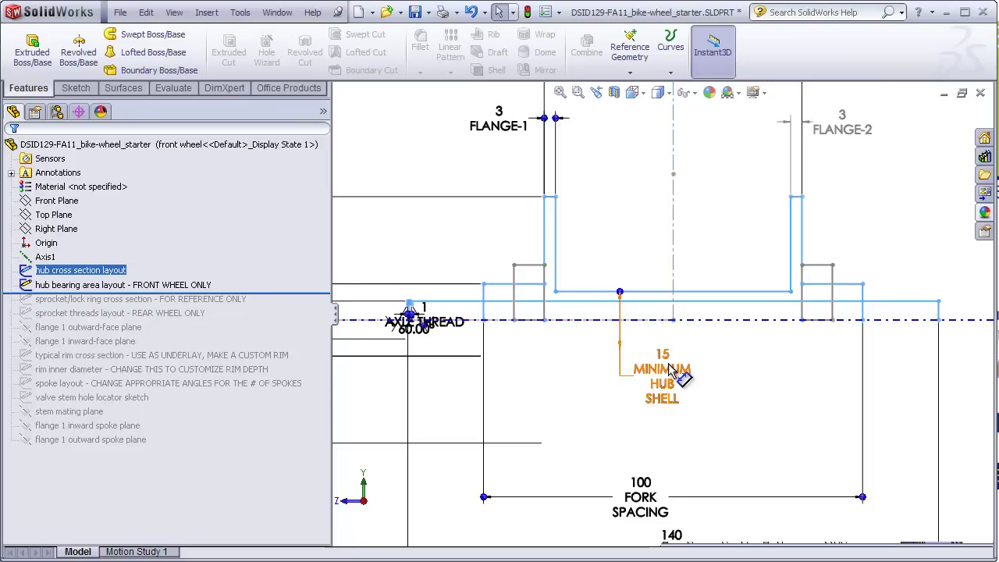
scroll(669, 370, up, 3)
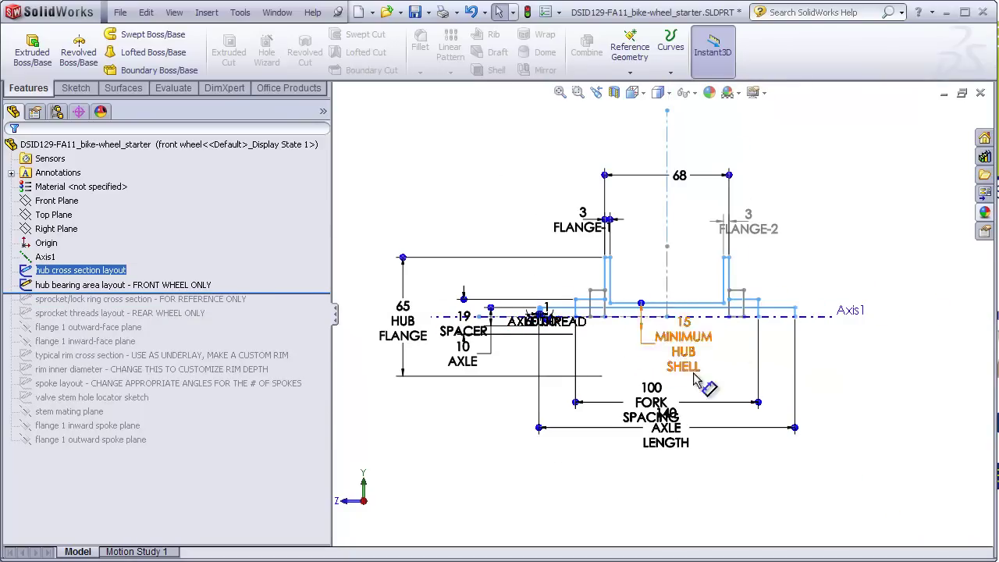
scroll(679, 402, down, 3)
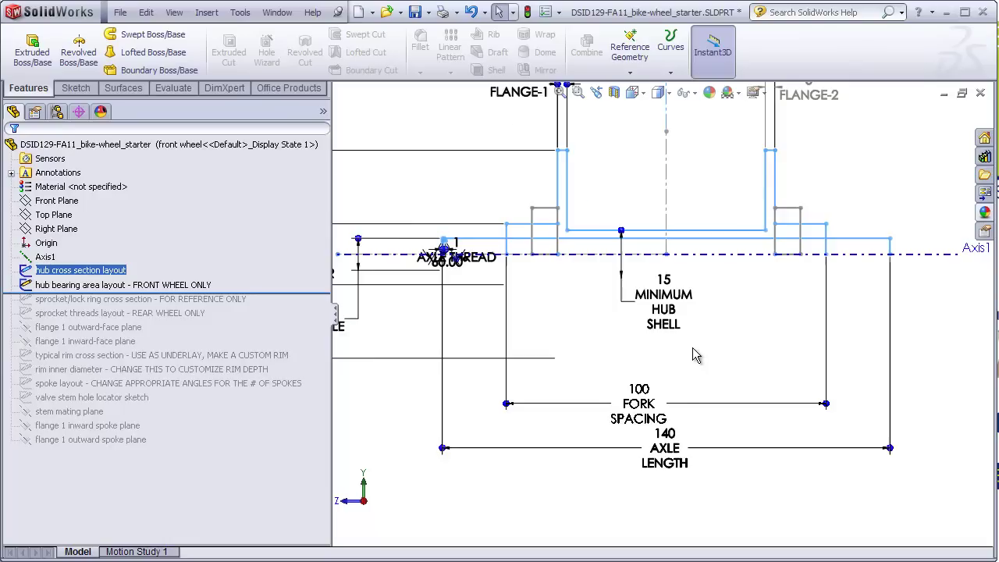
key(f)
Activate the rear wheel configuration and display the dimensions of its hub cross section layout sketch
click(56, 112)
double_click(71, 173)
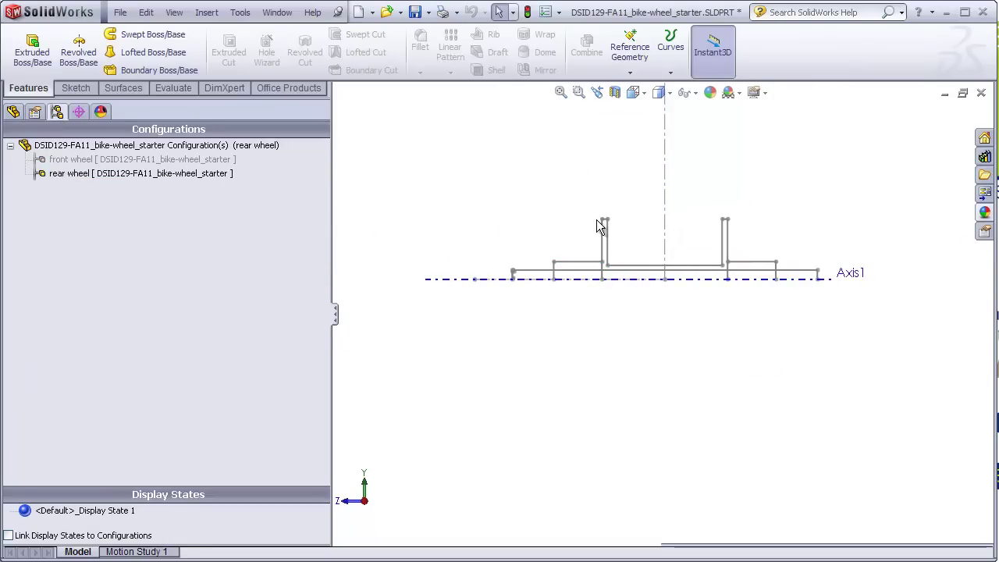
click(12, 112)
click(89, 270)
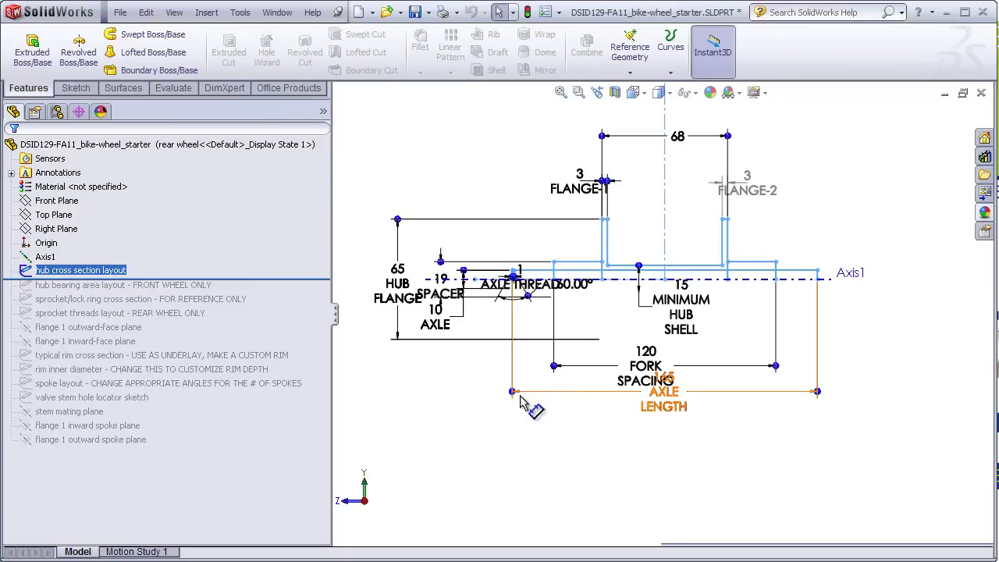
Examine the rear wheel's axle length, fork spacing, flange and spacer dimensions in the hub cross section layout
scroll(689, 371, down, 3)
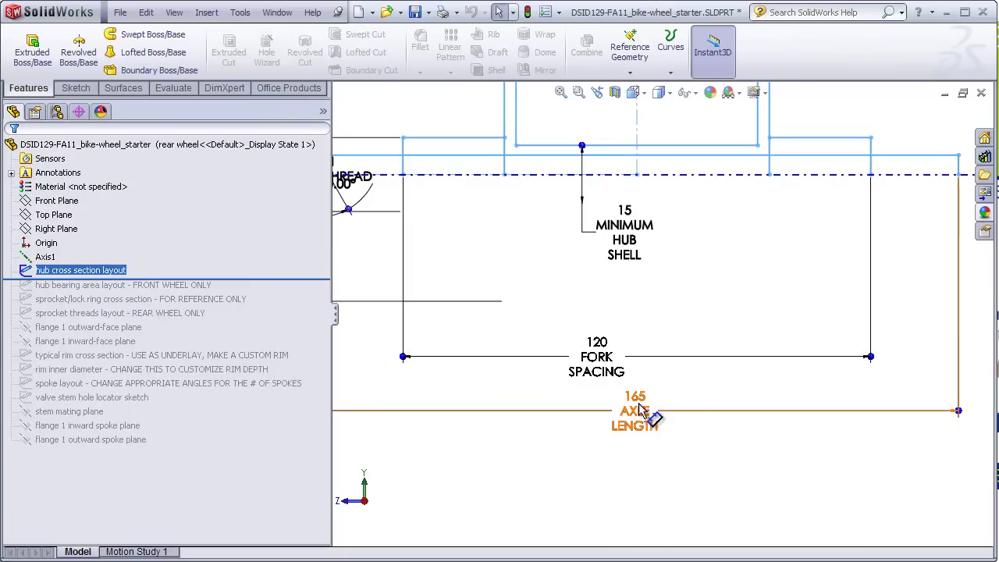
scroll(617, 359, up, 2)
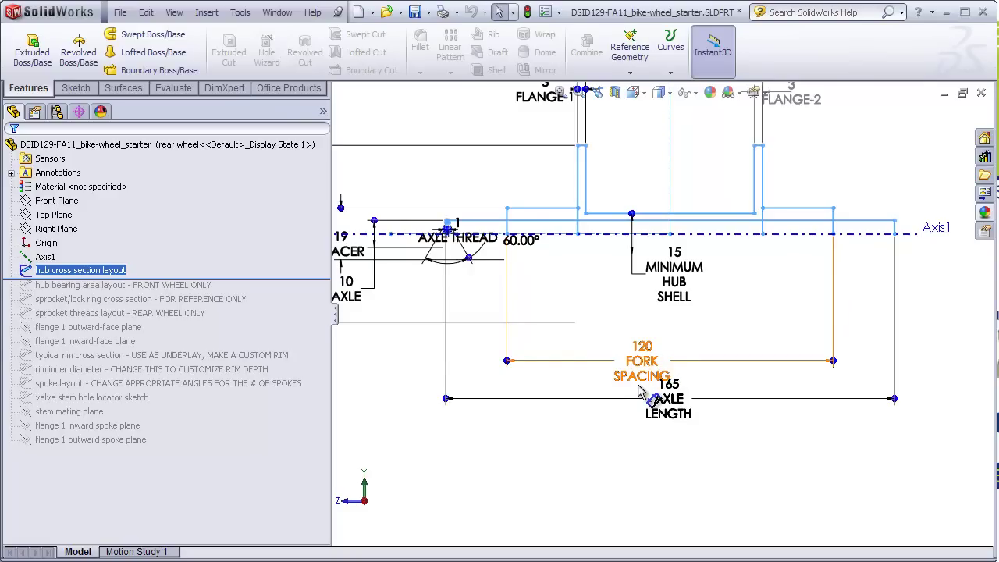
scroll(638, 390, down, 2)
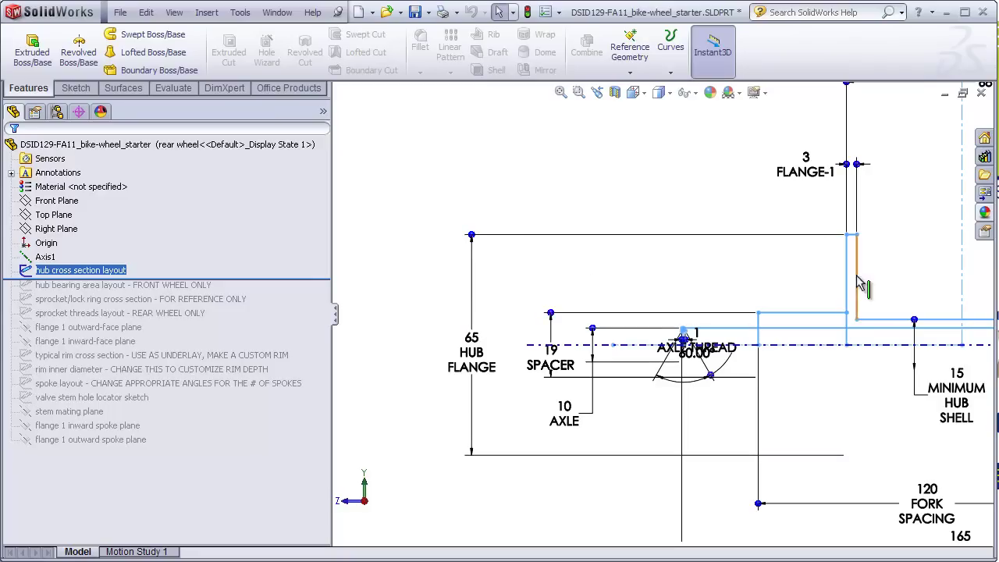
scroll(858, 285, up, 2)
scroll(770, 296, down, 1)
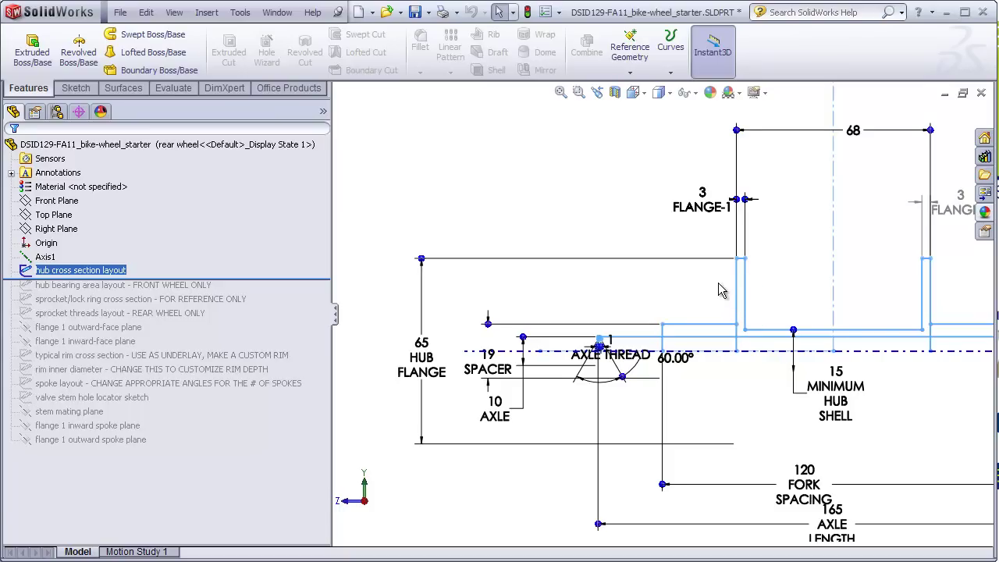
key(ctrl+b)
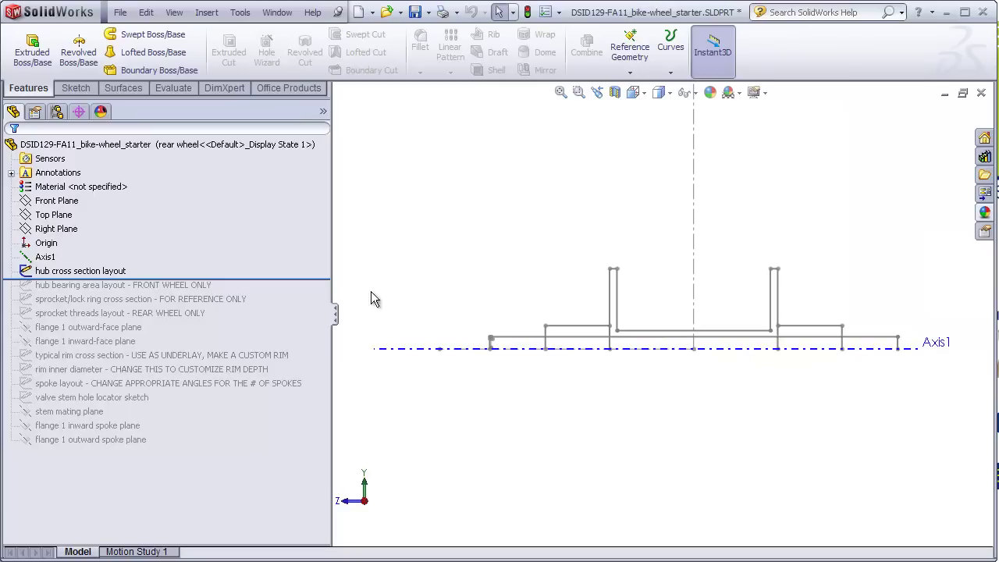
Roll the history forward to include the hub bearing area layout and the sprocket/lock ring cross section sketch
drag(320, 278, 320, 292)
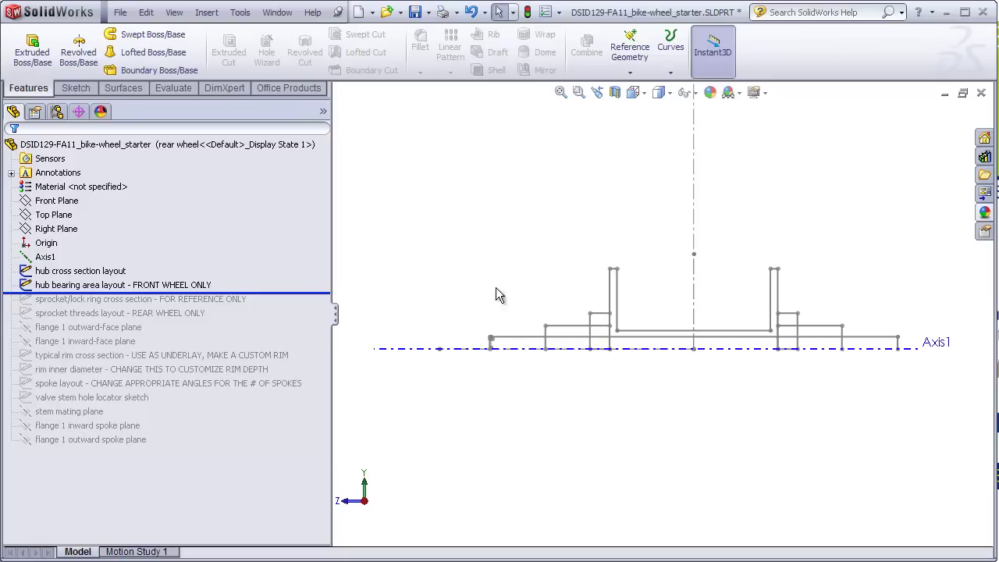
drag(321, 292, 321, 307)
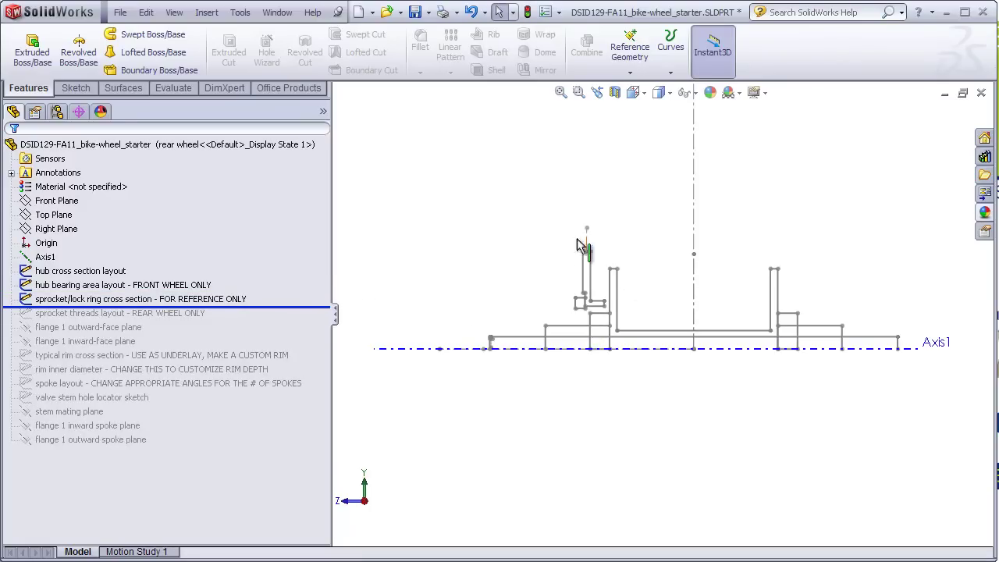
scroll(601, 296, down, 3)
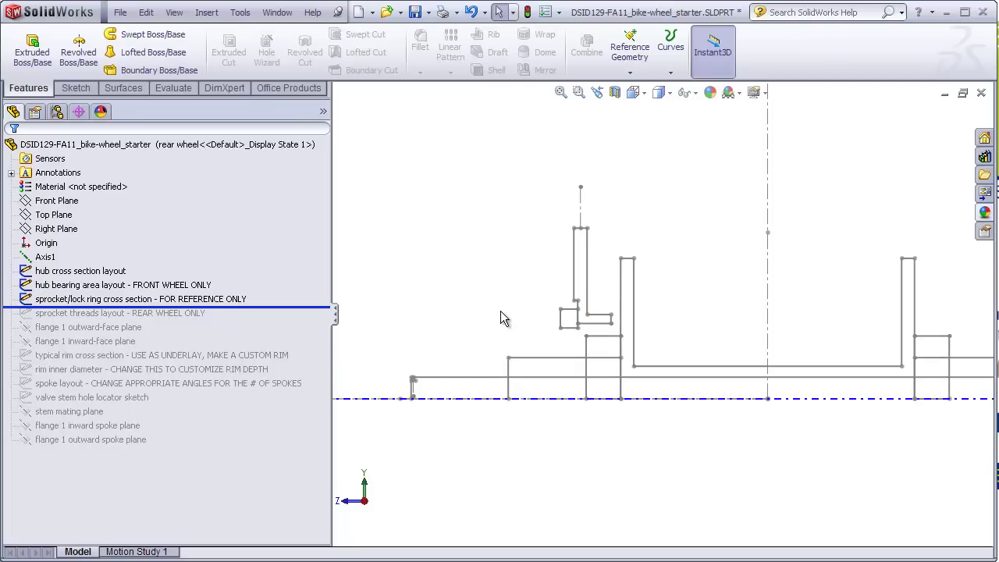
Roll the history forward past the sprocket threads layout, and hide that sketch and the sprocket/lock ring cross section
drag(307, 308, 312, 322)
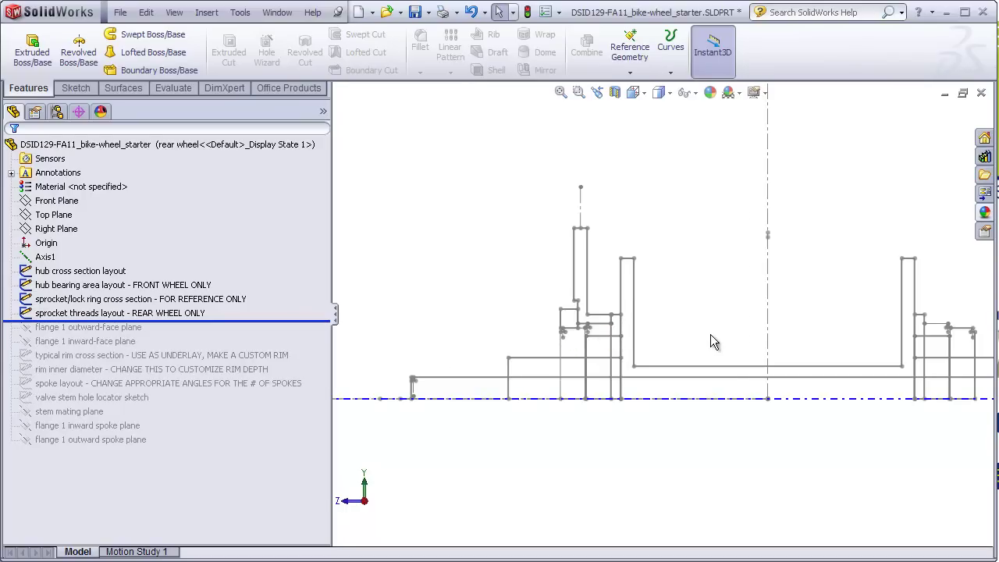
scroll(709, 334, up, 3)
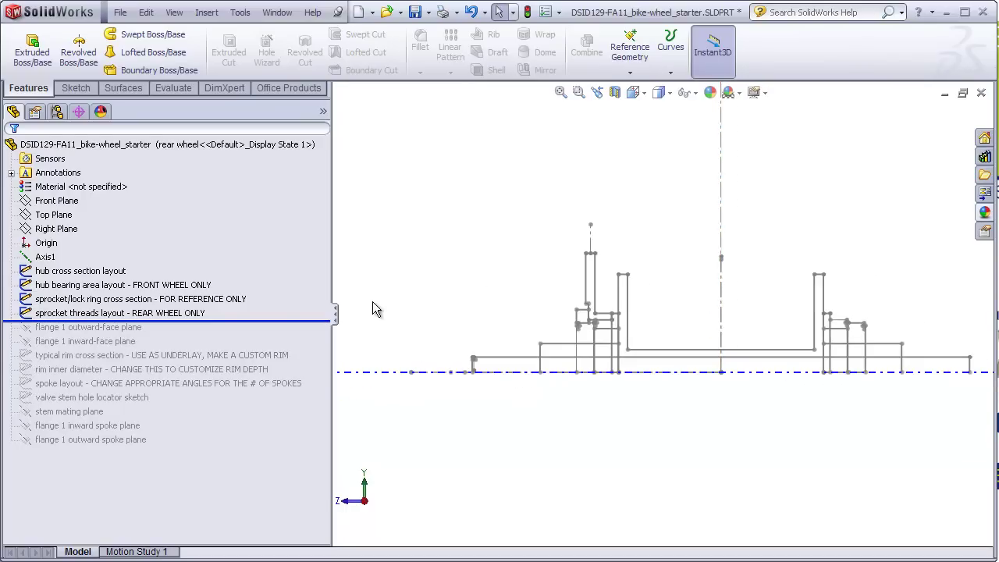
right_click(248, 299)
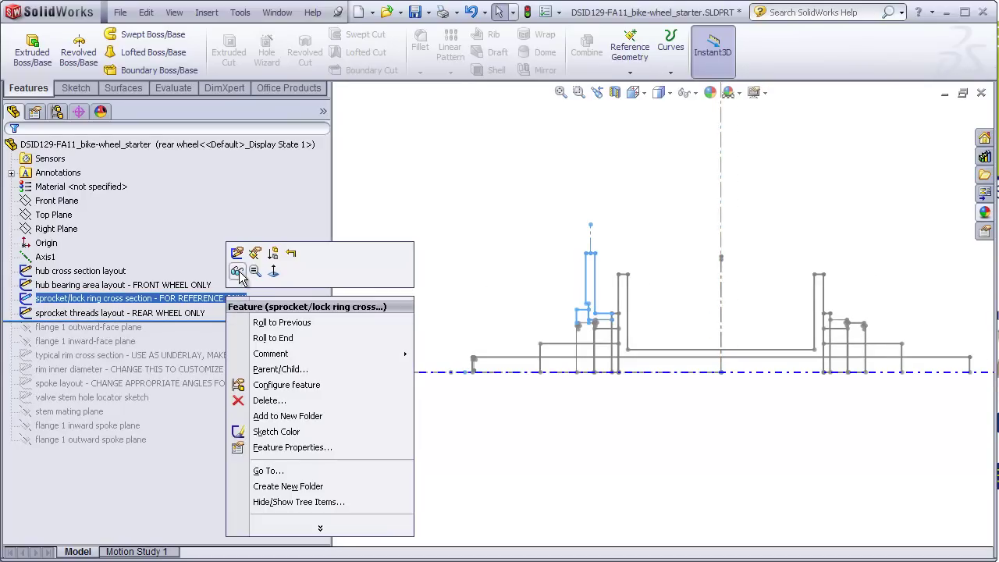
click(236, 271)
right_click(183, 309)
click(171, 281)
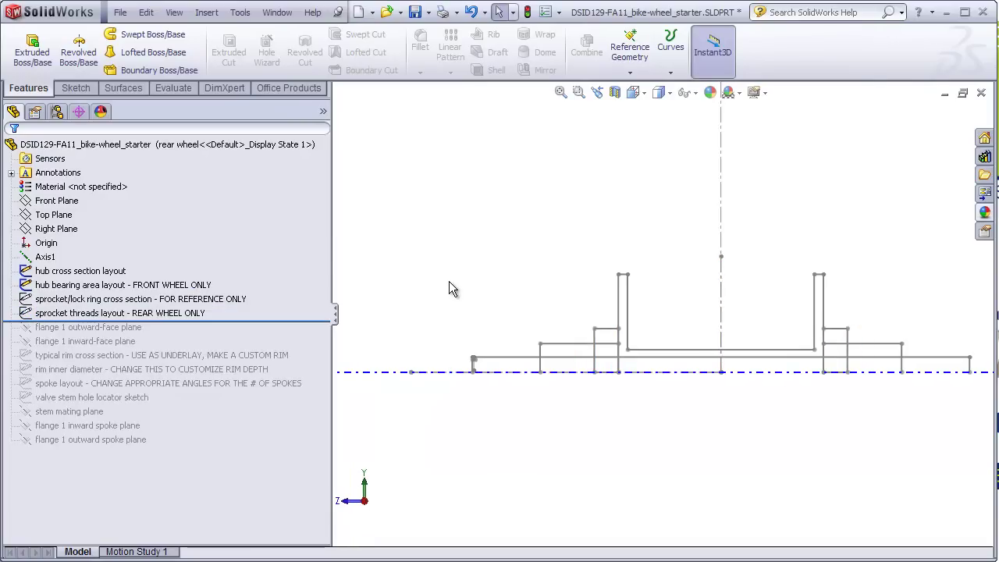
Activate the front wheel configuration and roll the history forward through the flange 1 outward-face and inward-face planes, highlighting each
click(56, 112)
double_click(70, 159)
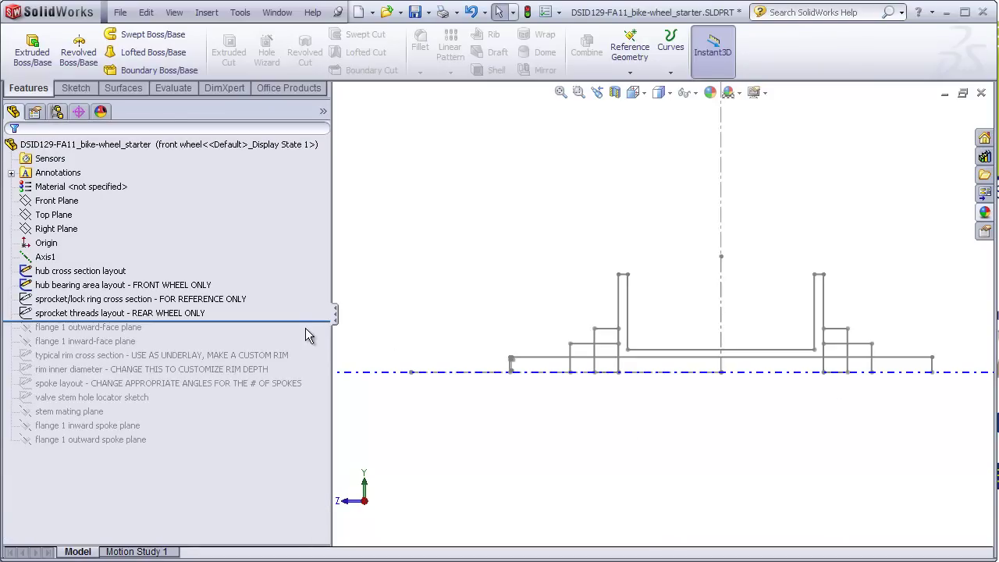
drag(312, 320, 320, 337)
click(109, 331)
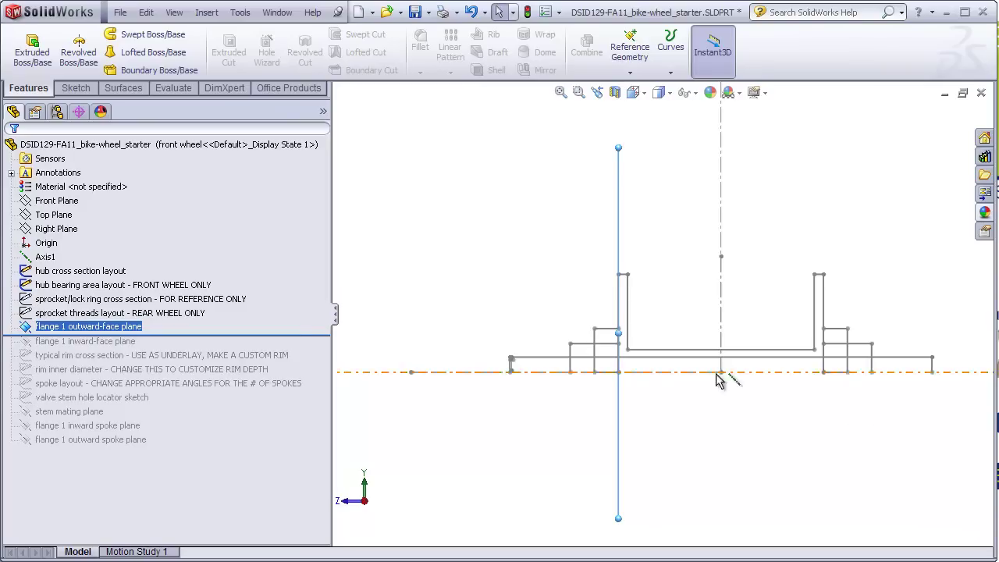
drag(291, 337, 293, 350)
click(137, 344)
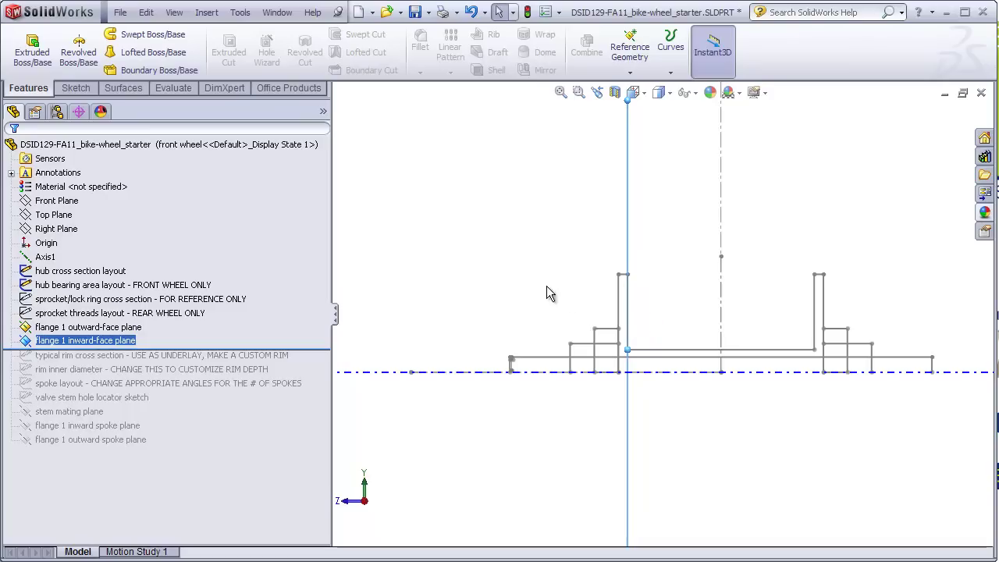
Roll the history forward to include the typical rim cross section sketch and examine it in 3D relative to the hub
key(ctrl+7)
key(Down)
scroll(656, 367, up, 2)
scroll(791, 323, down, 3)
middle_drag(808, 363, 792, 454)
scroll(773, 376, down, 3)
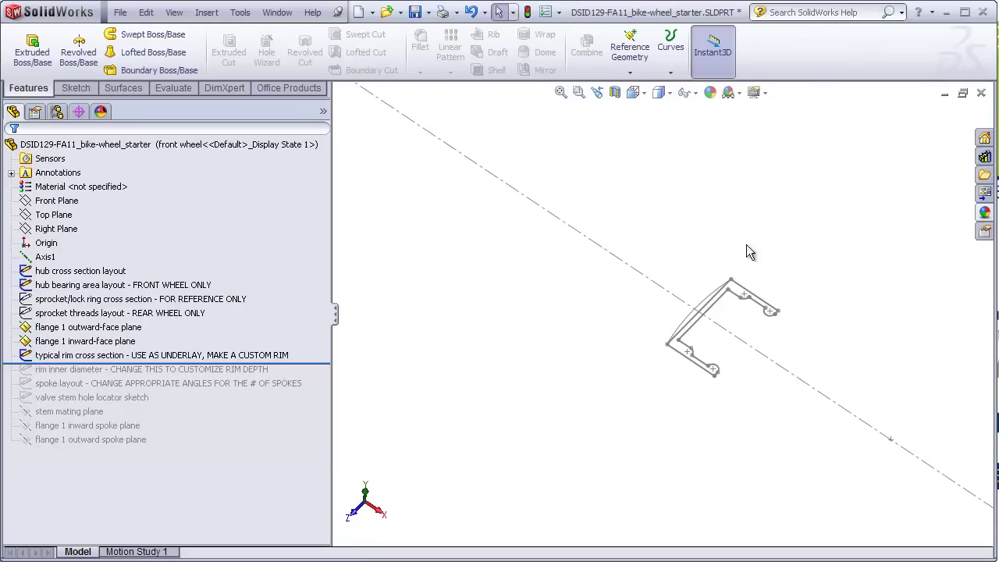
scroll(660, 317, up, 3)
mouse_move(624, 296)
middle_down()
mouse_move(572, 260)
mouse_move(579, 205)
middle_up()
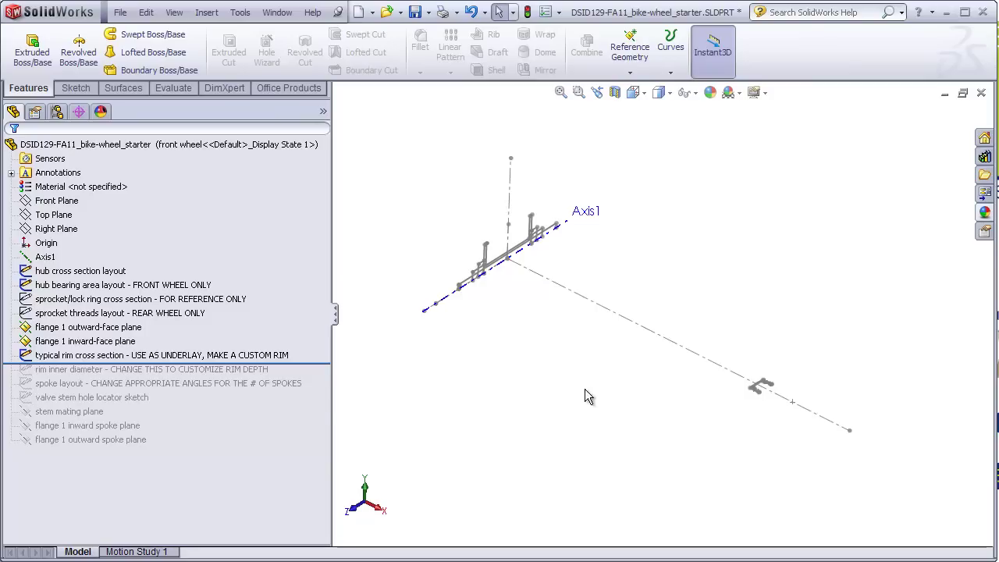
Include the rim inner diameter sketch in the history and view its circles from the front
drag(312, 374, 312, 382)
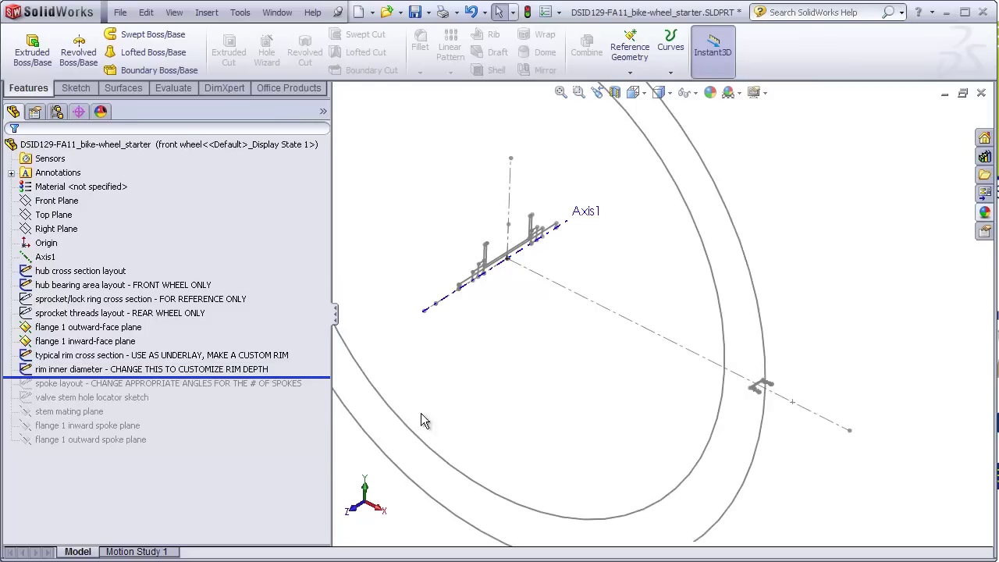
key(ctrl+1)
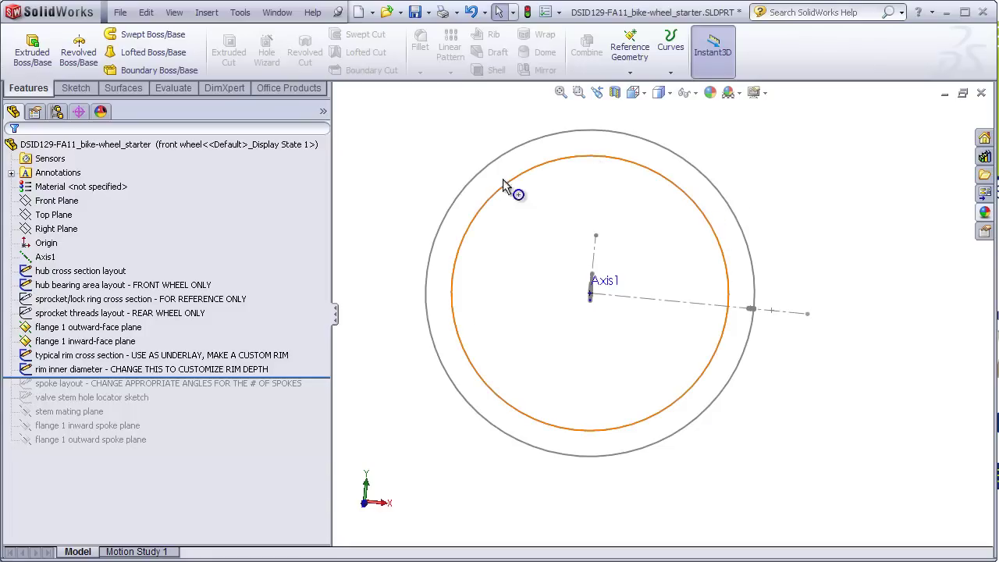
middle_drag(719, 324, 749, 328)
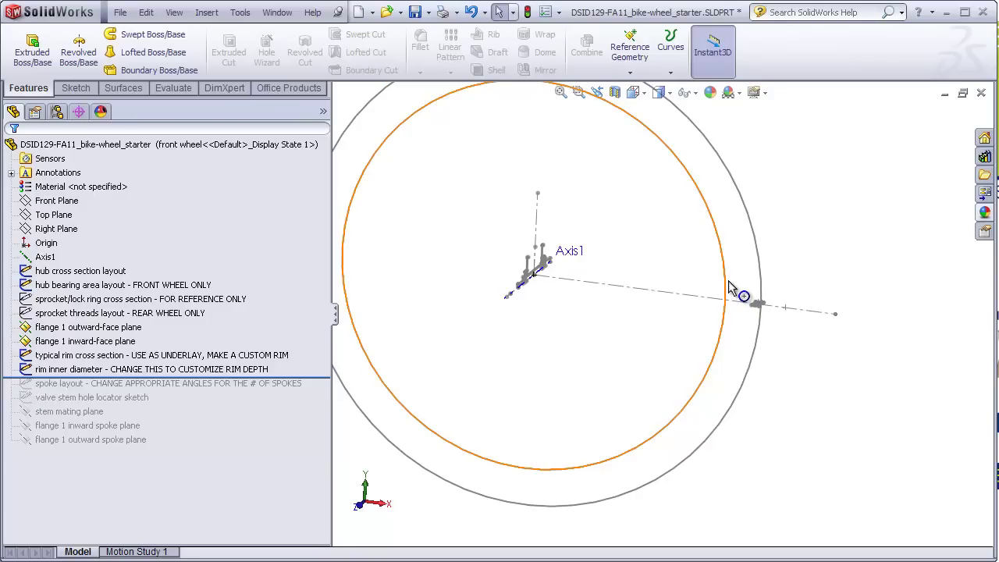
Include the spoke layout sketch in the history and examine its spoke hole positions on the hub flange from the front
drag(324, 377, 325, 390)
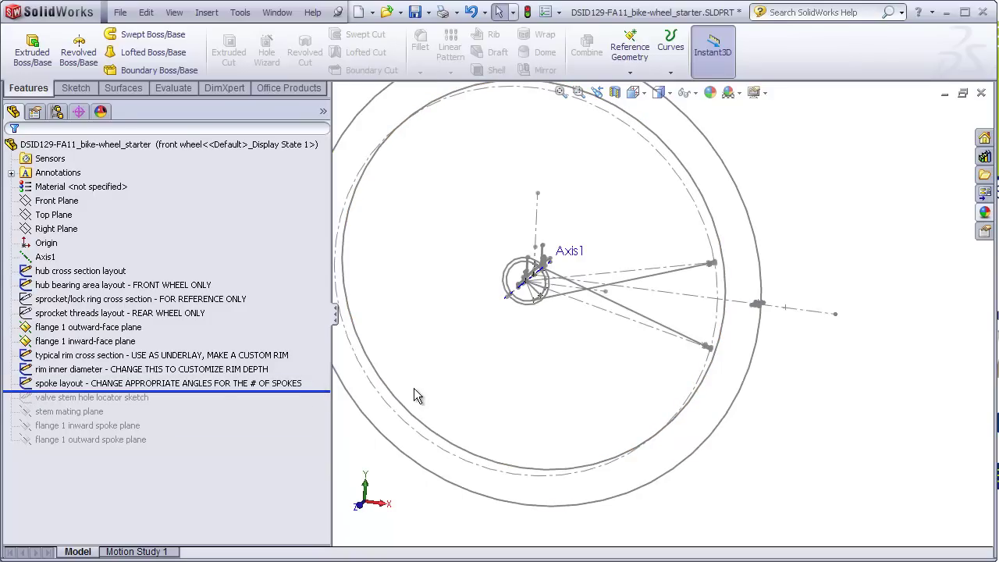
key(ctrl+1)
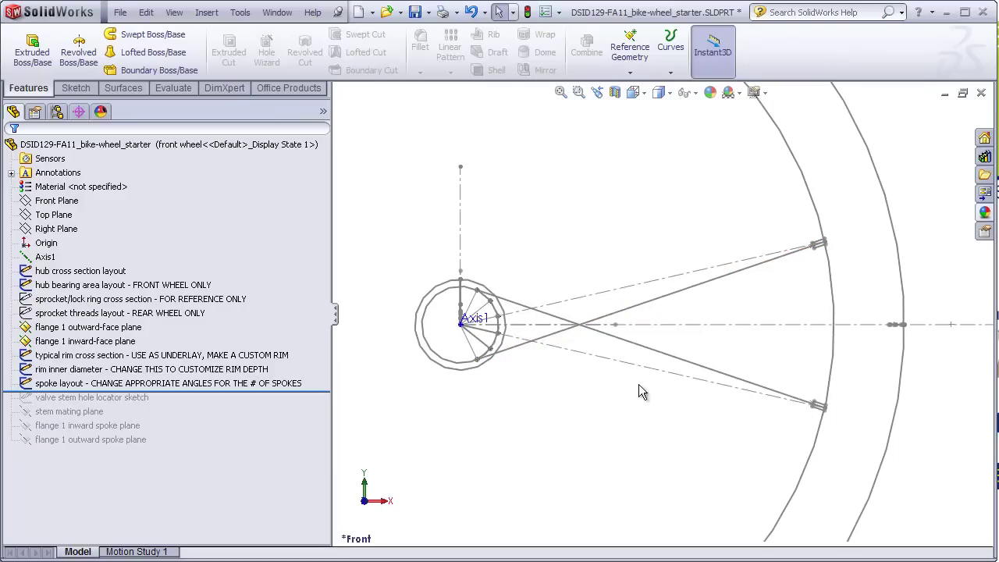
scroll(487, 328, down, 5)
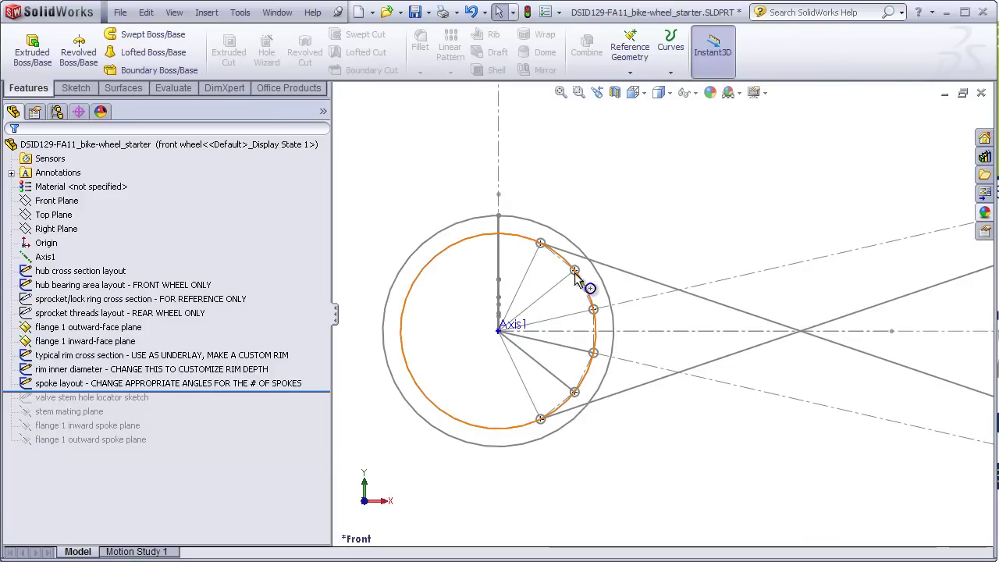
double_click(540, 244)
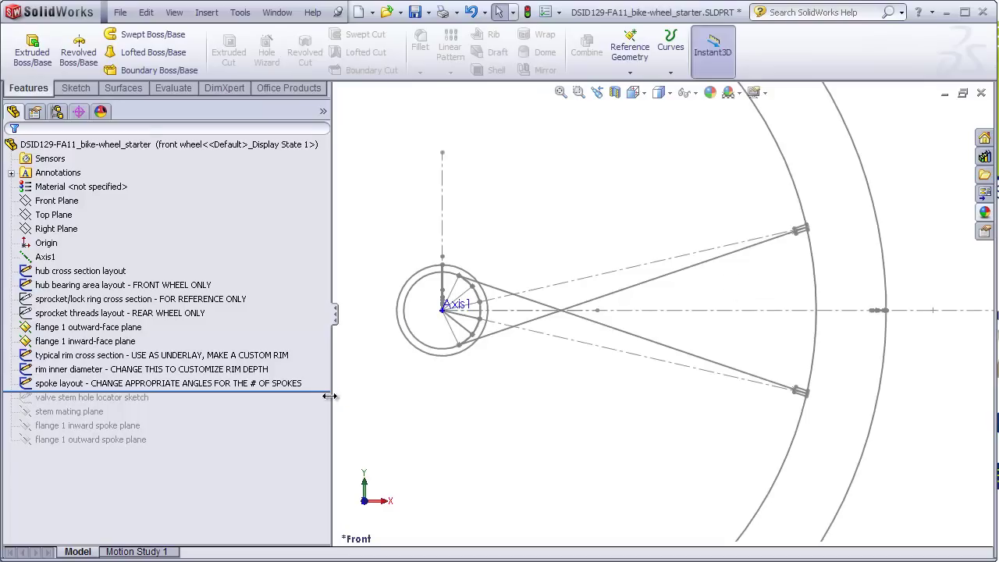
Roll the history forward to include the valve stem hole locator sketch and show it
drag(335, 393, 335, 405)
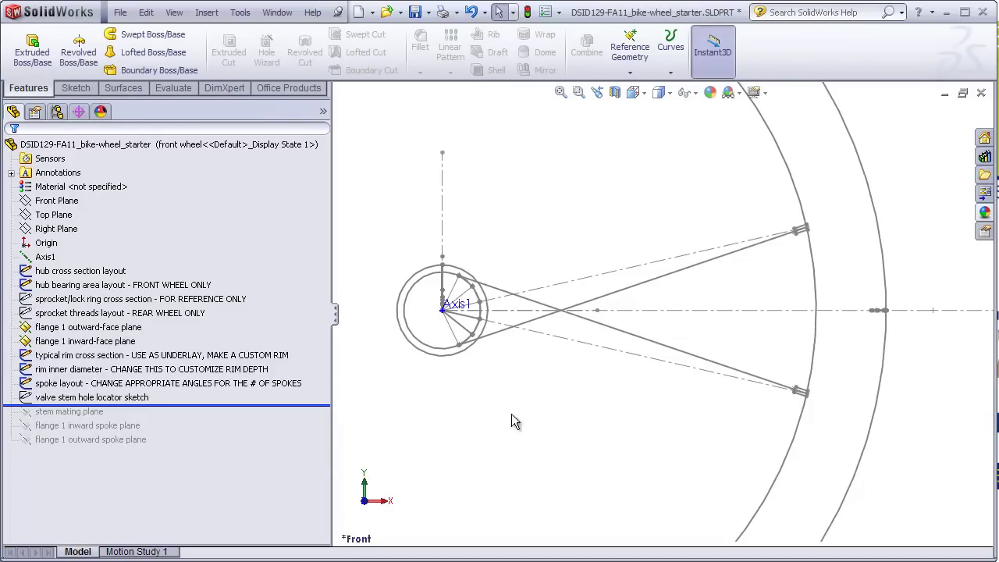
right_click(140, 397)
click(165, 352)
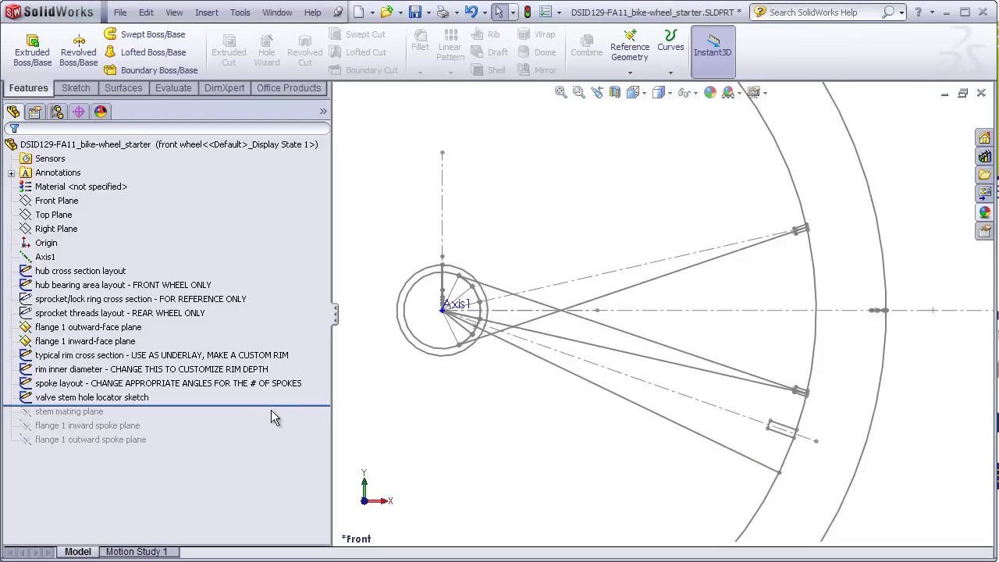
Roll the history forward through the stem mating plane and both flange 1 spoke planes, highlighting the inward and outward spoke planes
drag(279, 407, 279, 419)
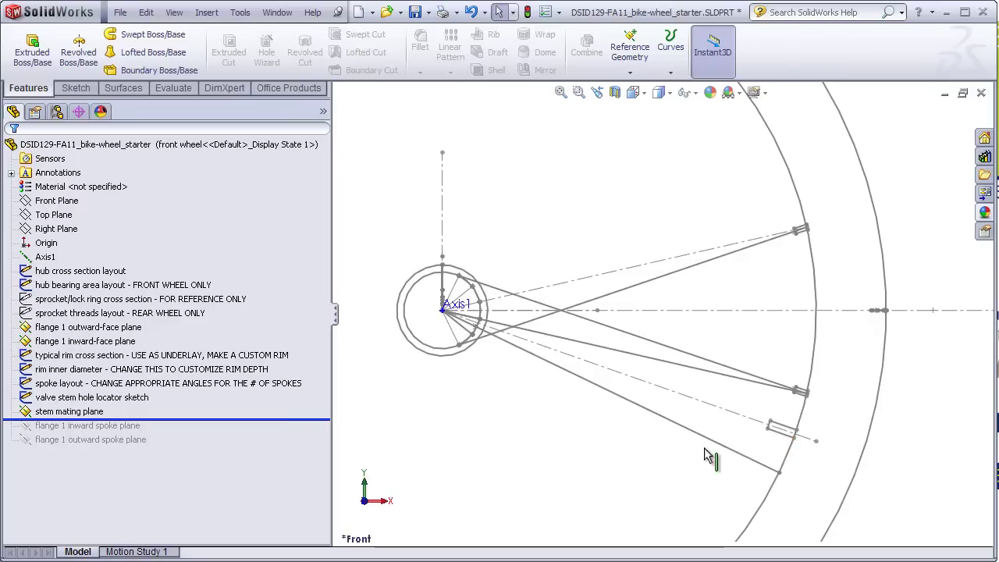
drag(312, 420, 312, 432)
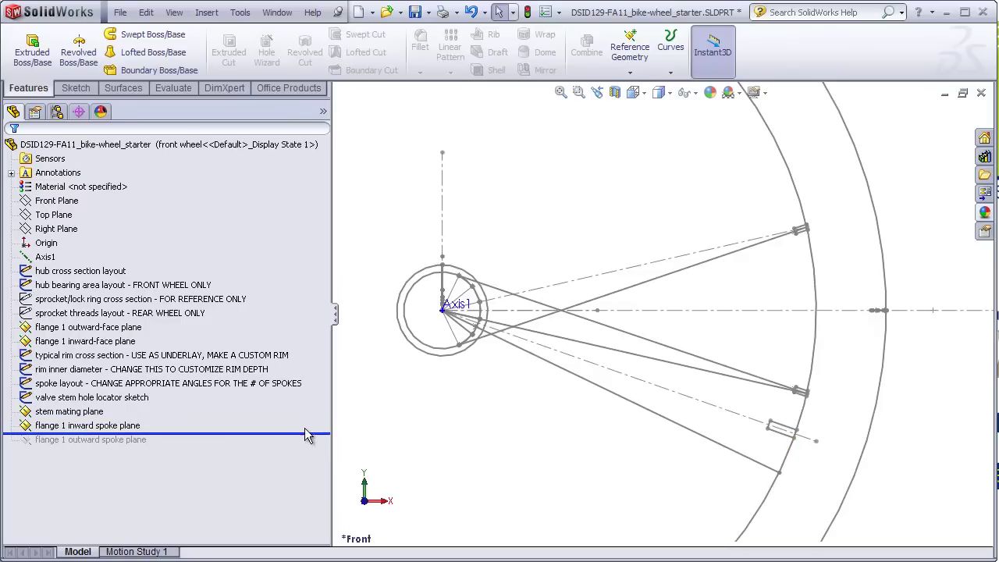
click(143, 426)
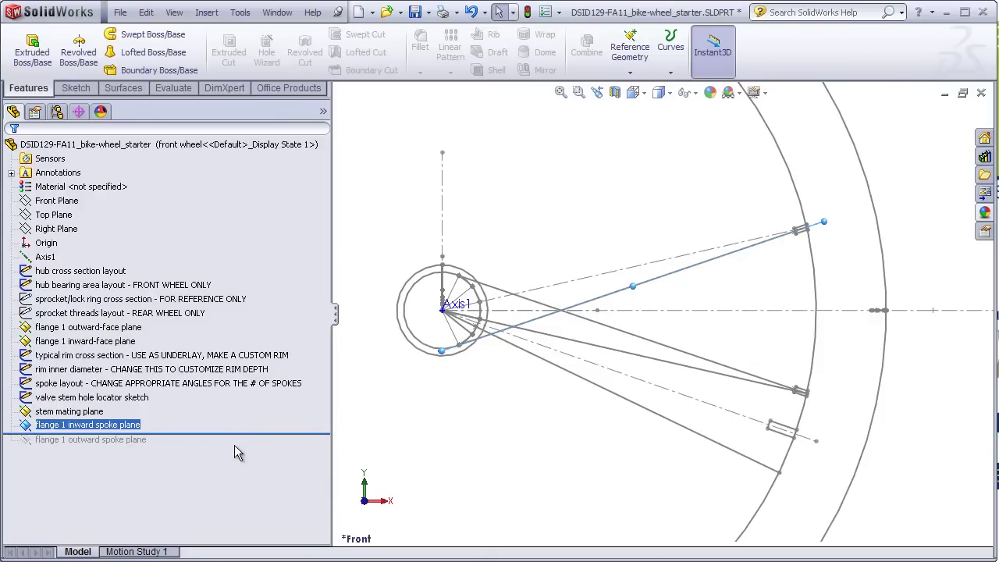
drag(245, 434, 242, 446)
click(154, 438)
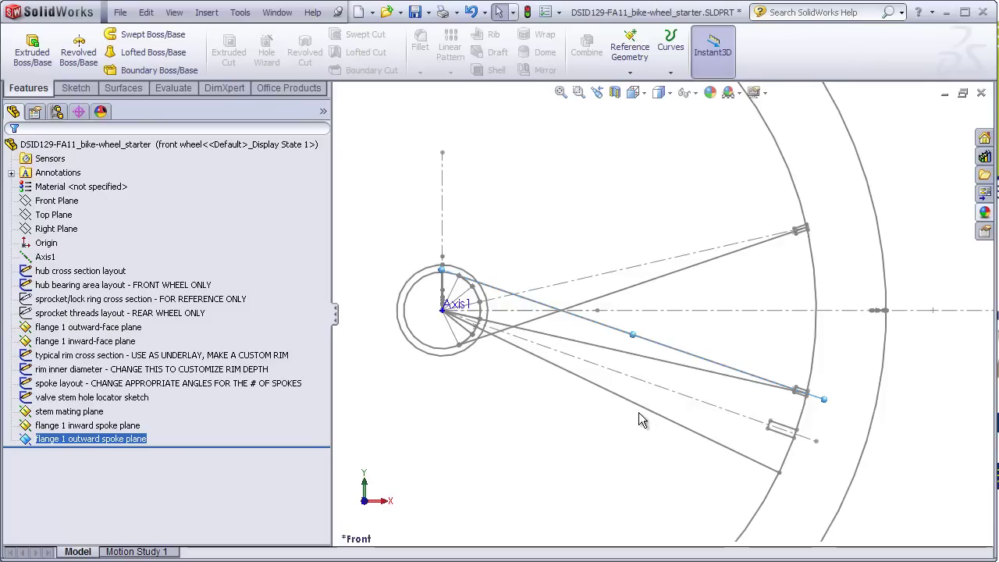
Switch to the bike-wheel example part, roll it back to just after STEP 1, and inspect the hub shell revolve
key(ctrl+shift+z)
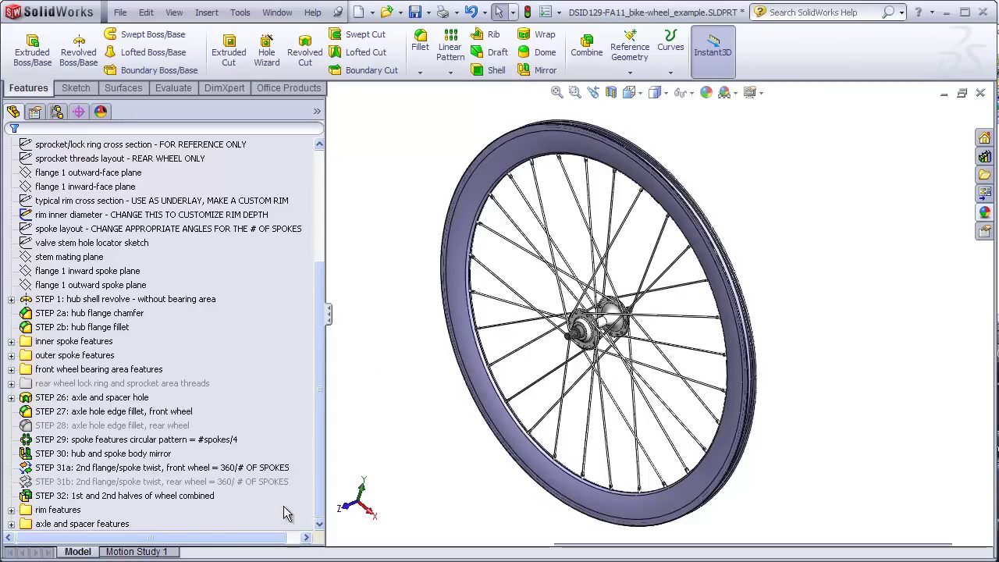
drag(296, 531, 297, 311)
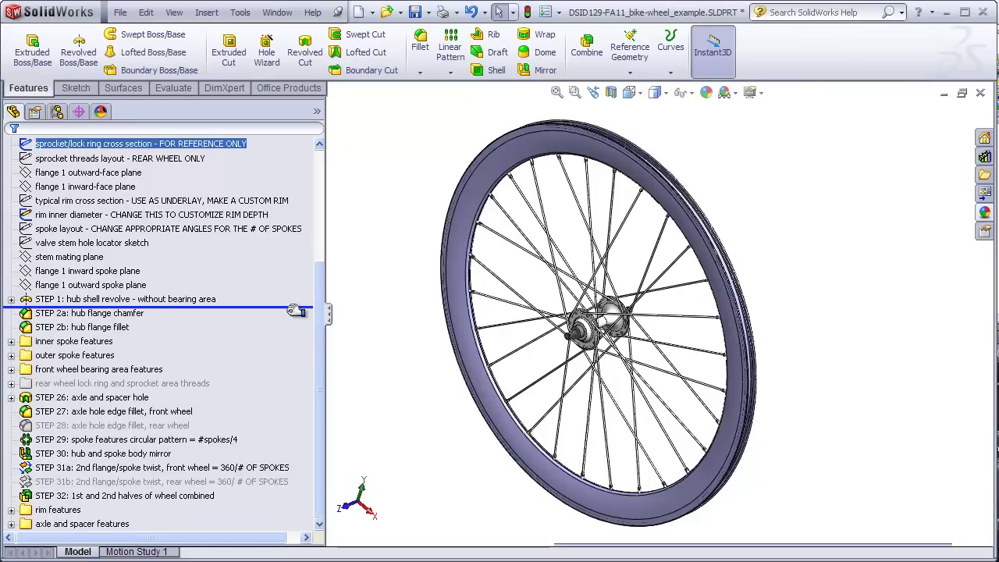
middle_drag(582, 339, 546, 344)
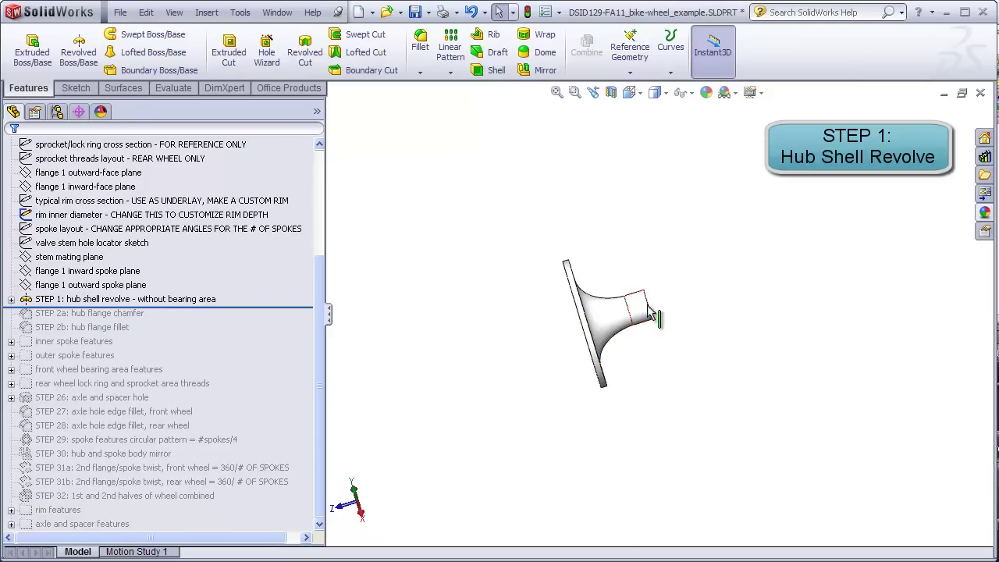
middle_drag(638, 305, 600, 355)
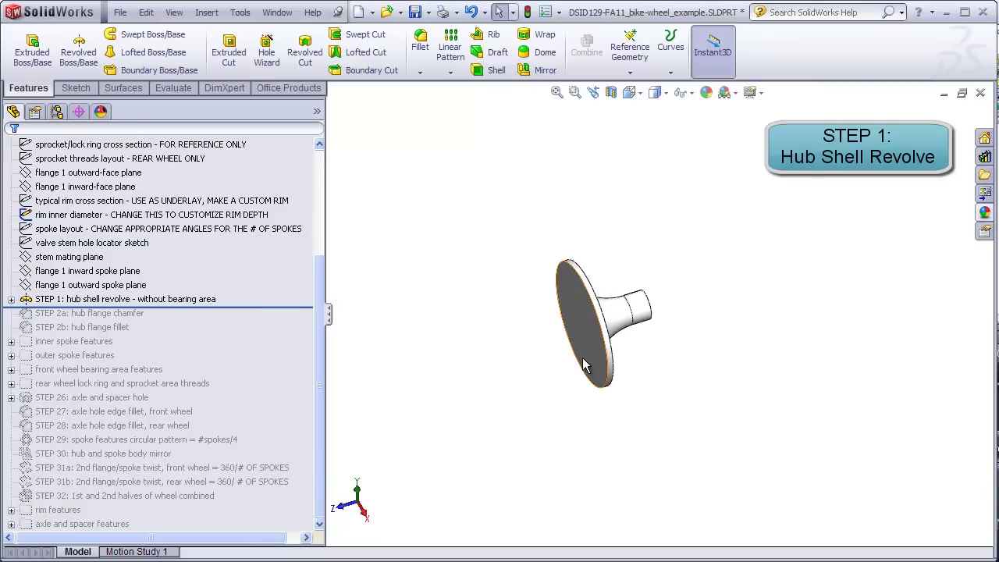
Hide the rim inner diameter sketch and roll the history back to before the STEP 1 hub shell revolve
drag(320, 290, 316, 182)
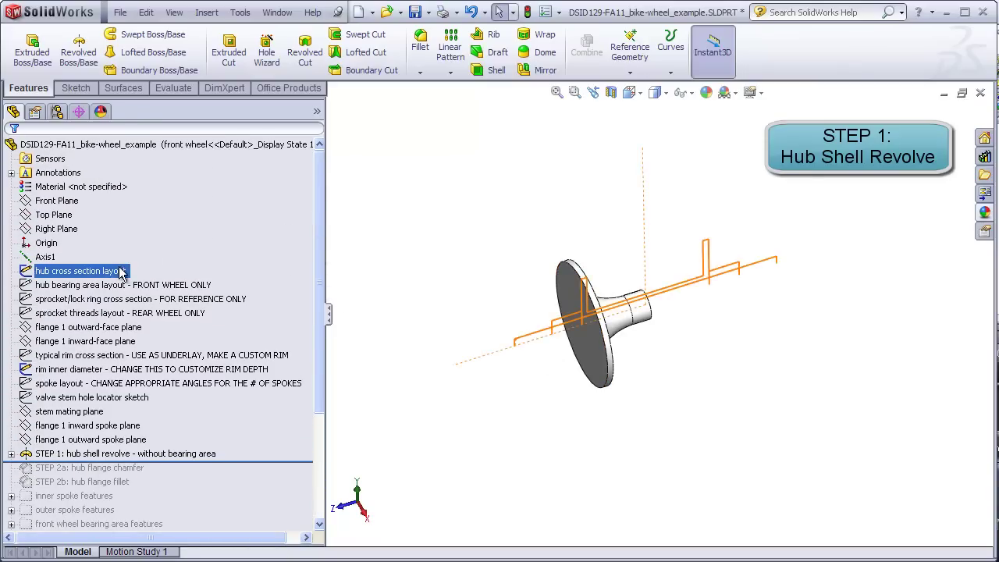
click(181, 369)
right_click(188, 371)
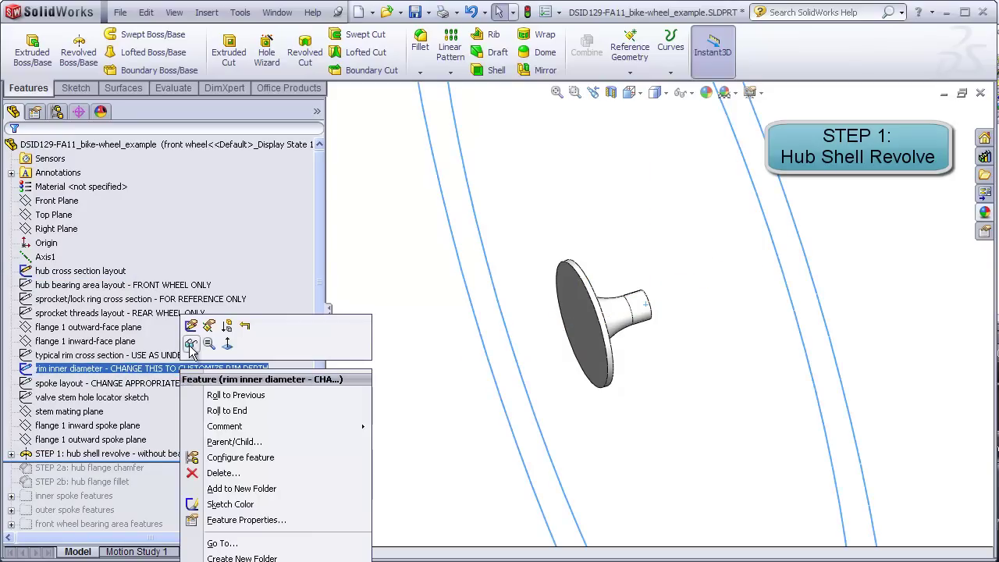
click(191, 344)
drag(293, 461, 284, 450)
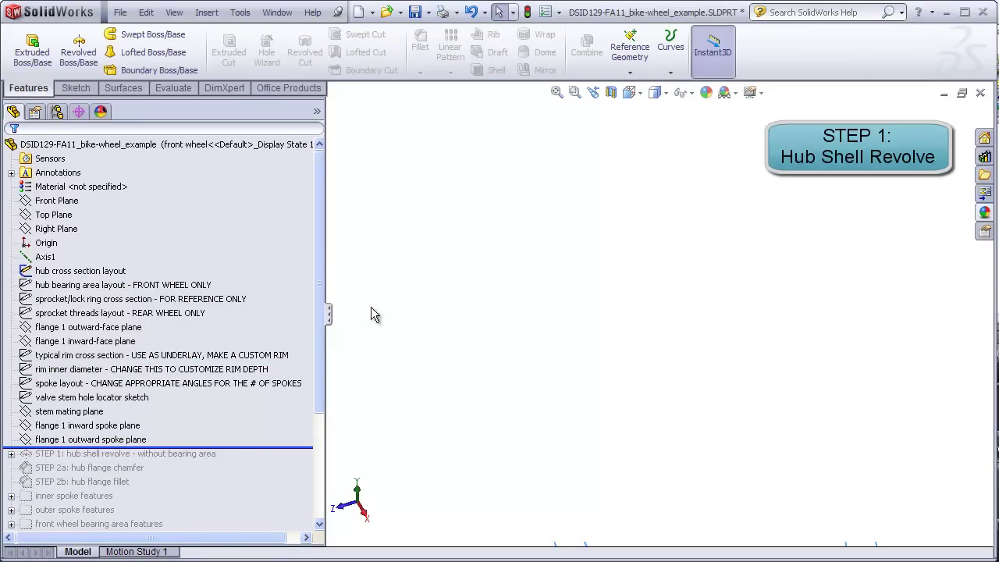
Start a new sketch on the Right Plane and turn on sketch visibility to show the hub cross section layout
click(56, 228)
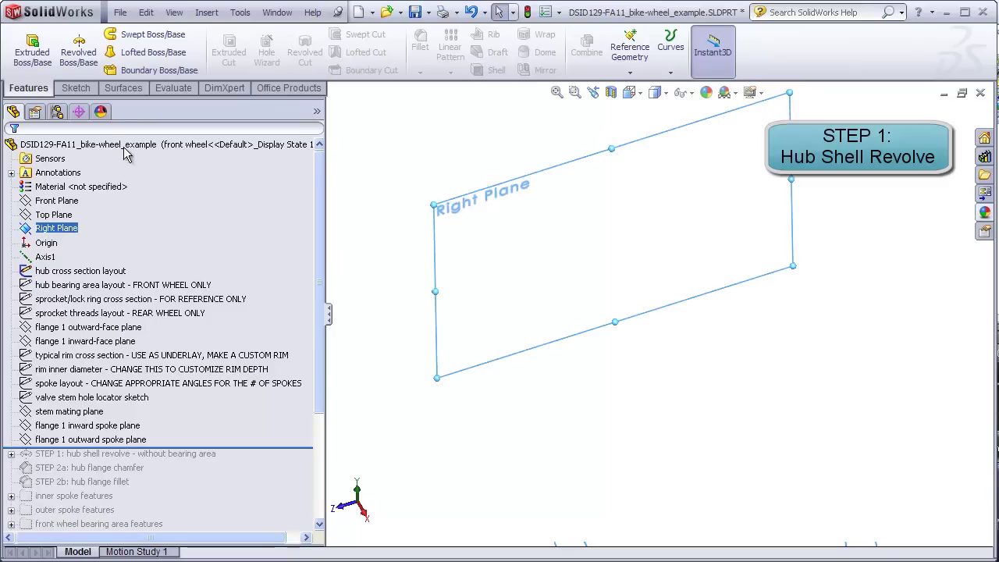
click(75, 88)
click(25, 44)
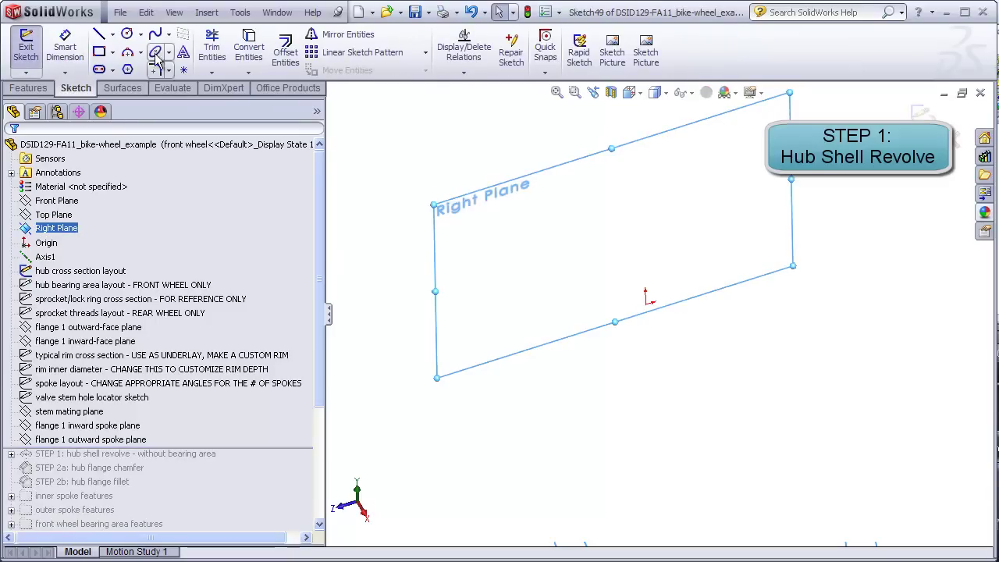
click(174, 12)
click(331, 129)
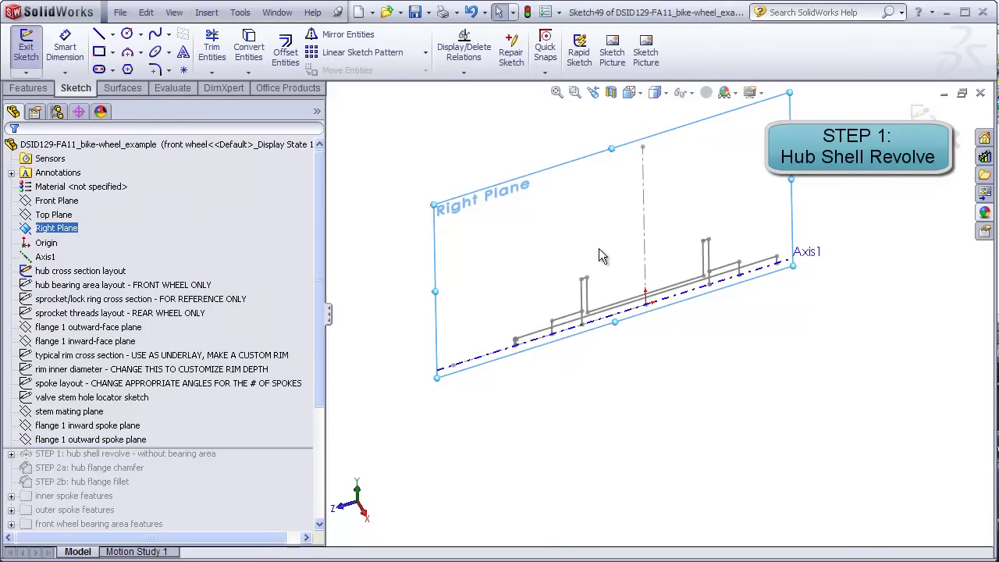
scroll(600, 262, down, 3)
mouse_move(600, 262)
middle_down()
mouse_move(575, 200)
mouse_move(588, 186)
middle_up()
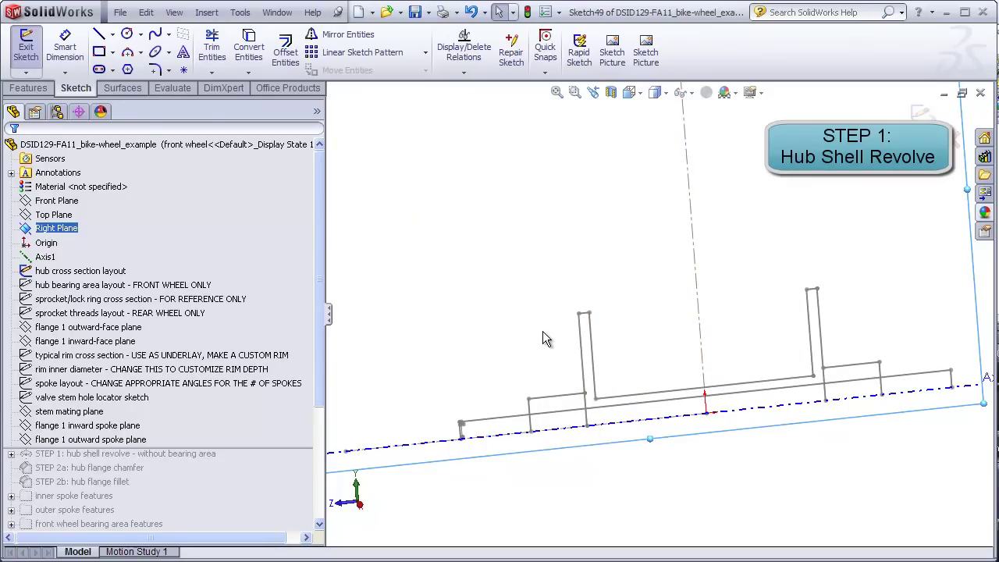
Convert the first flange's outline, the hub shell line and the axis line from the hub cross section layout into the sketch
click(249, 46)
click(590, 346)
scroll(589, 332, down, 3)
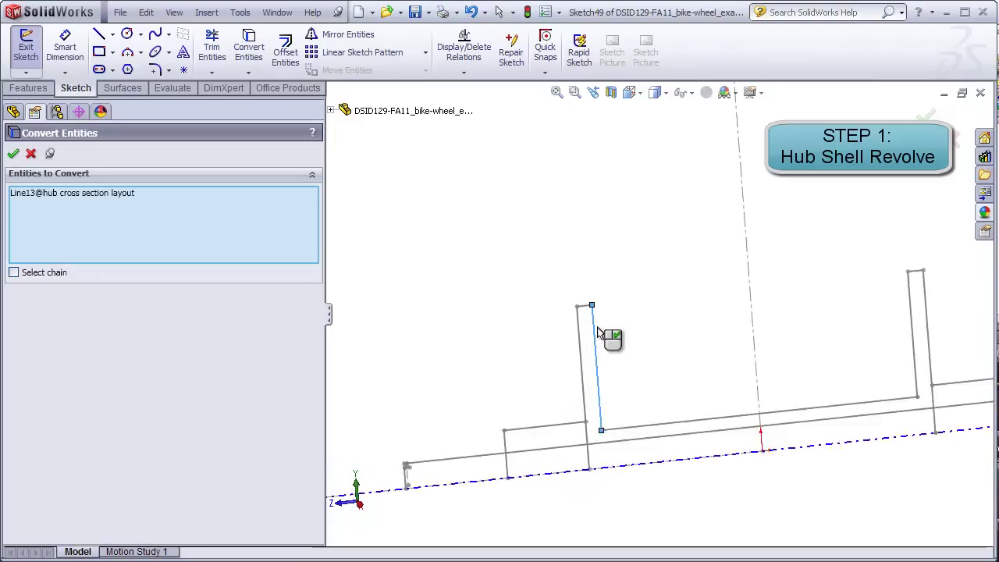
click(581, 337)
click(581, 338)
click(638, 445)
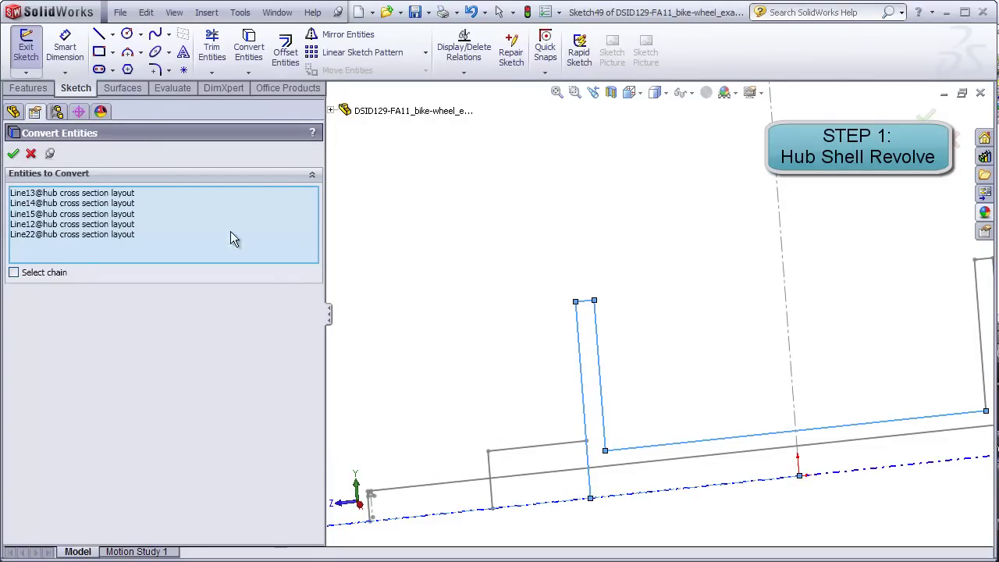
click(13, 152)
Hide the layout sketches and reference geometry, and trim the part of the axis line extending outward beyond the flange
click(174, 12)
click(216, 131)
key(f)
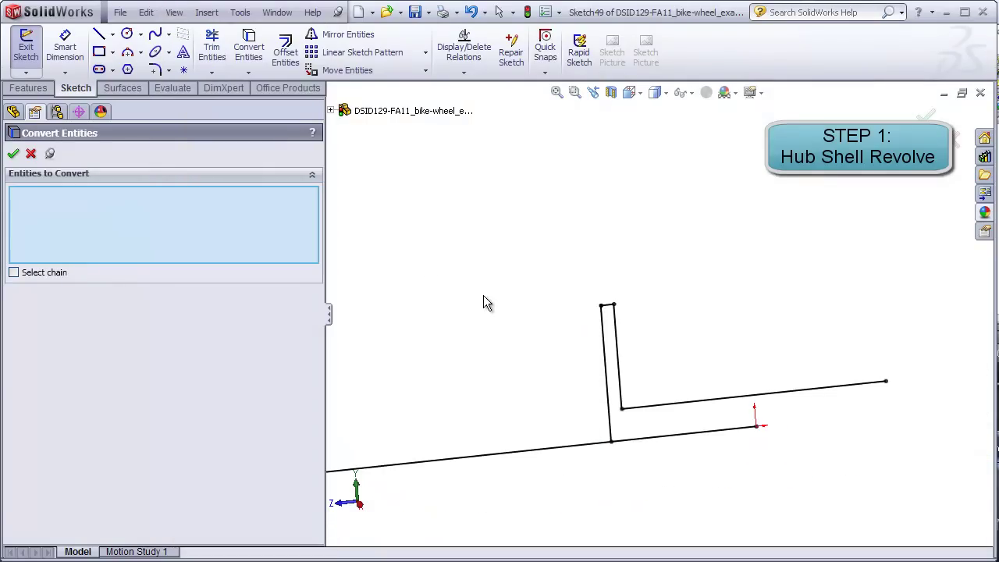
key(Escape)
click(211, 47)
drag(564, 486, 546, 434)
key(Escape)
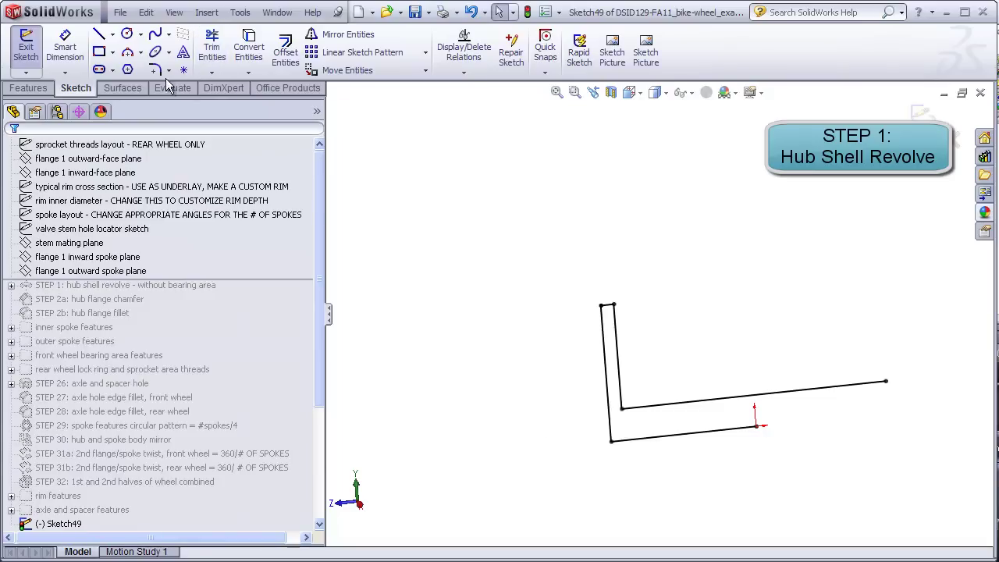
Draw a vertical line up from the origin across the hub shell line and trim the overhanging ends to close the profile
click(102, 38)
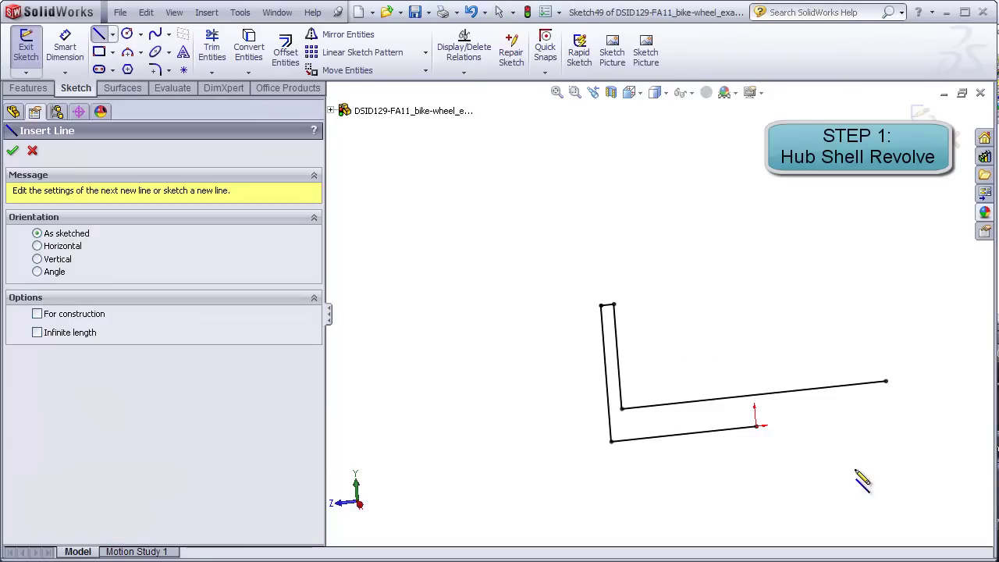
click(756, 426)
click(750, 352)
key(Escape)
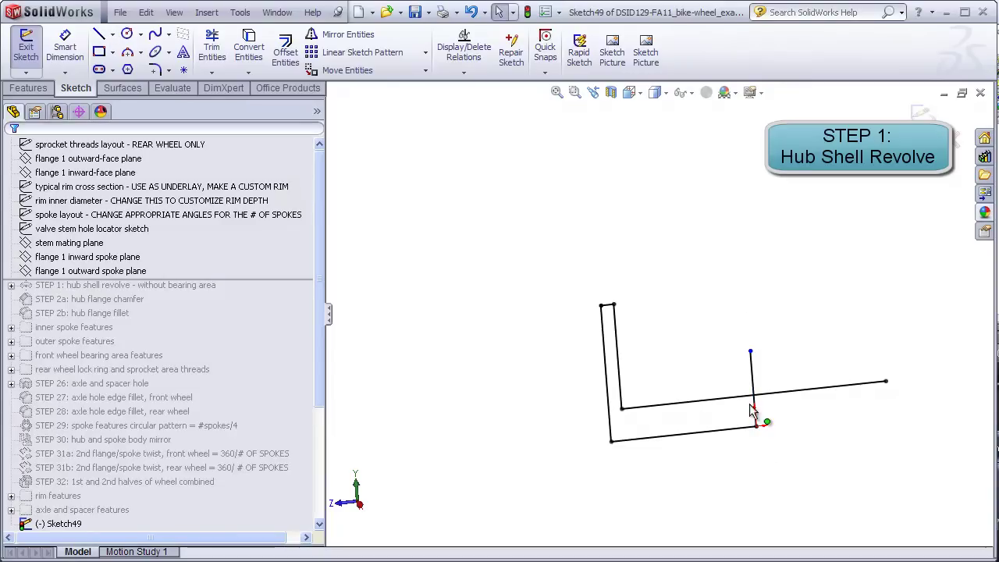
click(211, 47)
drag(796, 417, 741, 384)
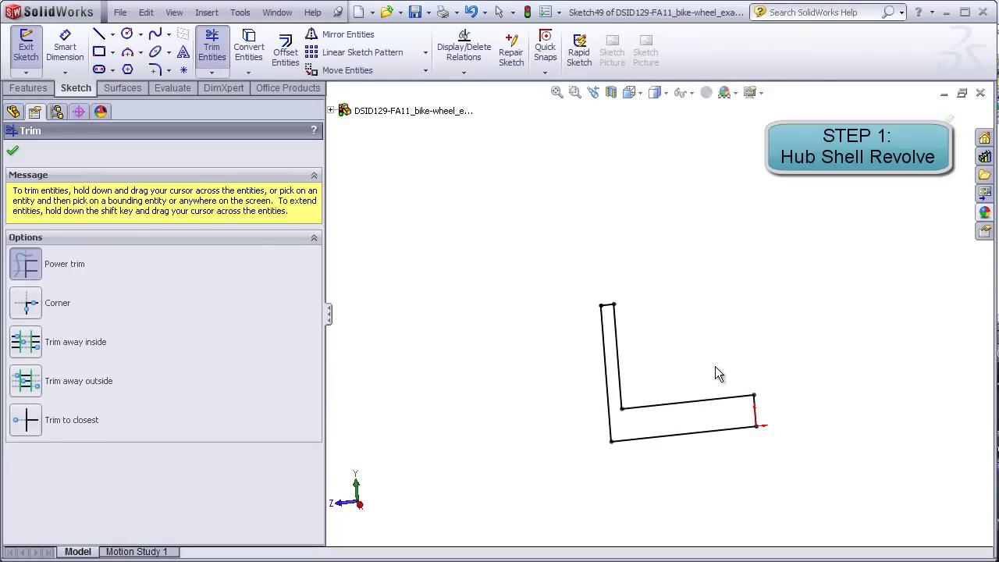
key(Escape)
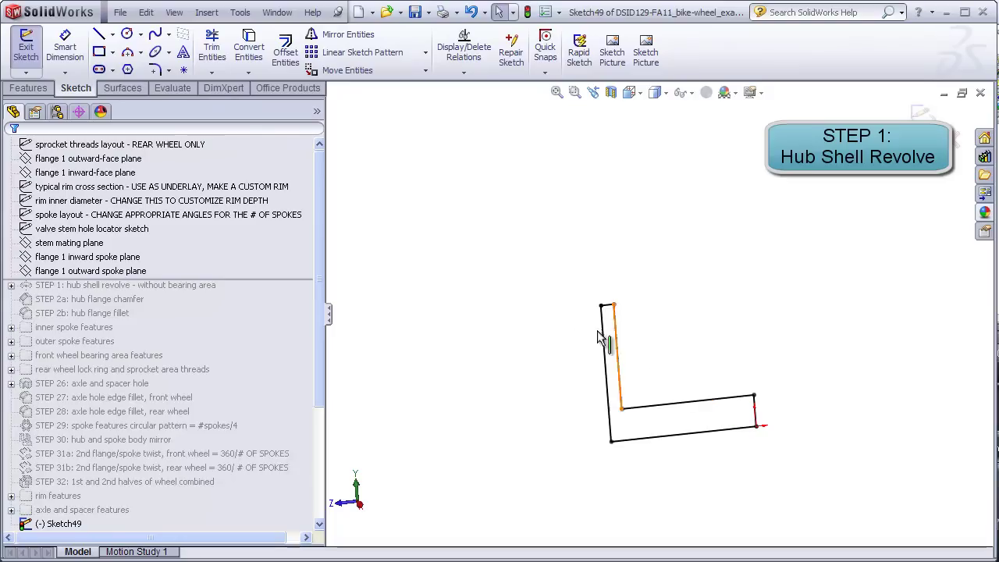
Draw a two-point spline from the flange's inner side to the hub shell line and trim away the corner beneath it
click(154, 33)
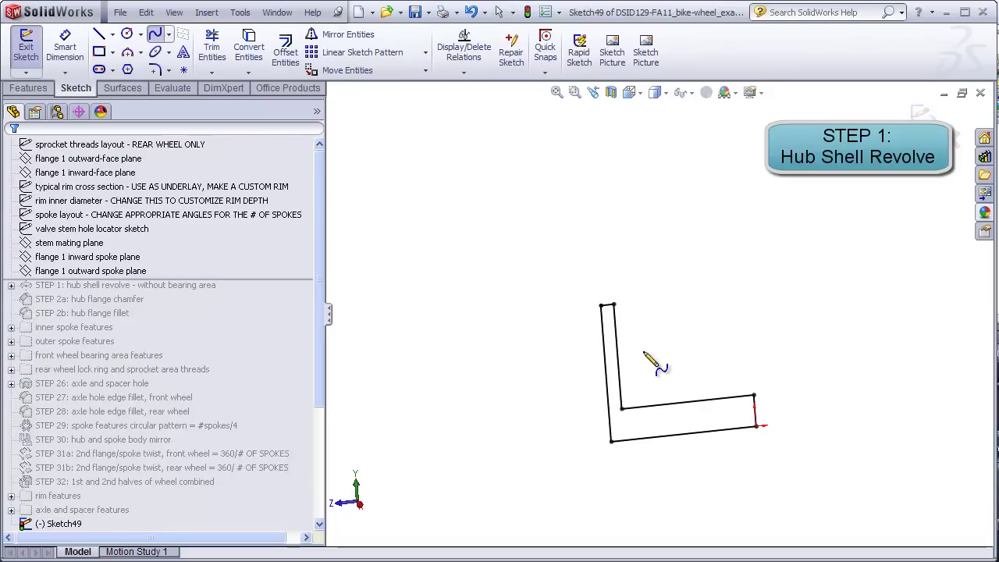
click(617, 338)
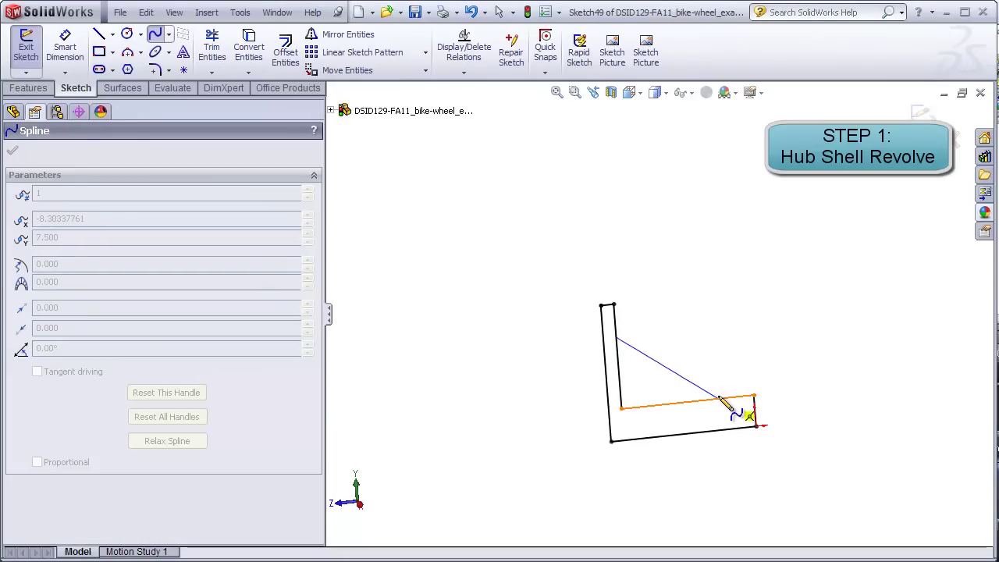
double_click(719, 398)
key(t)
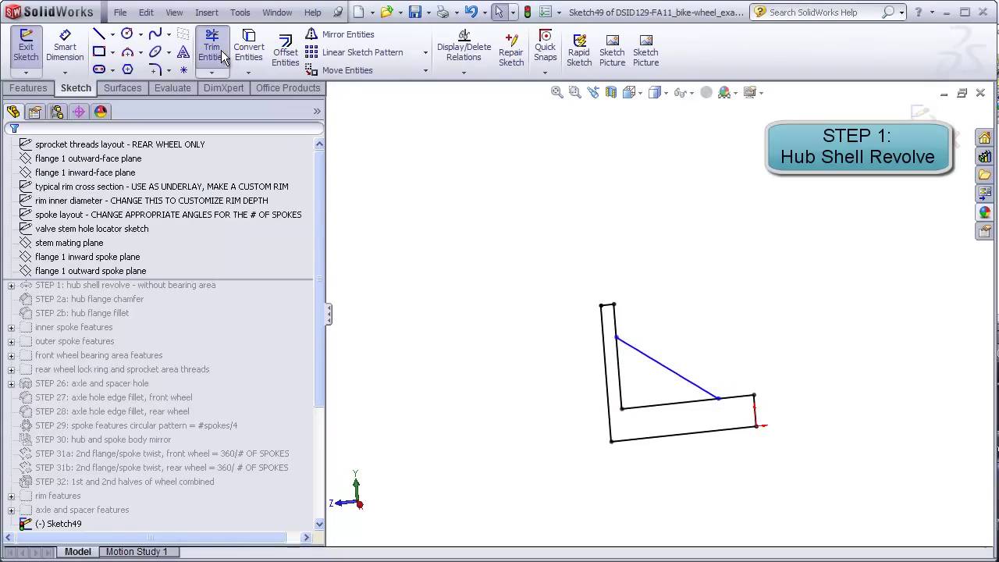
drag(648, 398, 617, 379)
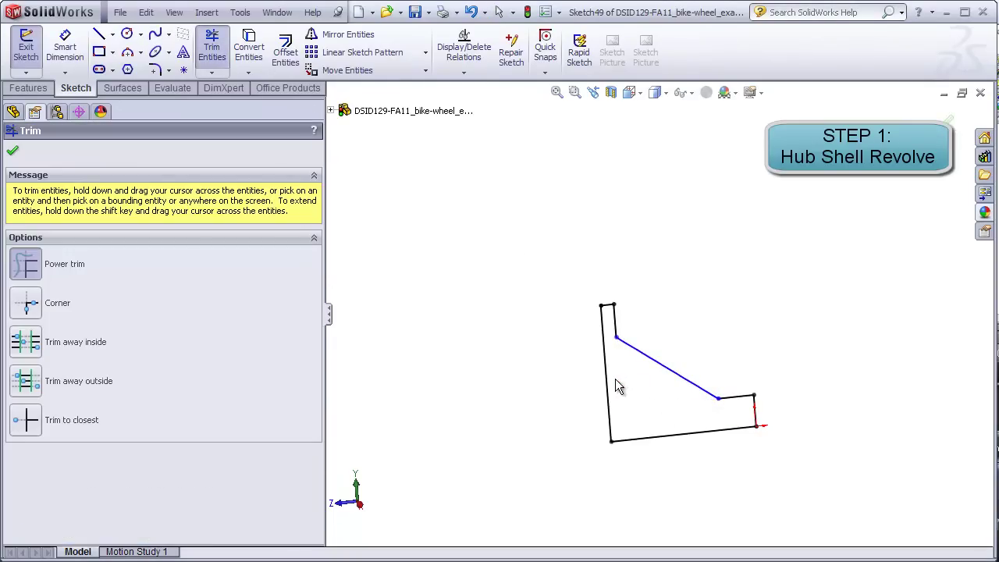
key(Escape)
Make the spline tangent to the flange line and the hub shell line, and move its lower endpoint closer to the origin
click(614, 319)
ctrl+click(638, 350)
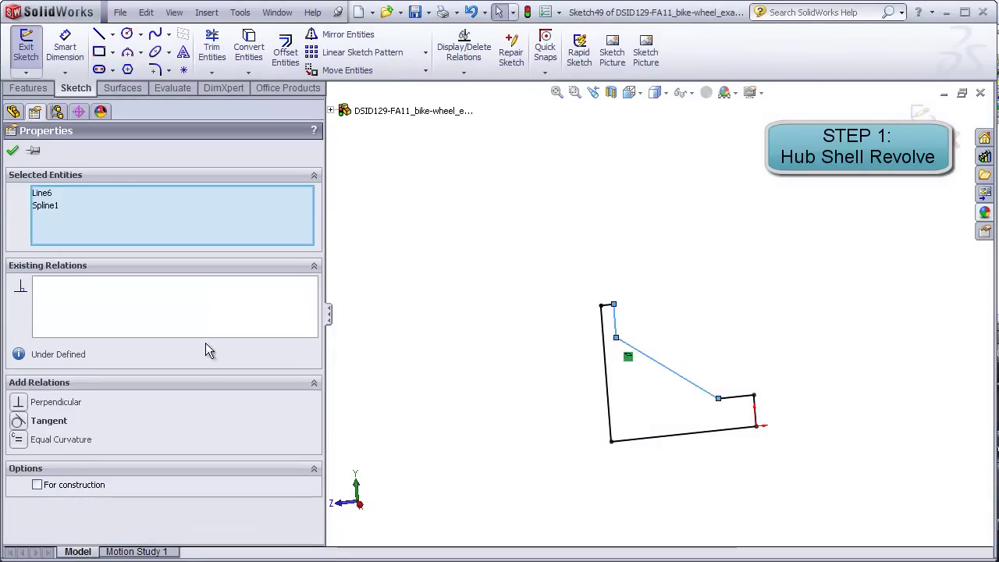
click(18, 420)
click(687, 351)
click(733, 398)
ctrl+click(698, 397)
click(18, 421)
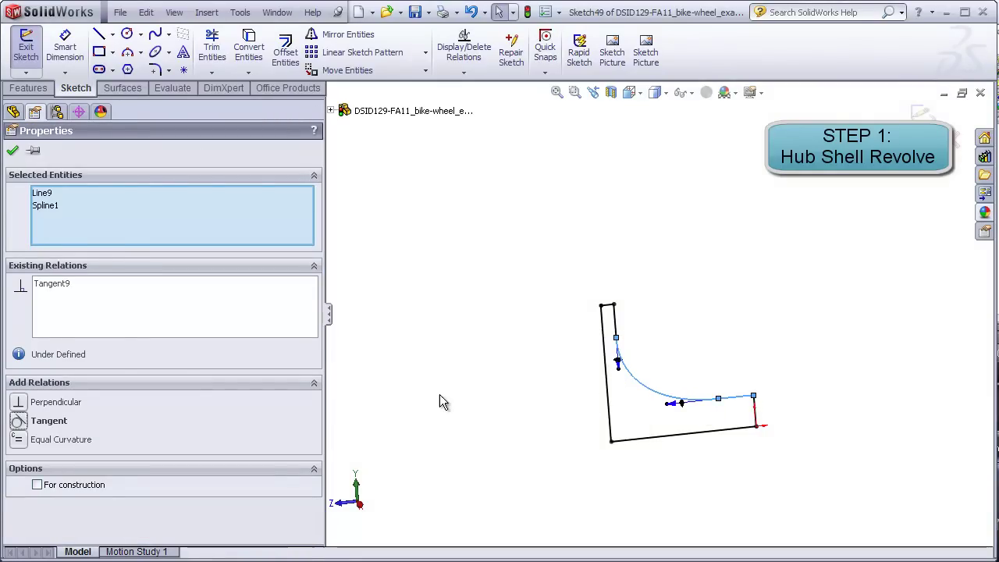
click(440, 396)
click(719, 398)
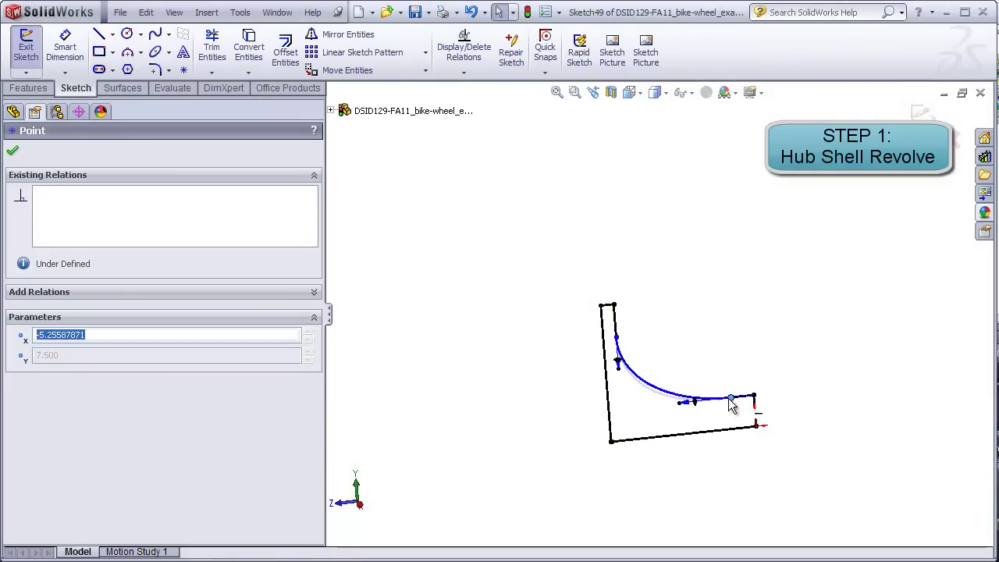
middle_drag(556, 401, 571, 424)
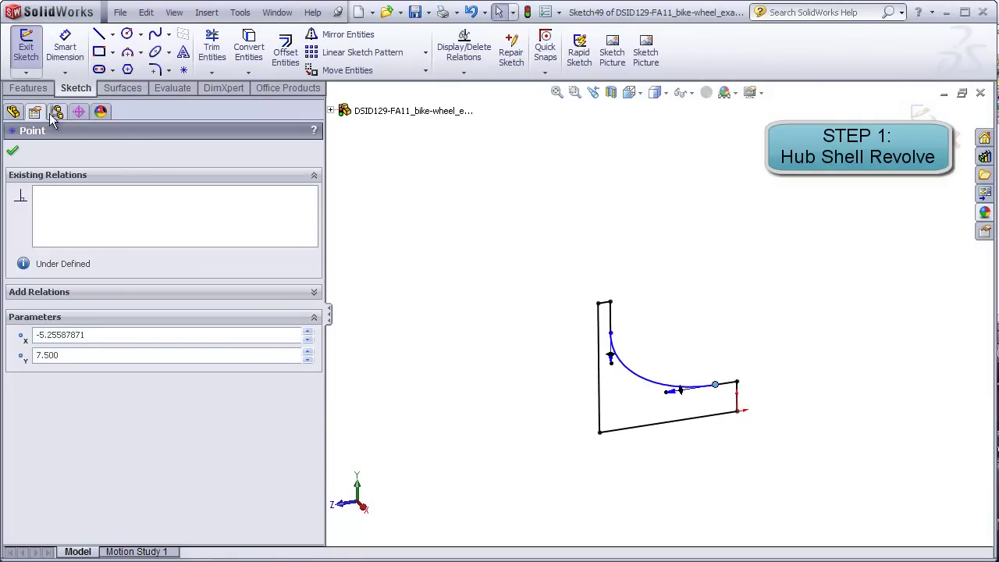
Revolve the half-hub profile 360 degrees about its axis line without merging the result
click(30, 88)
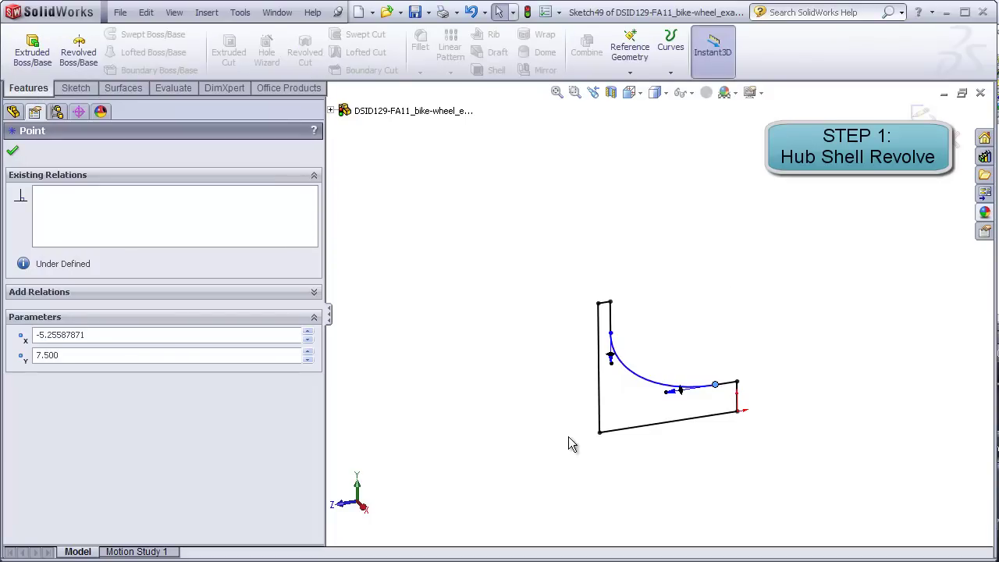
click(78, 49)
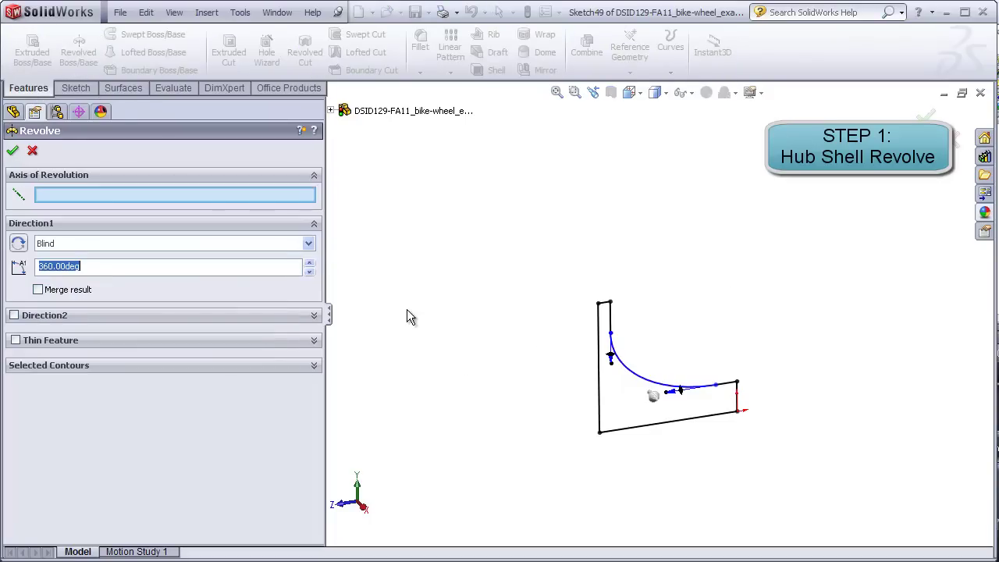
click(636, 427)
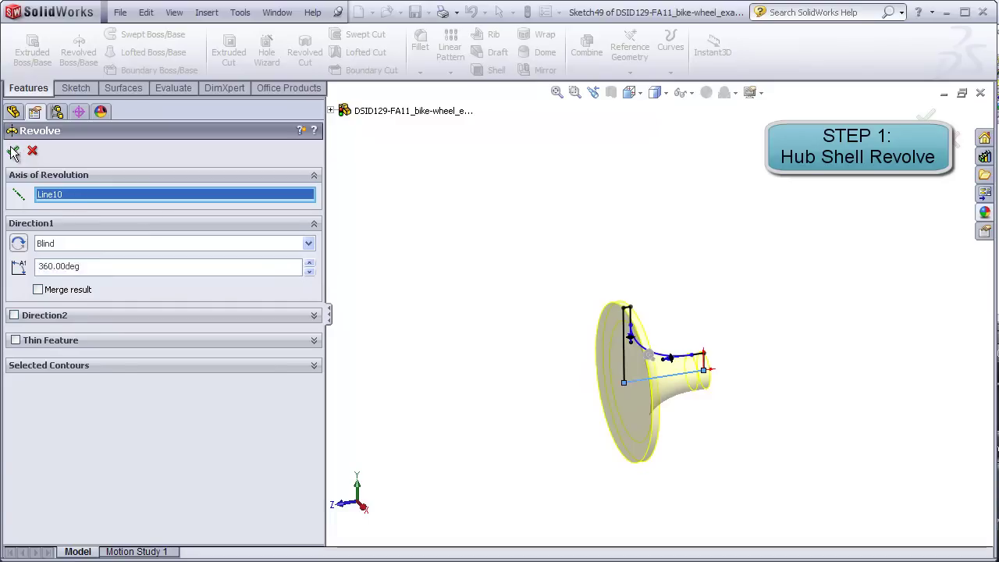
click(13, 150)
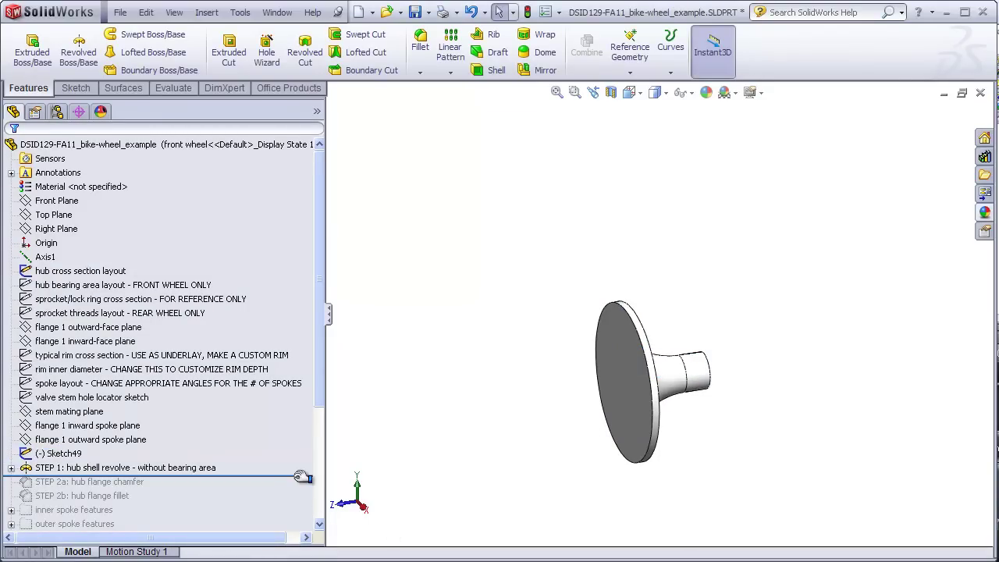
Roll the history forward past STEP 2a and STEP 2b, and examine the flange's chamfer and fillet from both sides
drag(303, 477, 303, 503)
middle_drag(657, 377, 605, 261)
scroll(647, 330, down, 5)
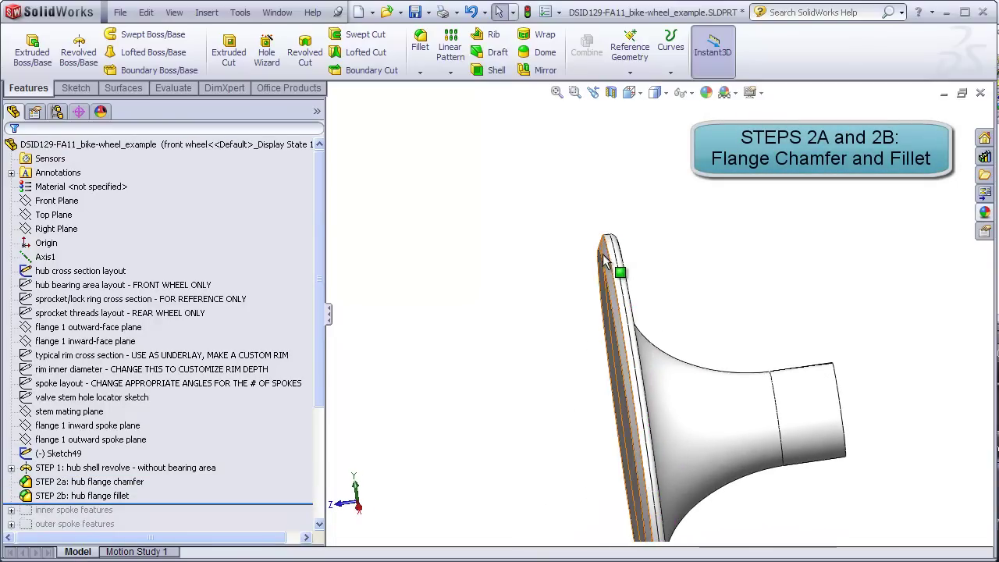
click(607, 266)
click(679, 318)
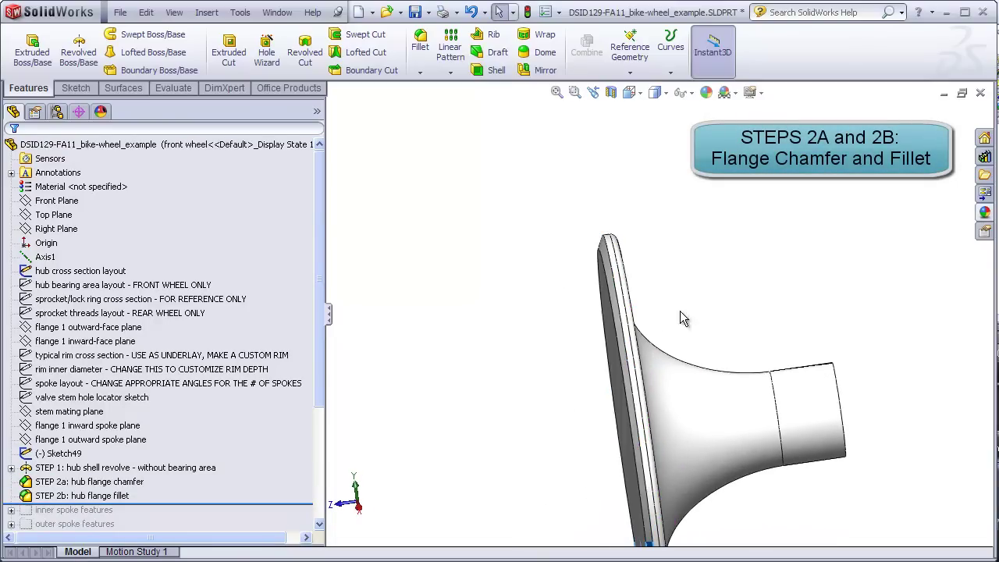
middle_drag(680, 318, 665, 291)
click(632, 247)
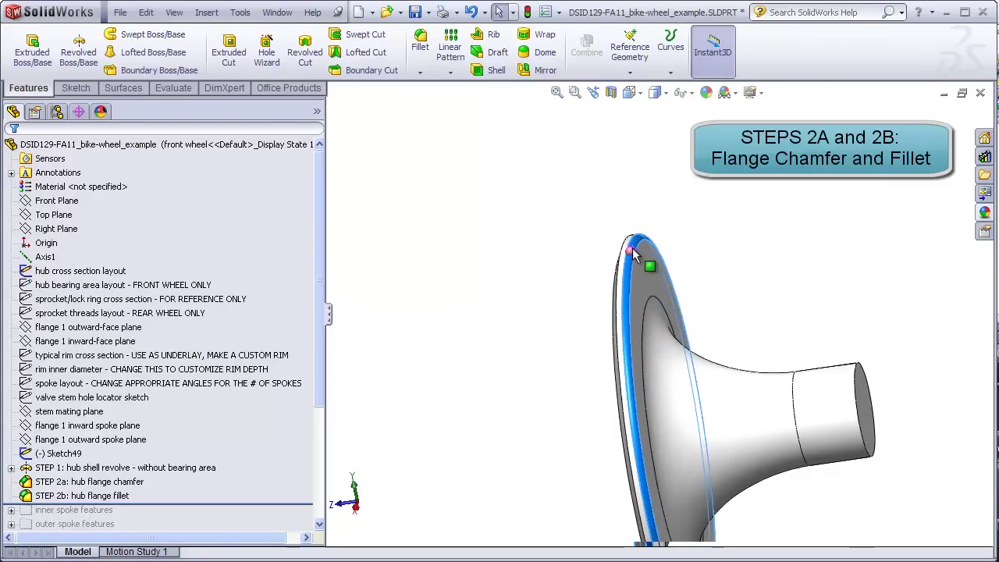
click(538, 364)
middle_drag(533, 365, 571, 242)
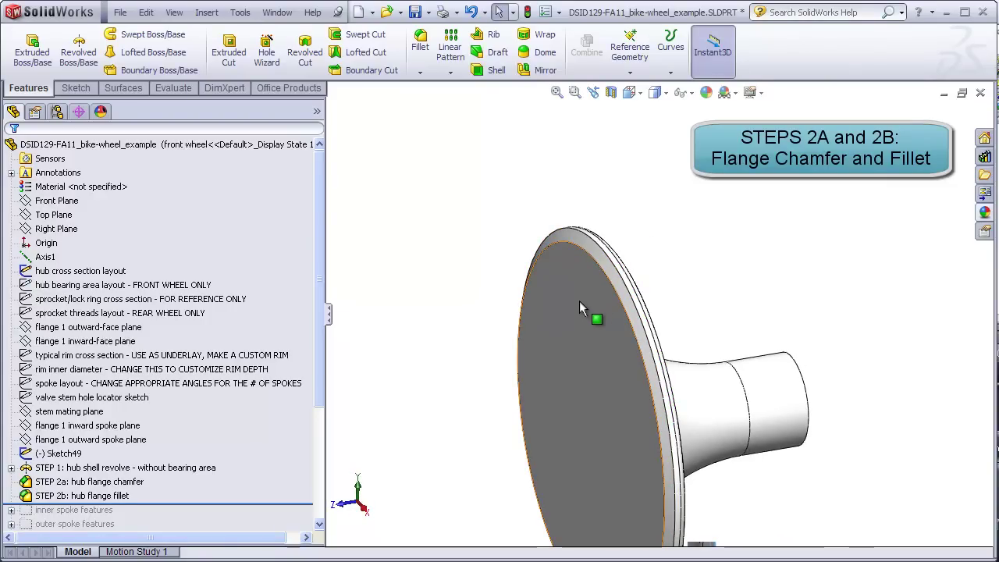
middle_drag(698, 223, 594, 295)
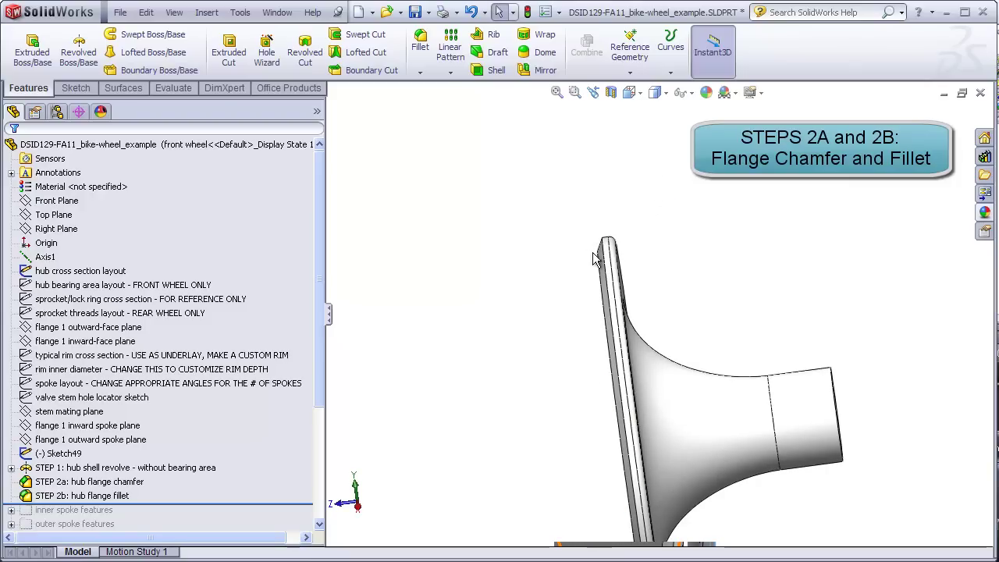
middle_drag(572, 267, 645, 397)
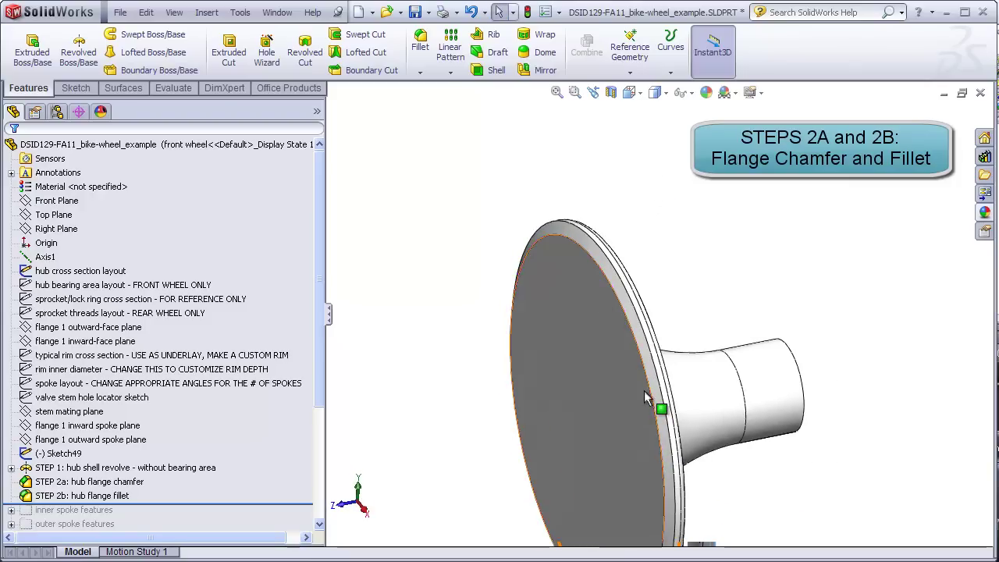
scroll(645, 397, up, 3)
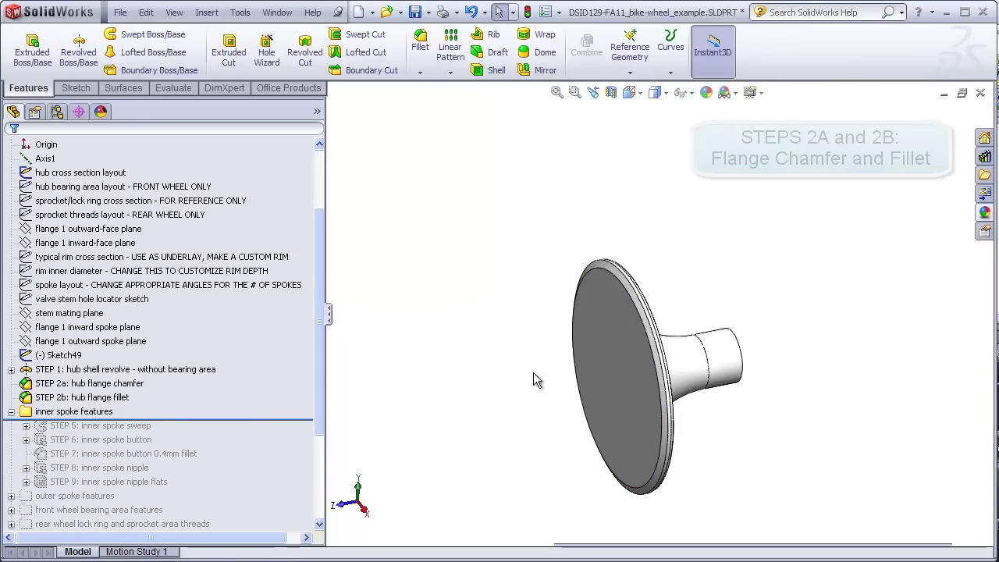
Roll the history past the STEP 5 inner spoke sweep, inspect the spoke, and roll back to before the sweep
drag(284, 420, 287, 434)
middle_drag(645, 461, 665, 462)
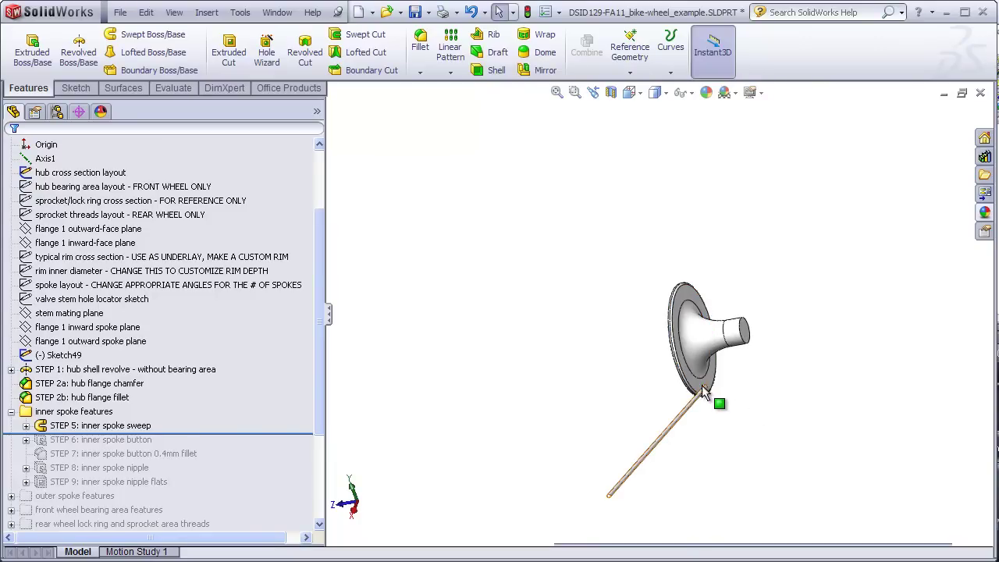
middle_drag(725, 412, 882, 412)
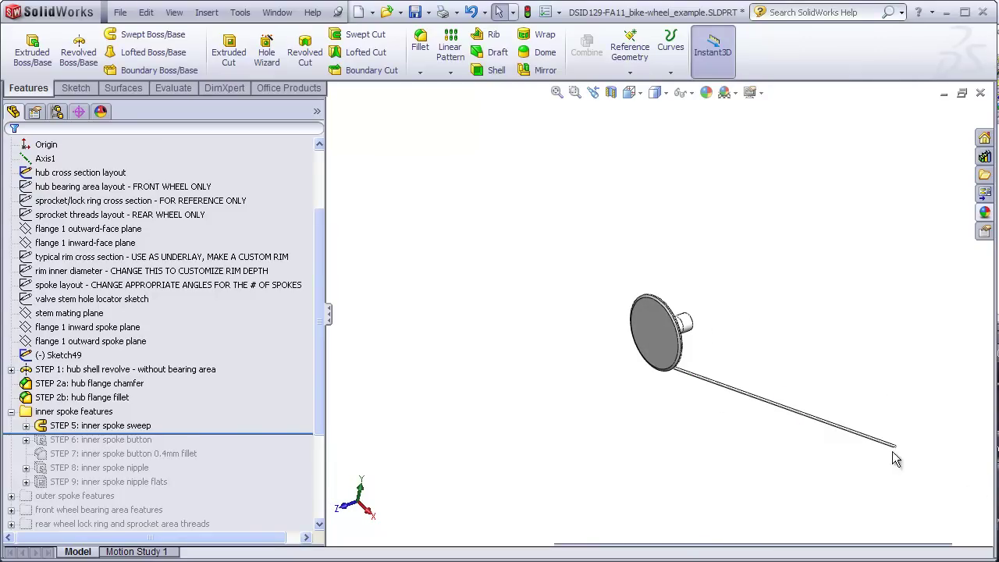
scroll(894, 435, down, 3)
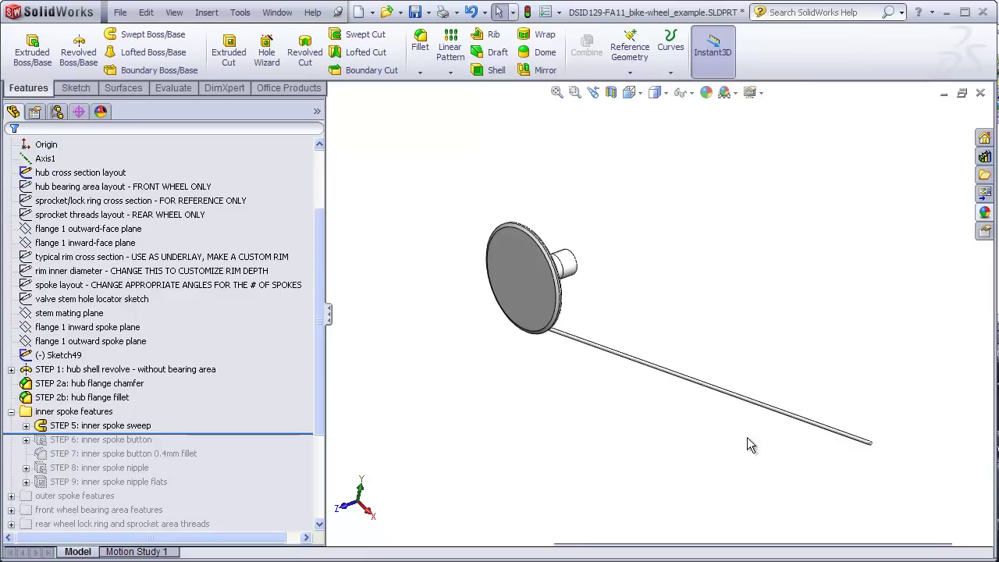
drag(312, 433, 312, 425)
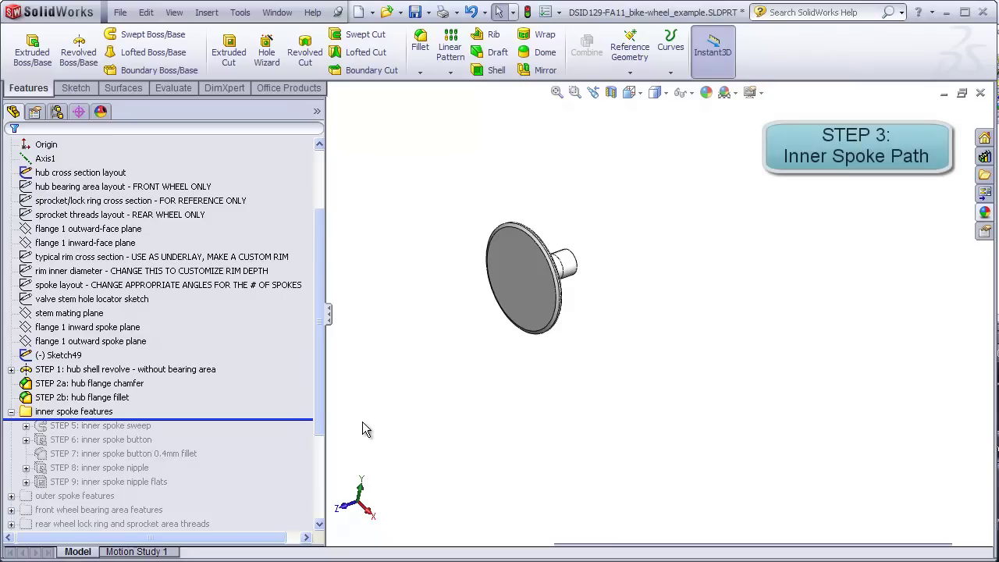
Hide the hub cross section layout sketch and turn the display of axes and sketches back on
scroll(321, 351, up, 3)
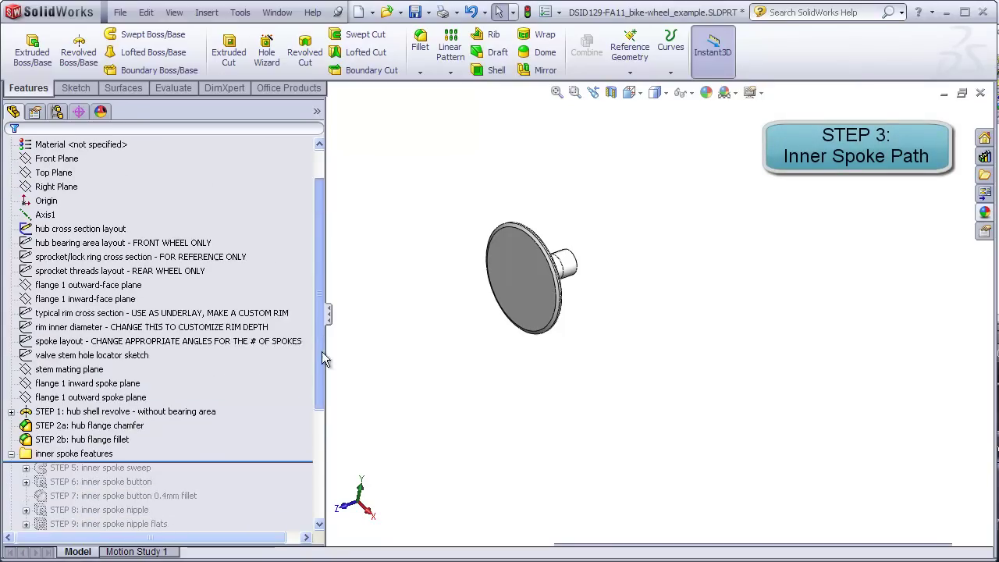
click(110, 272)
right_click(111, 275)
click(121, 262)
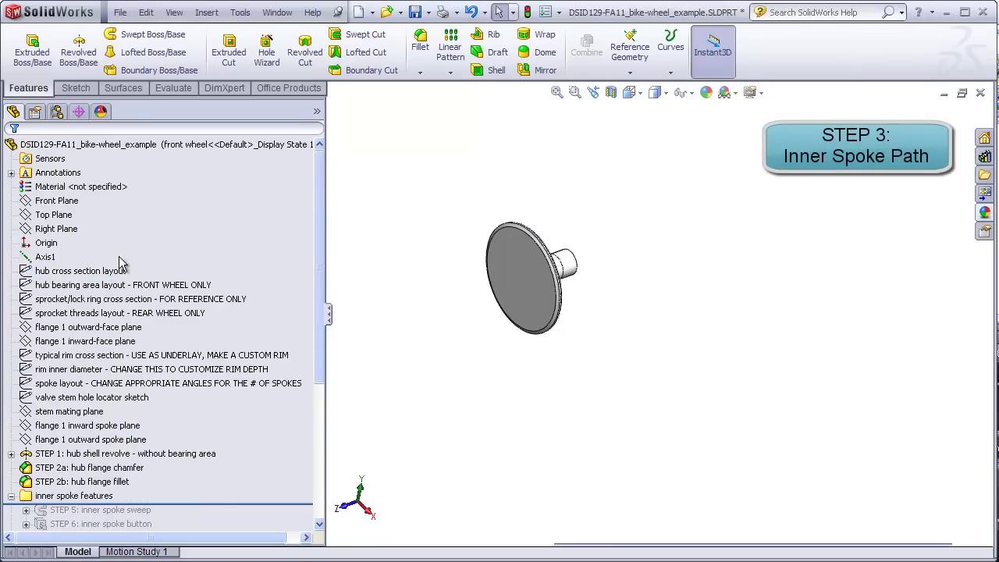
click(174, 12)
click(226, 127)
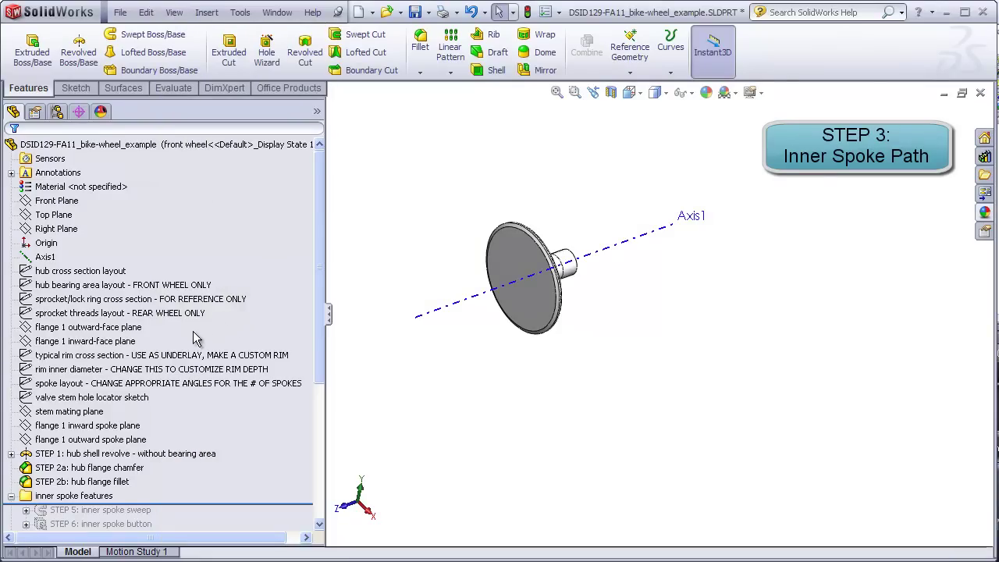
Show the rim inner diameter and spoke layout sketches around the hub
click(170, 370)
key(ctrl+8)
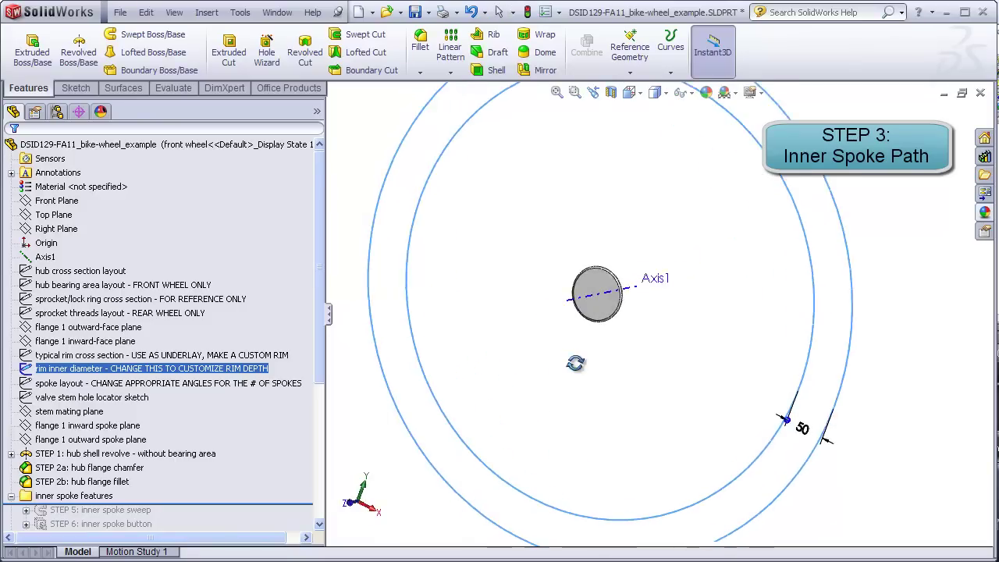
click(174, 383)
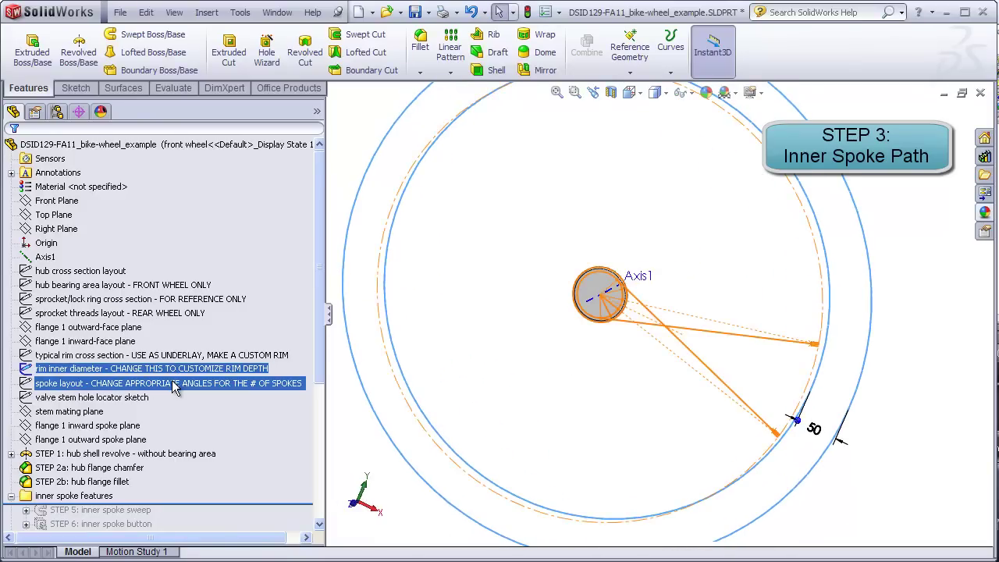
right_click(161, 387)
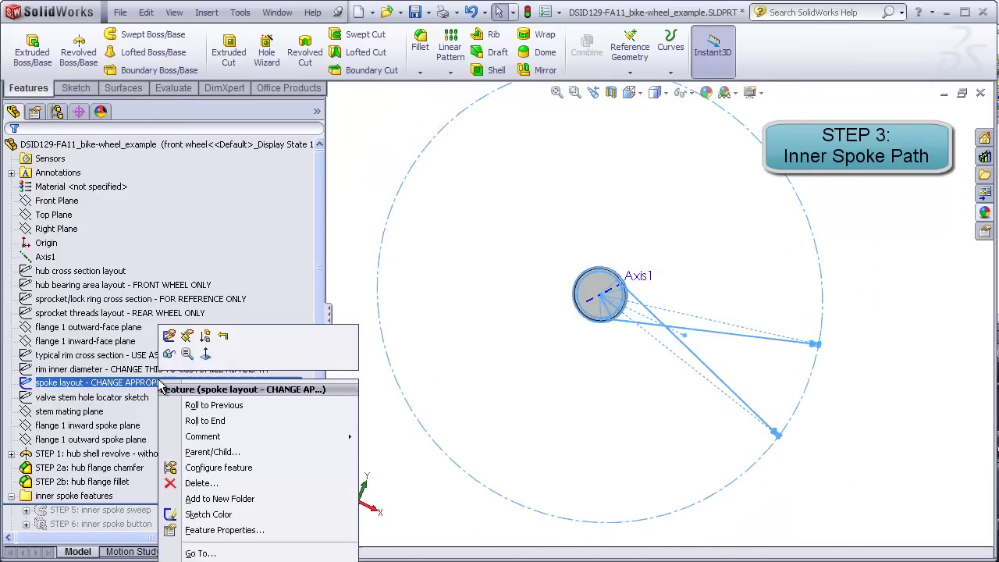
click(174, 369)
right_click(140, 370)
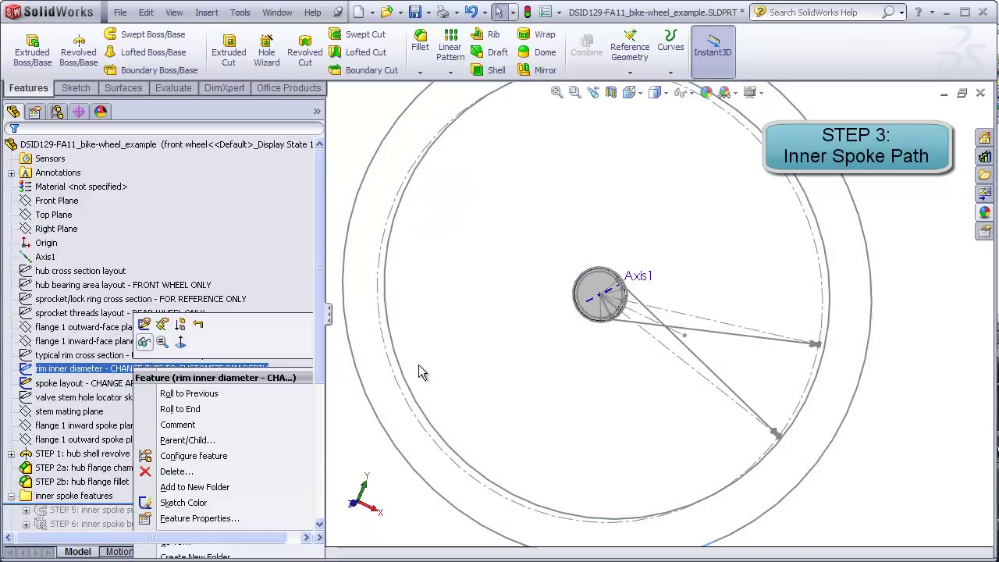
click(476, 351)
middle_drag(476, 351, 447, 387)
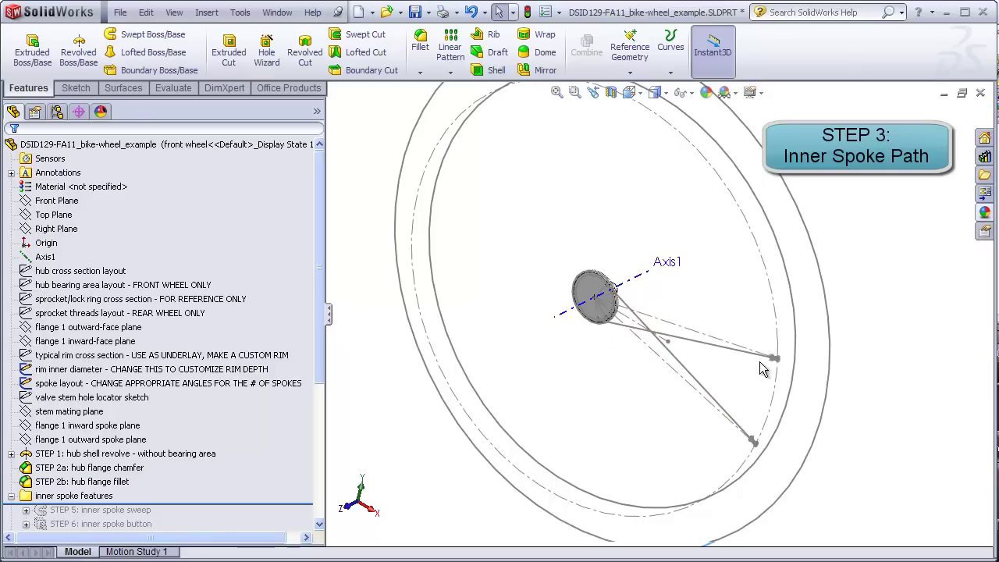
mouse_move(742, 375)
middle_down()
mouse_move(725, 335)
mouse_move(765, 323)
mouse_move(749, 358)
middle_up()
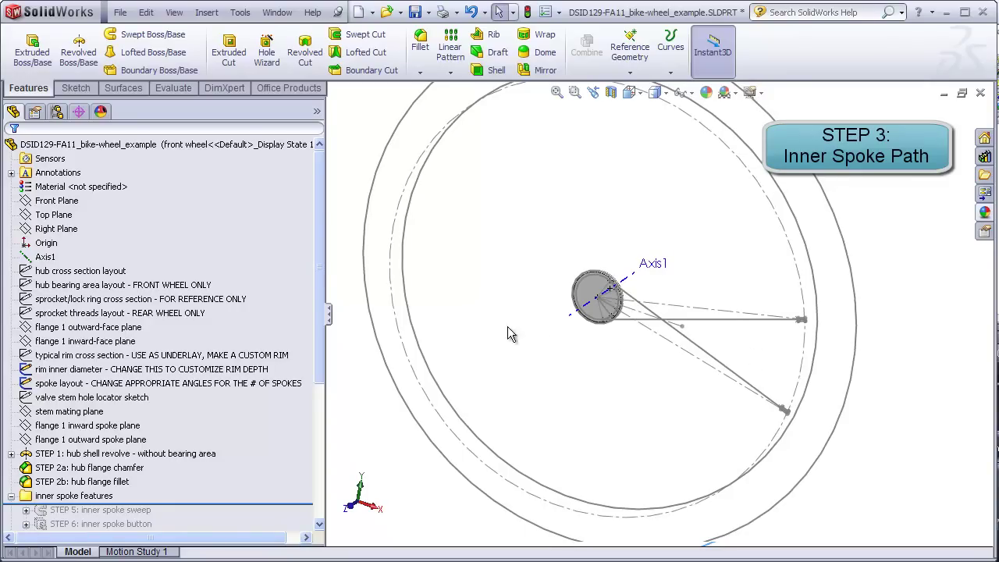
Compare the flange 1 outward-face and inward-face planes, and start a sketch on the flange 1 inward spoke plane
click(100, 328)
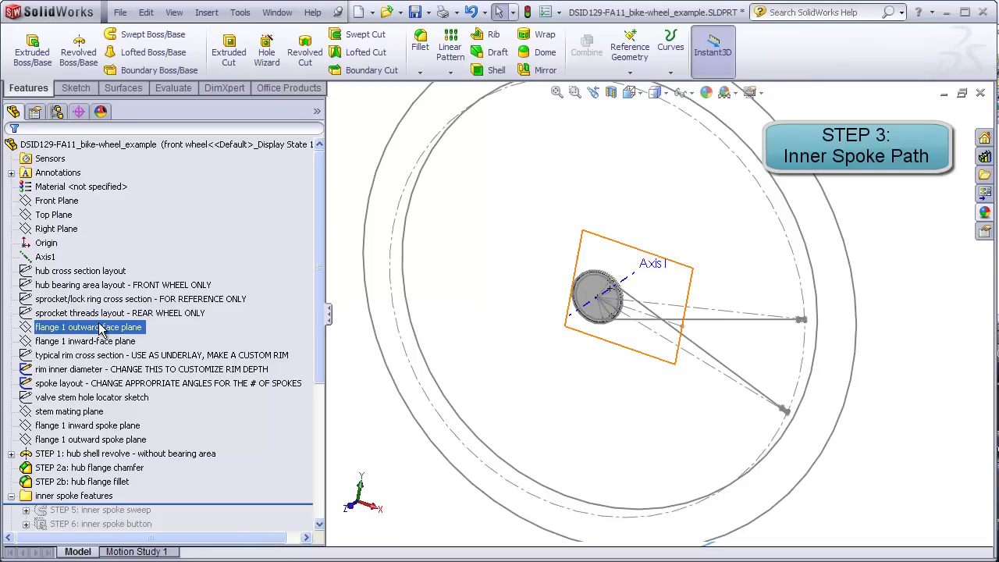
click(102, 341)
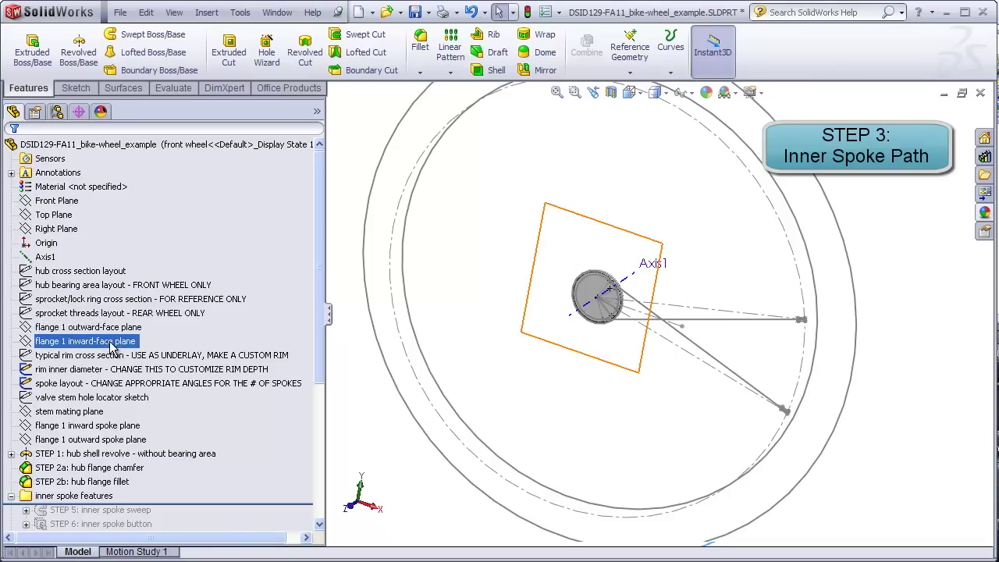
click(105, 425)
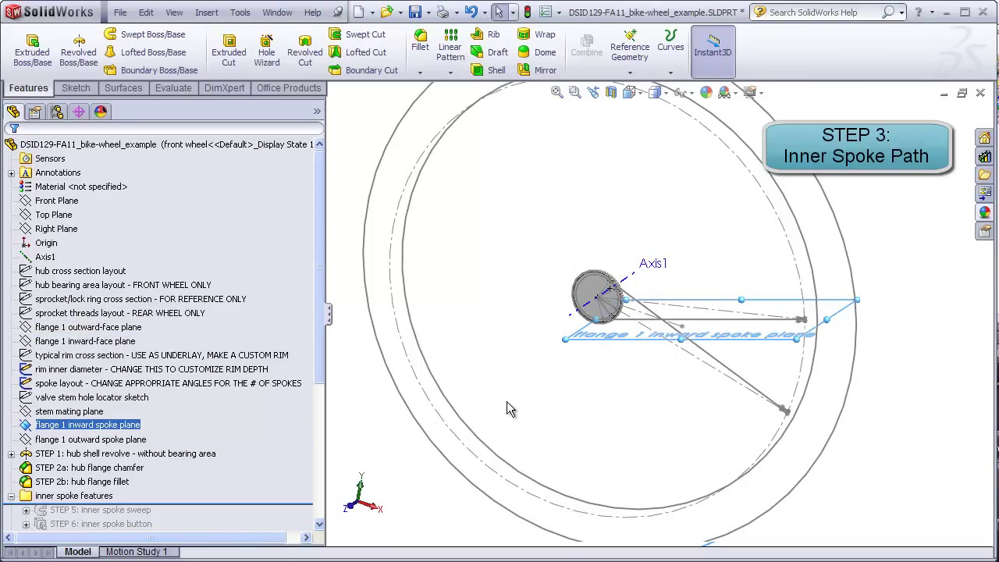
click(68, 89)
click(25, 49)
middle_drag(546, 230, 568, 422)
scroll(667, 285, down, 3)
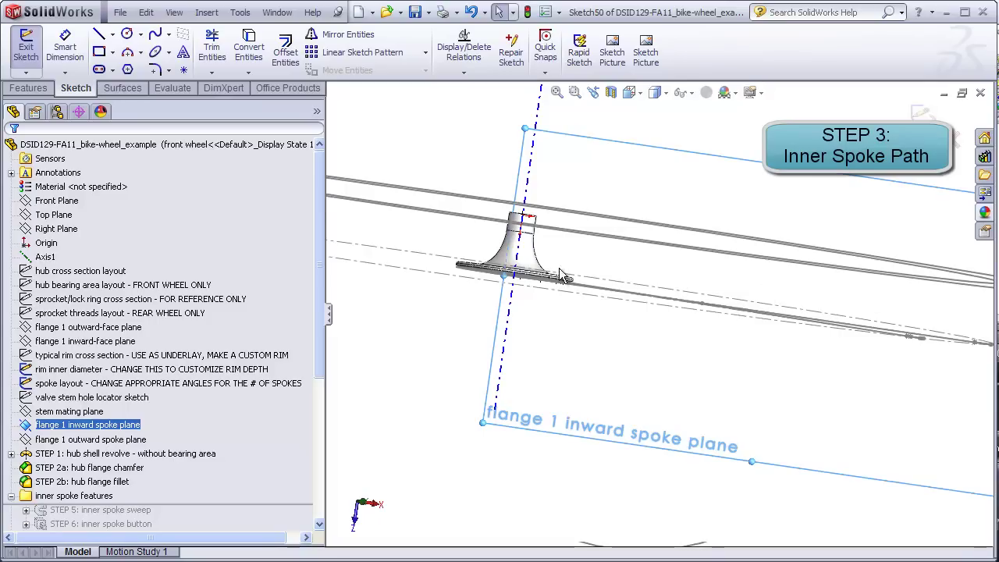
scroll(674, 279, up, 3)
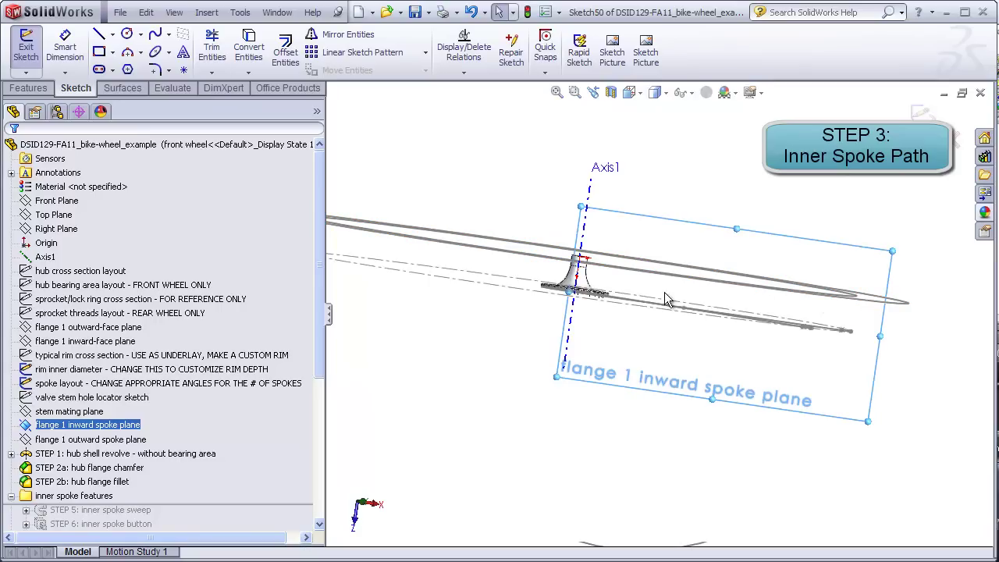
Sketch a vertical line about 29 mm long across the flange edge and a connected line about 287 mm long towards the rim
click(99, 34)
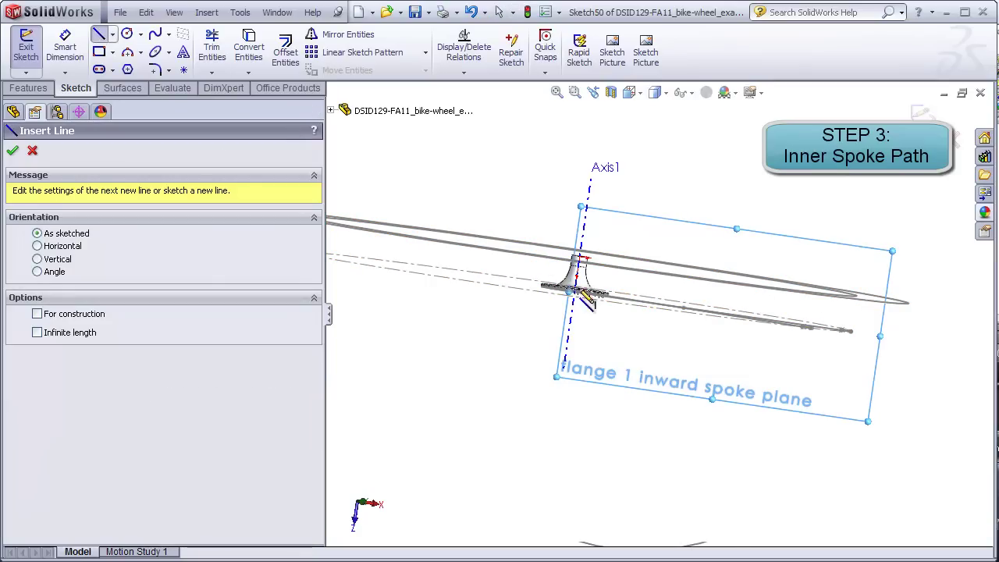
drag(594, 311, 598, 281)
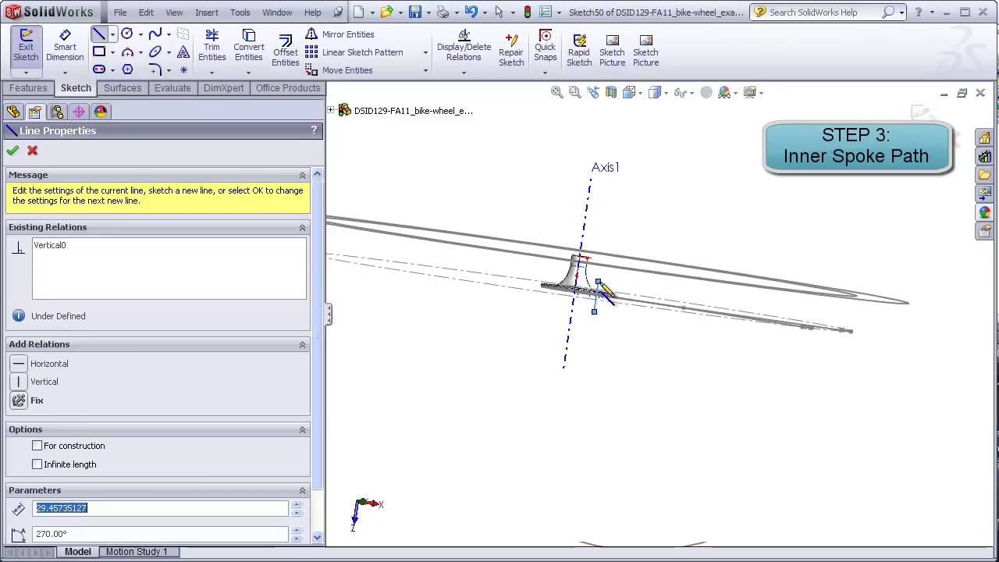
click(597, 282)
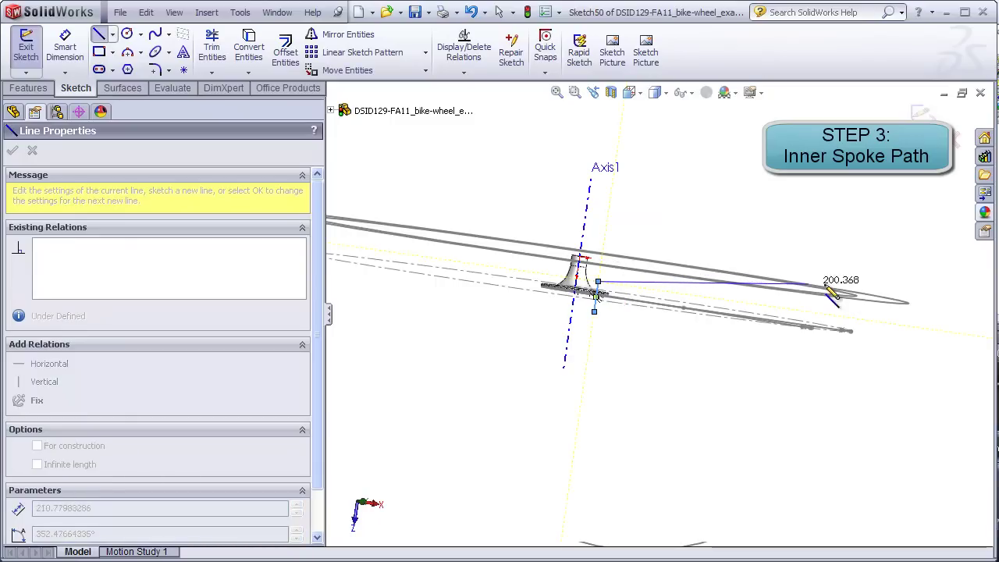
click(899, 288)
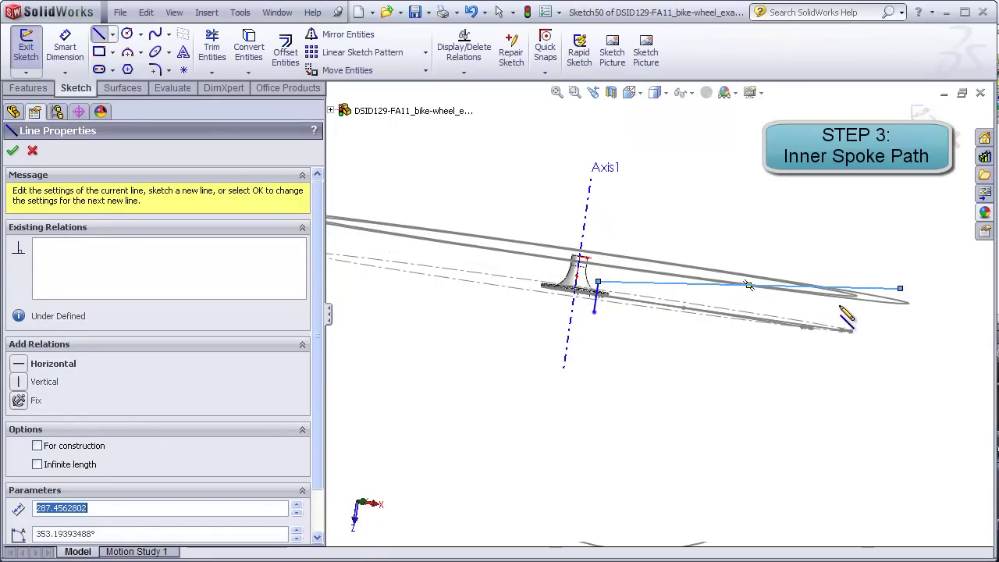
key(Escape)
Make the short line's outward end coincident with the spoke layout's lowest hole centre, and turn on the display of sketch relations
middle_drag(651, 319, 598, 273)
scroll(613, 318, down, 5)
scroll(577, 306, down, 3)
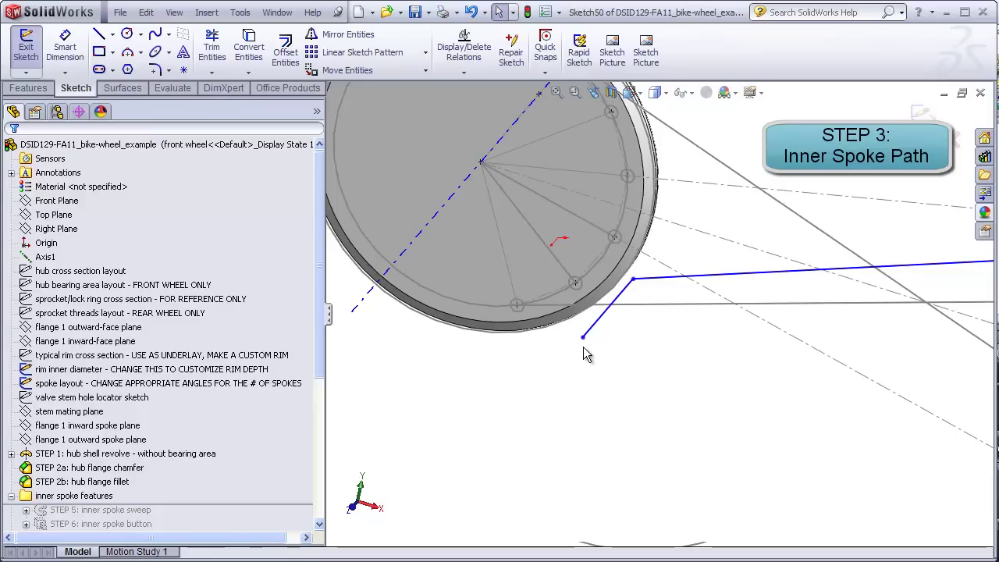
middle_drag(515, 343, 505, 239)
click(515, 304)
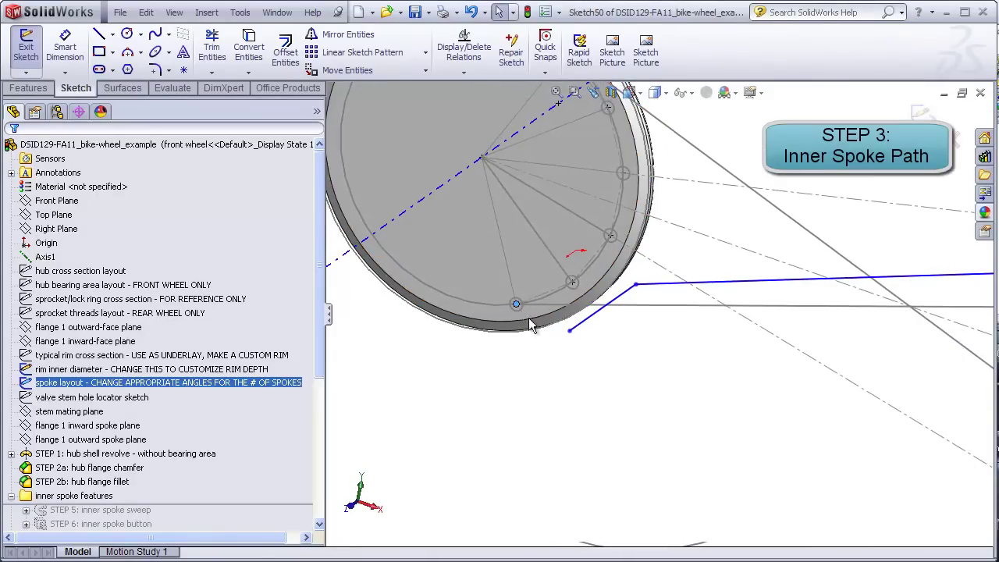
ctrl+click(571, 331)
click(561, 341)
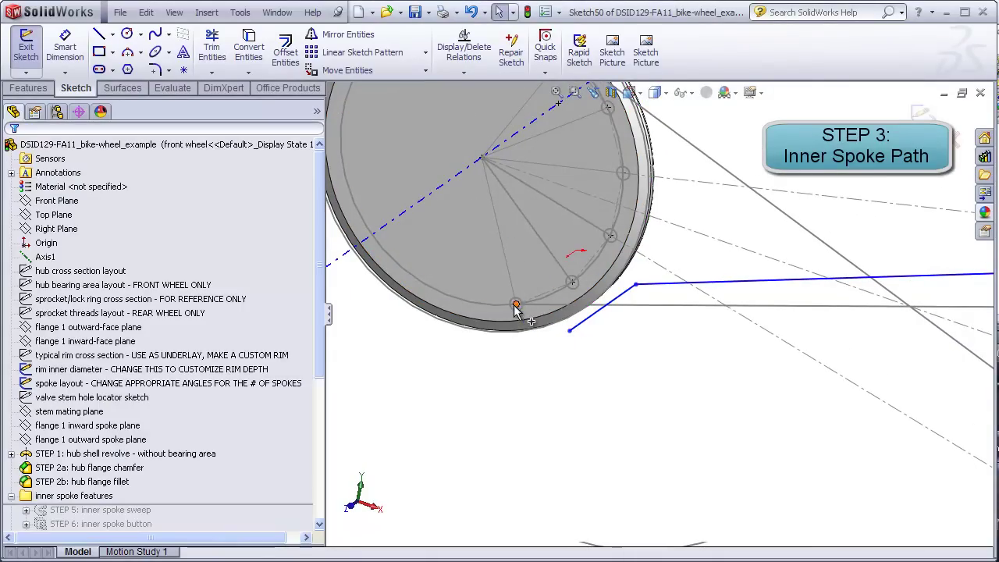
click(516, 304)
ctrl+click(568, 332)
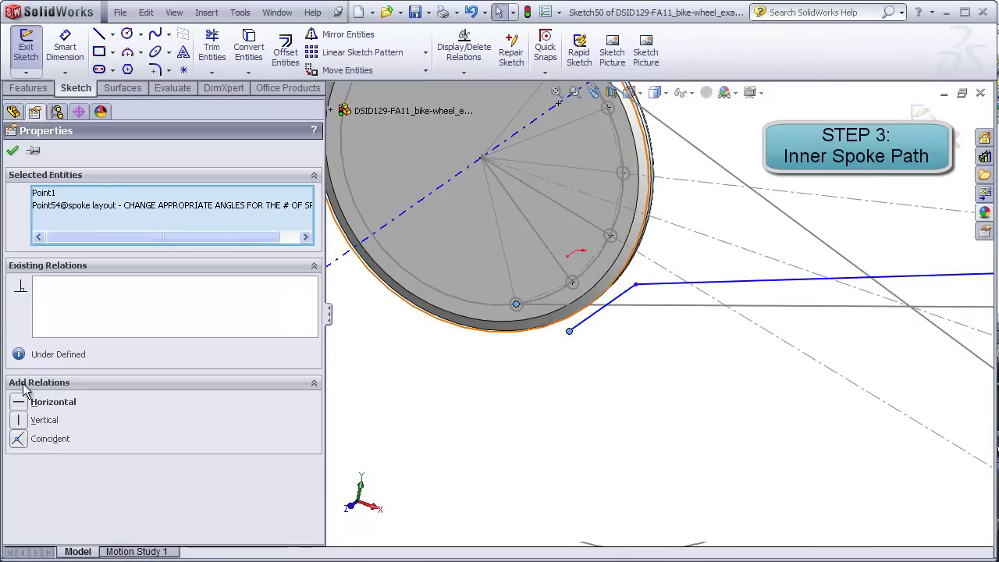
click(20, 441)
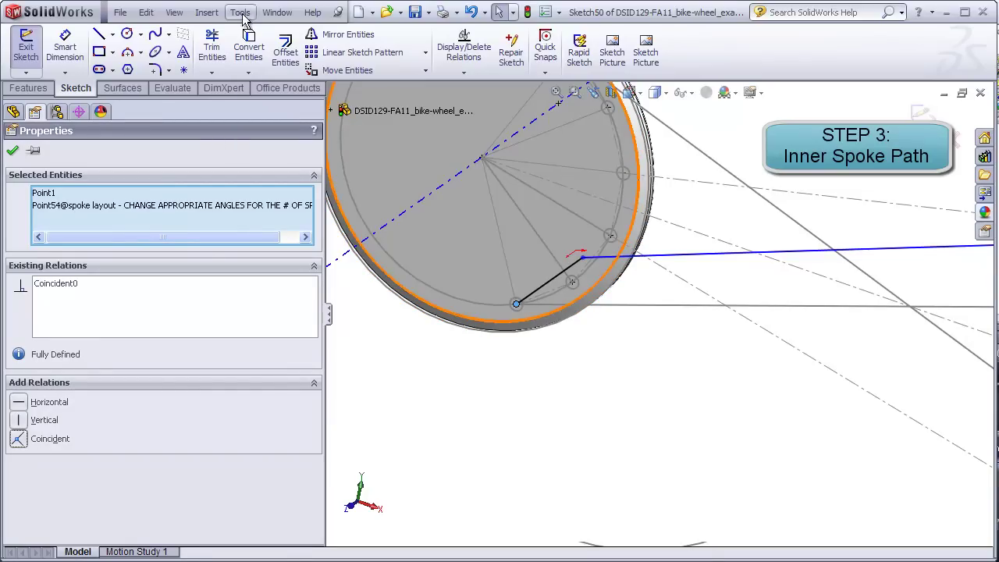
click(178, 14)
click(349, 430)
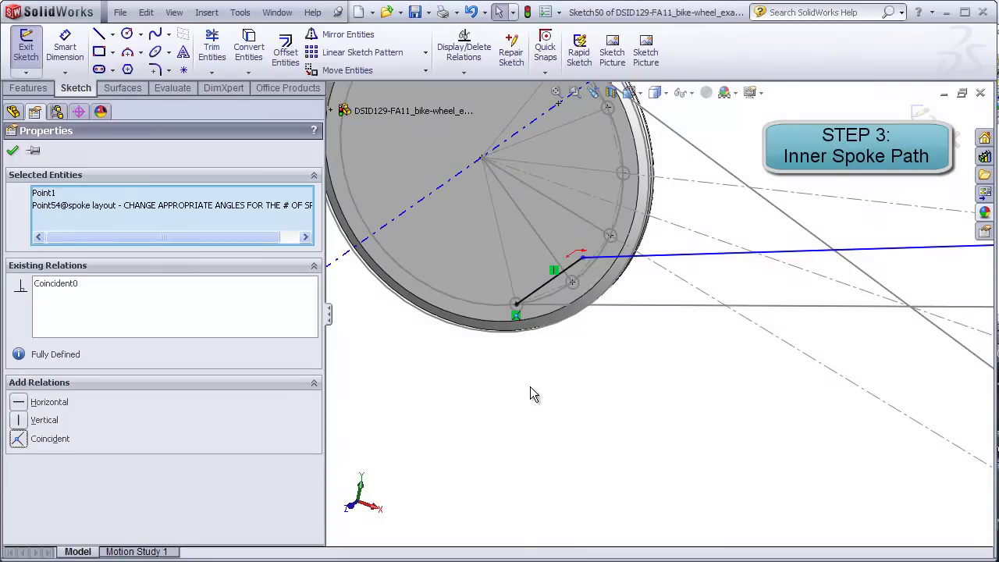
Place a sketch point on the long spoke line near its rim end
scroll(588, 352, up, 8)
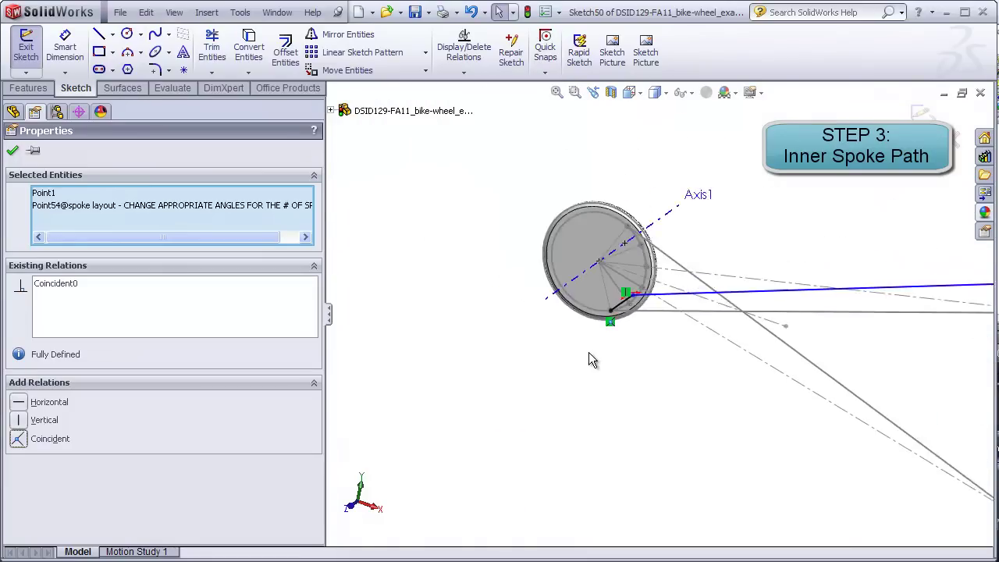
scroll(819, 332, down, 5)
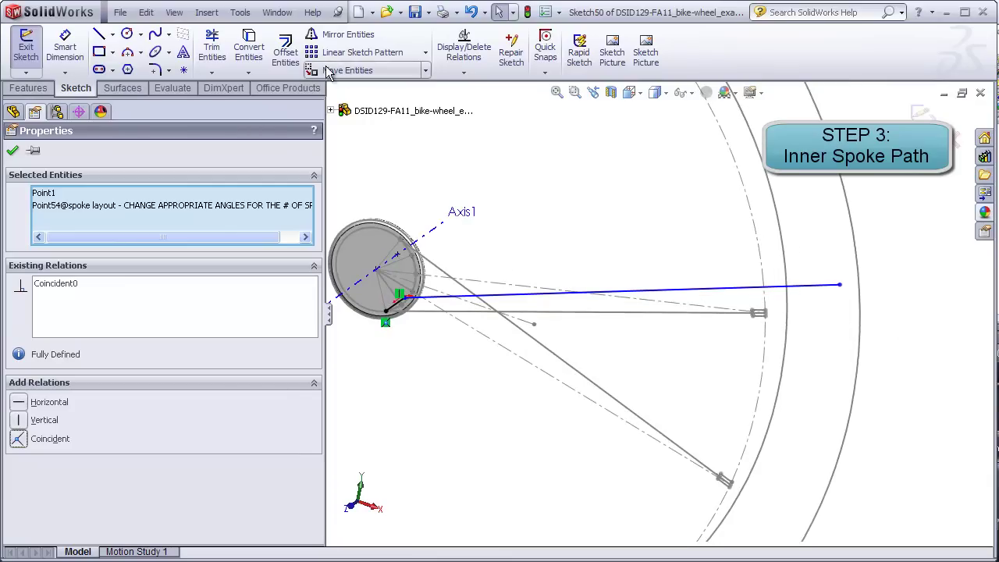
click(184, 70)
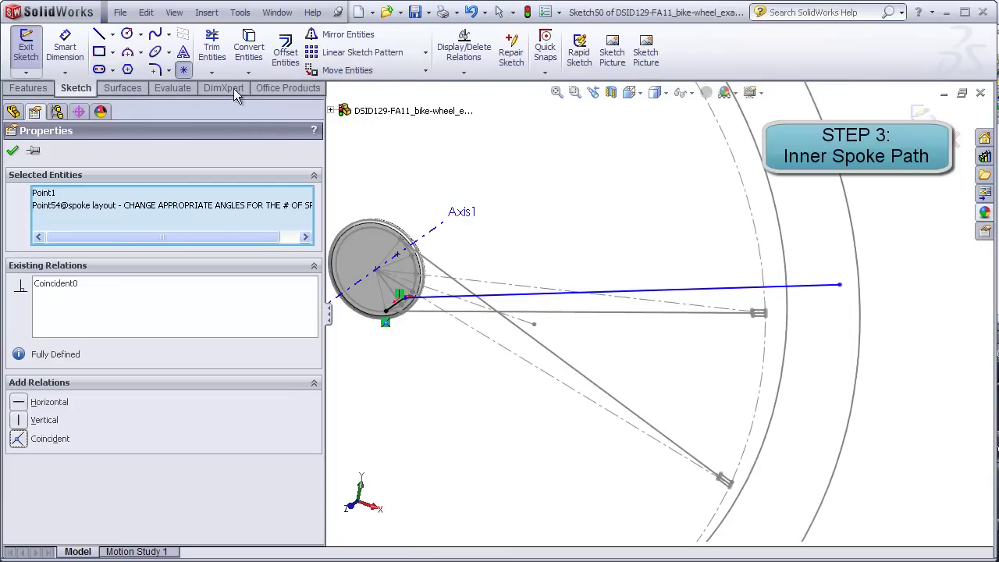
click(806, 287)
key(Escape)
Add a Pierce relation between the sketch point and the inner circle of the rim inner diameter sketch
middle_drag(815, 316, 823, 441)
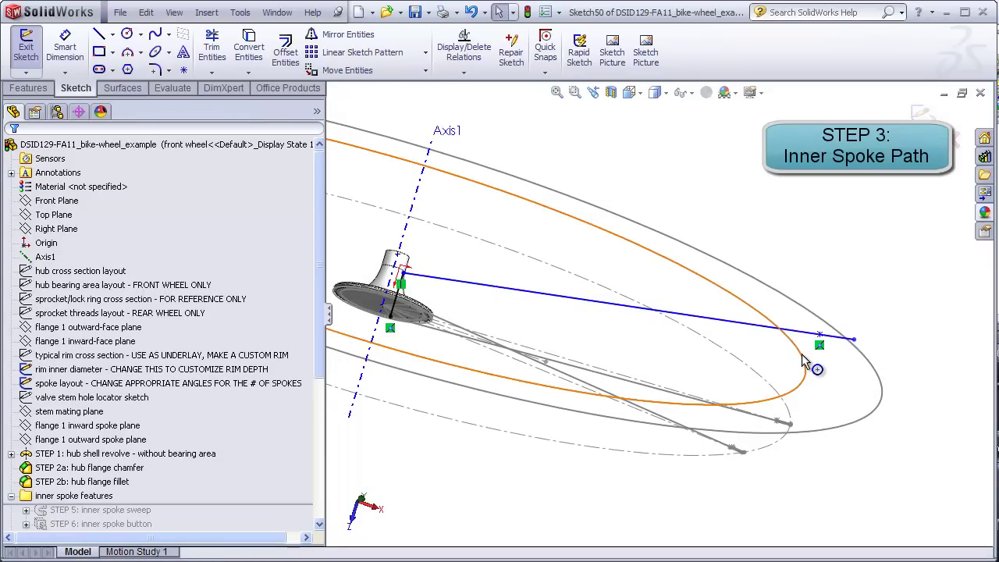
middle_drag(822, 376, 802, 308)
click(795, 299)
ctrl+click(778, 367)
click(31, 440)
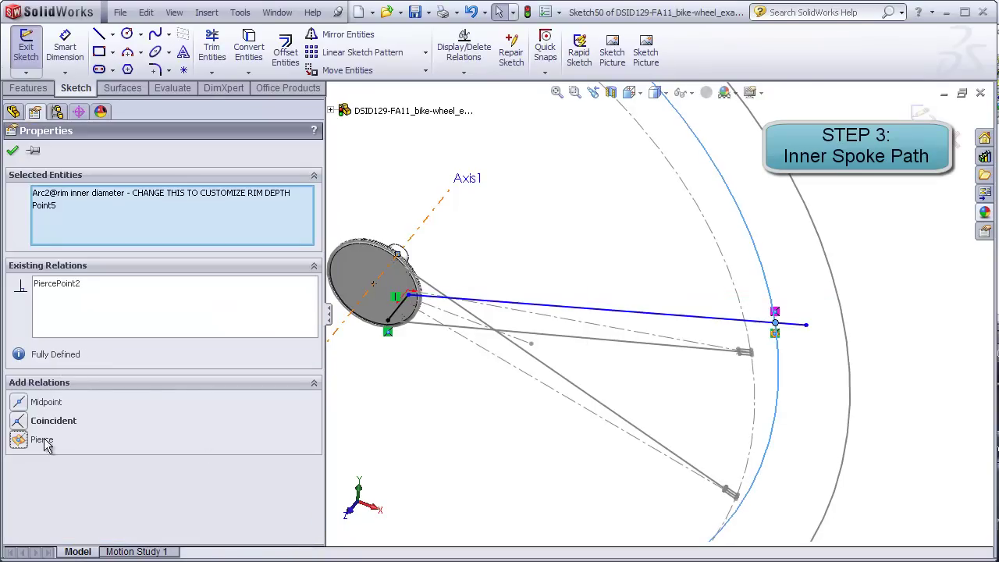
click(735, 397)
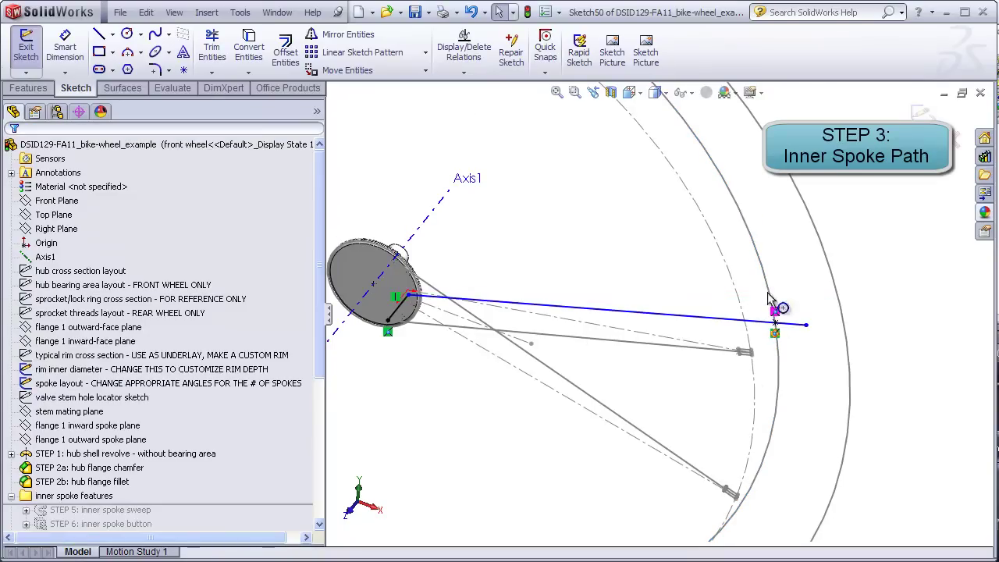
mouse_move(759, 241)
middle_down()
mouse_move(765, 374)
mouse_move(763, 253)
mouse_move(756, 258)
middle_up()
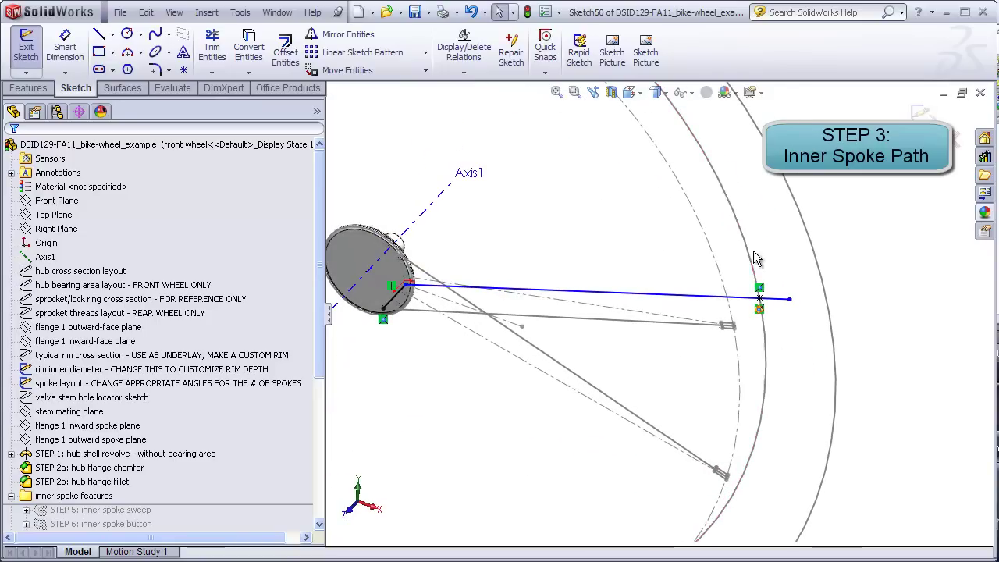
Dimension the distance from the pierced point to the spoke line's outer end as 1 mm
click(65, 47)
scroll(763, 306, down, 3)
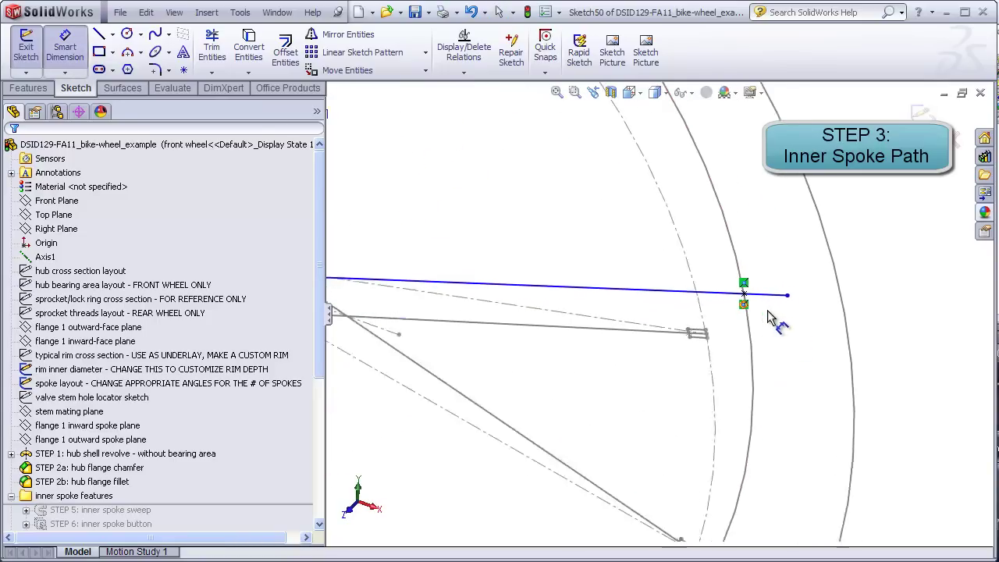
click(733, 291)
click(785, 292)
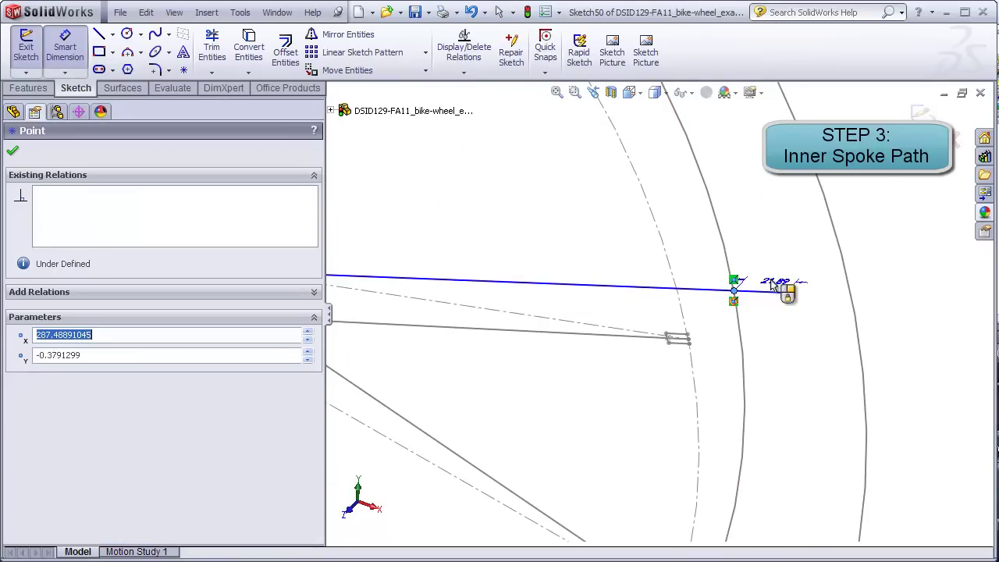
click(766, 262)
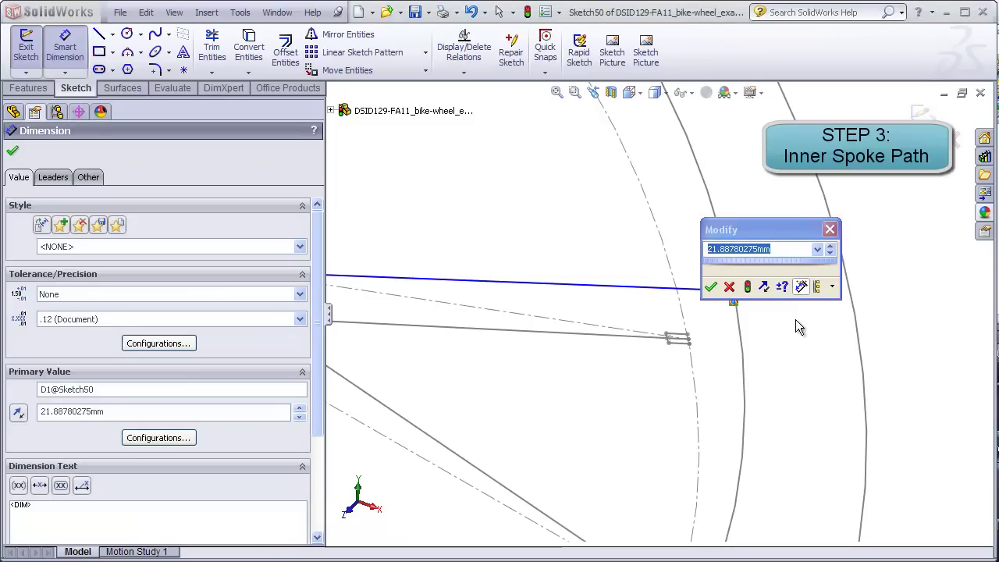
text(1)
key(Return)
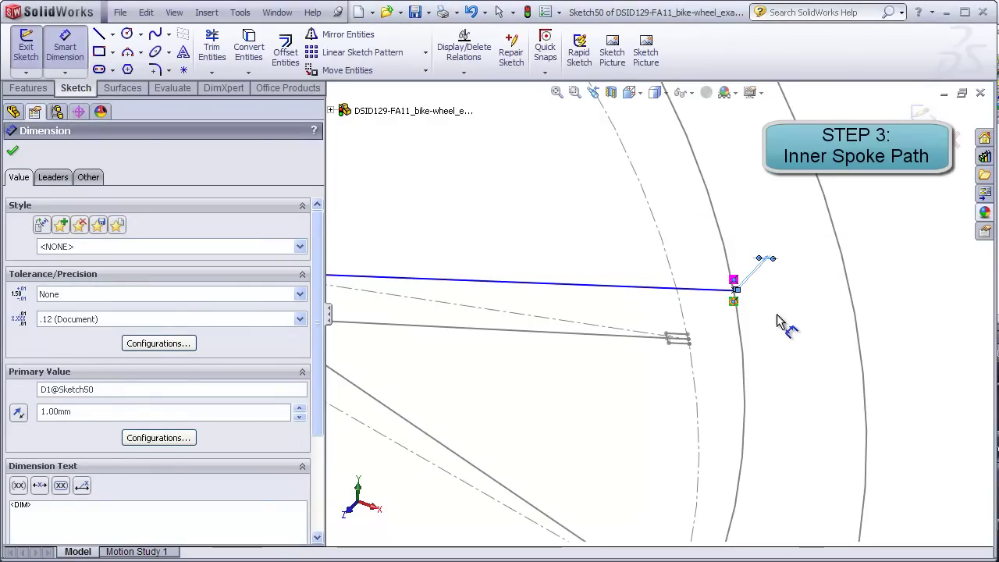
key(Escape)
Examine the spoke path's outer end at the rim circle and its bend beside the hub flange
mouse_move(771, 297)
middle_down()
mouse_move(791, 361)
mouse_move(784, 426)
mouse_move(807, 434)
mouse_move(810, 415)
mouse_move(710, 356)
middle_up()
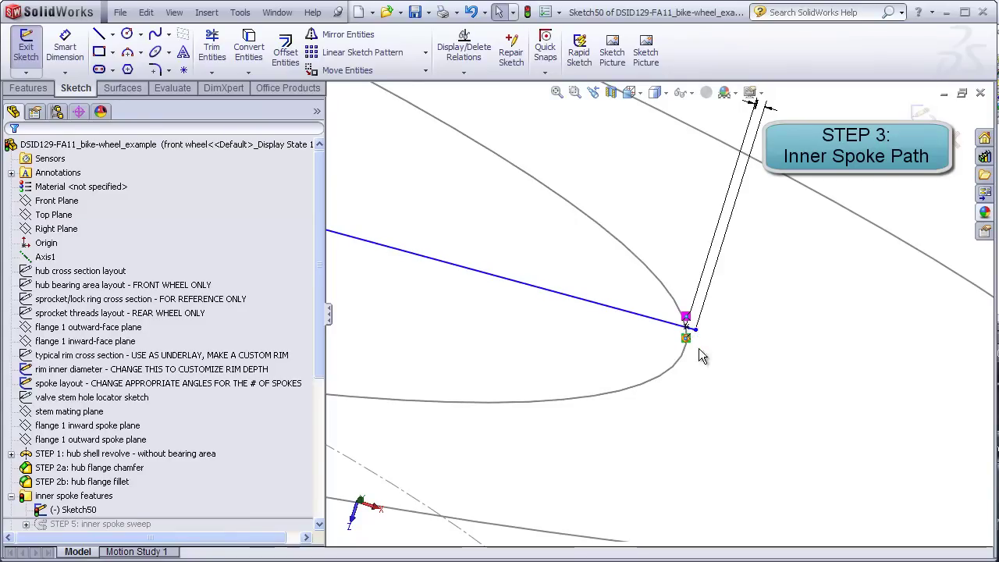
scroll(658, 365, up, 3)
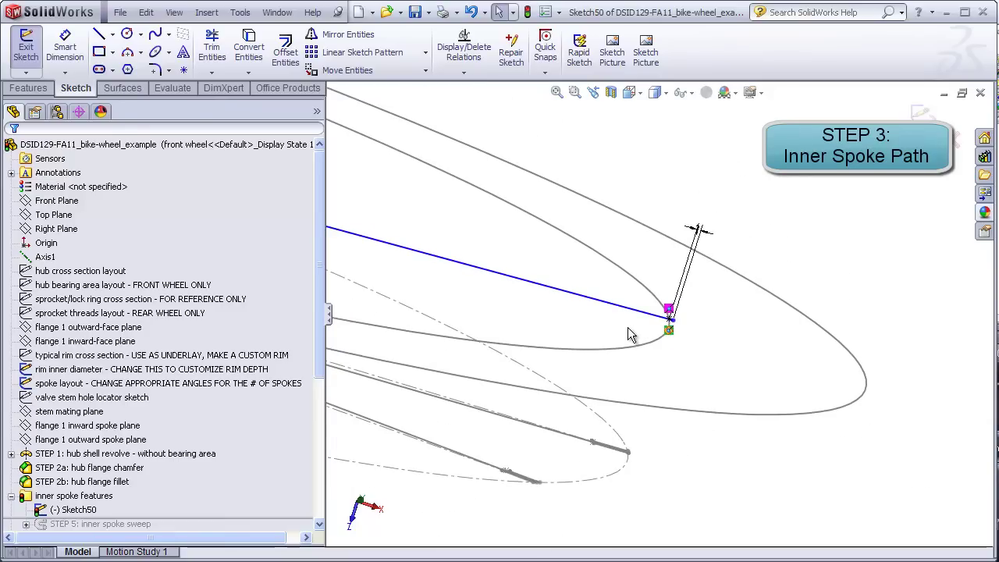
scroll(669, 329, up, 5)
mouse_move(527, 304)
middle_down()
mouse_move(546, 234)
mouse_move(497, 226)
middle_up()
scroll(448, 270, down, 5)
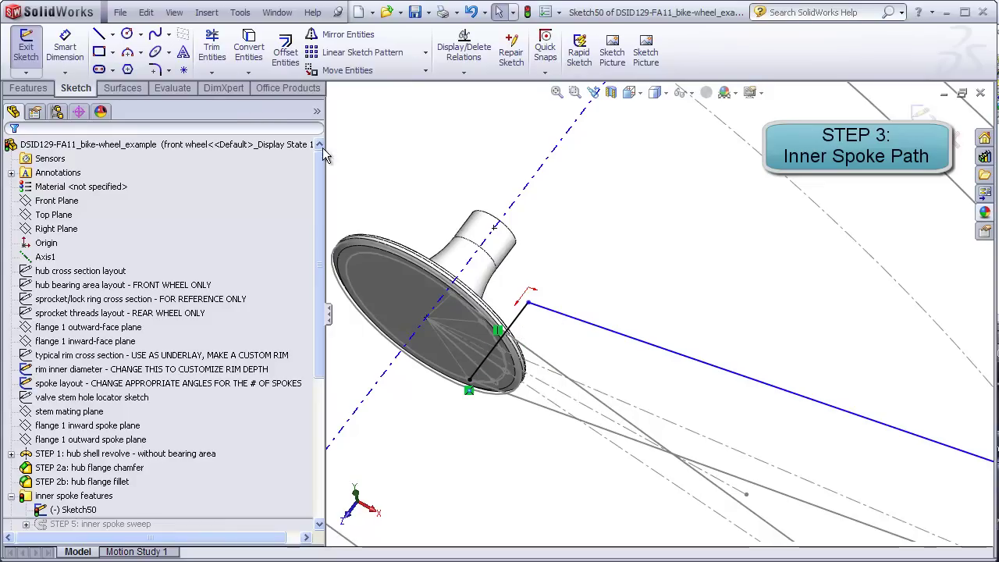
Fillet the corner between the short flange line and the long spoke line with a 1.25 mm radius
click(155, 69)
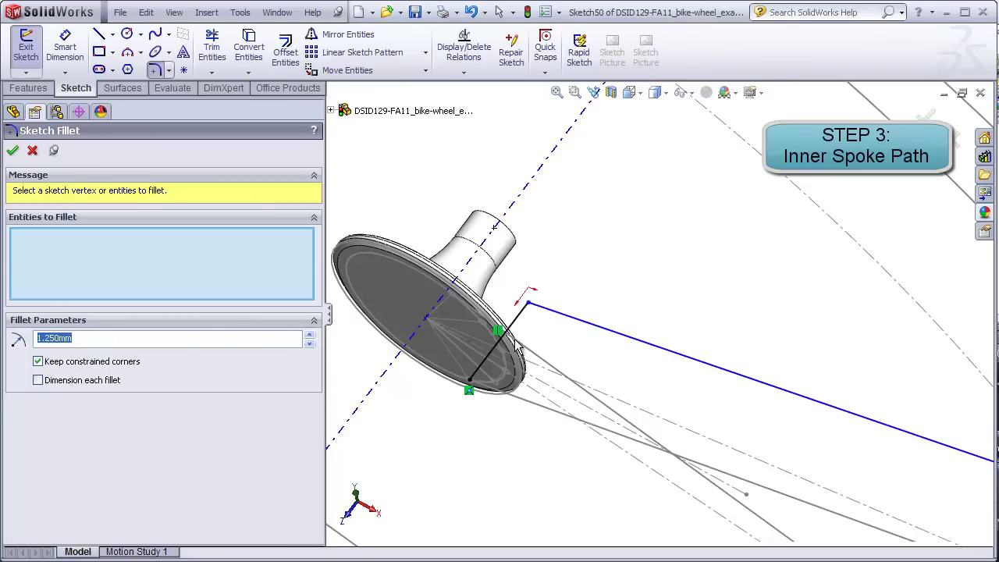
click(528, 305)
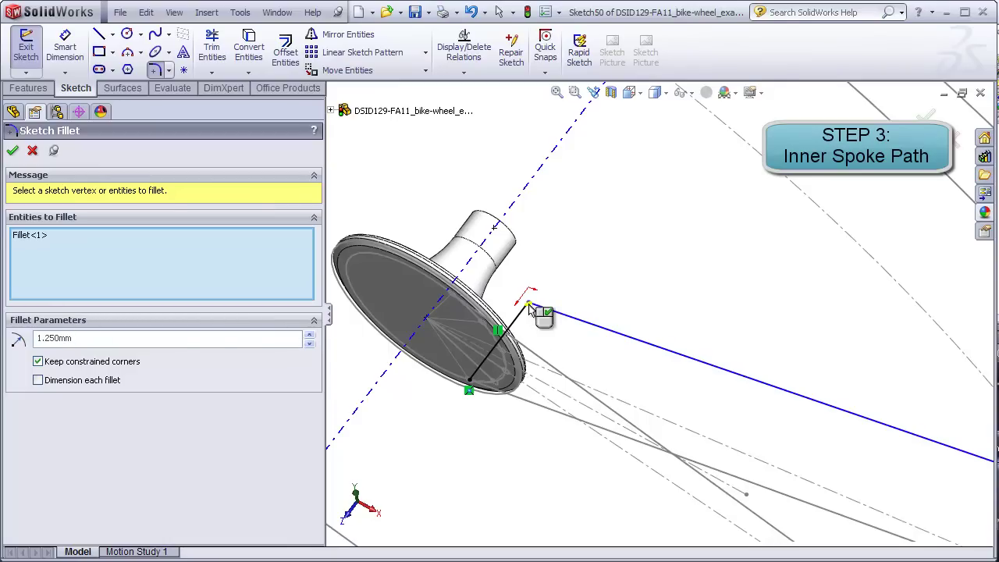
click(16, 151)
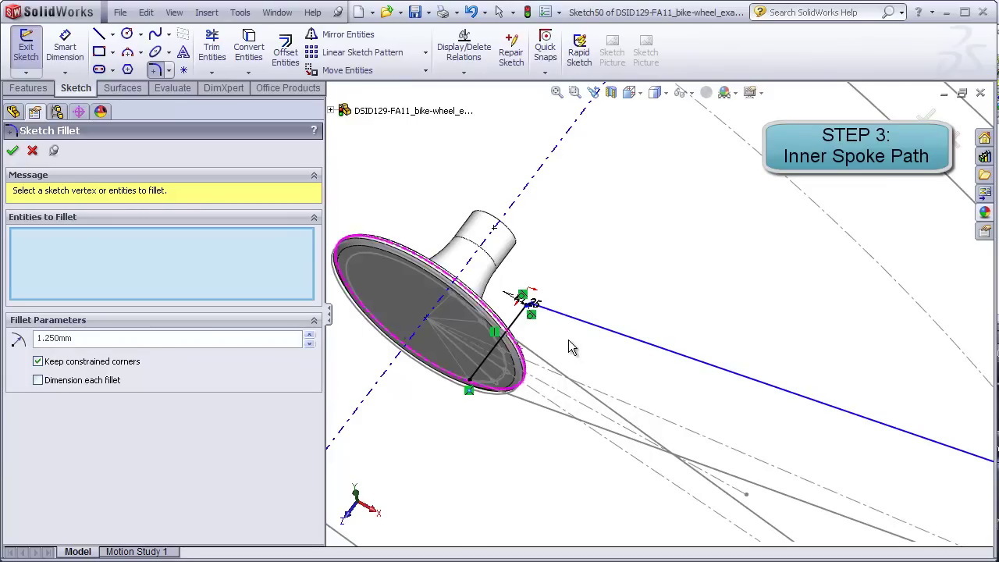
scroll(568, 340, down, 5)
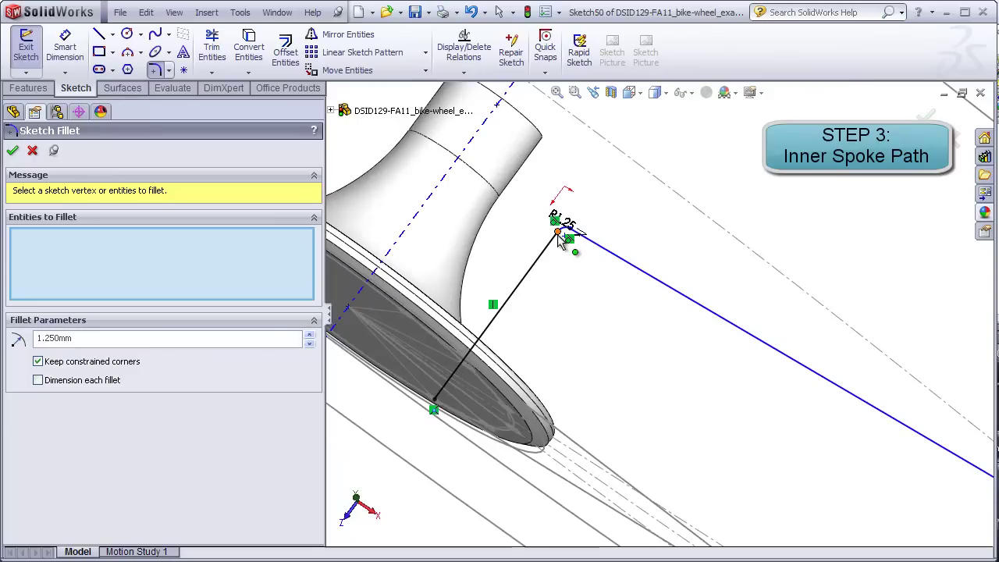
click(555, 240)
key(Escape)
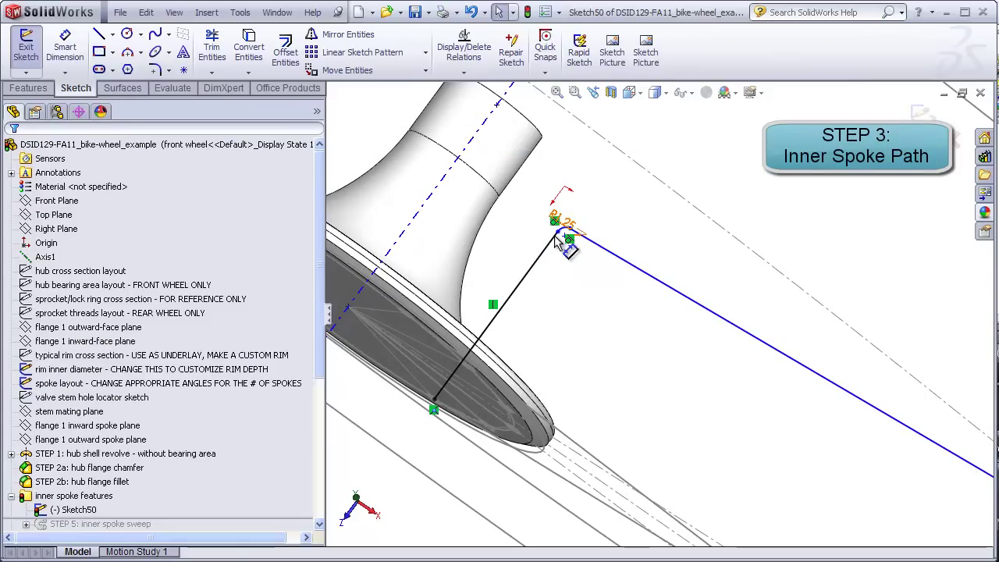
Make the fillet's endpoint on the short line coincident with the flange 1 inward-face plane
scroll(560, 237, down, 3)
drag(585, 244, 502, 397)
scroll(528, 330, up, 3)
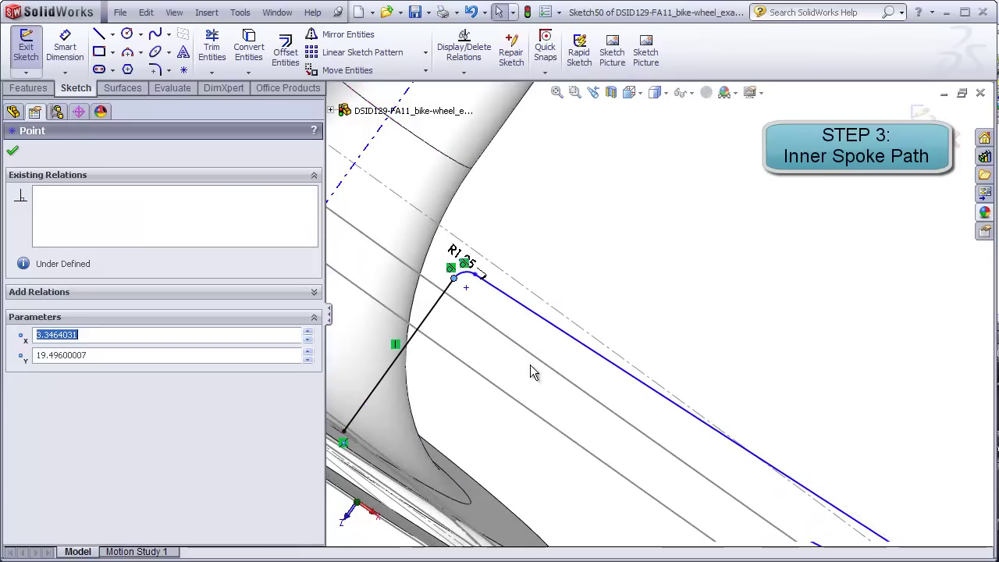
mouse_move(533, 420)
middle_down()
mouse_move(539, 401)
mouse_move(526, 414)
middle_up()
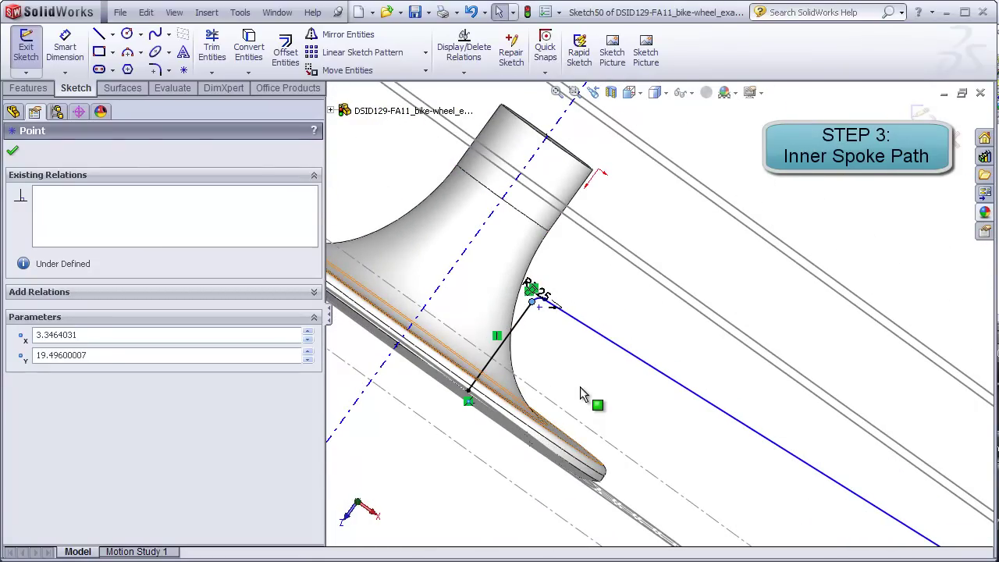
key(Escape)
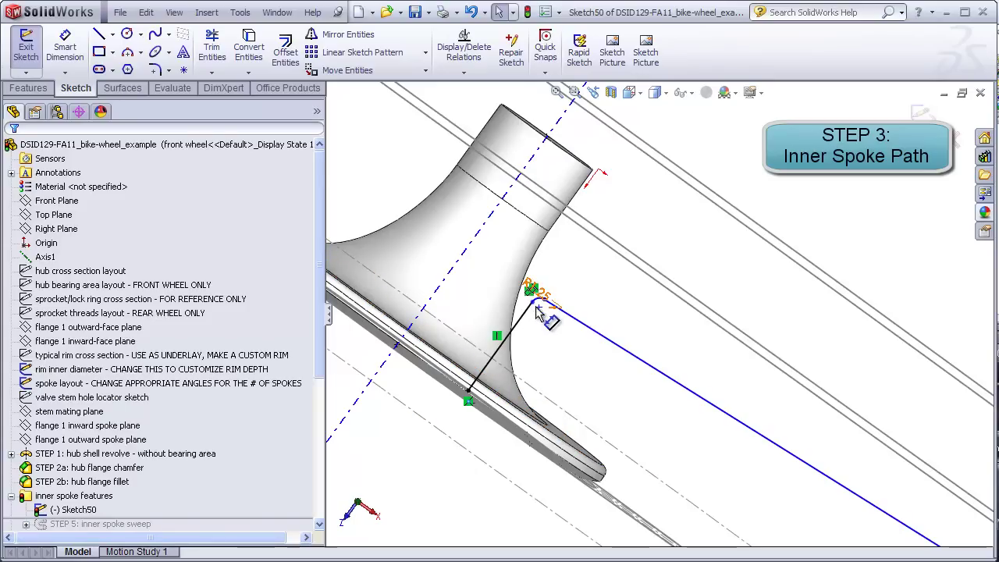
scroll(538, 314, down, 3)
scroll(530, 337, up, 1)
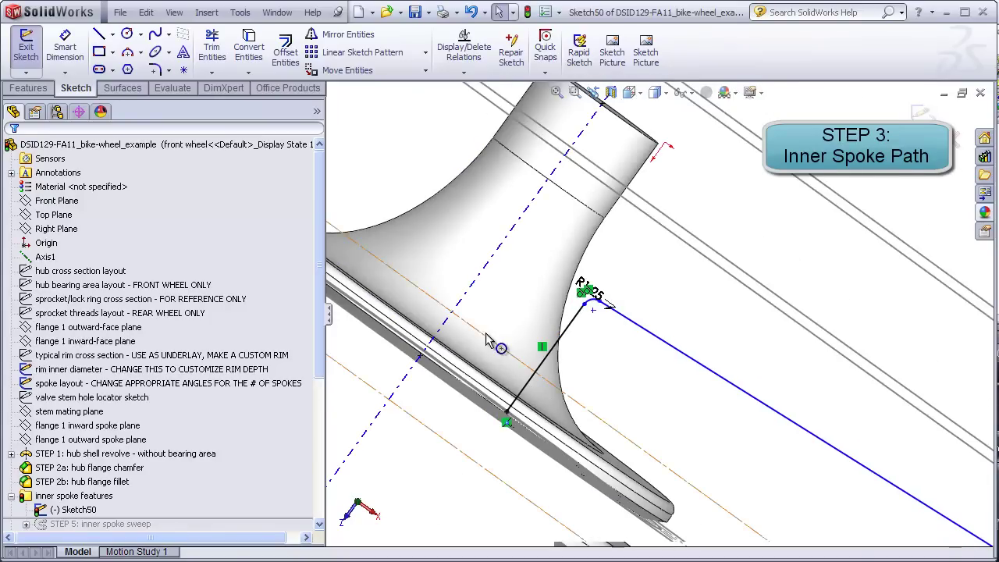
click(114, 343)
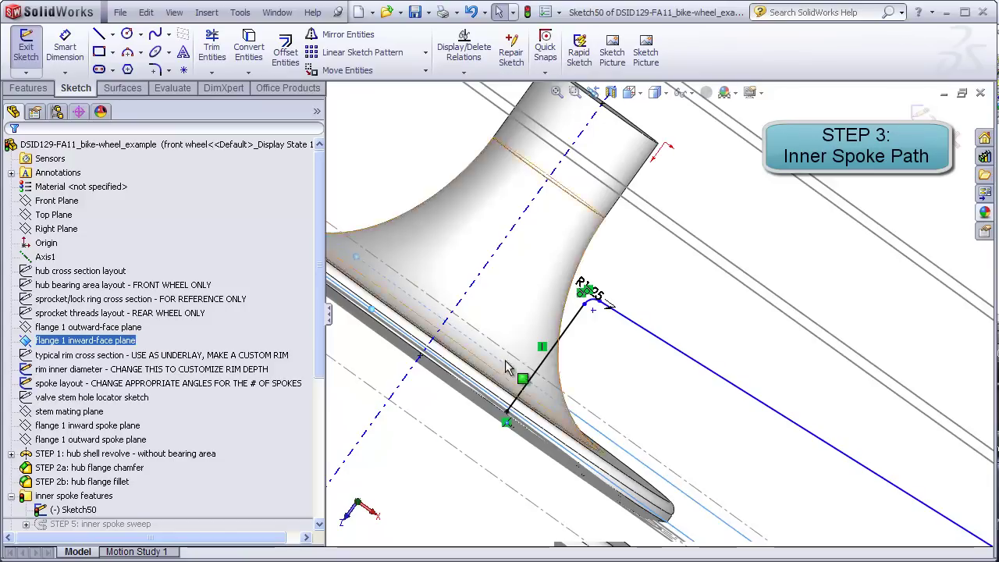
scroll(590, 324, down, 2)
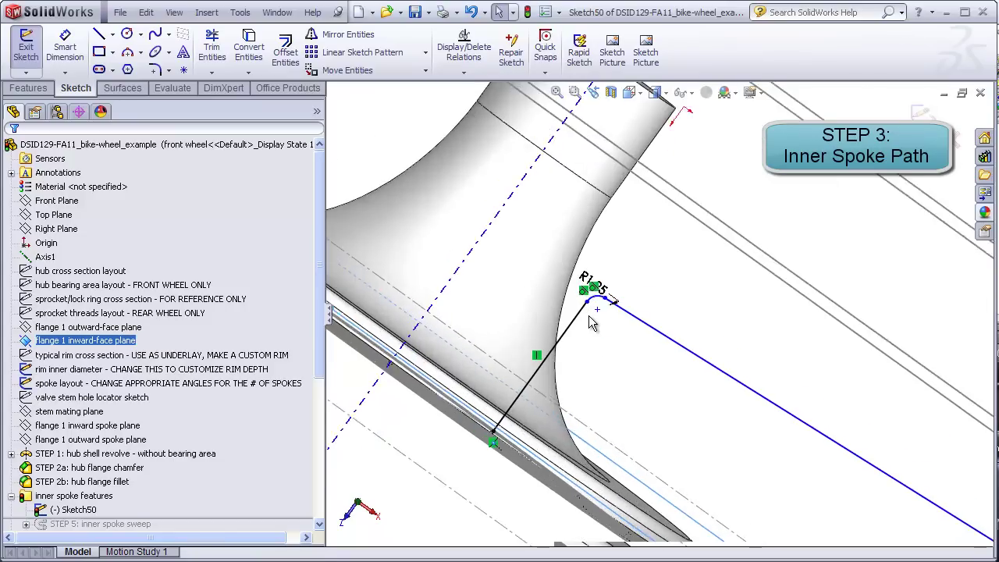
ctrl+click(594, 297)
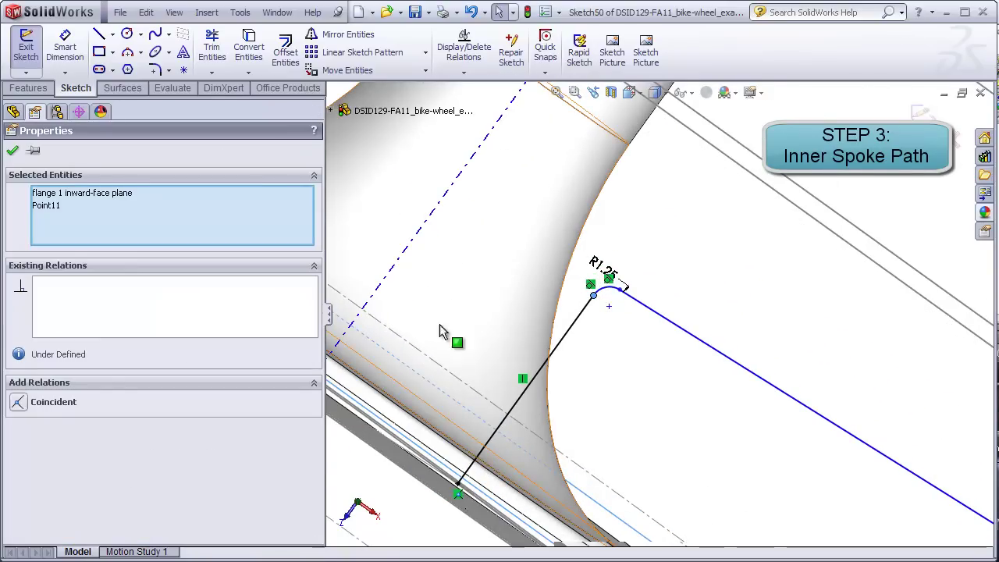
click(23, 407)
click(651, 404)
Show the spoke bend at the flange in the Top view and hide the sketch relation symbols
scroll(651, 405, up, 3)
scroll(651, 406, up, 3)
click(629, 92)
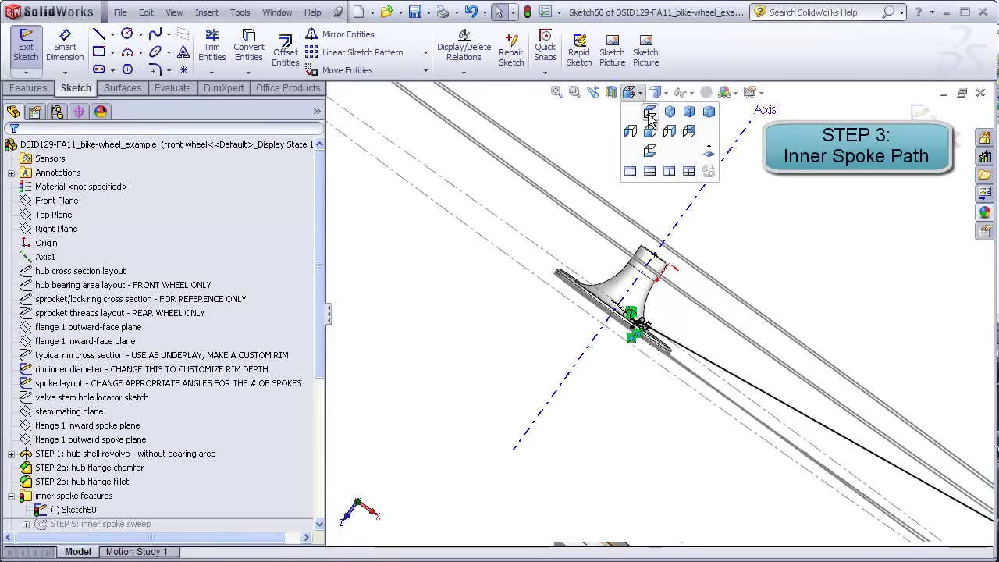
click(649, 114)
scroll(635, 339, down, 8)
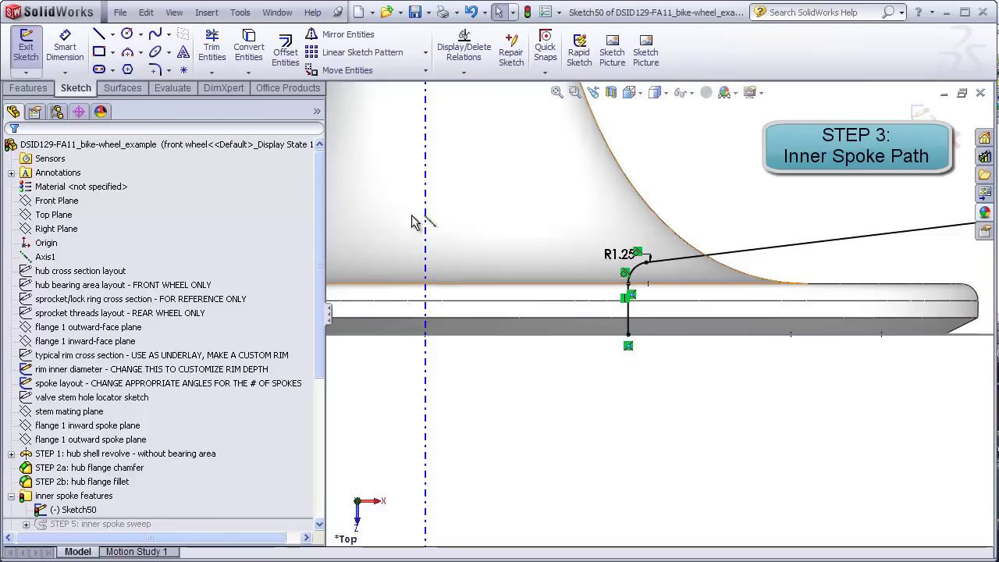
click(174, 13)
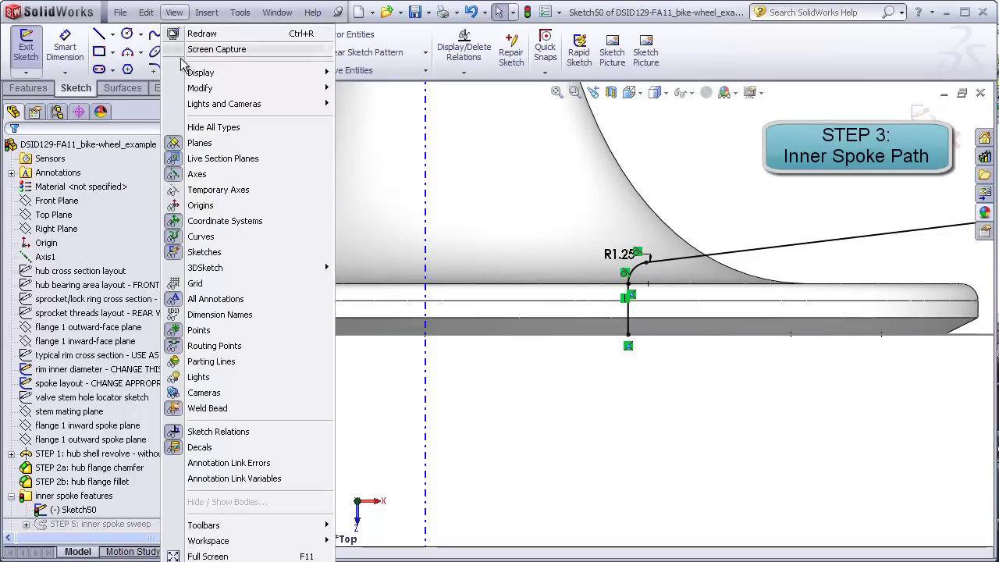
click(217, 432)
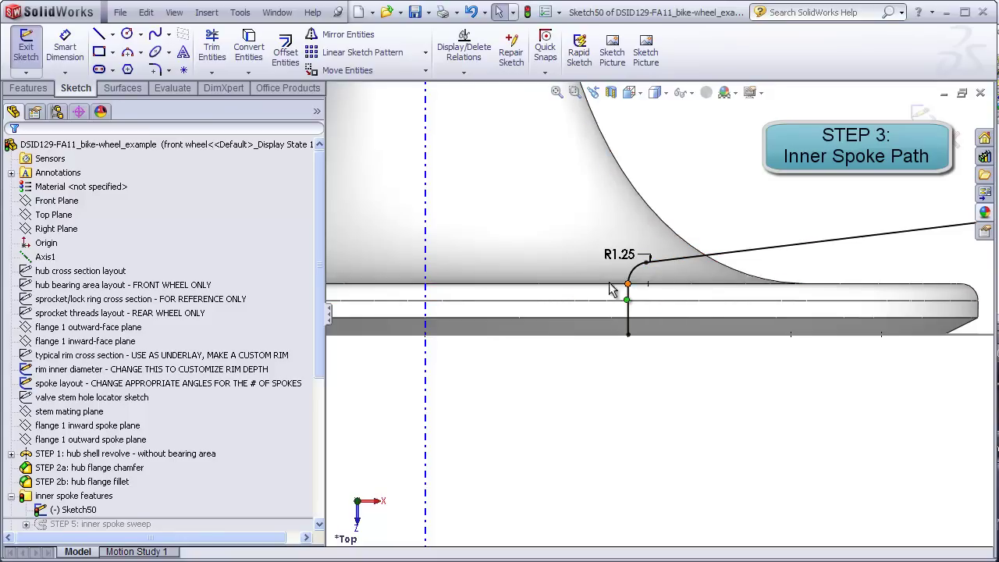
Examine the spoke path from the hub flange to its outer end, where it crosses the rim inner diameter circle
scroll(721, 308, up, 8)
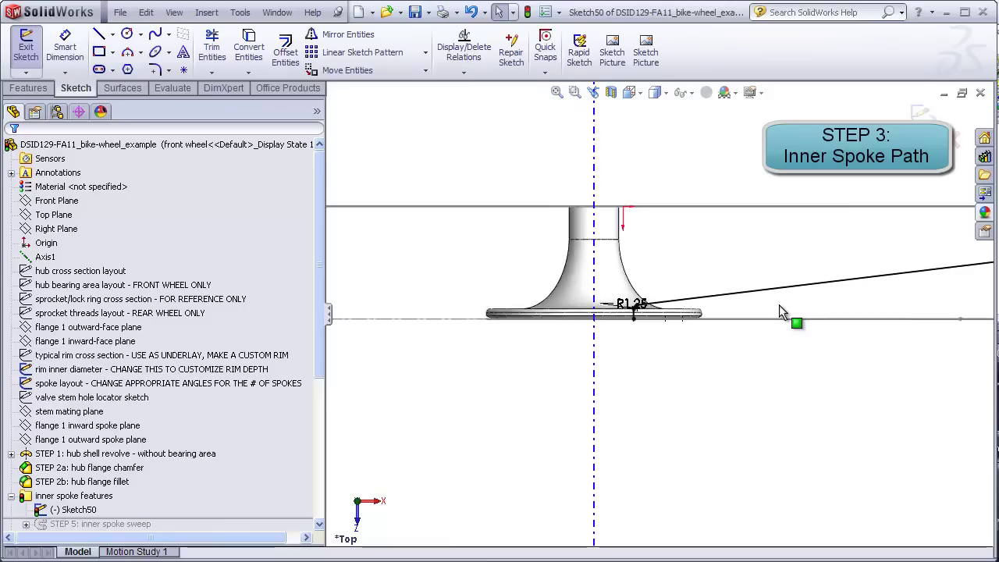
scroll(778, 306, down, 2)
scroll(655, 316, up, 2)
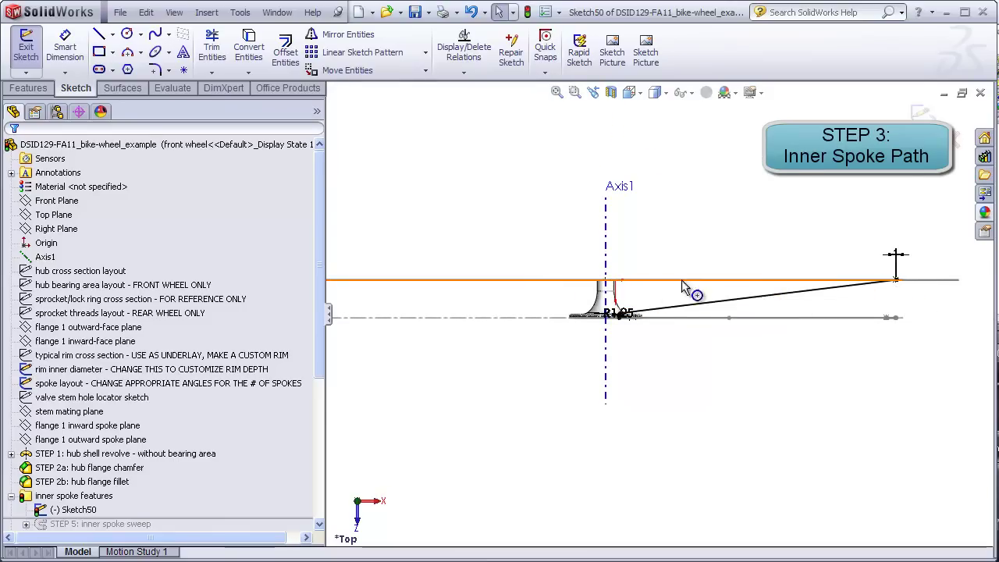
scroll(899, 284, down, 3)
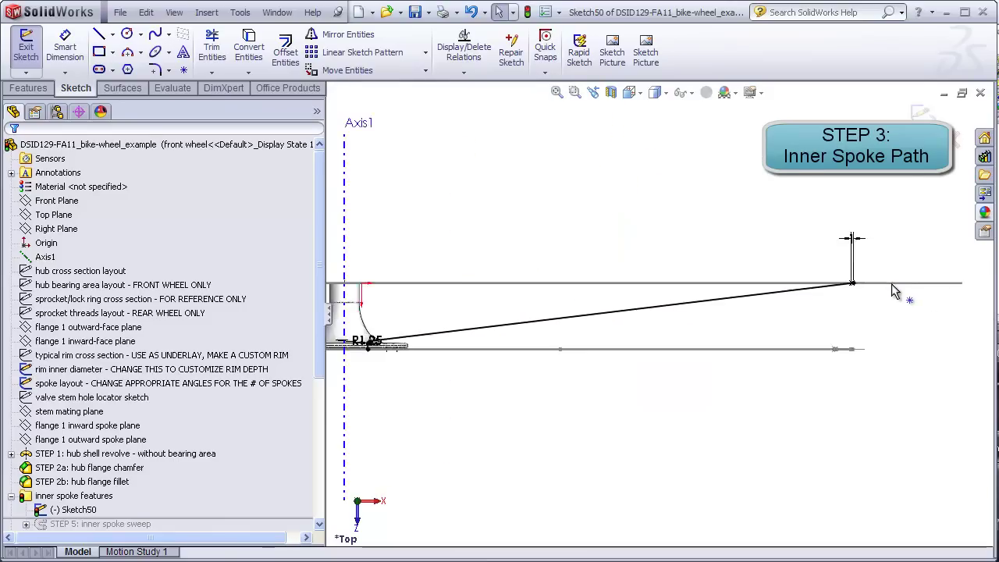
scroll(780, 292, down, 3)
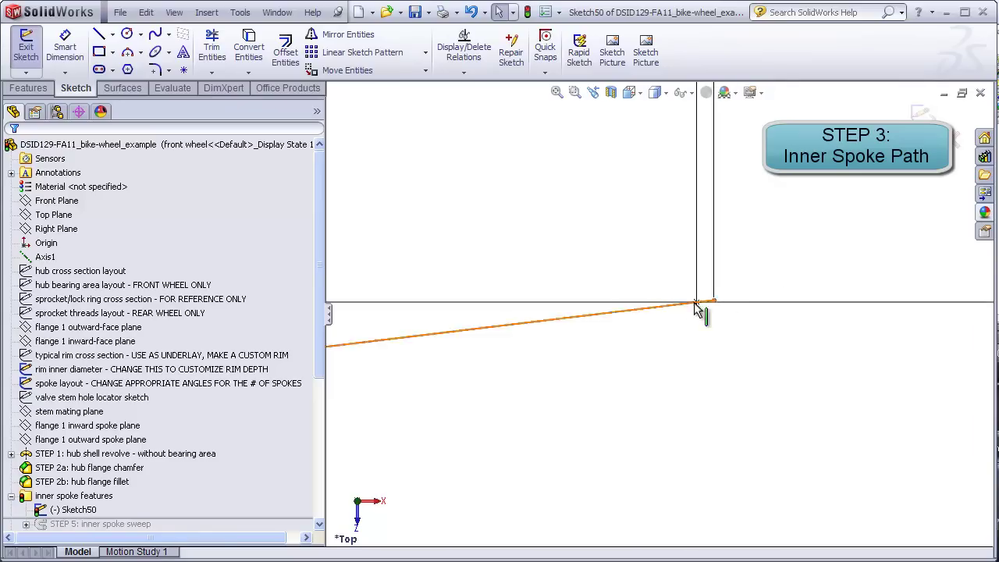
mouse_move(692, 329)
middle_down()
mouse_move(682, 259)
mouse_move(627, 281)
middle_up()
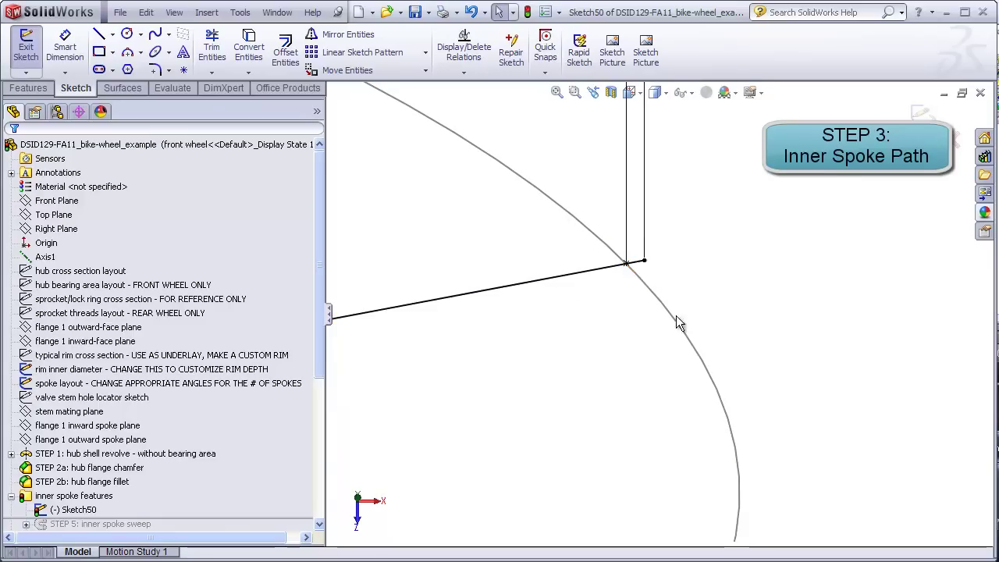
key(Up)
key(Up)
key(Up)
key(Up)
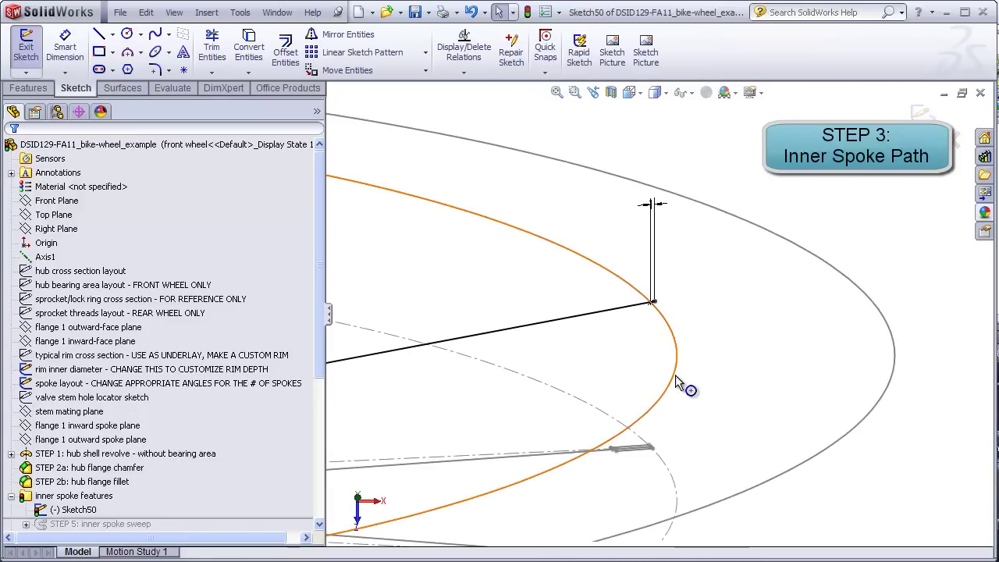
Return to the isometric view and finish the inner spoke path sketch
key(ctrl+7)
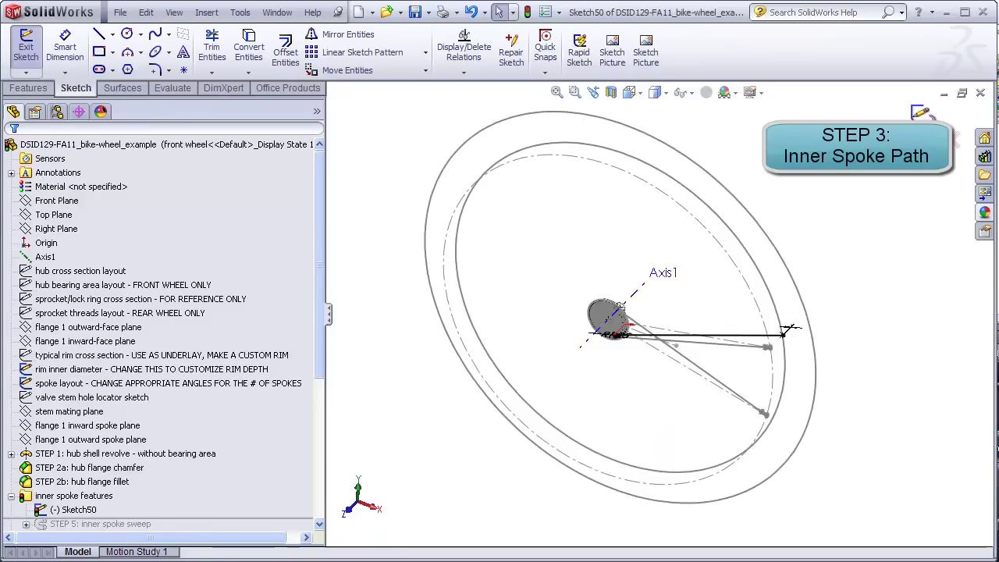
click(921, 114)
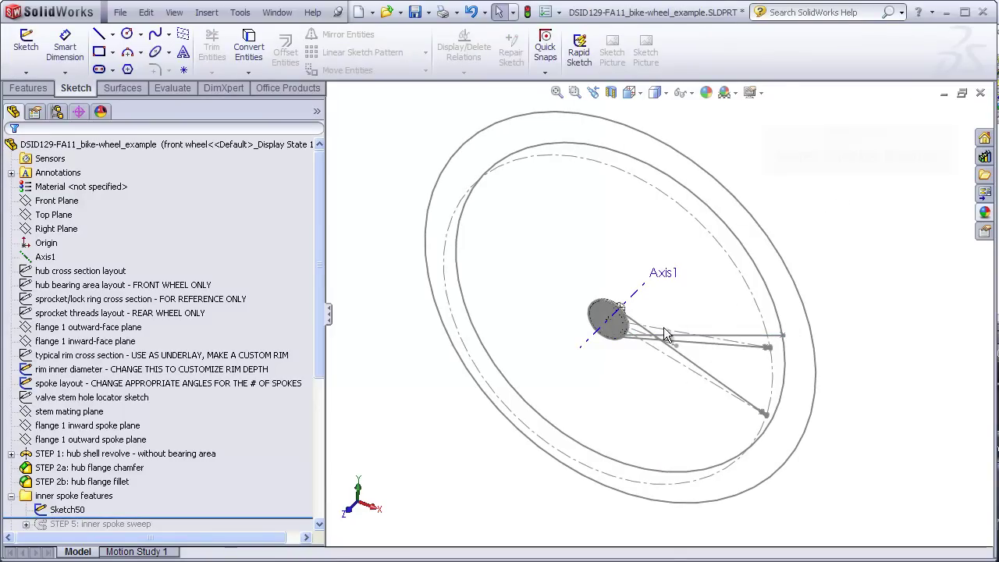
Start a sketch on the flange 1 outward-face plane and draw a circle about 10 mm in diameter just below the flange
scroll(647, 334, down, 5)
mouse_move(630, 334)
middle_down()
mouse_move(628, 304)
mouse_move(640, 347)
middle_up()
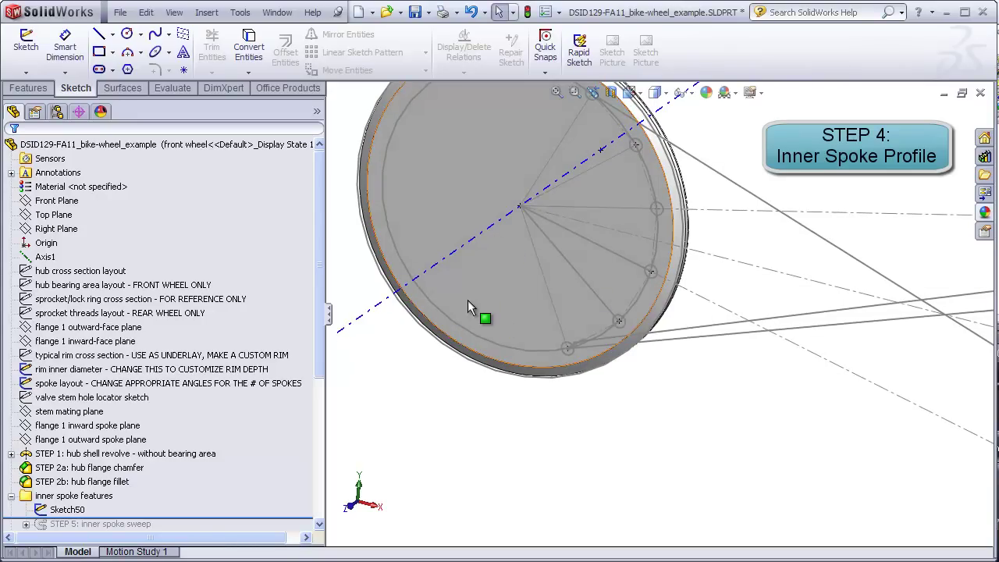
scroll(593, 353, down, 4)
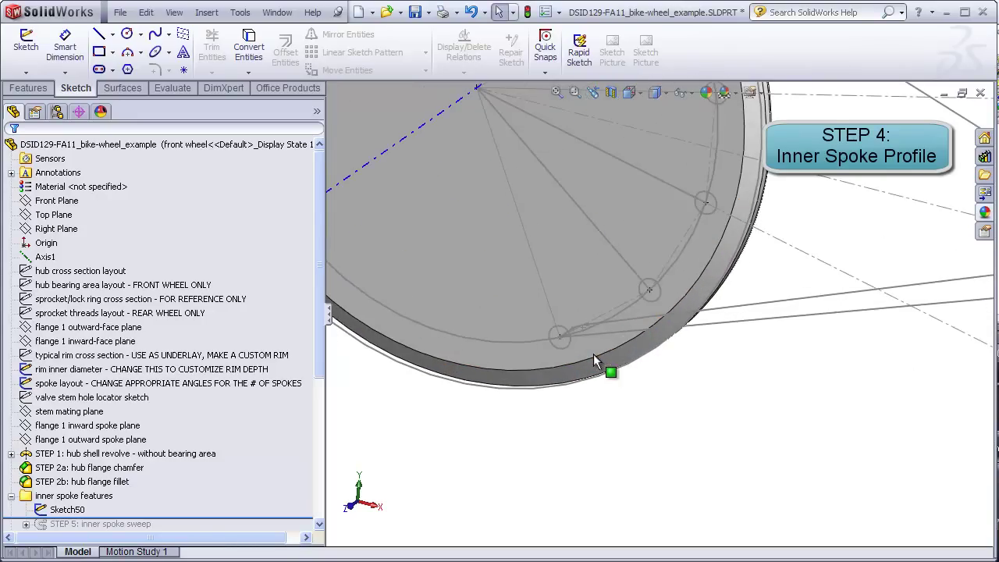
scroll(593, 351, up, 1)
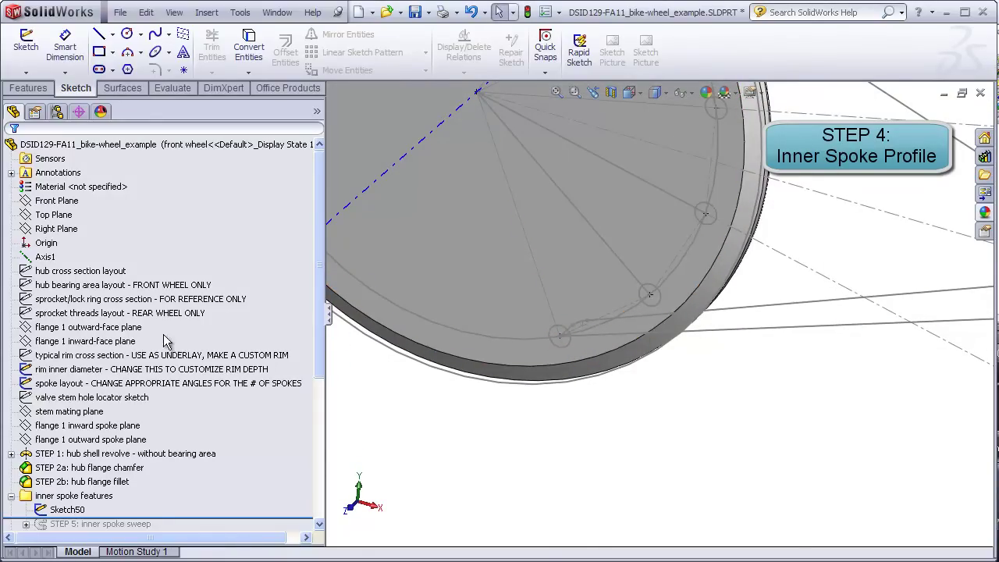
click(91, 329)
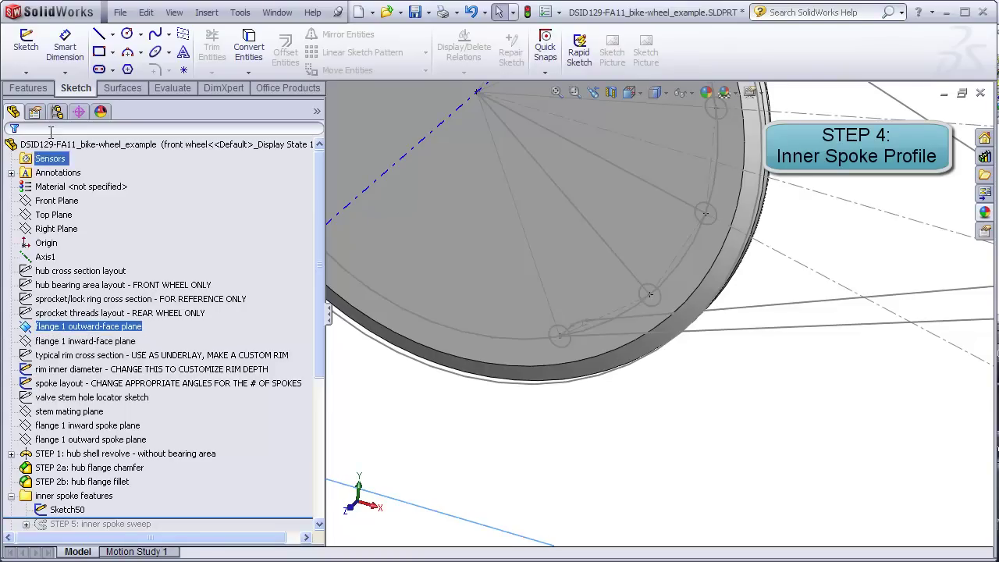
click(26, 46)
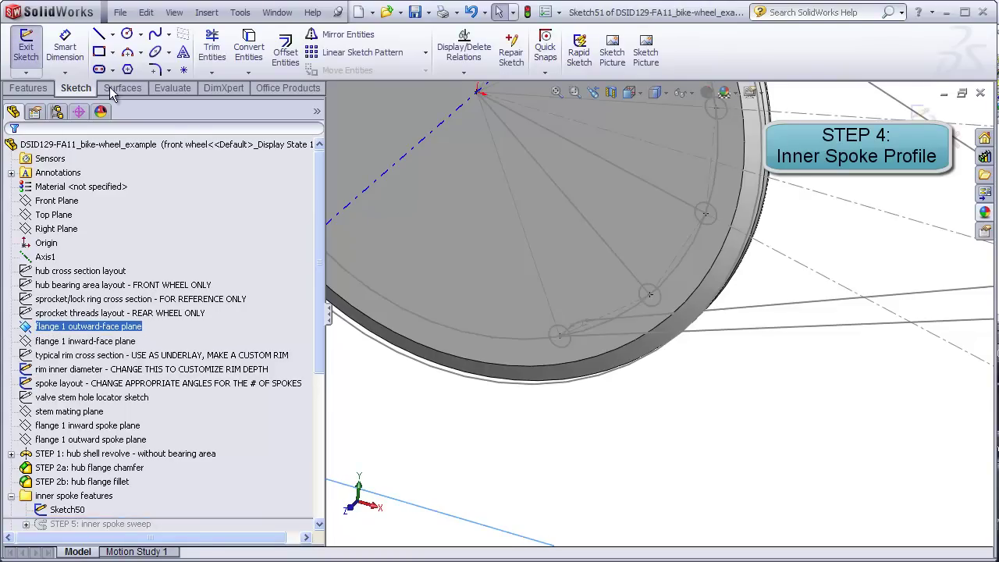
click(126, 36)
click(627, 416)
click(643, 465)
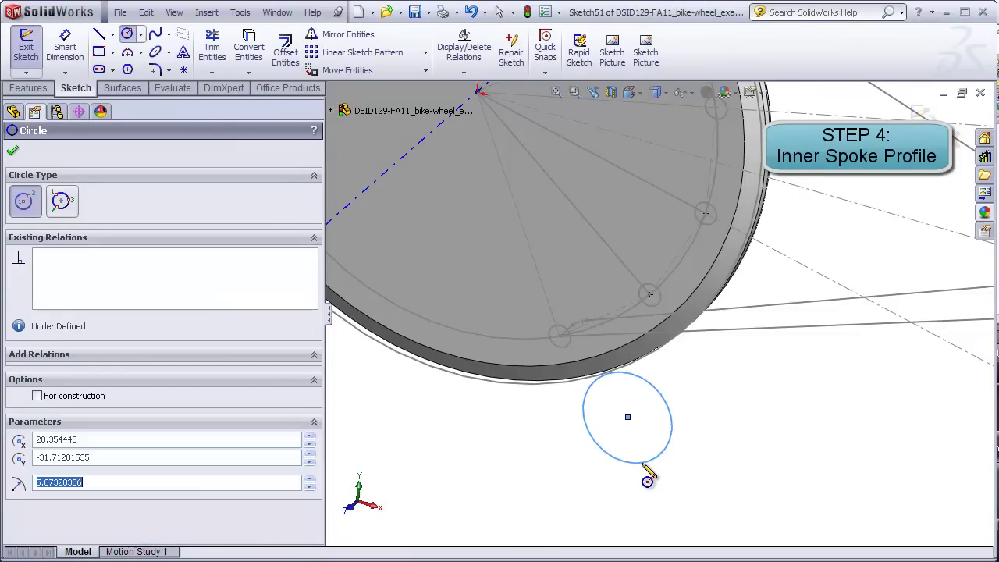
key(Escape)
Dimension the circle's diameter as 2 mm
key(d)
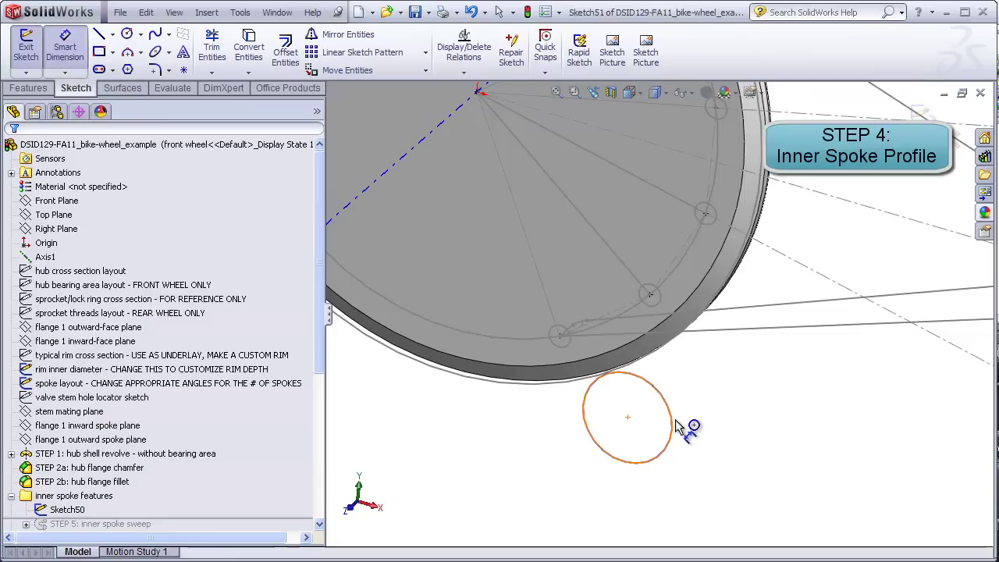
click(676, 425)
click(761, 414)
text(2)
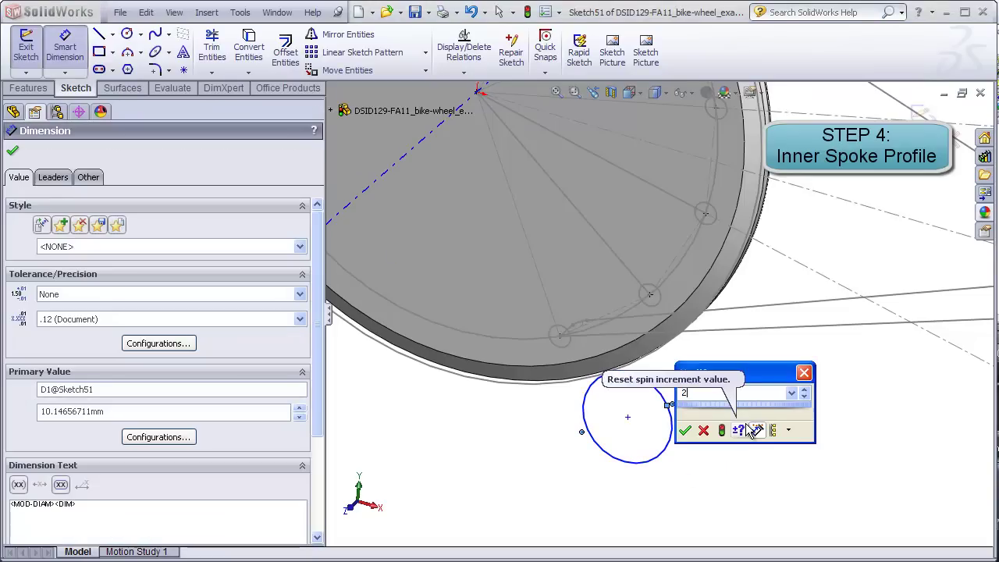
key(Return)
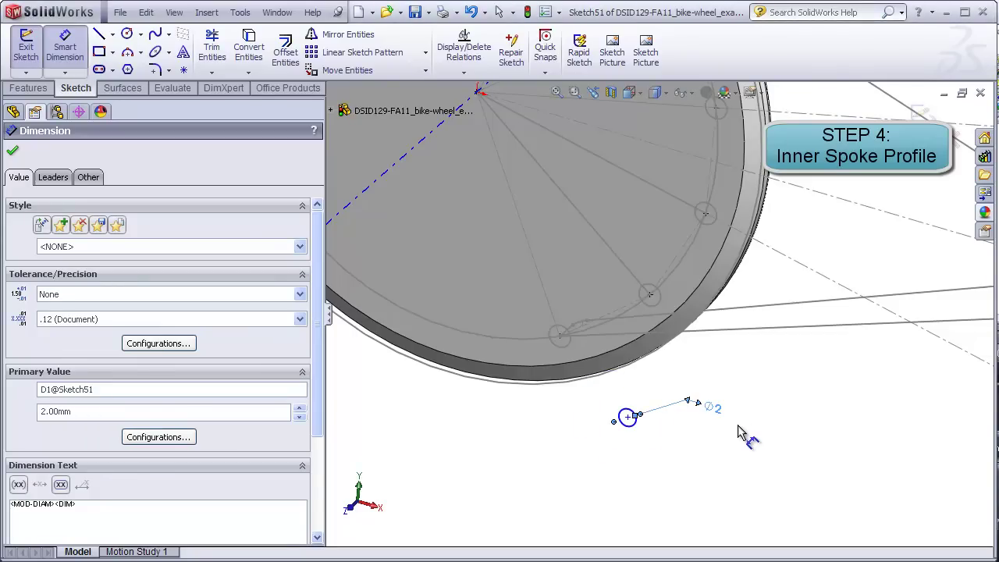
key(Escape)
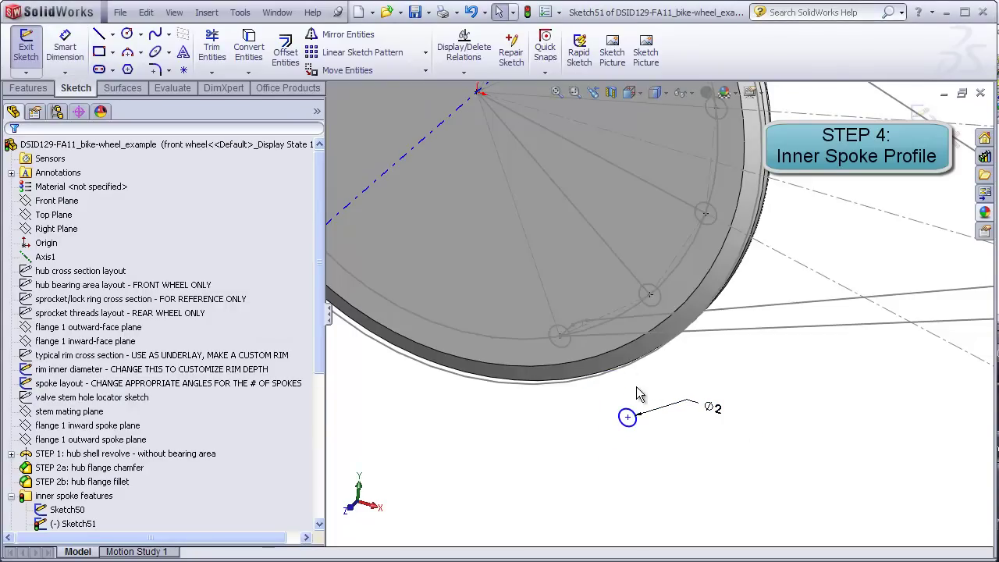
Add a Pierce relation between the 2 mm circle's centre and the spoke path's first line at the flange hole, and finish the sketch
scroll(636, 386, down, 2)
click(625, 429)
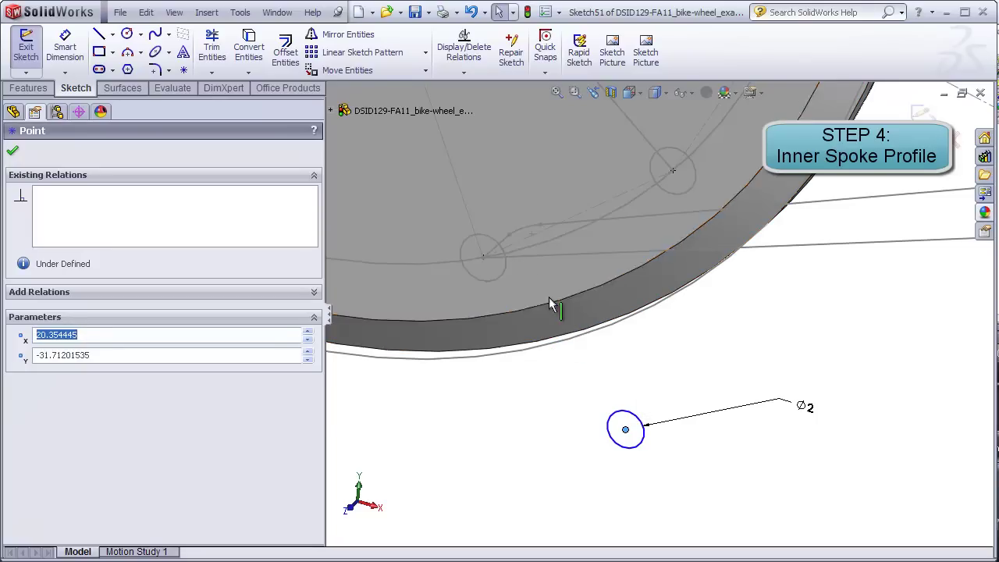
ctrl+click(495, 251)
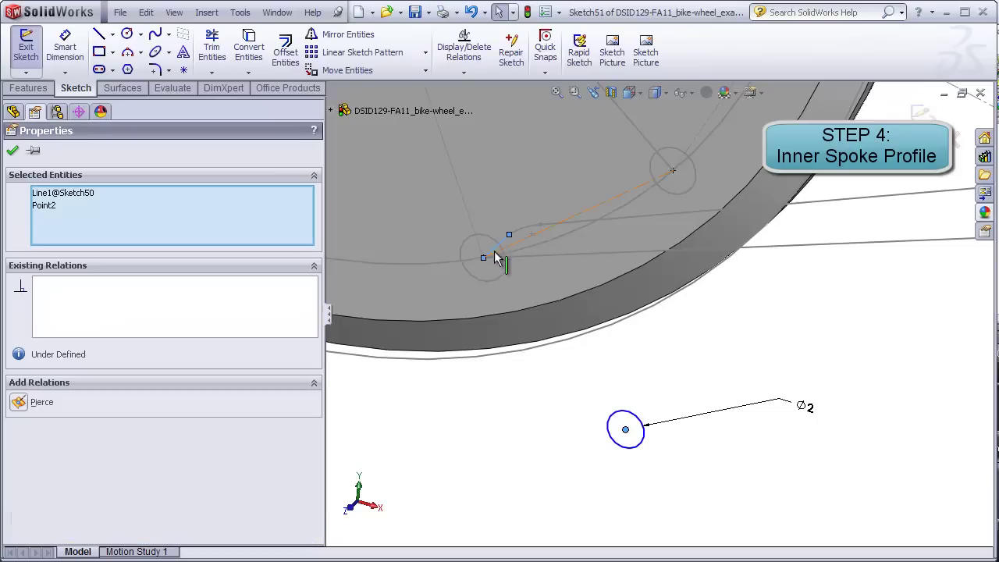
click(19, 403)
click(425, 434)
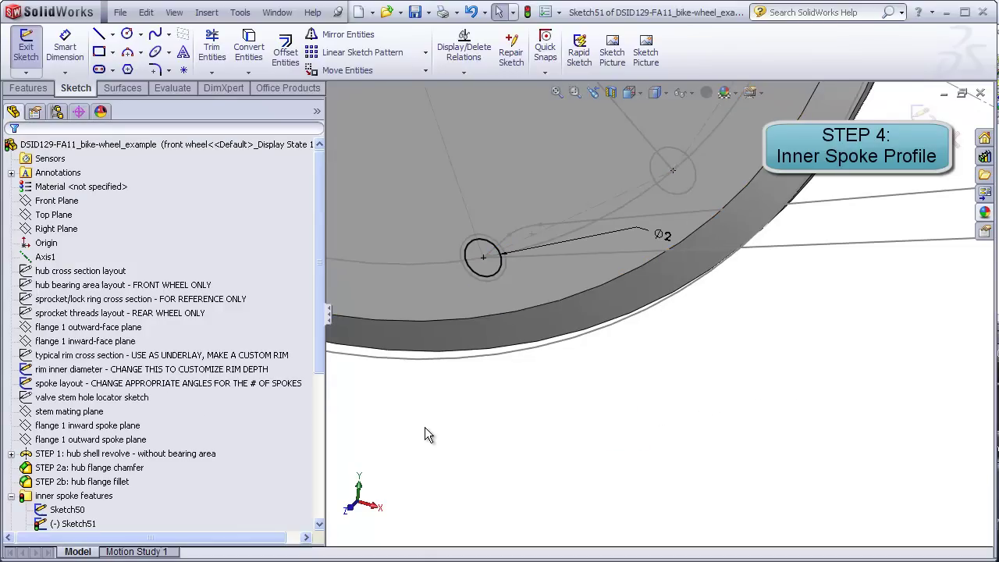
key(ctrl+b)
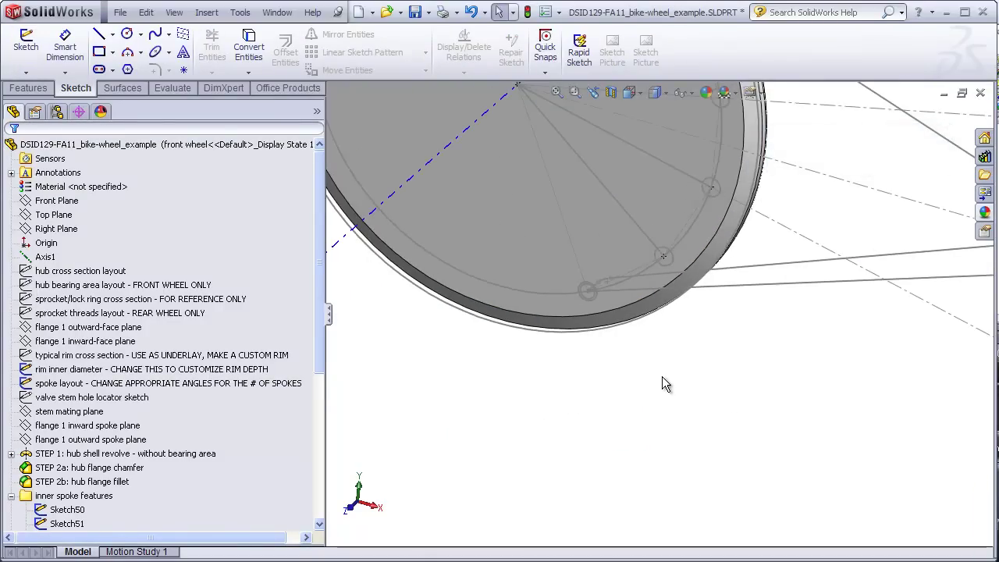
Create a swept boss using the 2 mm circle as the profile and the inner spoke path sketch as the path
click(32, 88)
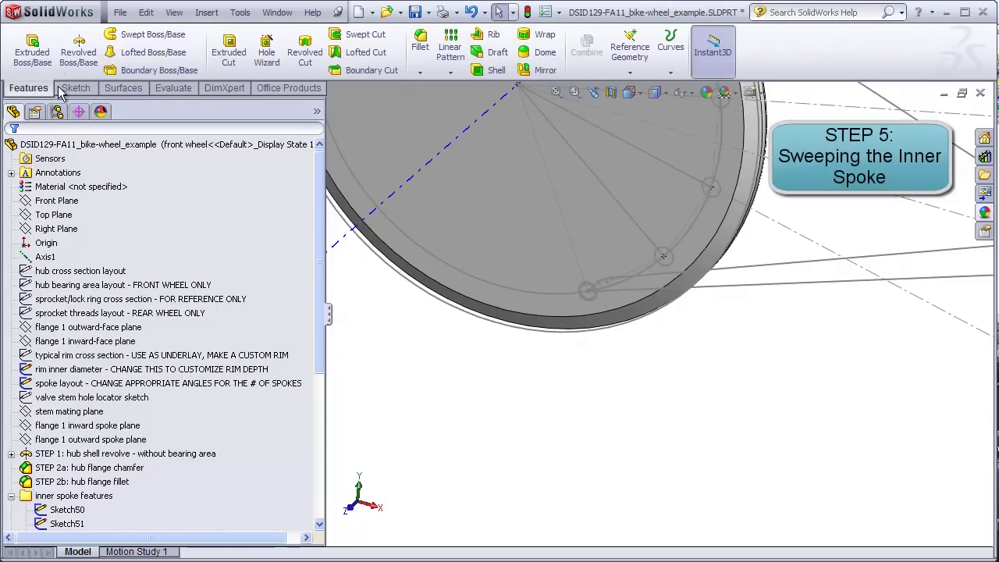
click(125, 35)
scroll(617, 304, down, 4)
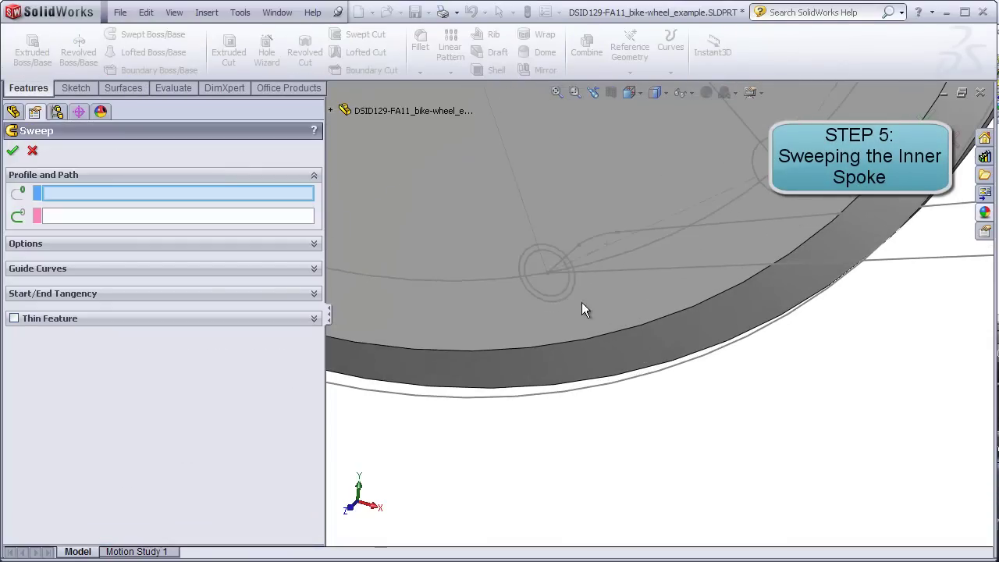
click(561, 291)
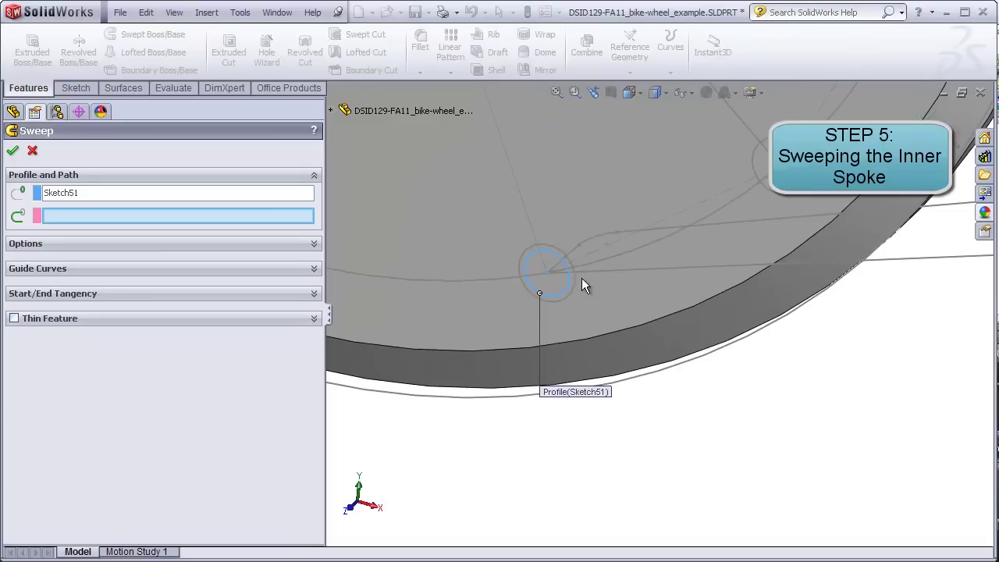
click(606, 248)
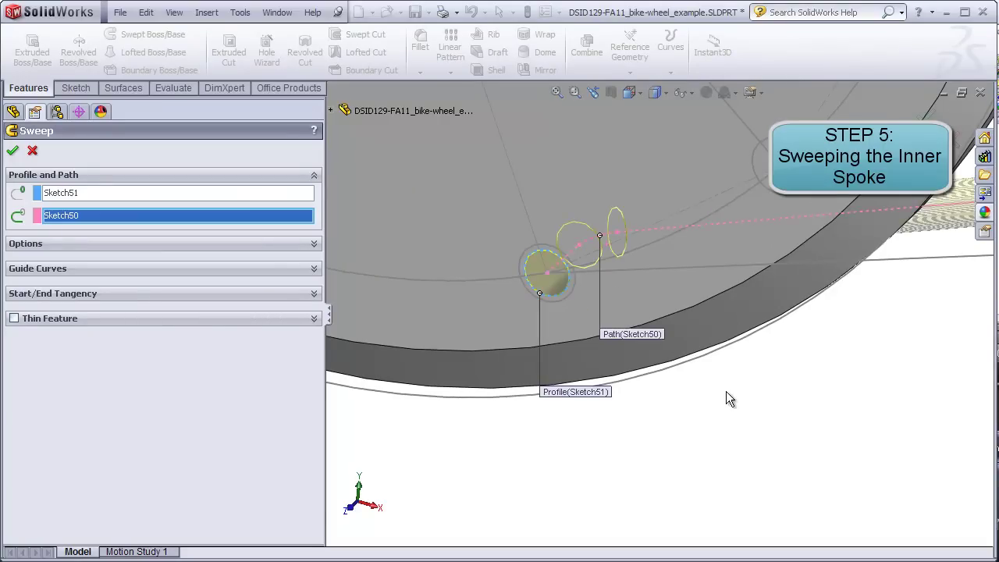
scroll(726, 398, up, 2)
scroll(725, 399, up, 5)
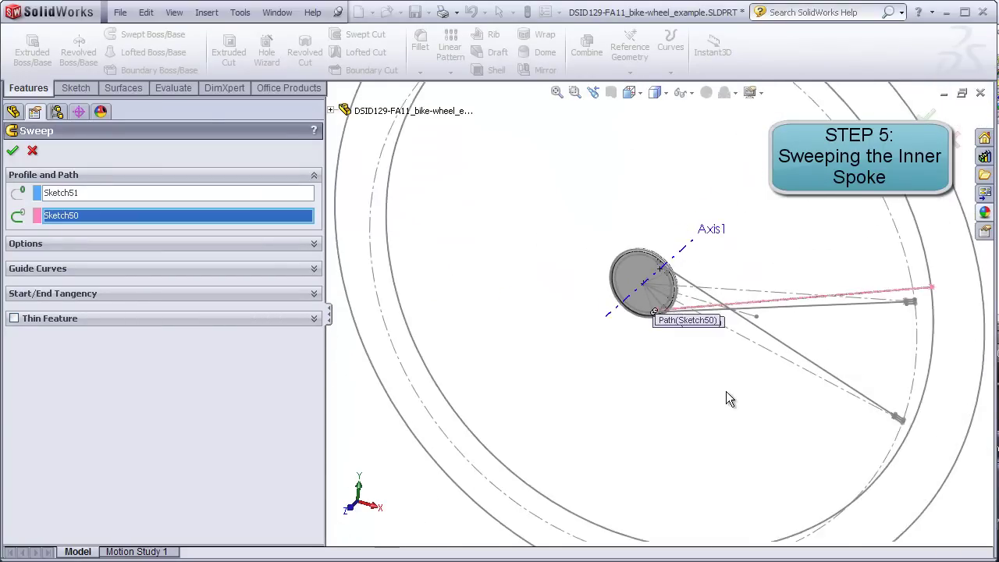
middle_drag(837, 288, 846, 310)
scroll(812, 282, down, 3)
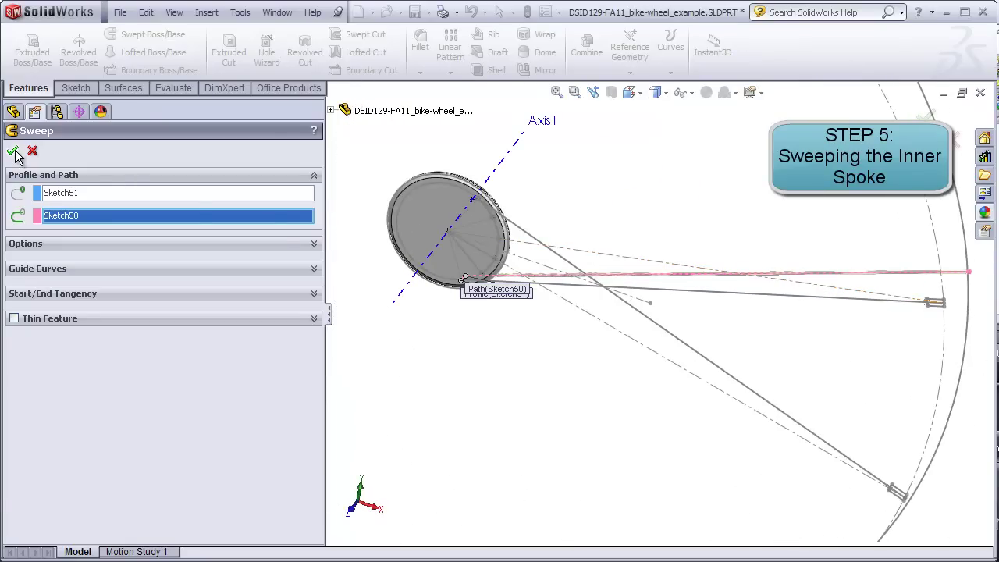
click(13, 152)
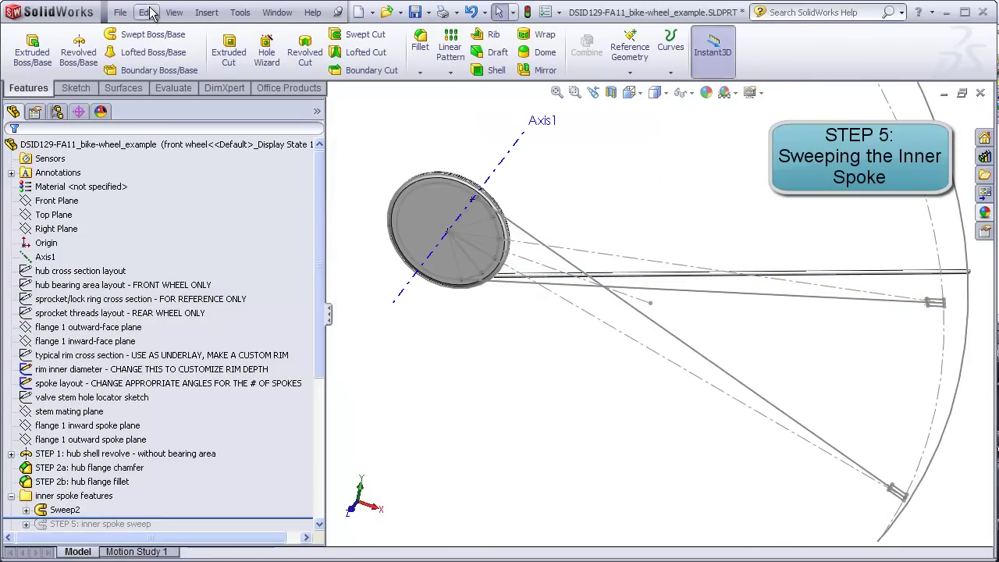
Hide all sketches and reference geometry and examine the swept spoke where it passes through the hub flange
click(173, 13)
click(207, 123)
middle_drag(532, 390, 466, 393)
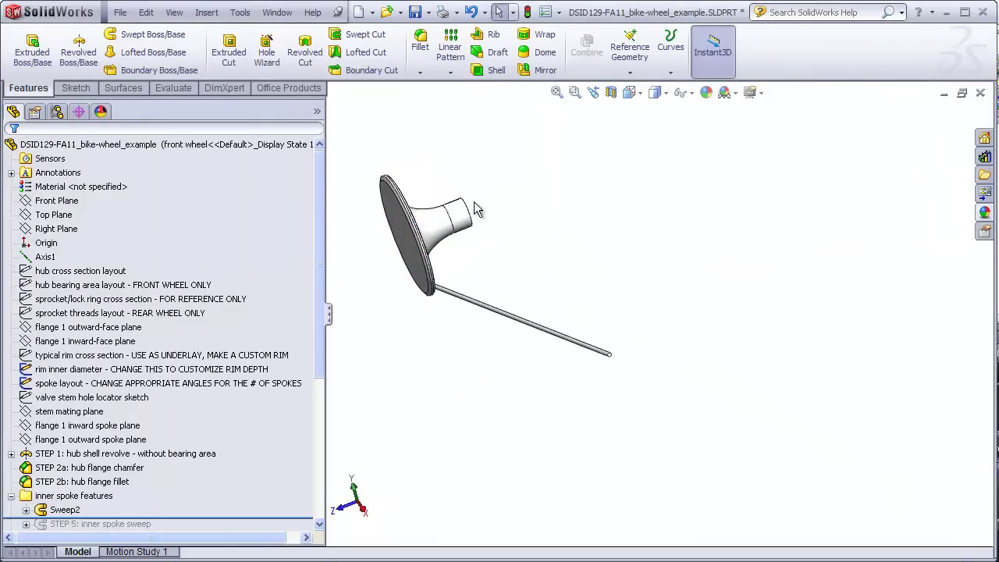
middle_drag(509, 295, 381, 235)
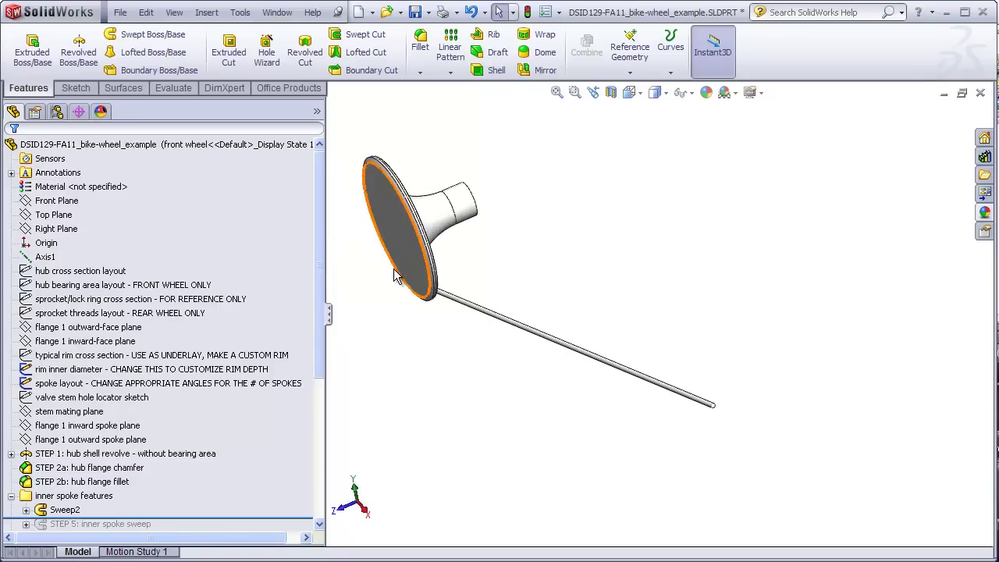
scroll(413, 284, down, 2)
middle_drag(412, 285, 532, 314)
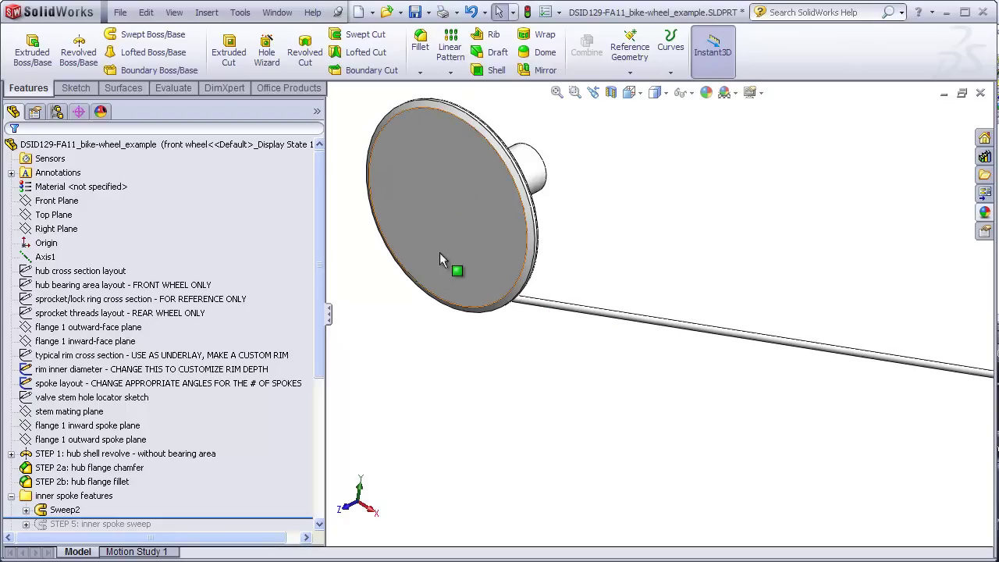
scroll(523, 314, down, 3)
middle_drag(542, 307, 559, 295)
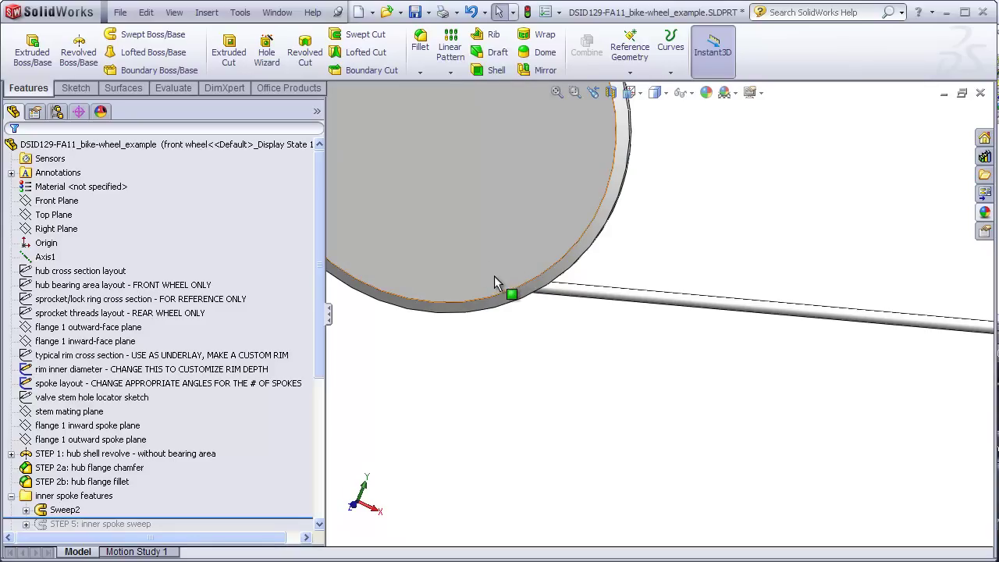
middle_drag(488, 263, 459, 296)
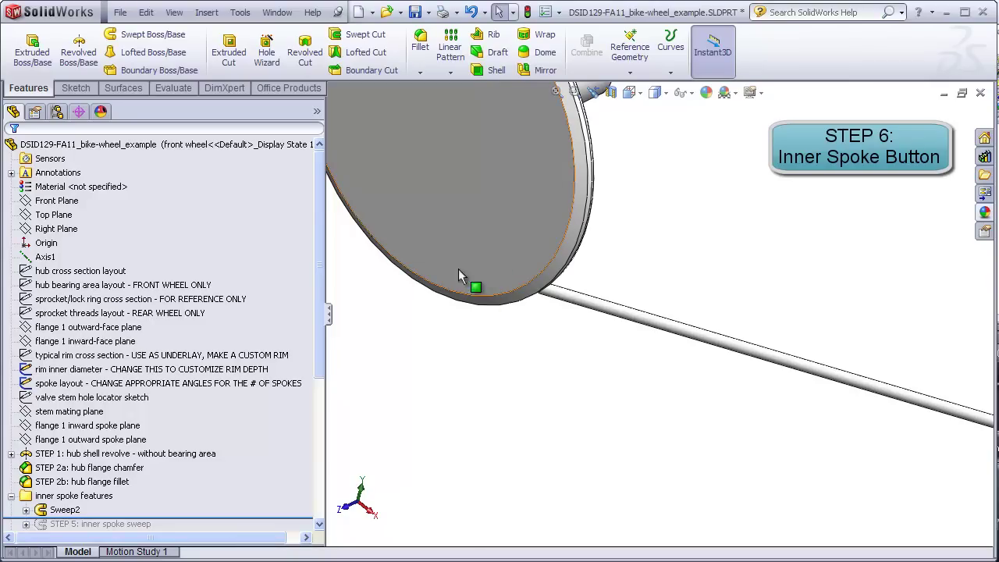
middle_drag(485, 259, 425, 269)
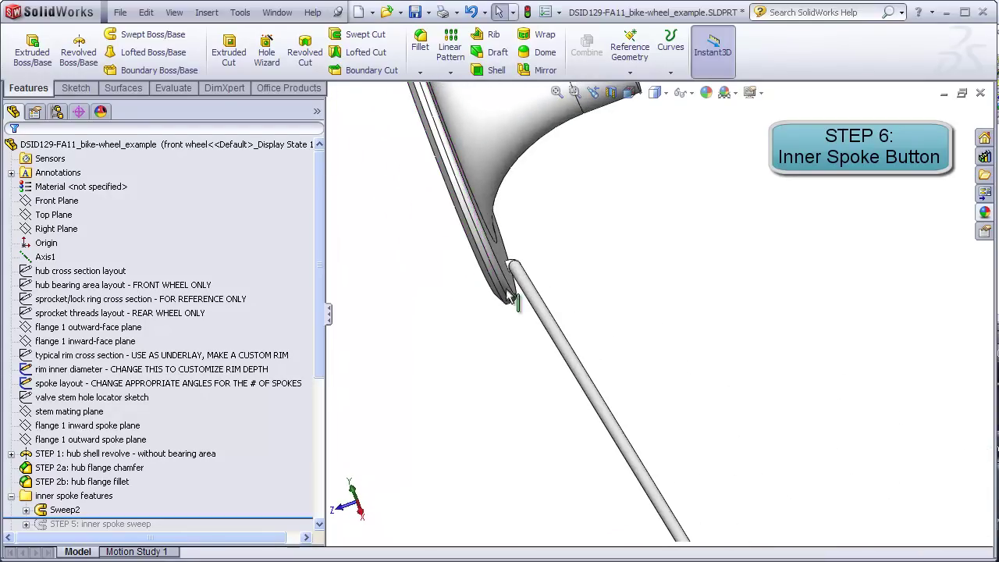
middle_drag(527, 373, 474, 304)
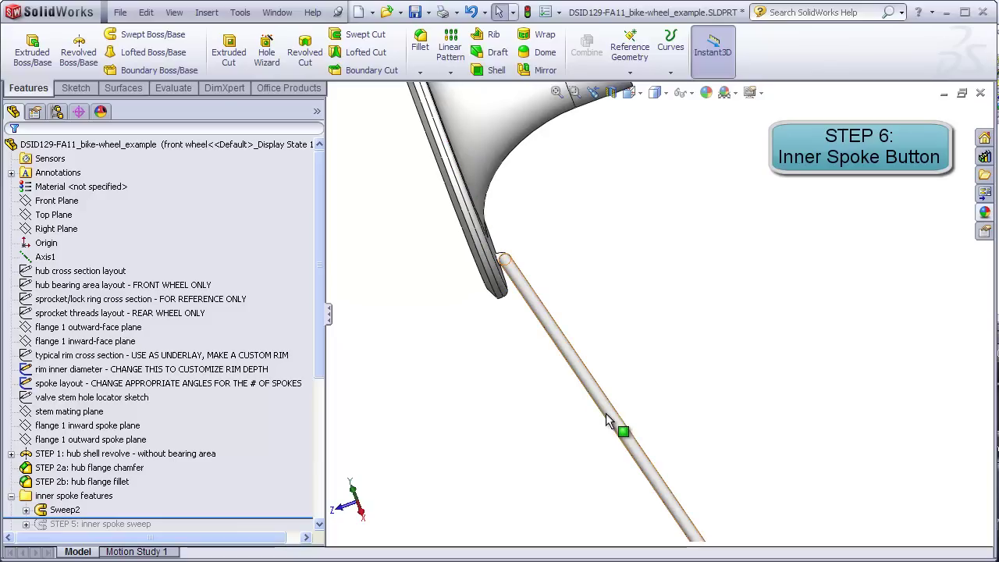
middle_drag(605, 413, 441, 305)
Show the hidden sketches and reference geometry again and face the spoke hole layout on the flange
click(173, 13)
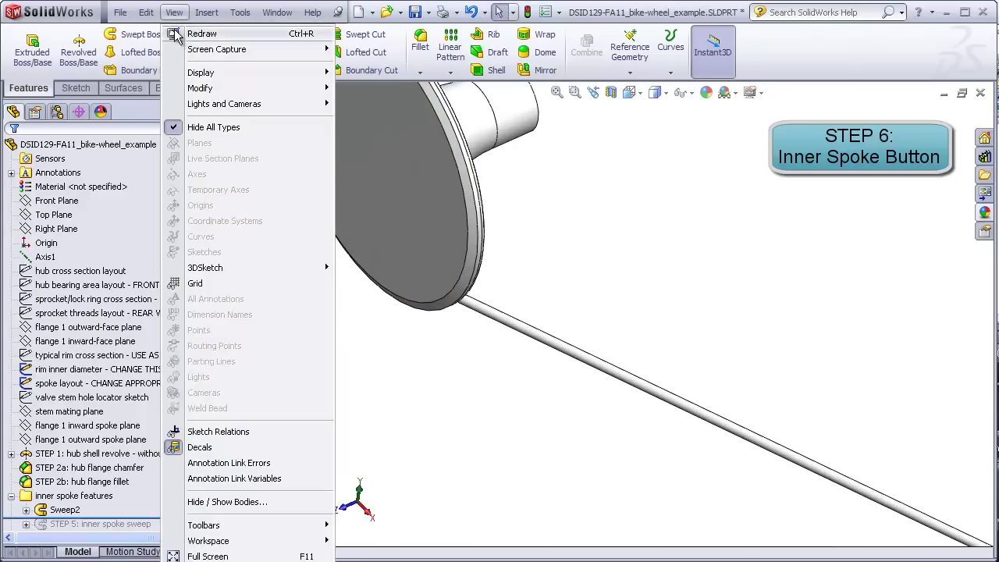
click(199, 127)
scroll(445, 312, down, 4)
mouse_move(446, 313)
middle_down()
mouse_move(491, 229)
mouse_move(469, 252)
mouse_move(471, 282)
middle_up()
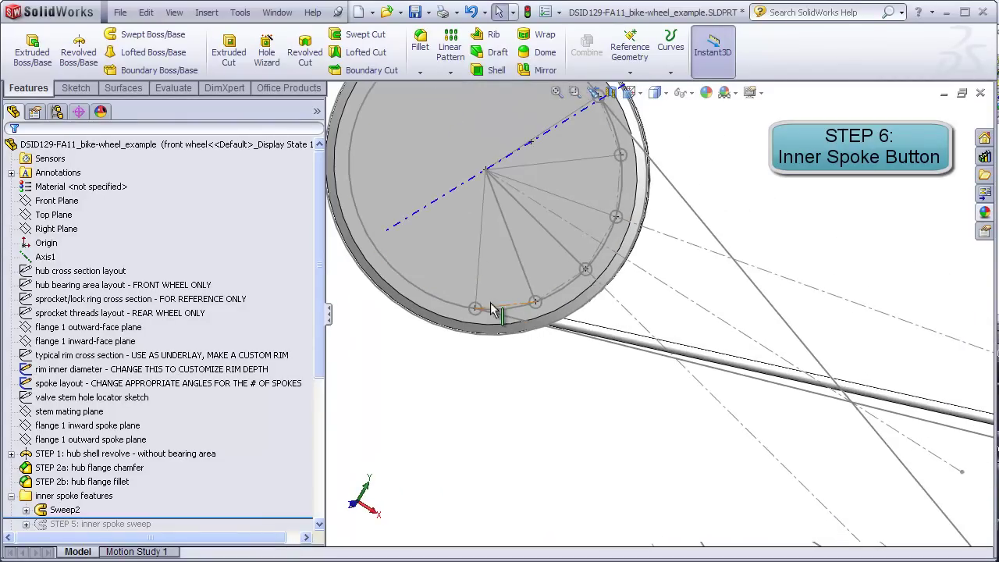
middle_drag(535, 307, 455, 316)
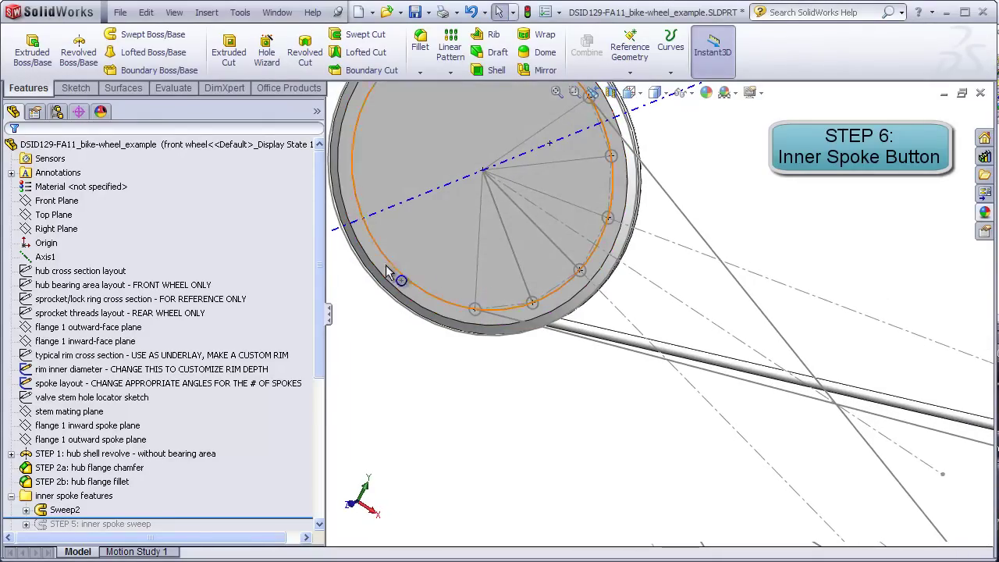
Start a sketch on the flange 1 outward-face plane and draw a circle about 13 mm in diameter just below the flange
click(245, 299)
click(135, 328)
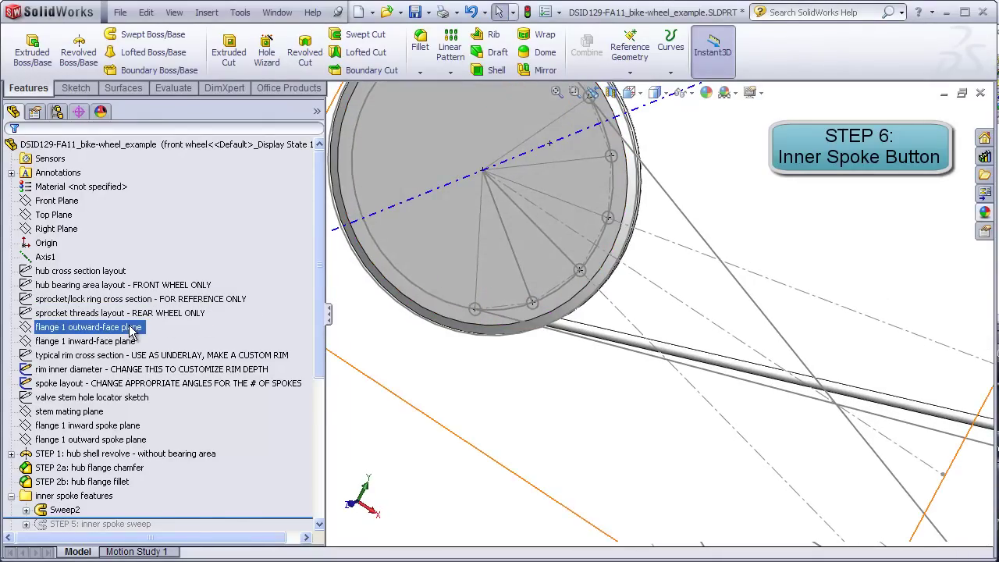
click(76, 87)
click(27, 48)
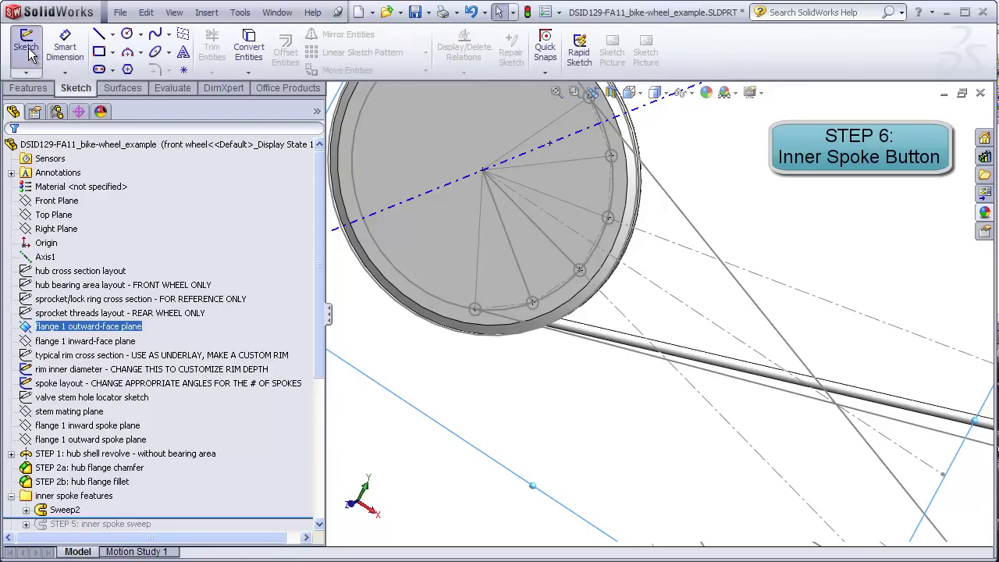
click(505, 362)
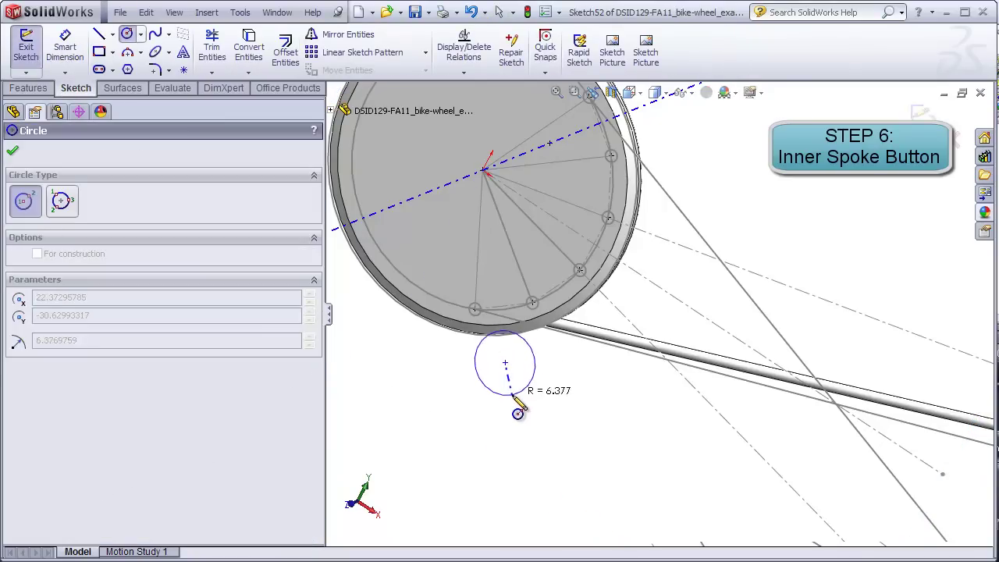
click(514, 398)
key(Escape)
Dimension the button circle's diameter as 4 mm
key(d)
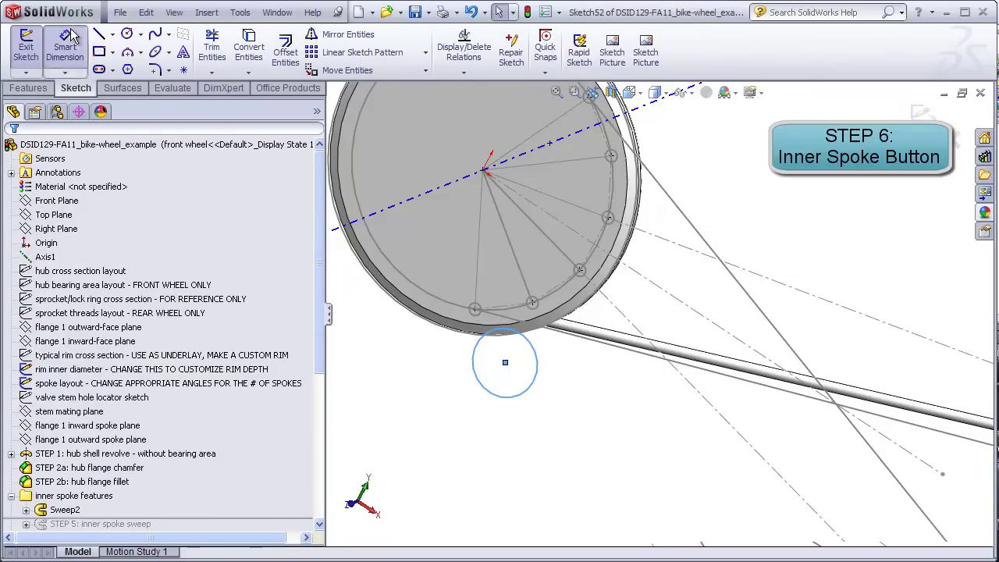
click(537, 364)
click(576, 391)
text(4)
key(Return)
key(Escape)
Make the 4 mm circle concentric with the spoke layout's lowest hole circle, where the inner spoke starts
scroll(475, 325, down, 4)
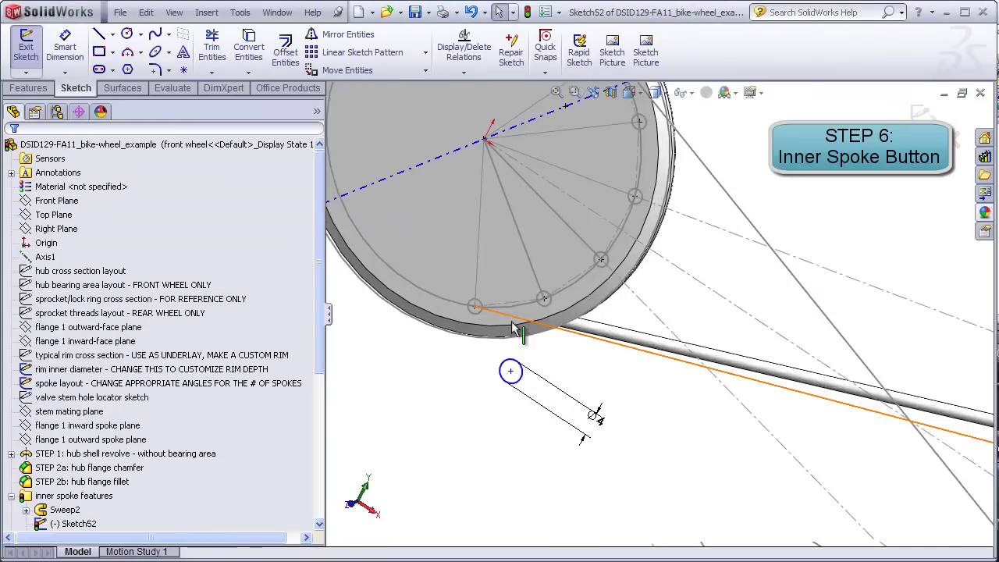
click(483, 296)
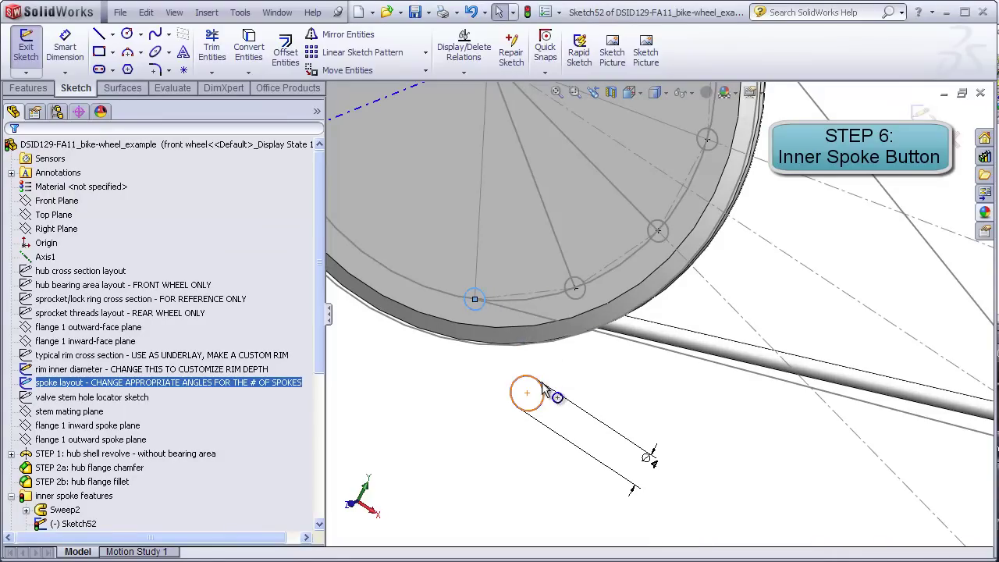
ctrl+click(544, 402)
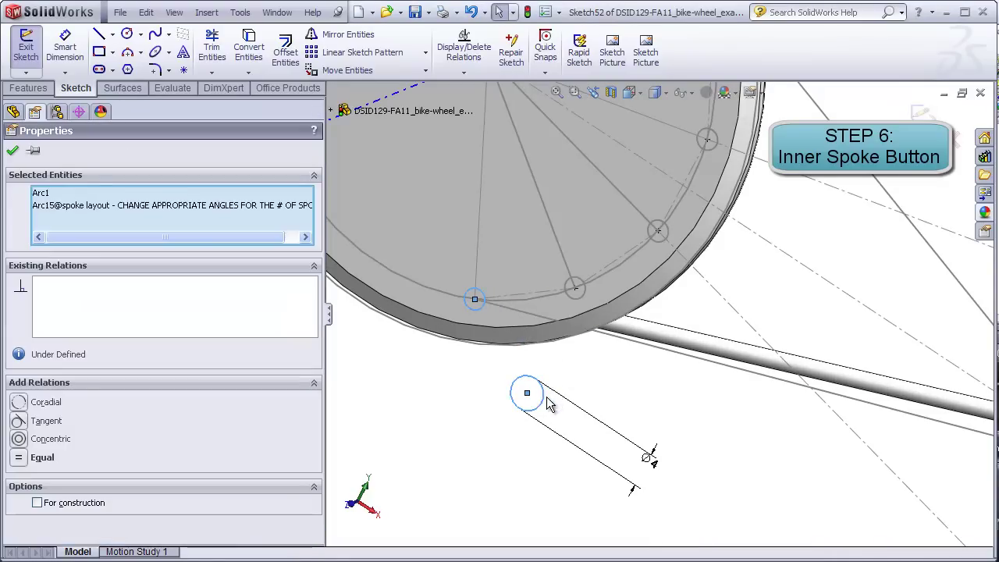
click(22, 442)
click(465, 428)
Extrude the 4 mm circle outward from the flange as a thin spoke button
middle_drag(465, 428, 421, 422)
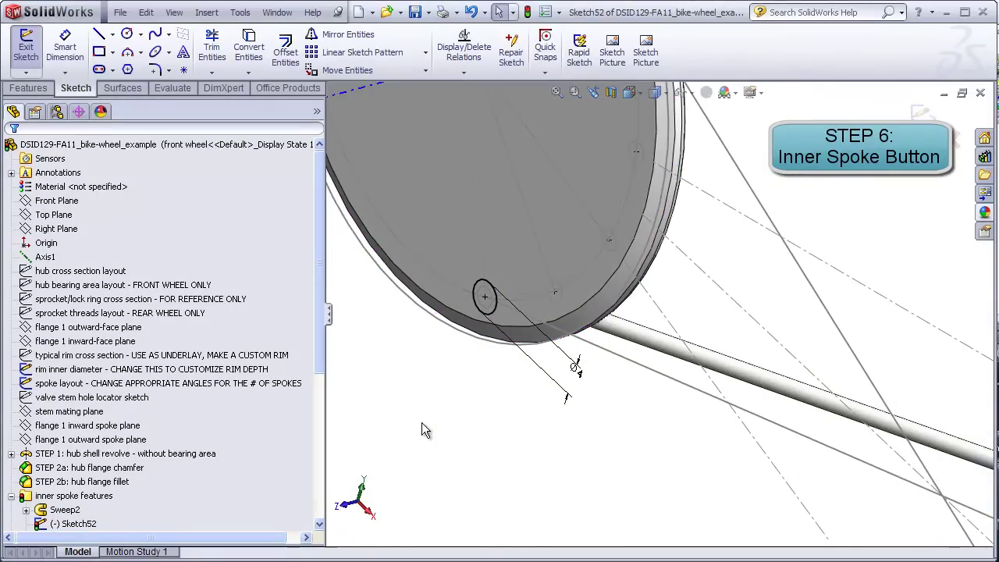
click(28, 87)
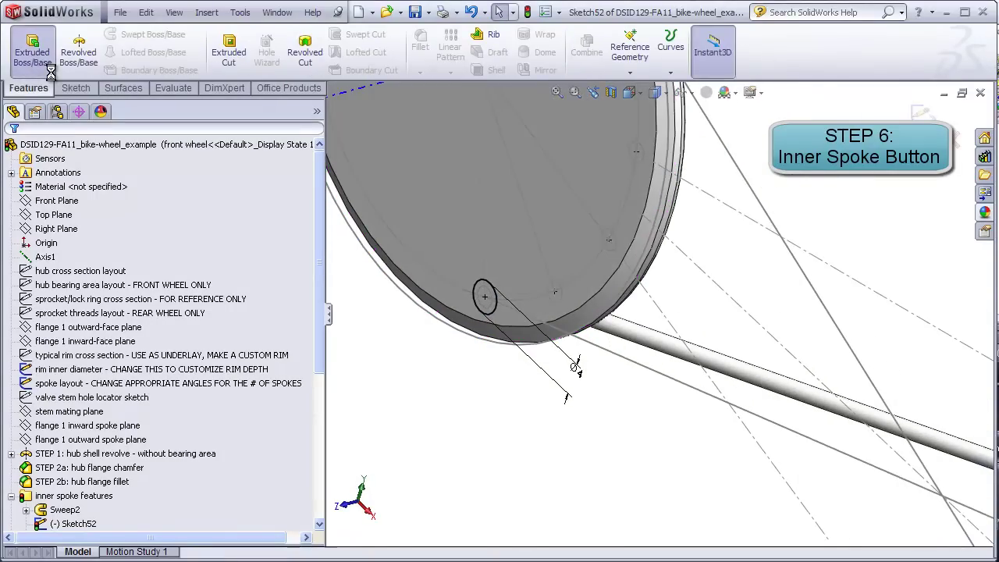
click(32, 51)
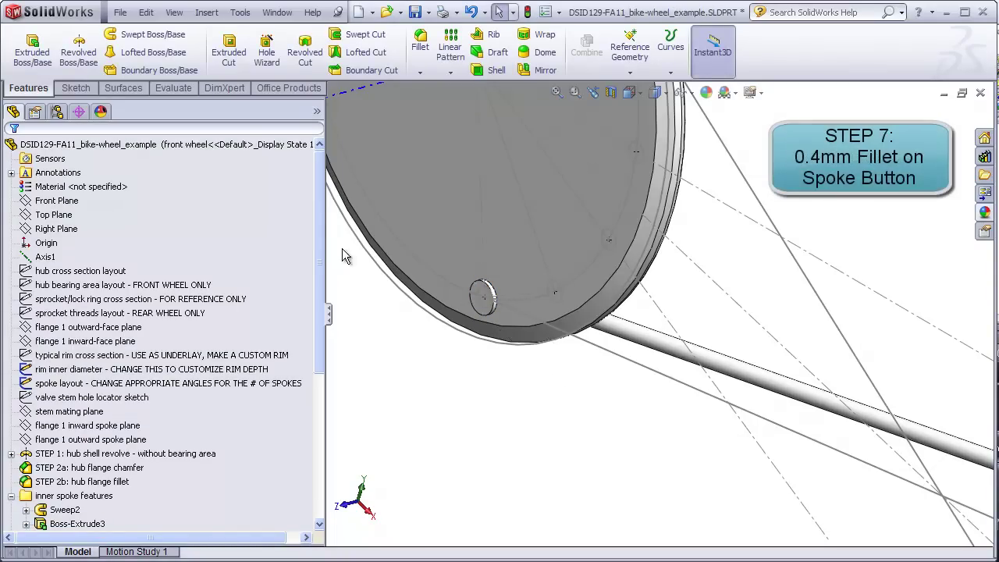
Add a 0.4 mm constant-radius fillet to the spoke button's outer edge
click(419, 45)
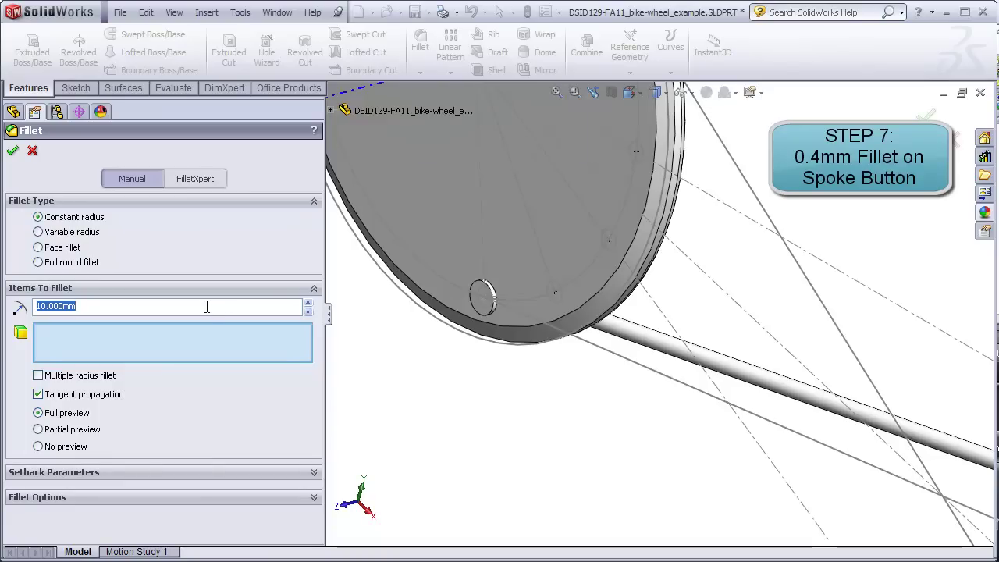
scroll(509, 301, down, 3)
click(497, 324)
click(13, 150)
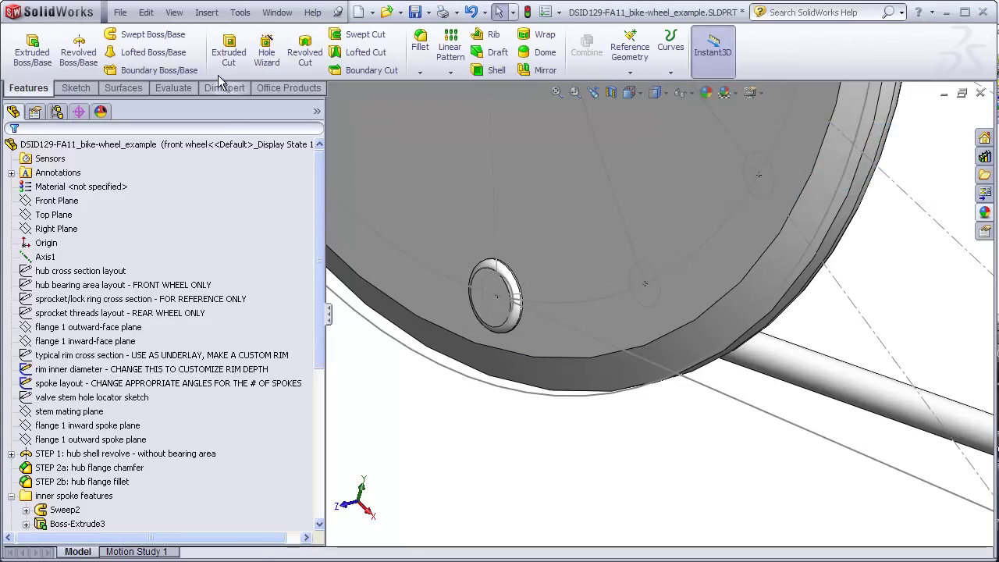
Hide all sketches and reference geometry and inspect the filleted button with its spoke on the hub flange
click(174, 11)
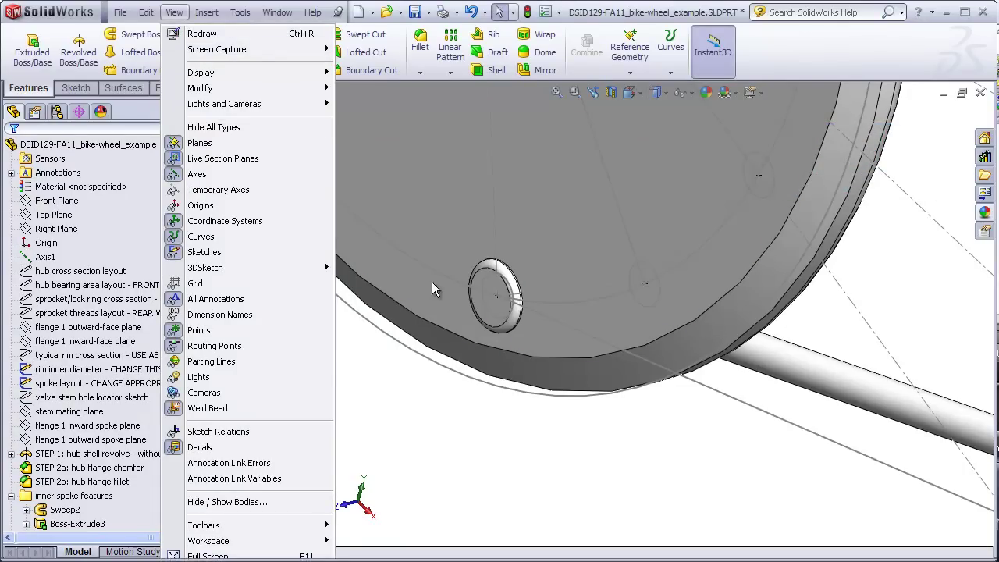
click(699, 459)
scroll(698, 460, up, 5)
middle_drag(698, 459, 601, 141)
middle_drag(683, 314, 613, 327)
mouse_move(712, 282)
middle_down()
mouse_move(726, 316)
mouse_move(706, 281)
middle_up()
middle_drag(660, 324, 614, 300)
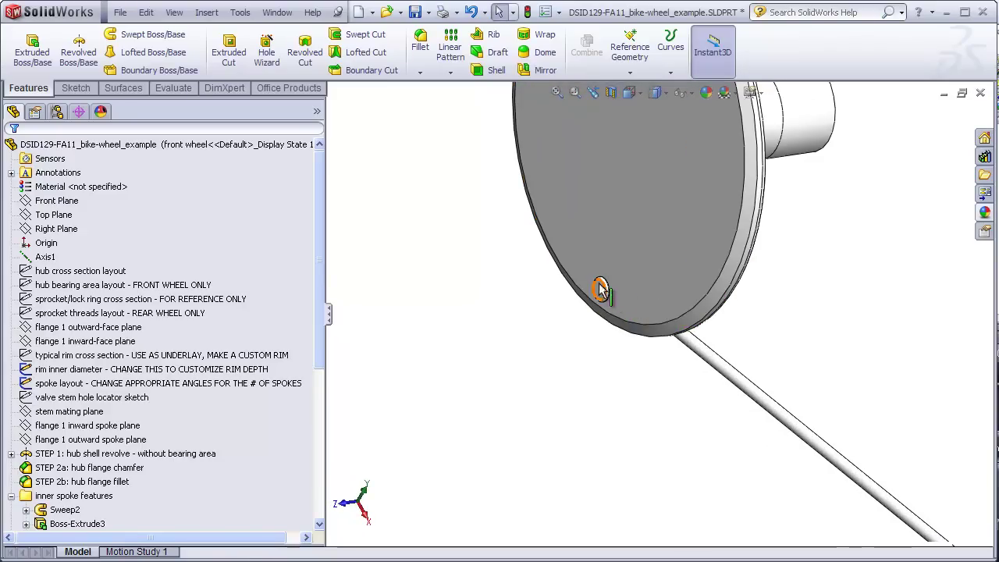
Try to roll the feature history forward past the STEP 9 inner spoke nipple flats
middle_drag(593, 341, 845, 424)
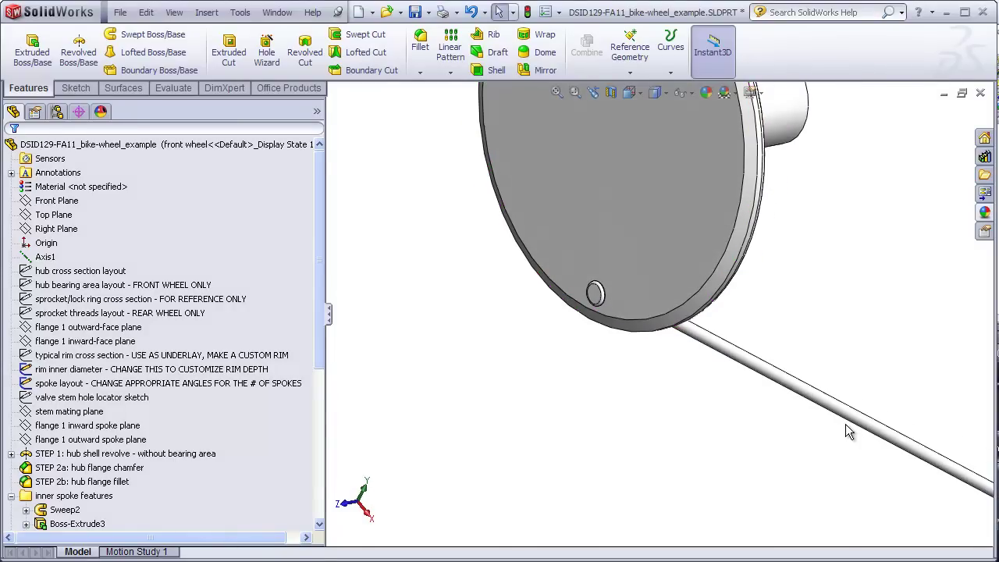
scroll(854, 435, up, 3)
scroll(858, 437, down, 1)
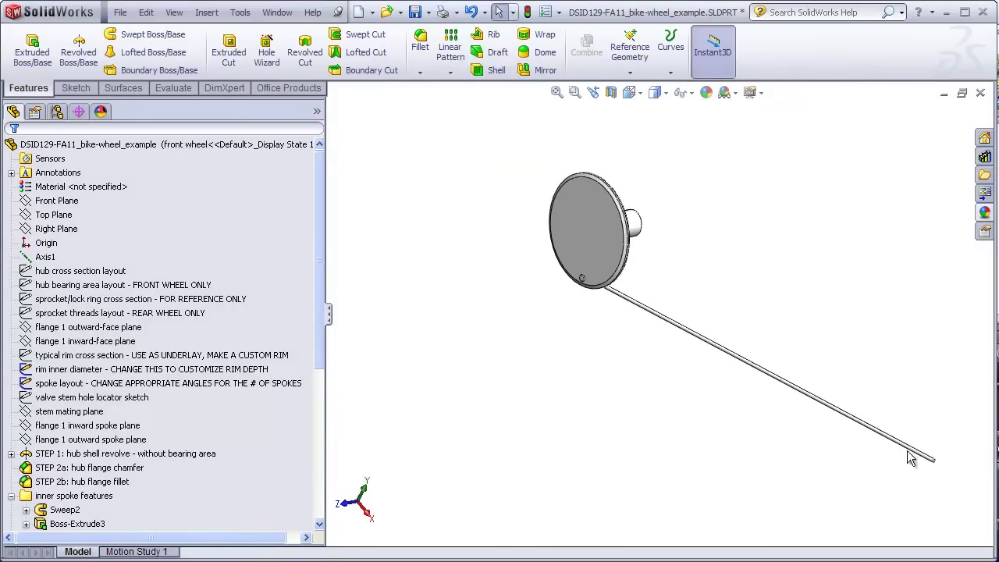
scroll(913, 433, down, 5)
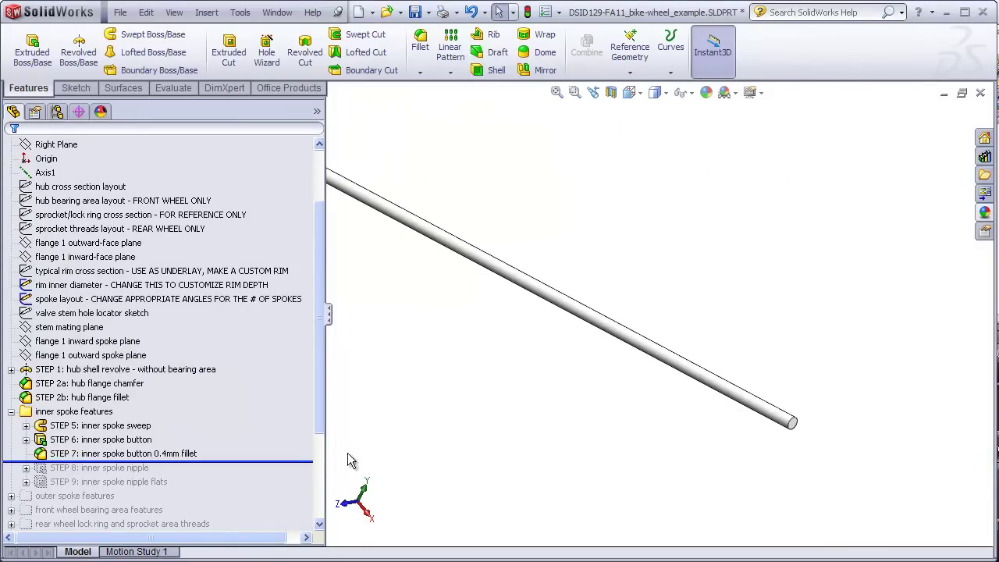
drag(309, 461, 309, 489)
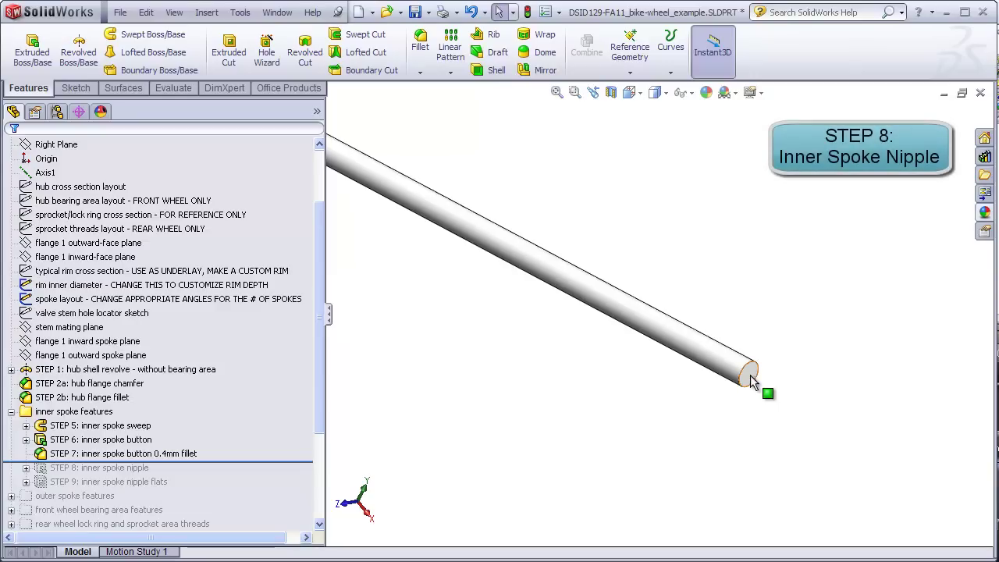
Start a sketch on the inner spoke's free end face and draw a circle of about 4.4 mm radius beside it
click(746, 373)
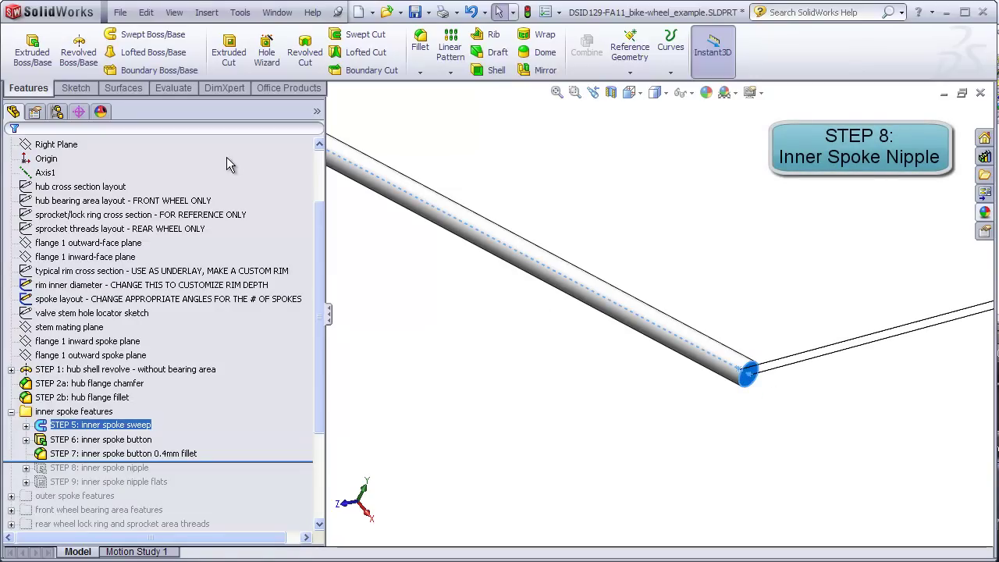
click(75, 87)
click(26, 47)
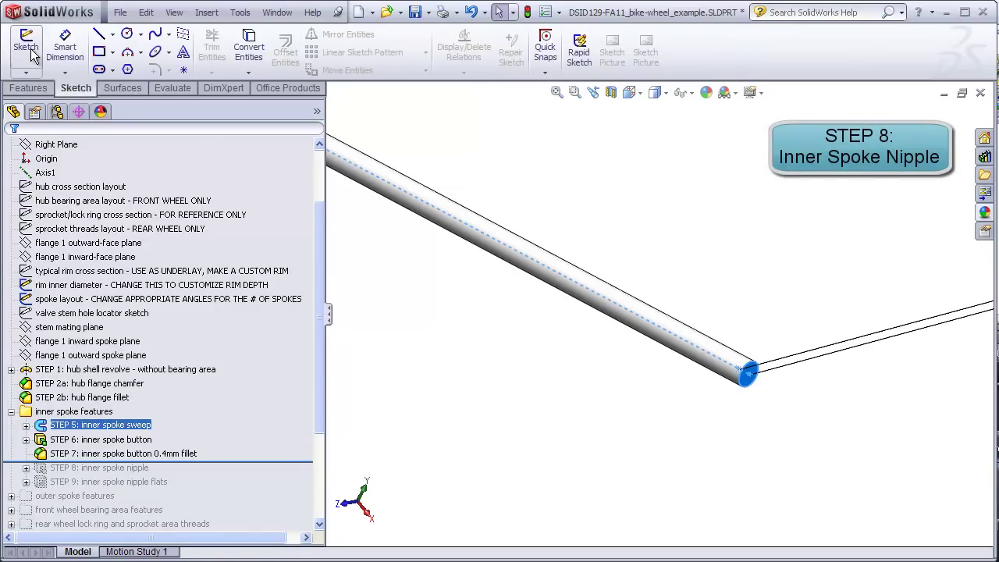
click(127, 35)
click(846, 338)
click(831, 396)
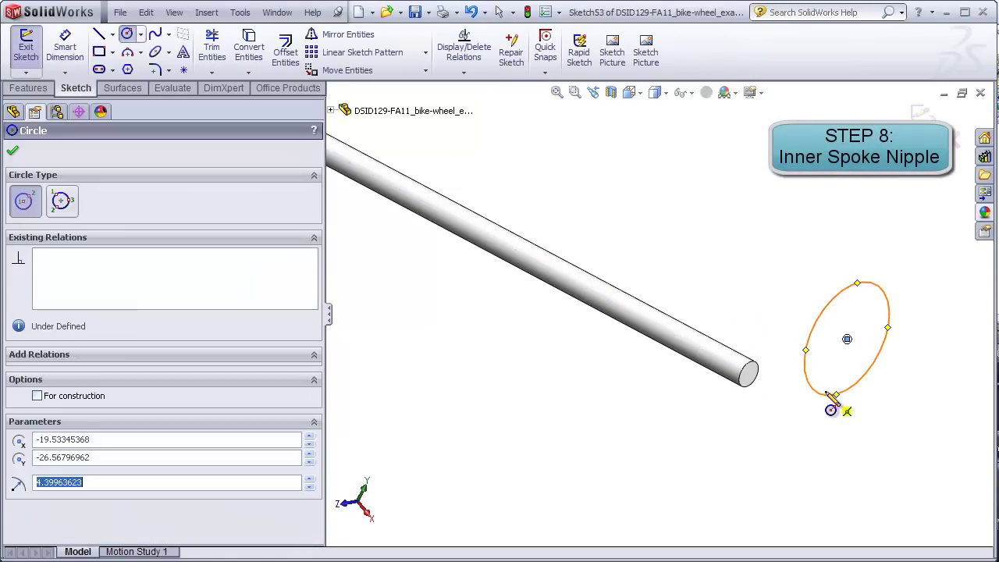
key(Escape)
Set the circle's diameter to 4 mm and make it concentric with the spoke's end edge
click(65, 47)
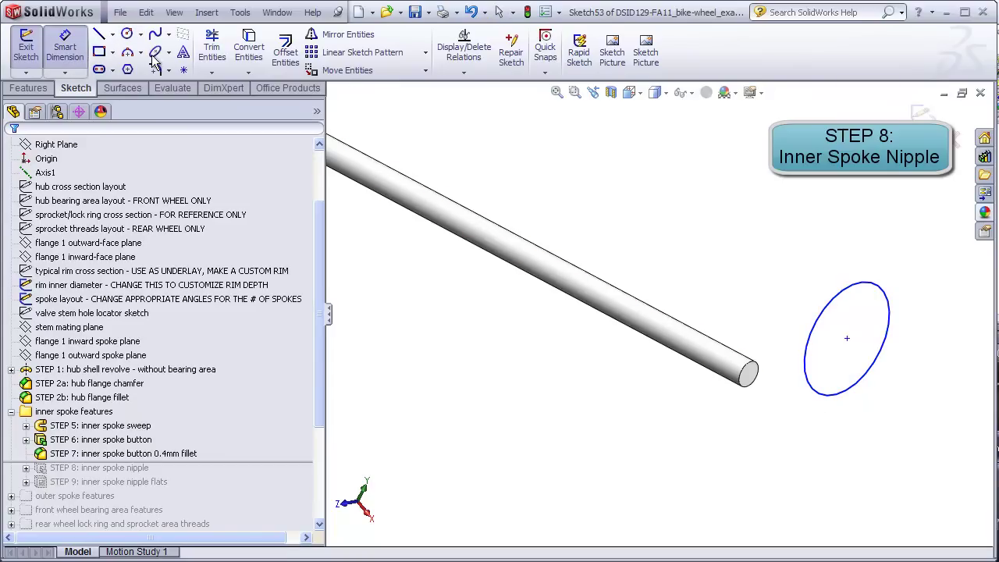
click(852, 395)
click(814, 452)
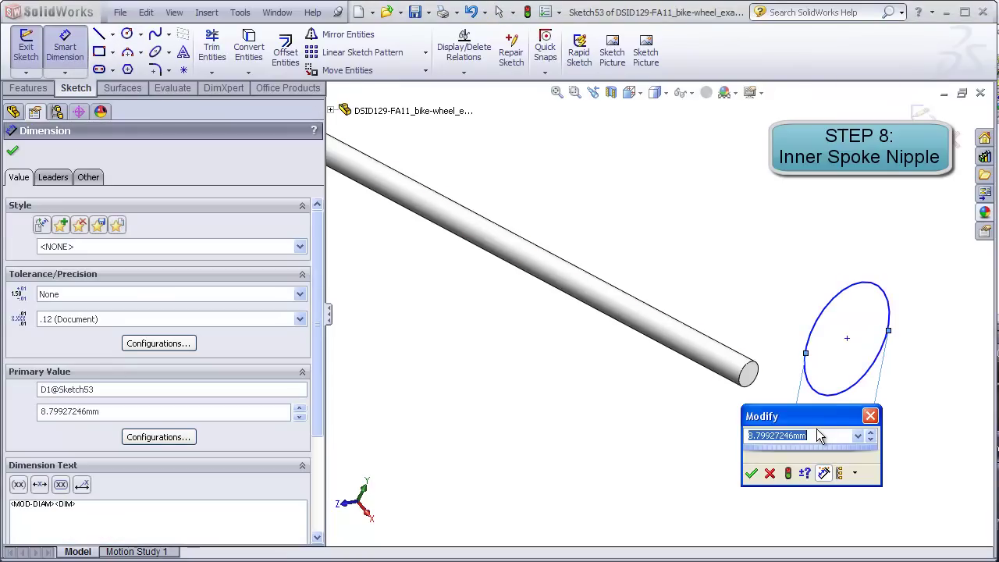
key(Return)
key(Escape)
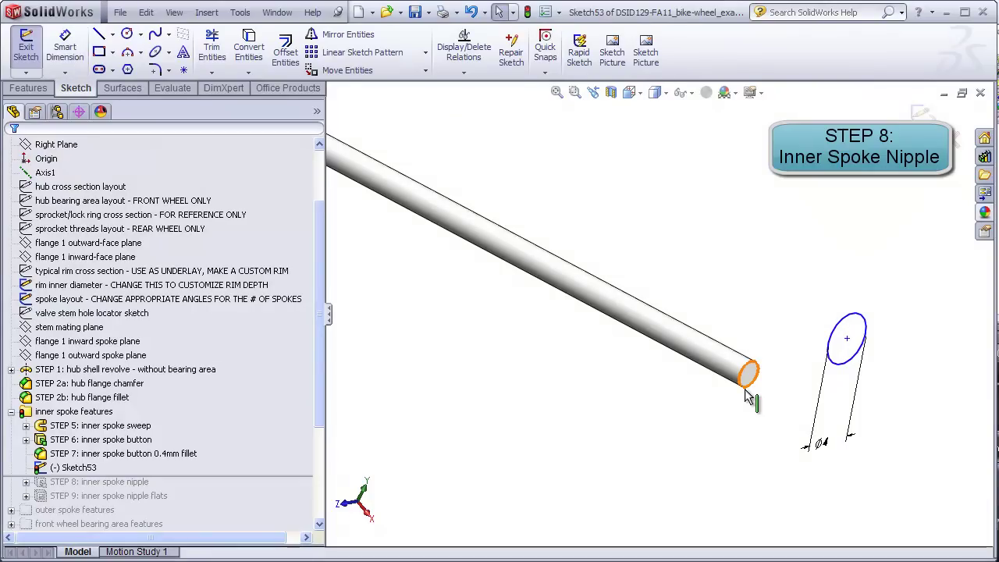
ctrl+click(838, 373)
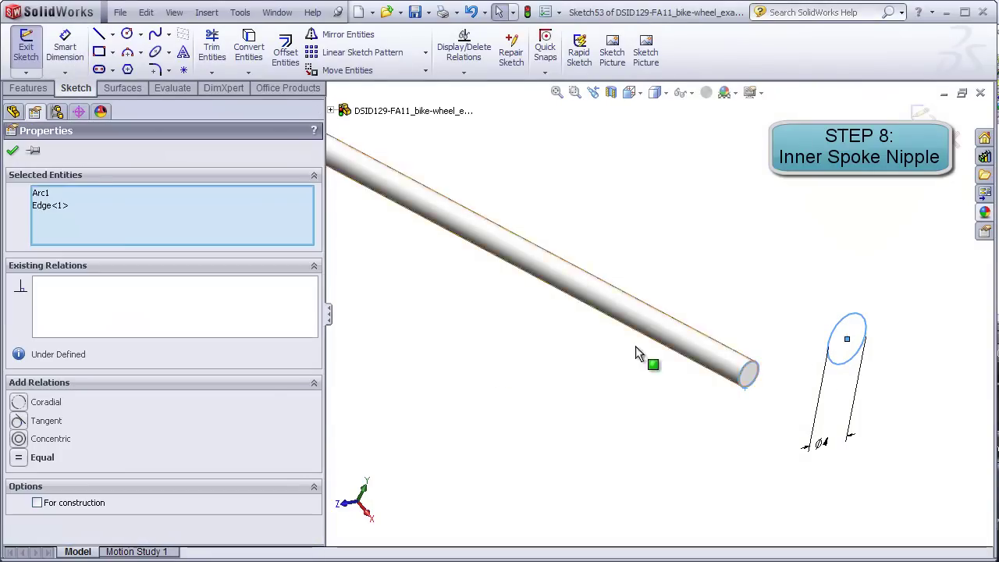
click(58, 442)
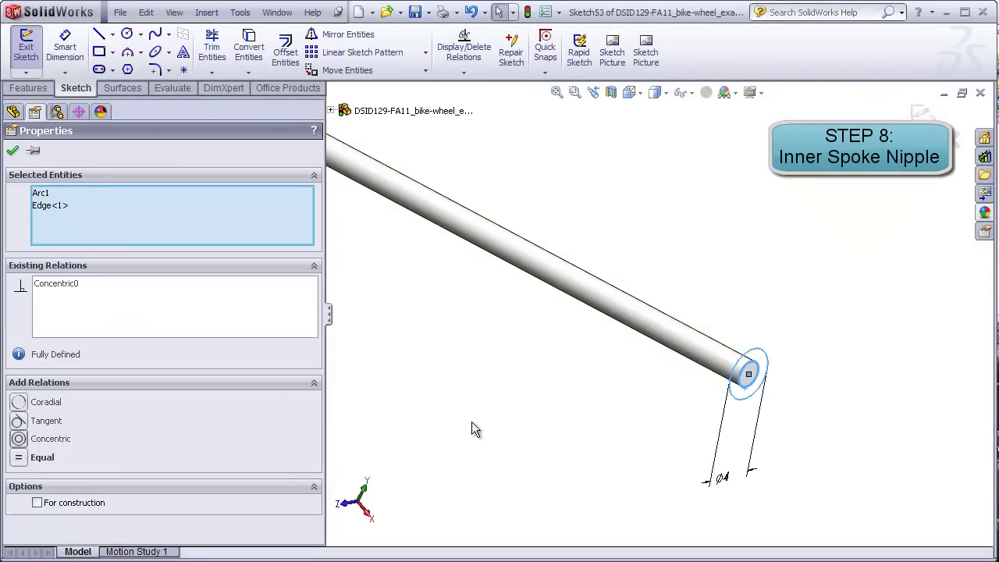
click(470, 428)
Extrude the 4 mm circle 10 mm in the reversed direction, back over the spoke, as a merged nipple
click(28, 88)
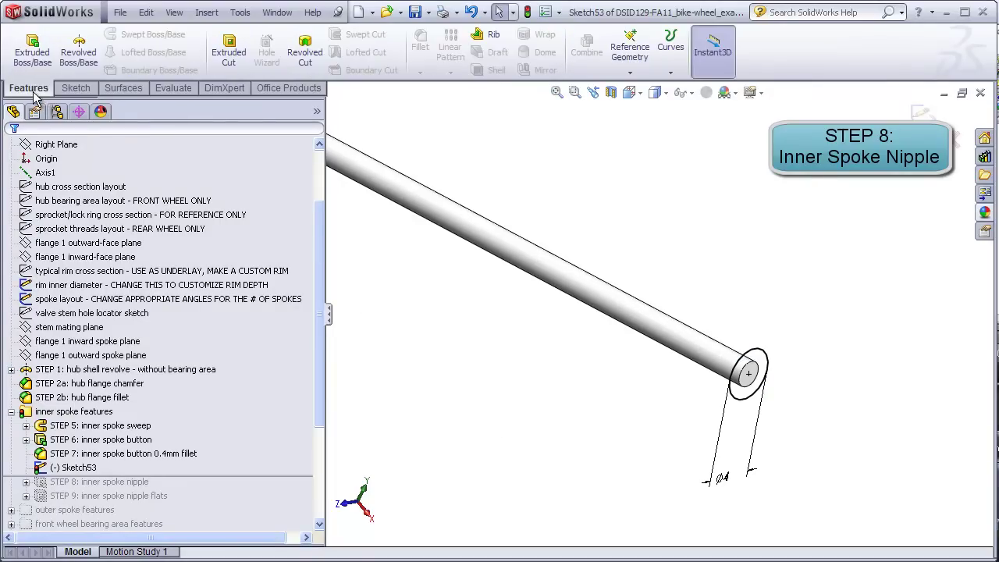
click(32, 49)
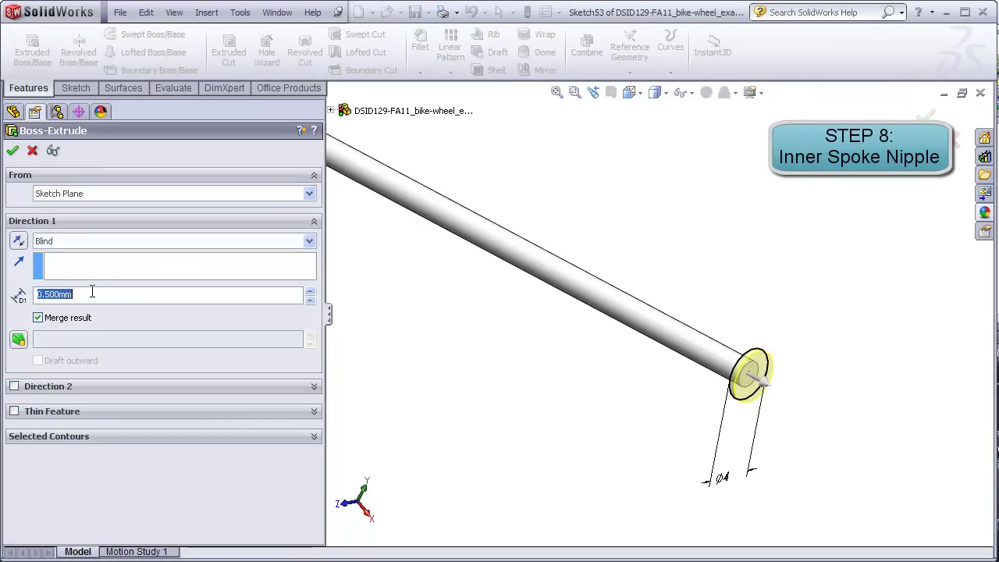
text(10)
key(Return)
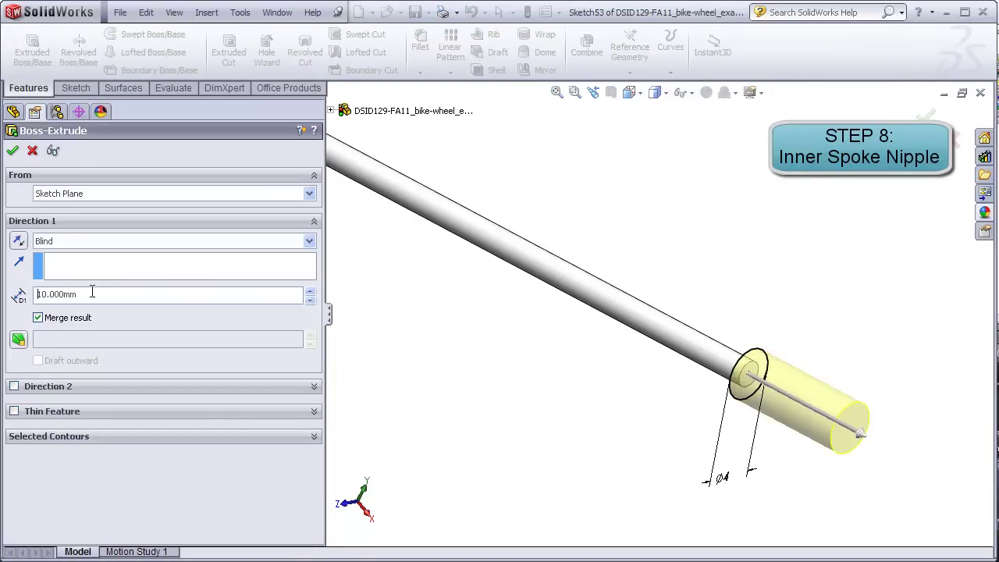
click(19, 242)
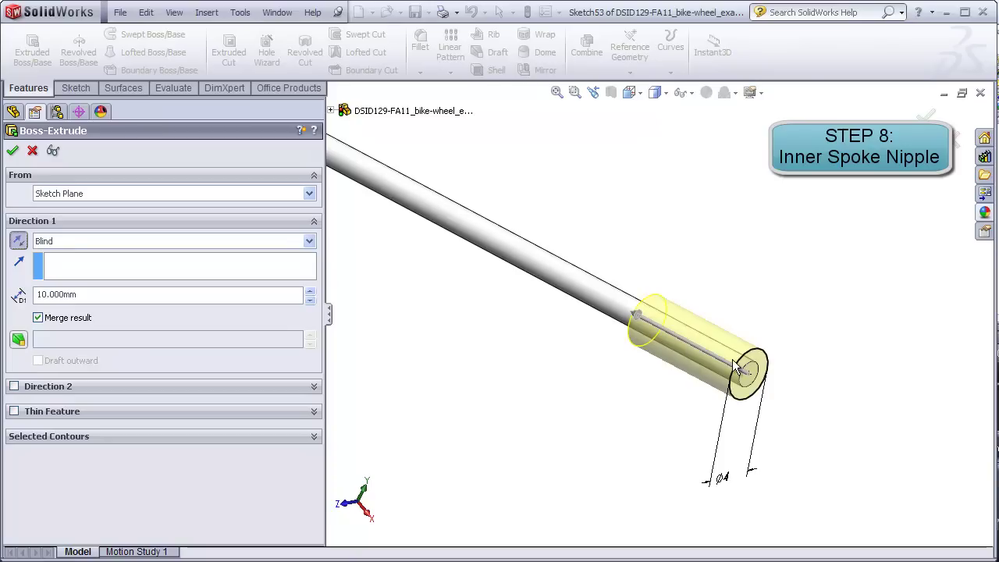
click(12, 151)
Start a sketch on the nipple's ring face around the spoke and draw a center rectangle about 5.5 by 6.2 mm below it
middle_drag(641, 346, 722, 433)
scroll(618, 258, down, 3)
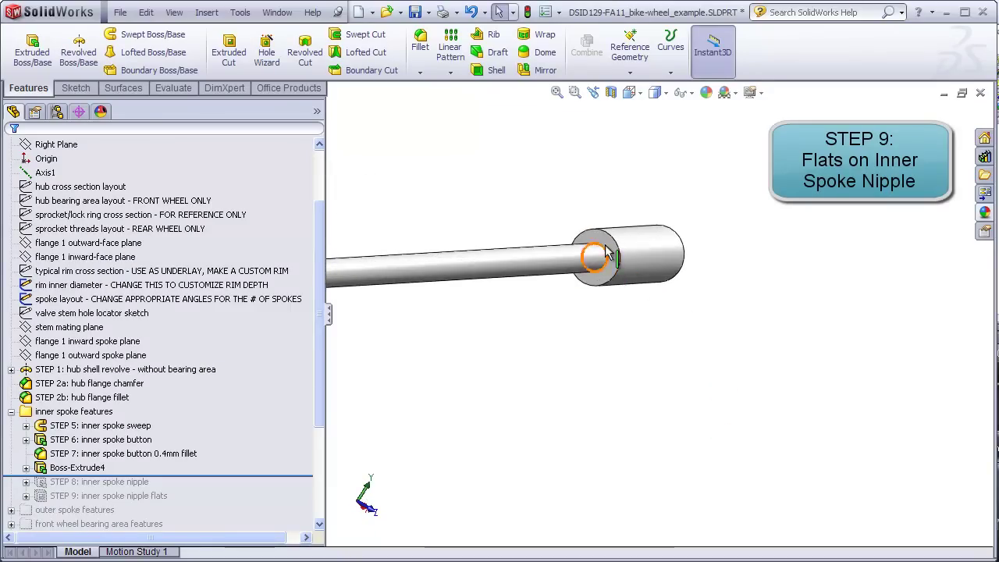
click(595, 254)
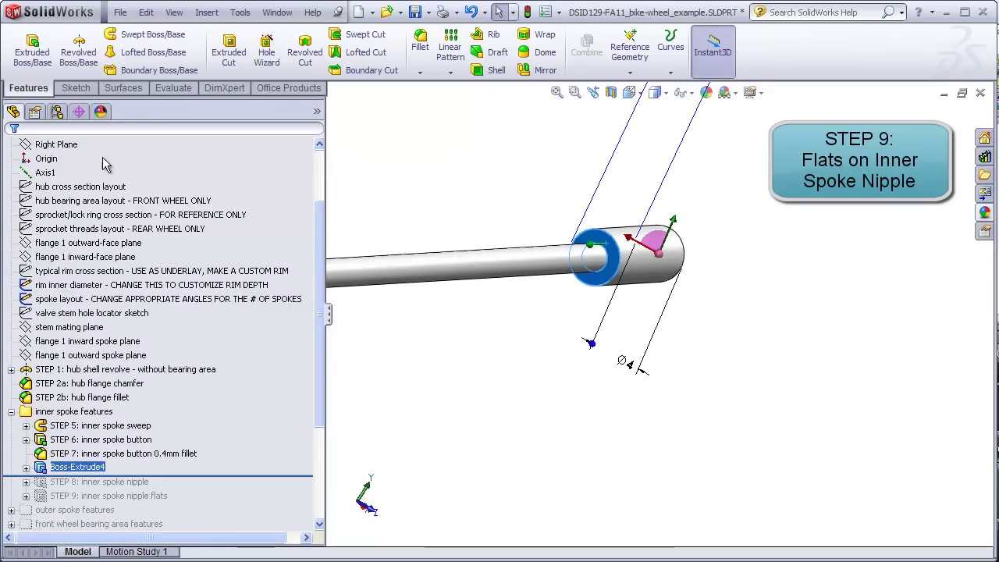
click(75, 88)
click(25, 49)
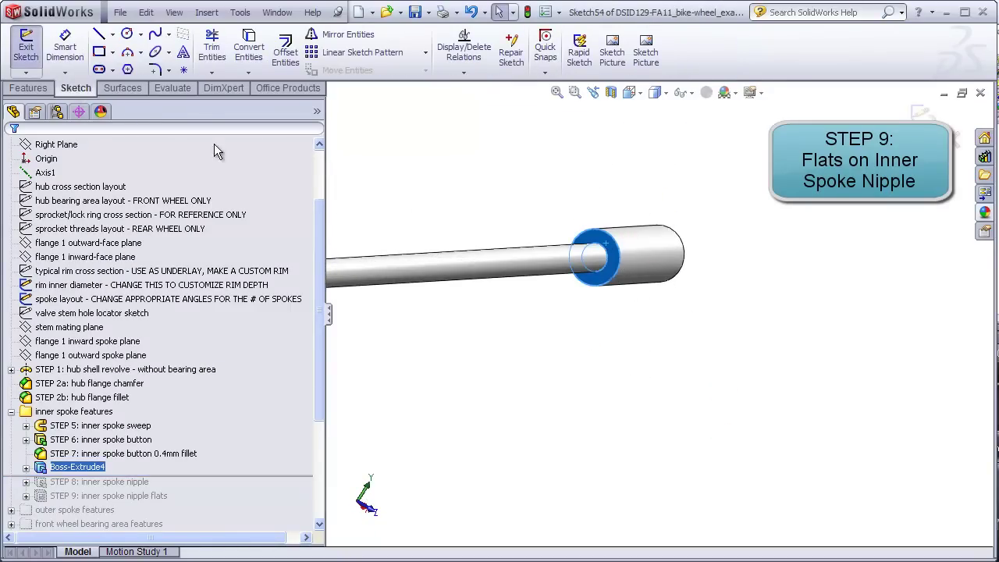
click(112, 51)
click(127, 85)
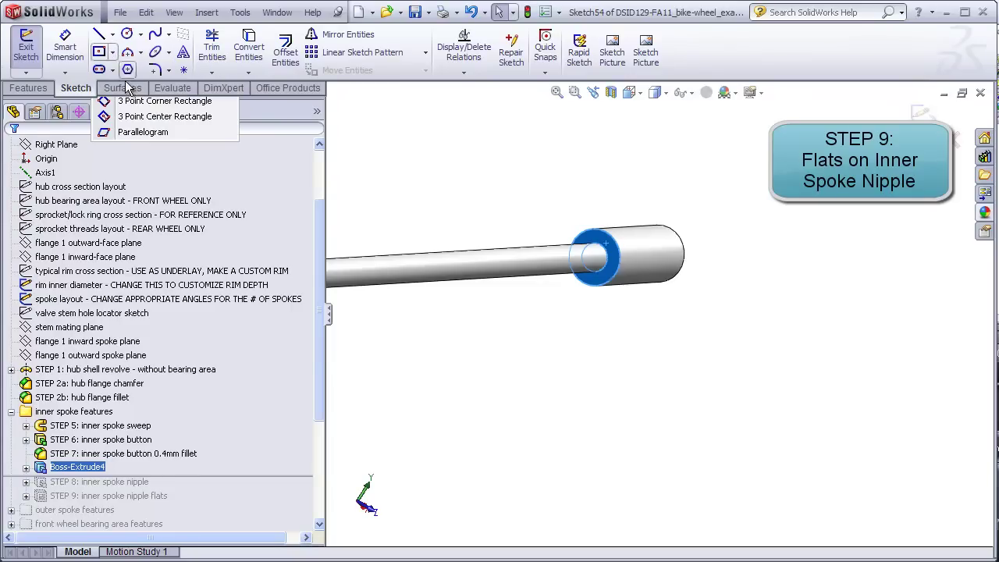
click(620, 313)
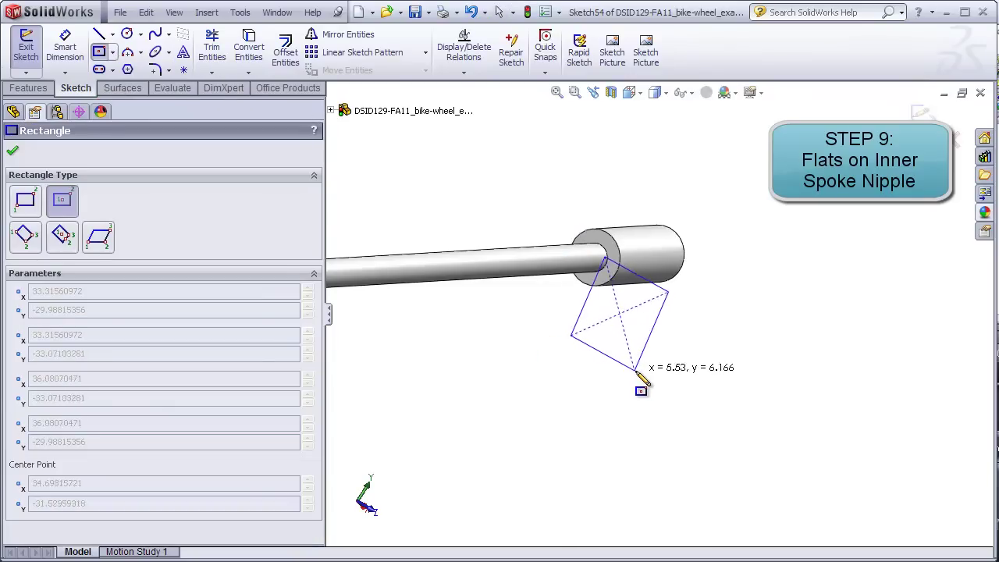
click(639, 370)
key(Escape)
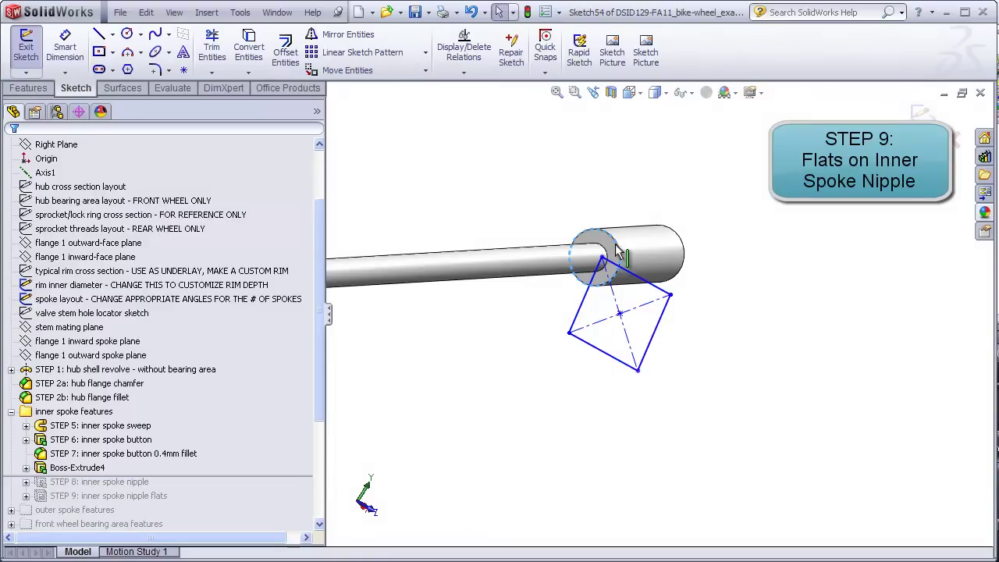
Make the rectangle's center point concentric with the nipple's circular edge
ctrl+click(620, 314)
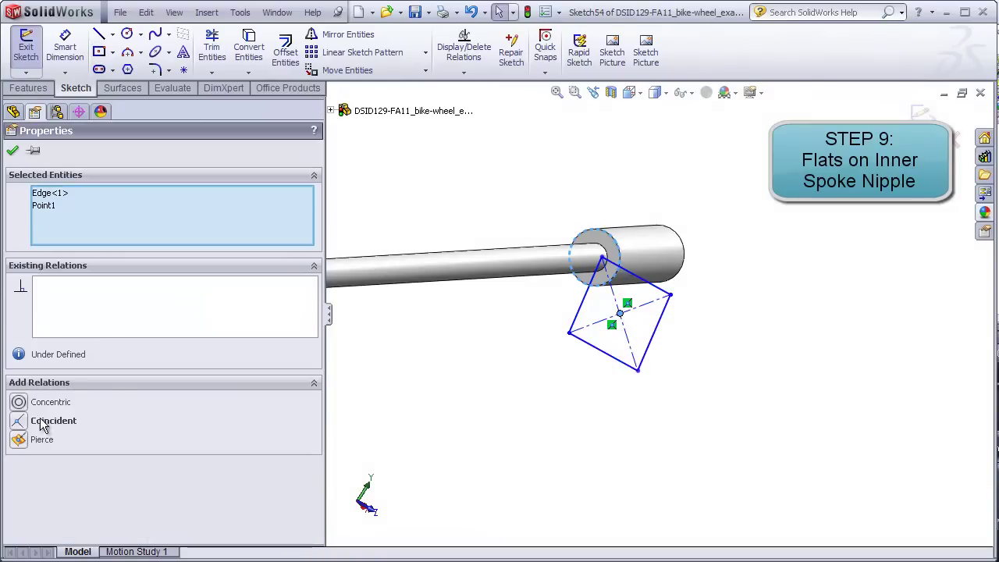
click(20, 401)
click(564, 397)
Dimension one short side of the rectangle to 3 mm and make its adjacent sides equal to form a square
click(64, 46)
click(624, 300)
click(706, 344)
key(Return)
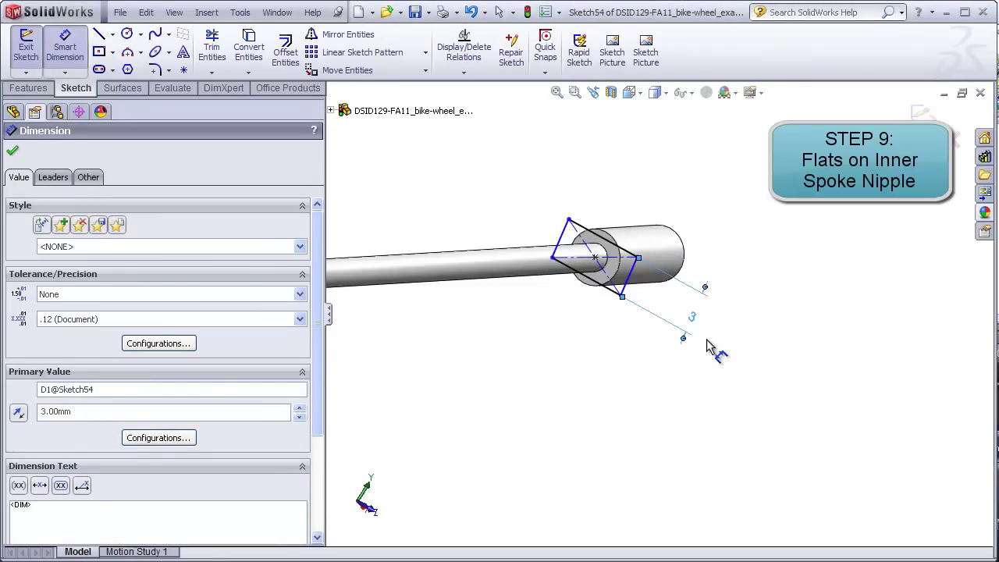
key(Escape)
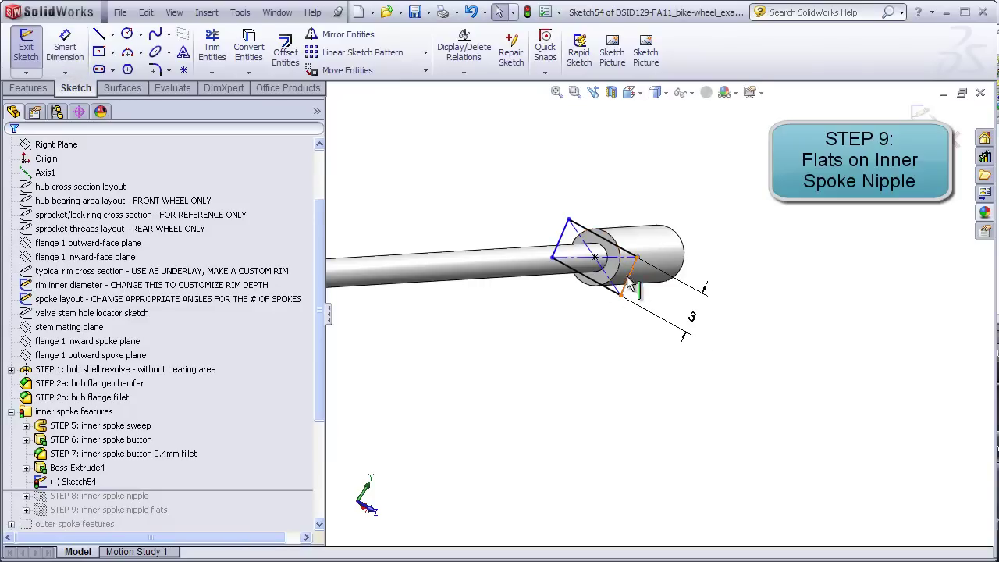
click(627, 257)
ctrl+click(599, 234)
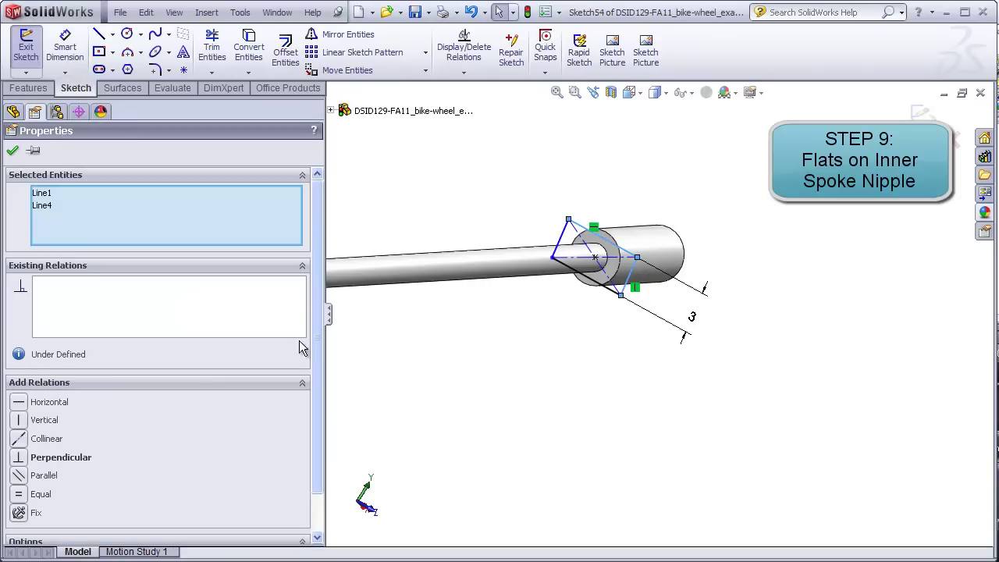
click(21, 495)
click(551, 413)
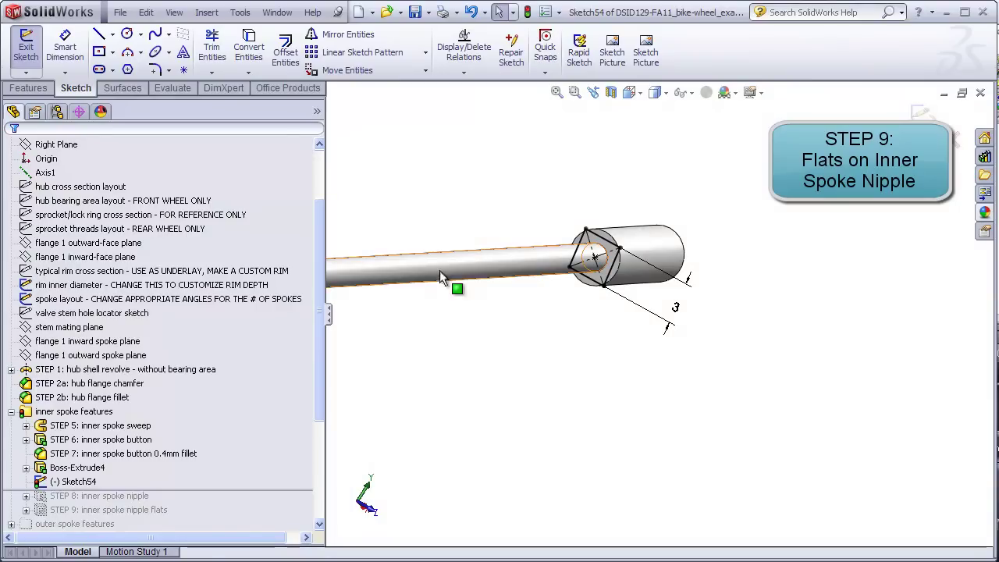
Turn on the display of sketch relations for the square on the nipple face
click(177, 19)
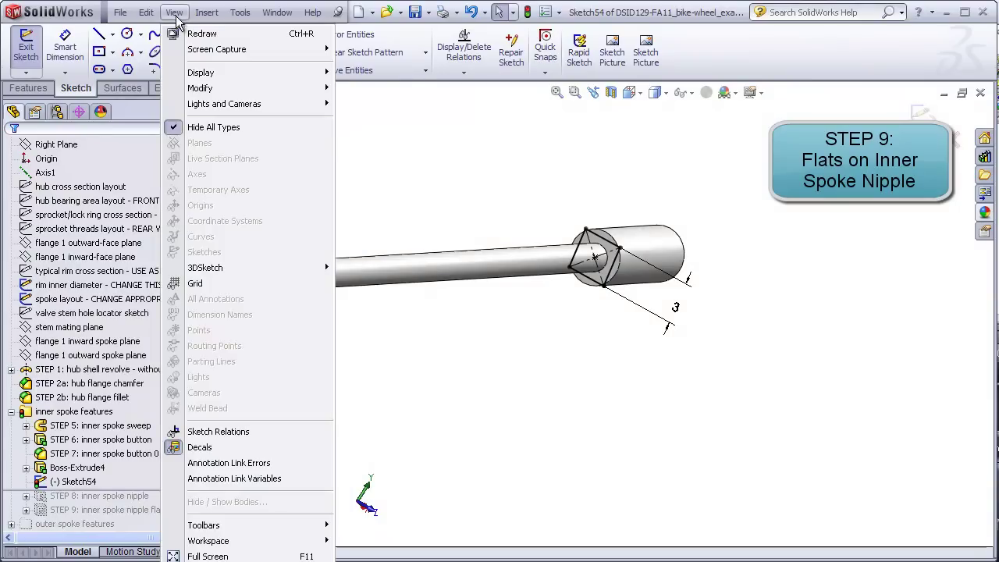
click(245, 434)
scroll(606, 283, down, 4)
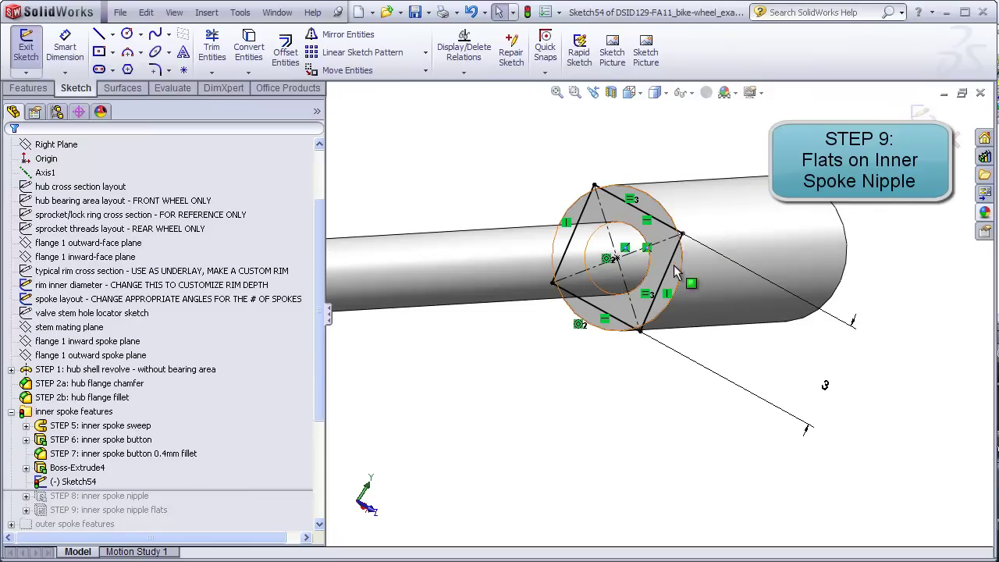
Offset the whole square chain outward by 1 mm, with dimensions added
click(285, 52)
click(612, 198)
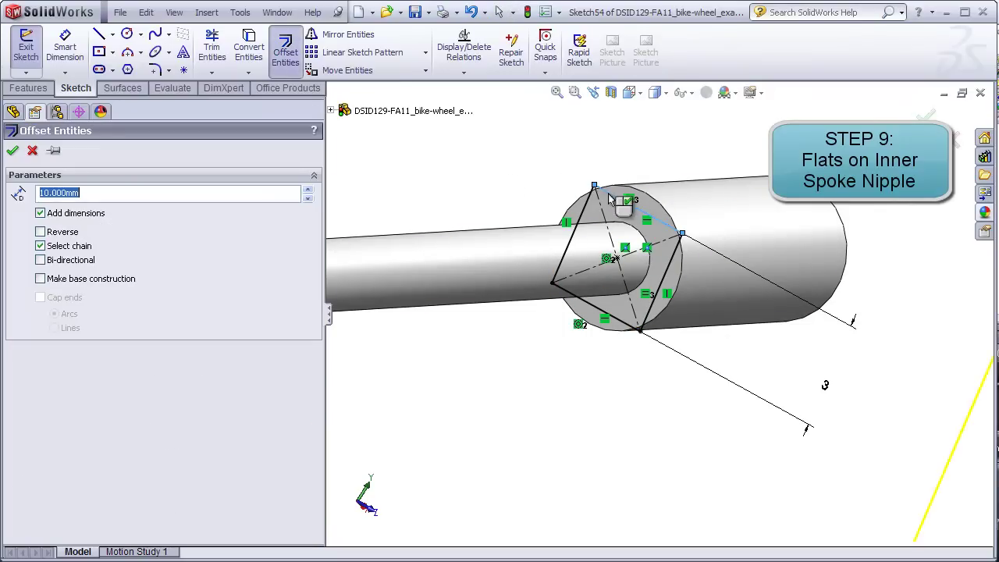
text(1)
key(Return)
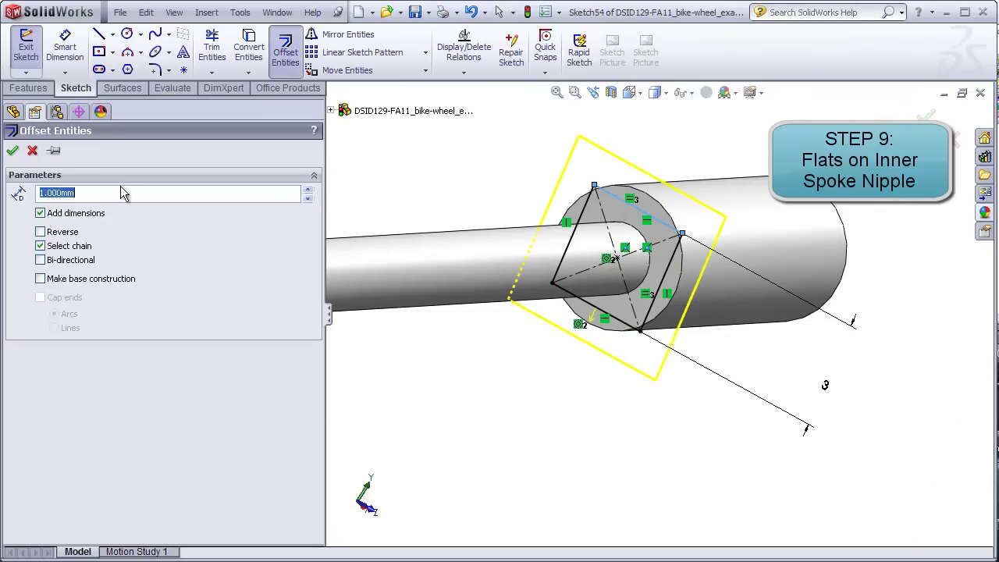
click(14, 151)
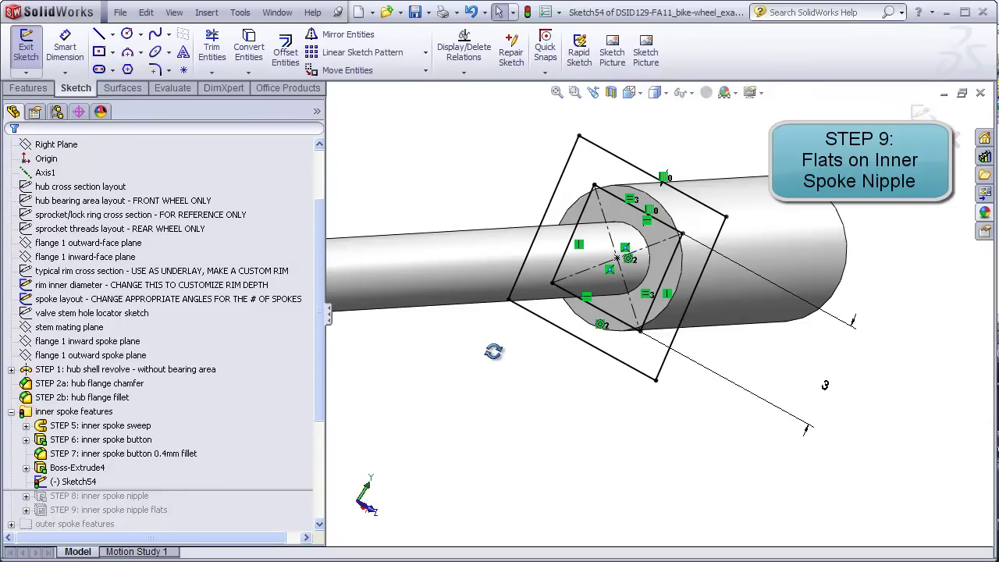
Cut-extrude the area between the two squares 5 mm blind along the nipple to form its flats
middle_drag(479, 354, 499, 352)
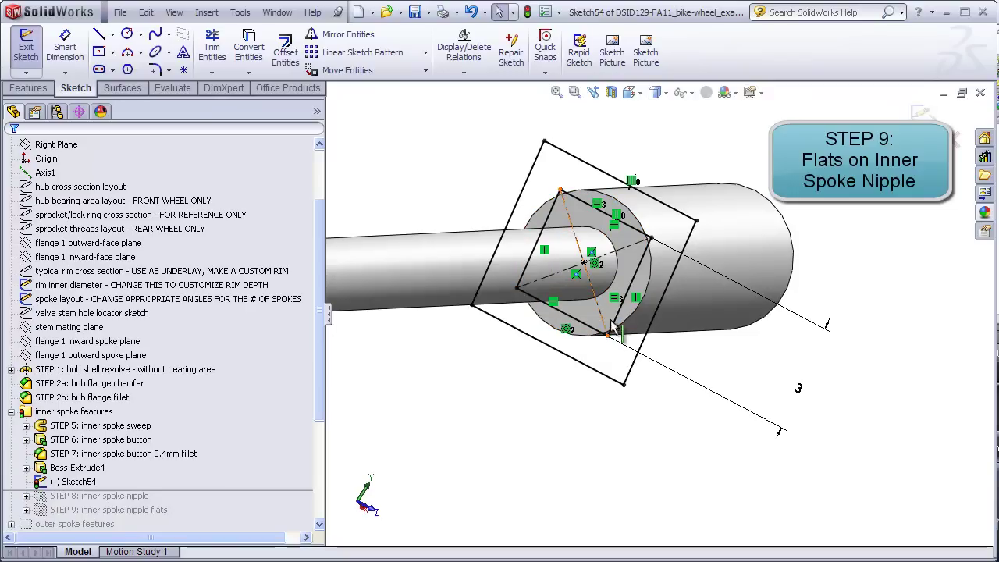
middle_drag(636, 304, 543, 235)
click(28, 87)
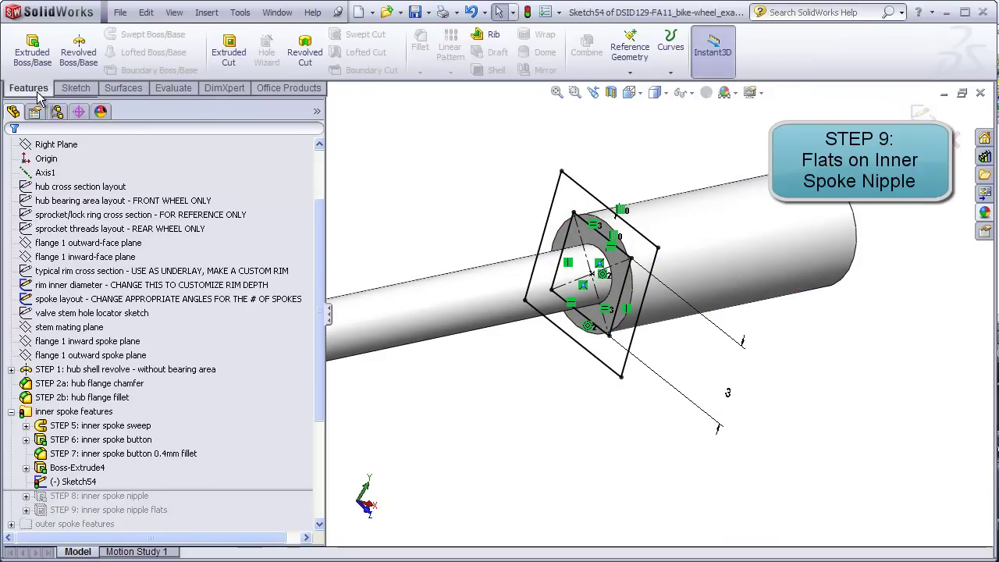
click(227, 53)
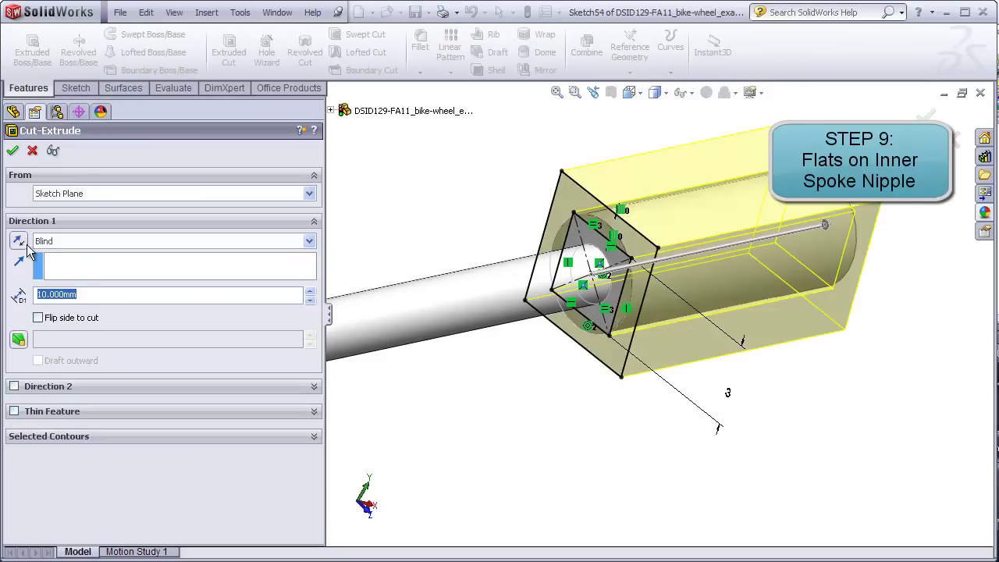
text(5)
key(Return)
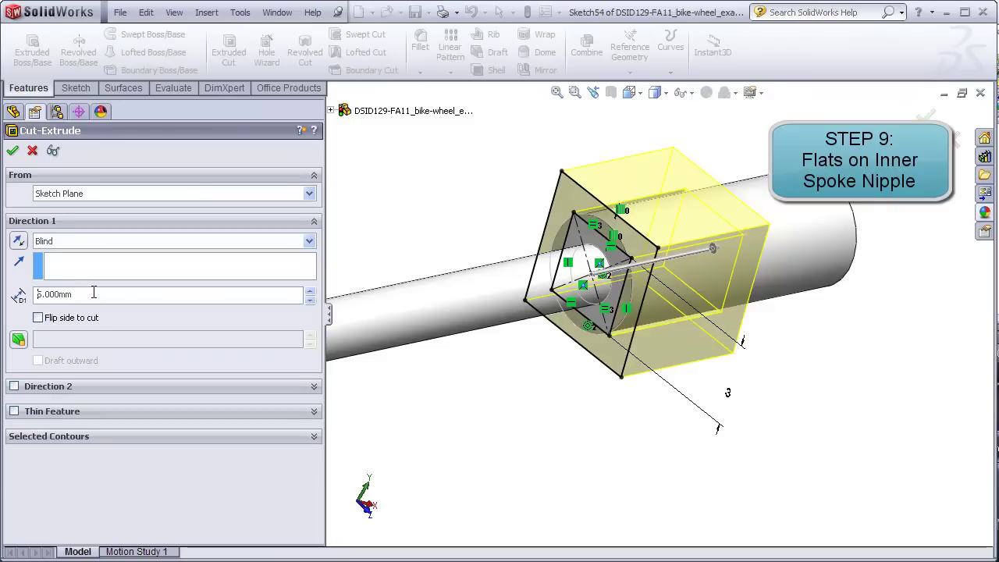
click(13, 153)
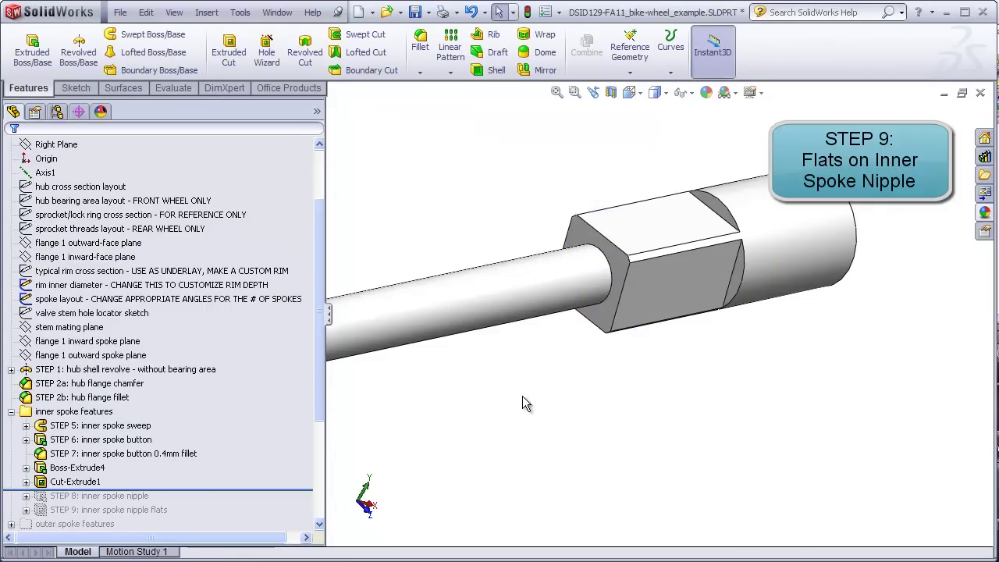
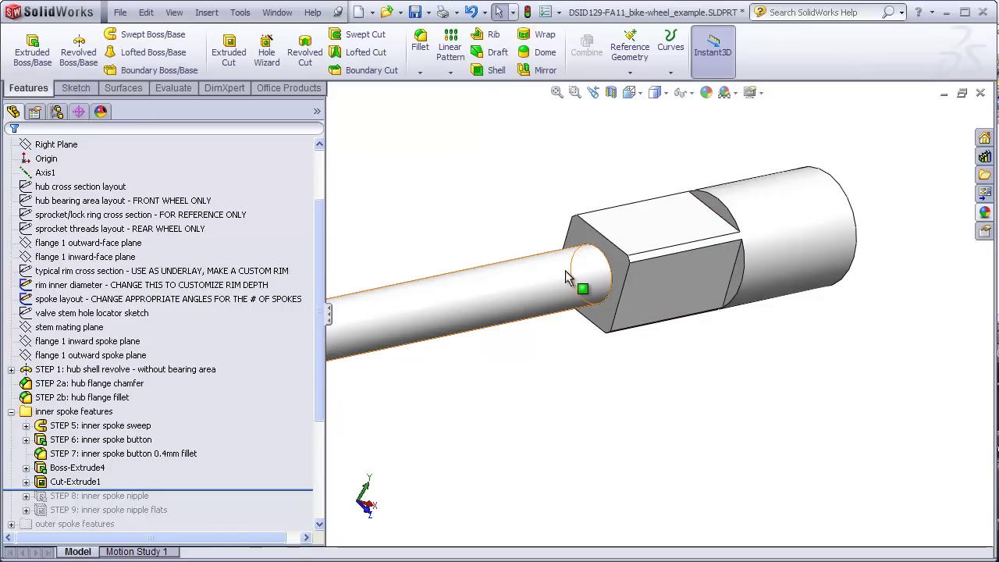
Examine the whole spoke, the outer spoke features and the inner spoke features with the geometry each one produces
click(556, 92)
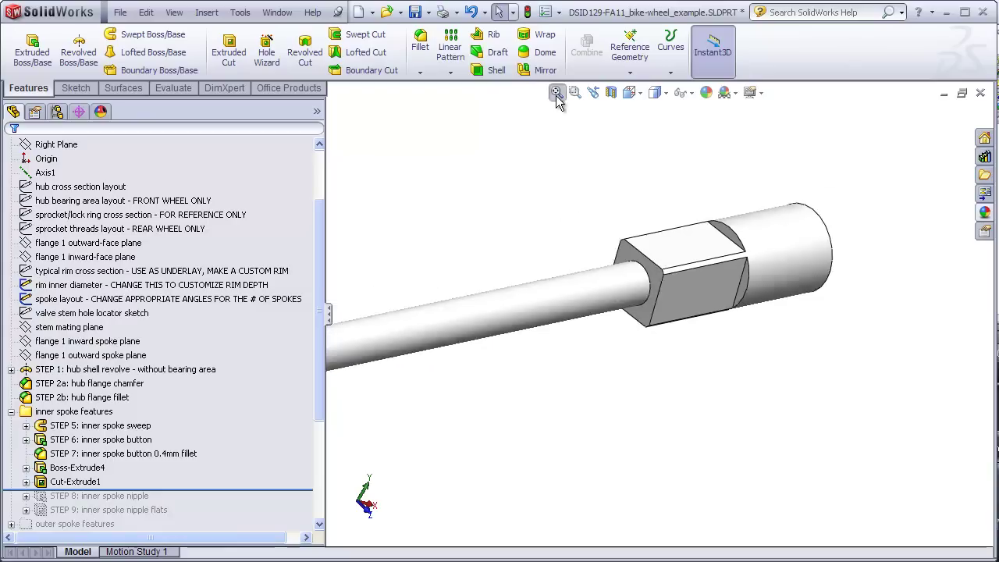
middle_drag(625, 269, 773, 344)
scroll(771, 344, down, 4)
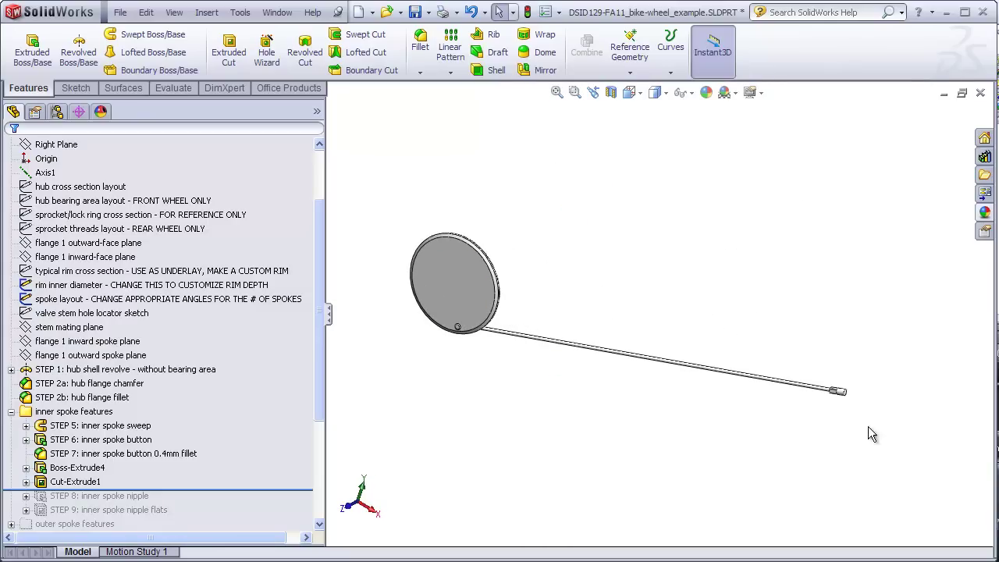
mouse_move(577, 422)
middle_down()
mouse_move(468, 437)
mouse_move(578, 427)
middle_up()
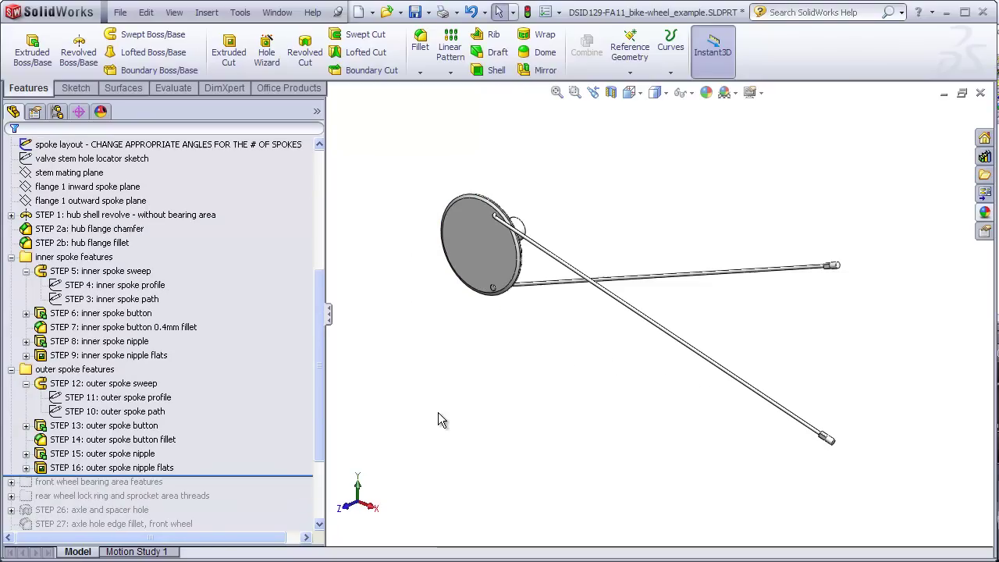
click(125, 411)
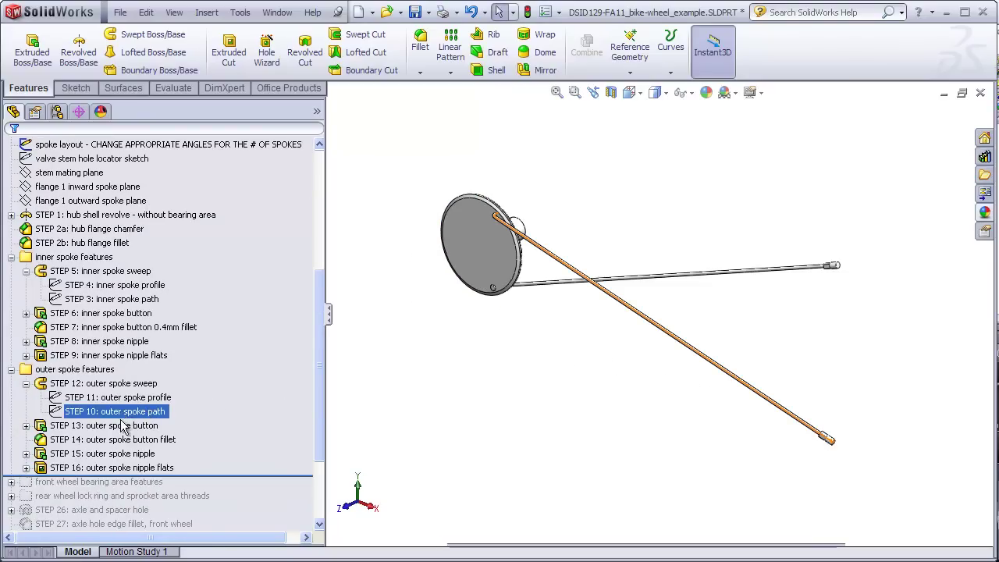
click(113, 467)
click(109, 425)
click(66, 373)
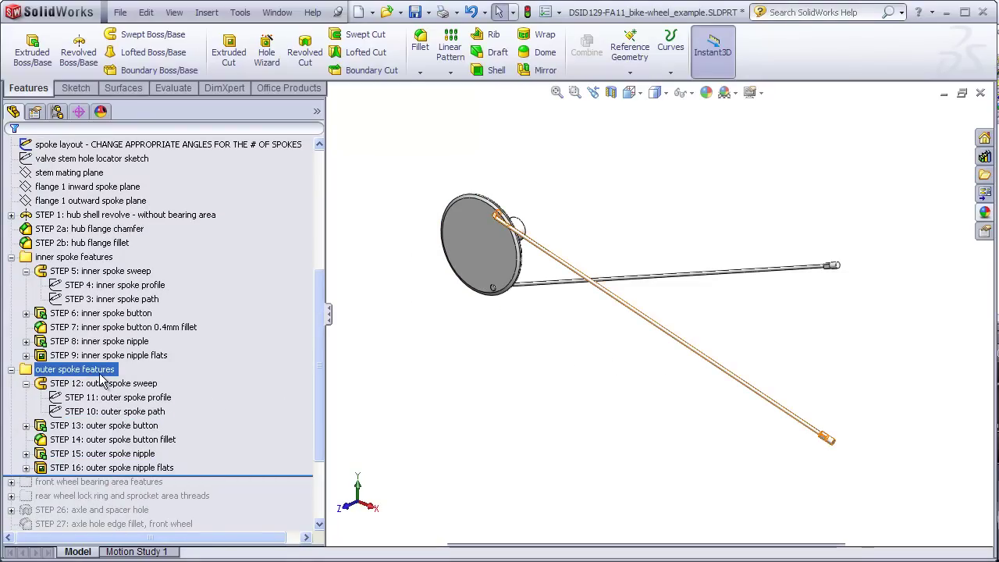
click(99, 341)
click(101, 312)
click(112, 299)
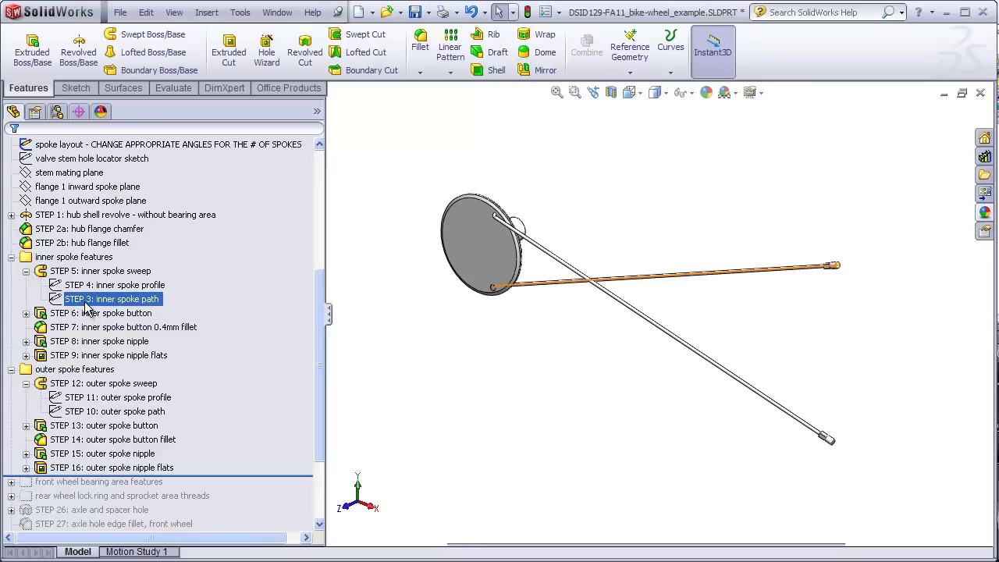
click(87, 327)
click(88, 341)
click(87, 355)
click(188, 371)
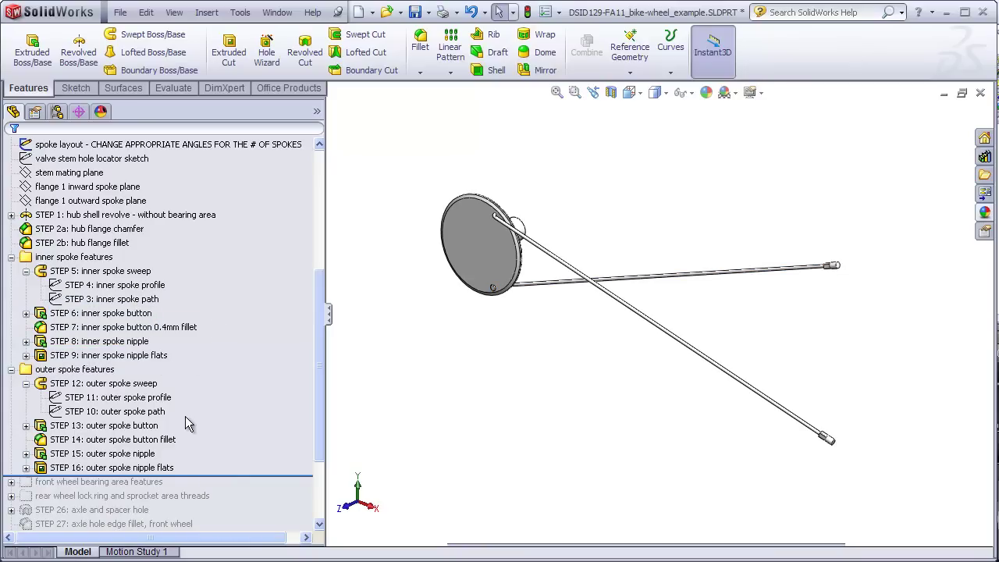
Compare the outer spoke path, profile, sweep, button, fillet and nipple flats with the matching inner spoke features
click(160, 414)
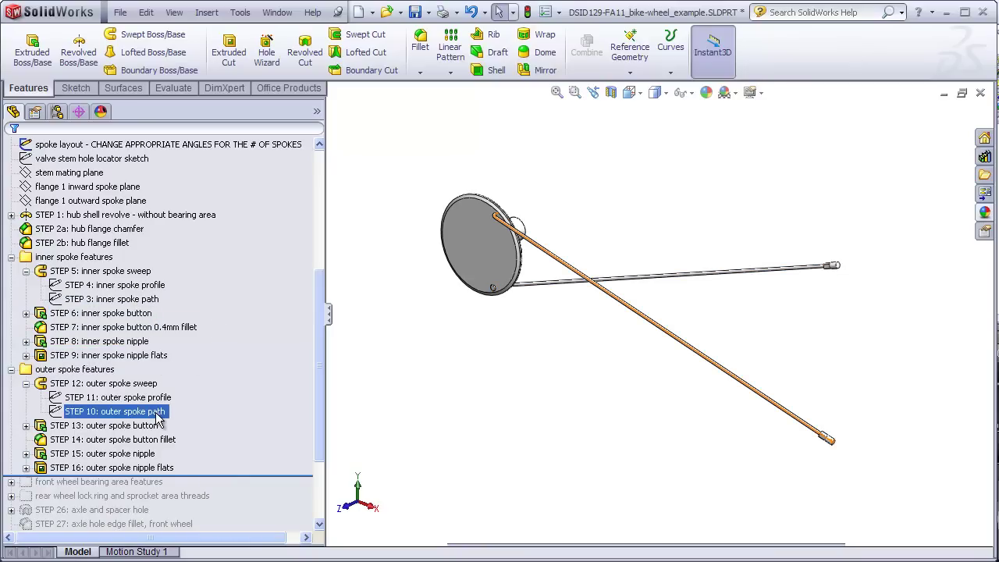
click(209, 409)
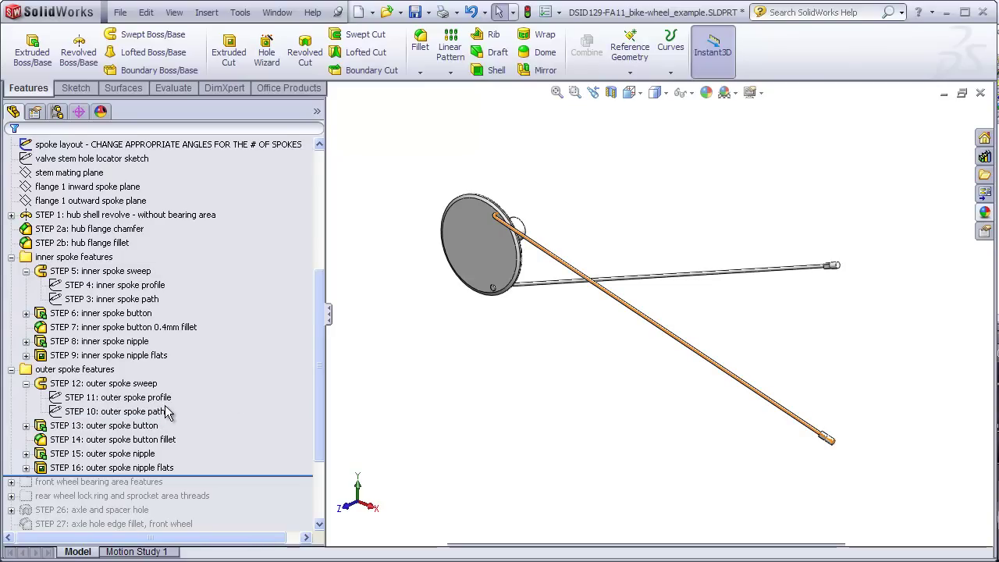
click(139, 412)
click(117, 397)
click(109, 383)
click(117, 411)
click(156, 425)
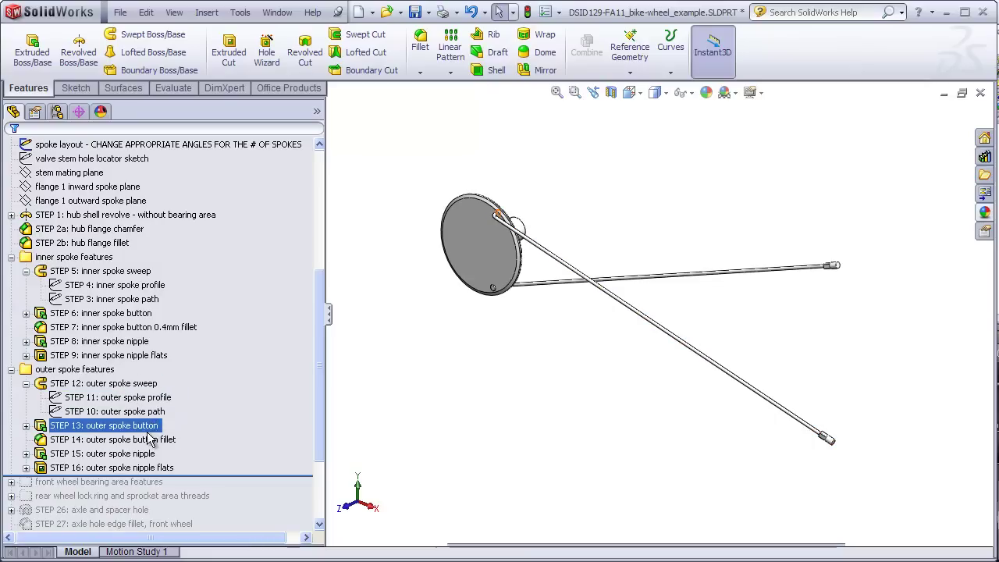
click(148, 440)
click(131, 468)
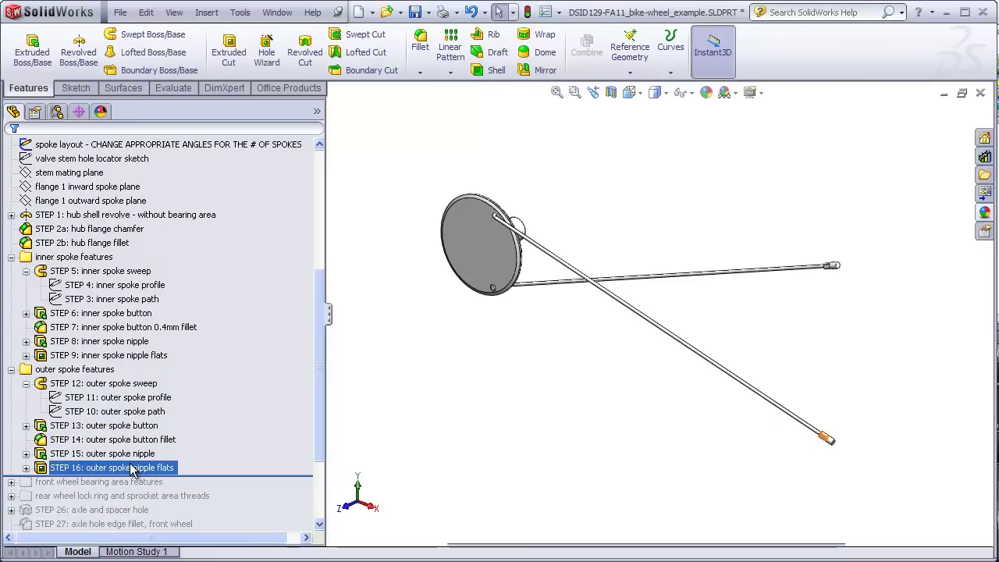
click(148, 341)
click(133, 313)
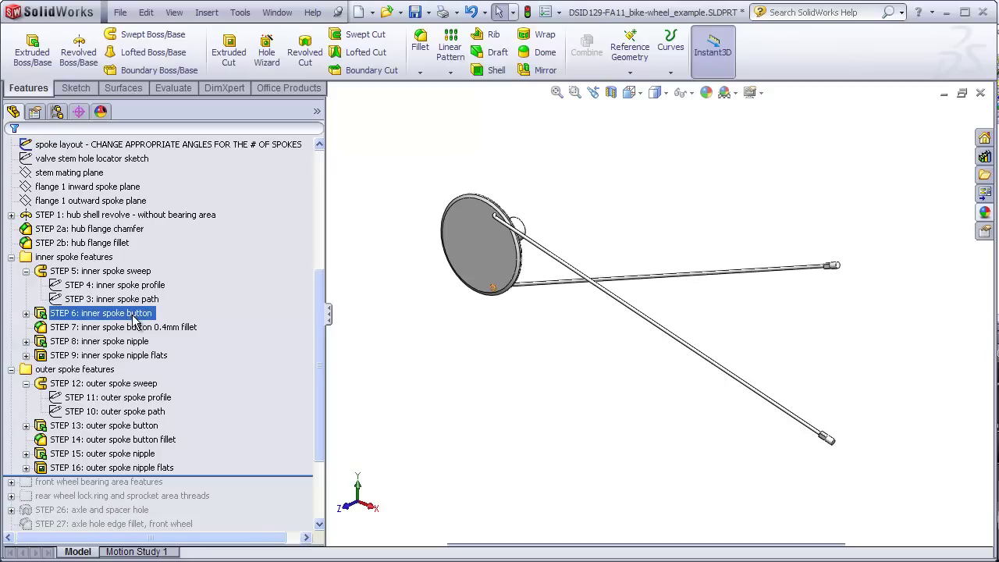
click(115, 341)
click(111, 355)
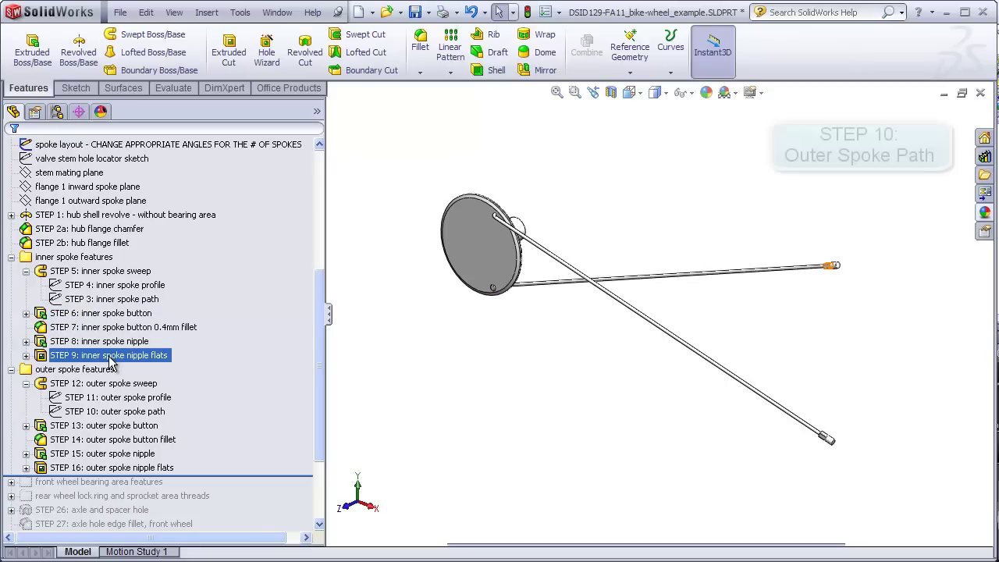
click(110, 357)
key(Escape)
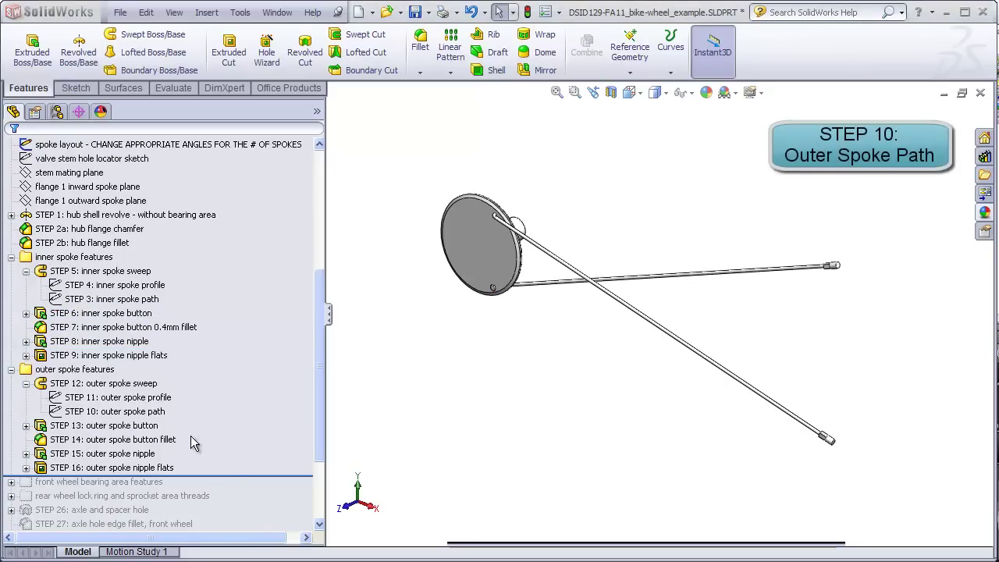
Roll the model back to just before the outer spoke sweep and start a sketch on the flange 1 outward spoke plane
drag(238, 475, 258, 376)
drag(319, 367, 310, 261)
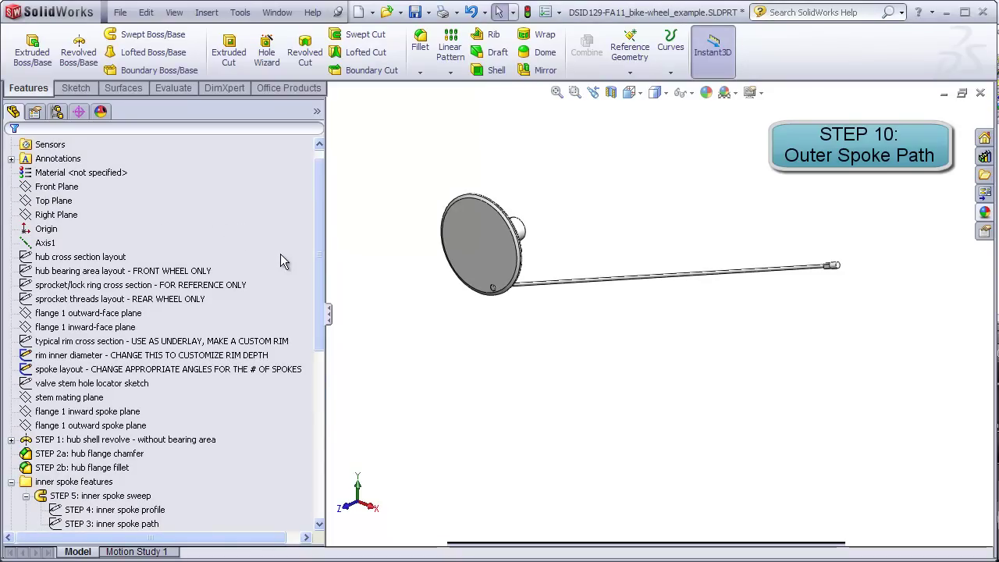
scroll(93, 405, down, 2)
click(93, 411)
click(88, 342)
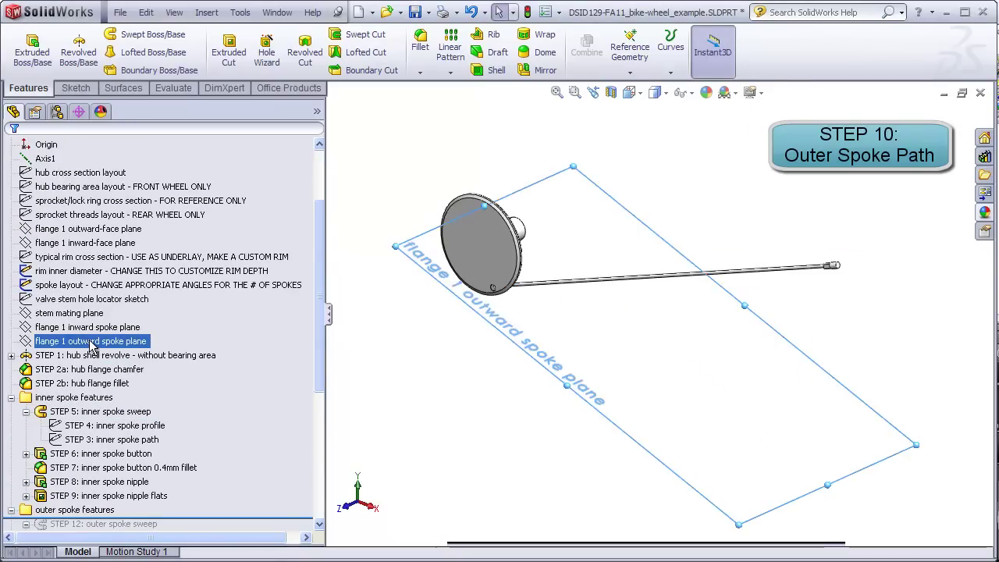
click(87, 89)
click(26, 49)
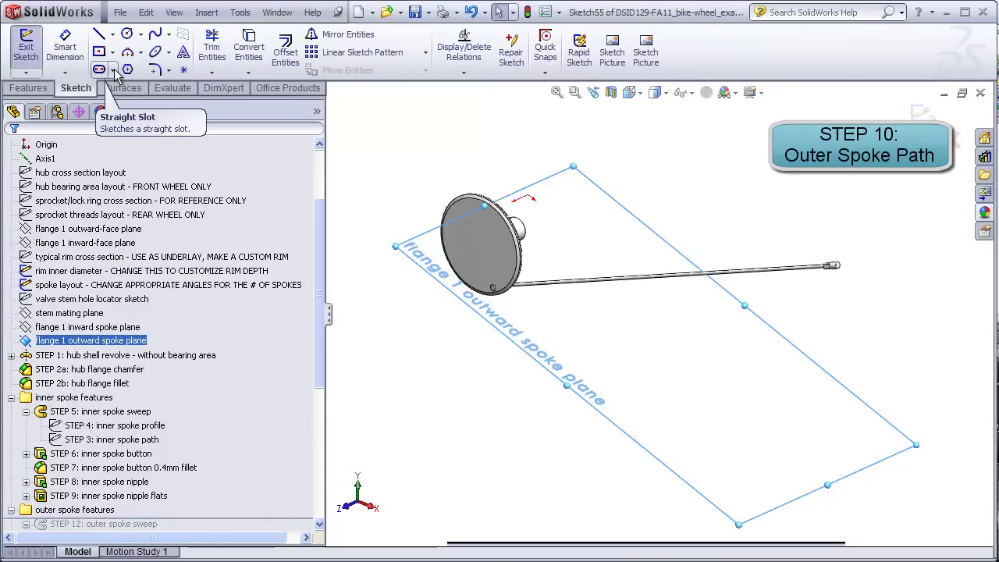
Turn off Hide All Types to show the layout sketches and axis, and view the model from the top
click(174, 13)
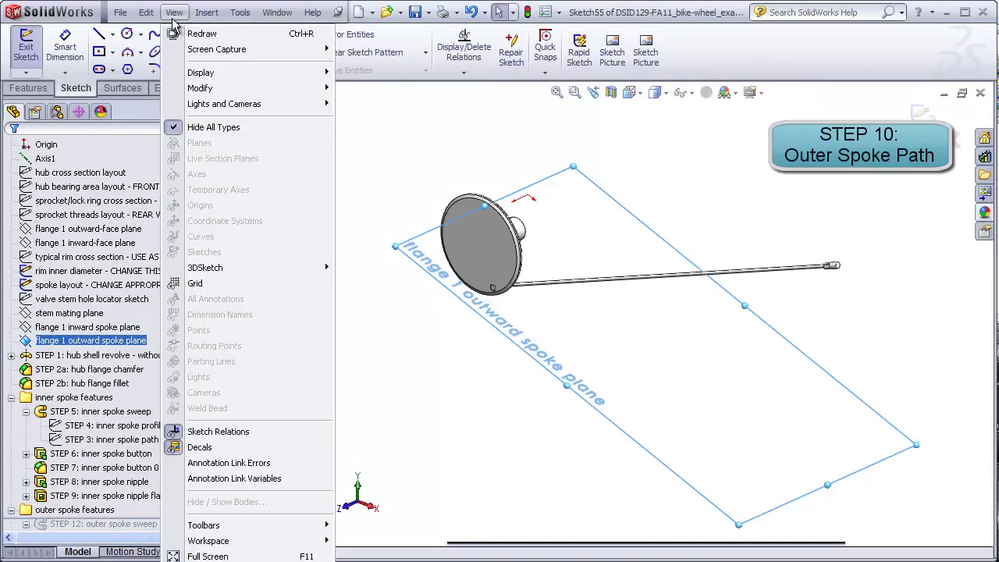
click(270, 127)
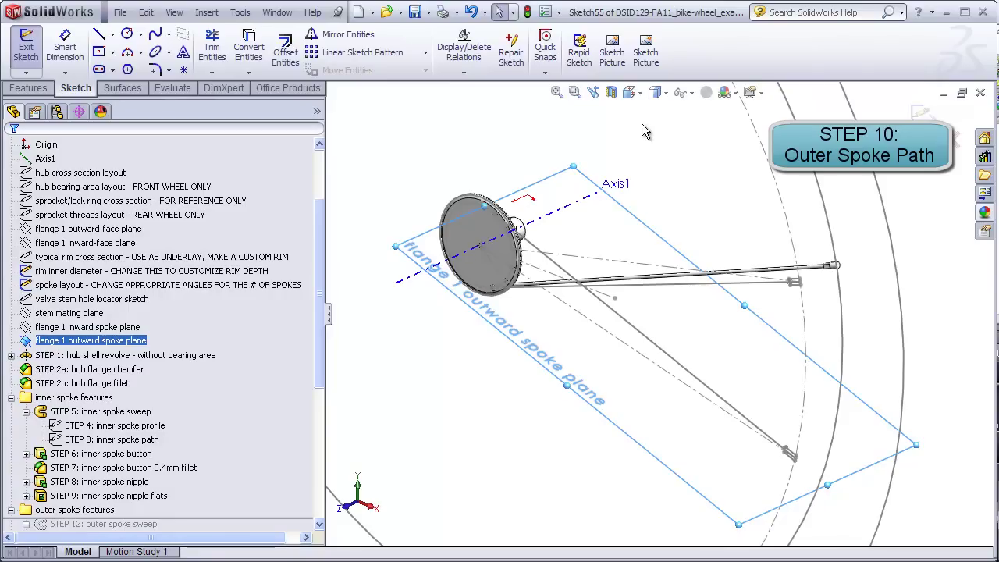
click(641, 95)
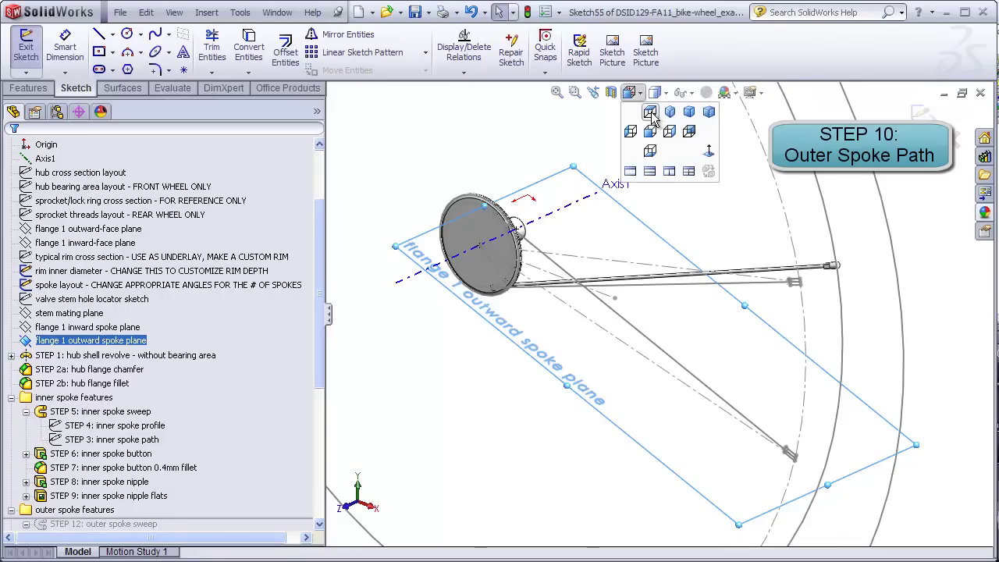
click(651, 114)
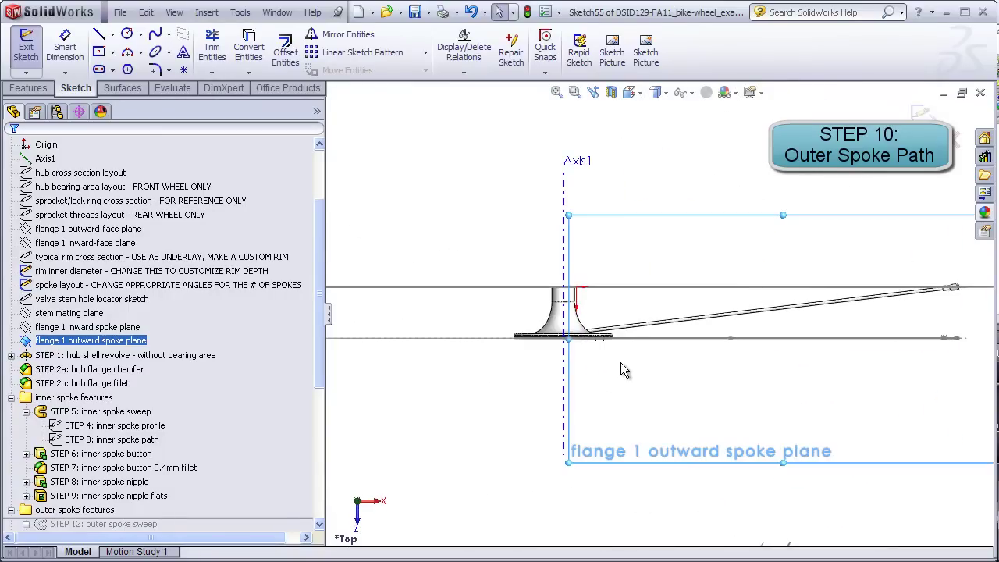
scroll(609, 352, down, 3)
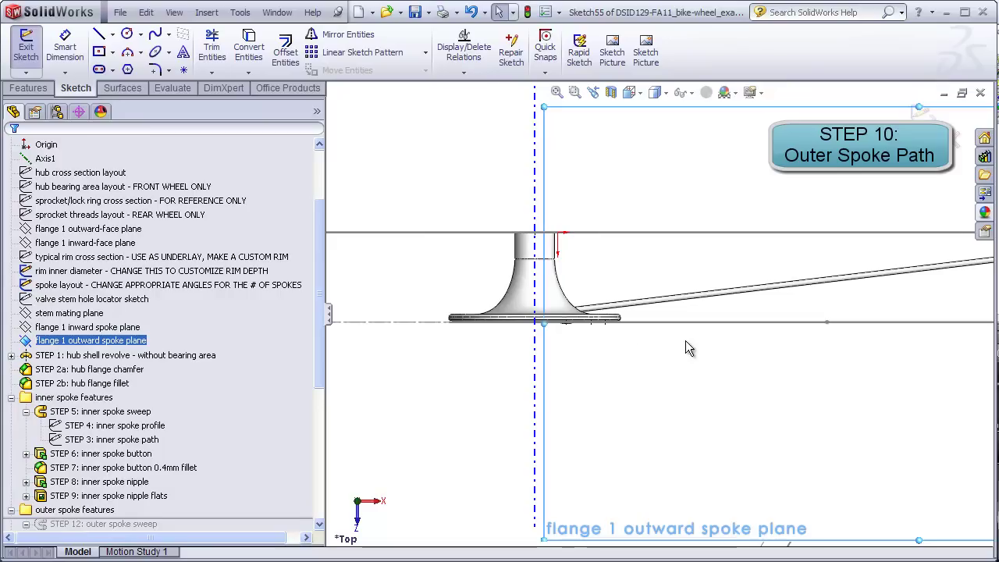
scroll(690, 343, up, 3)
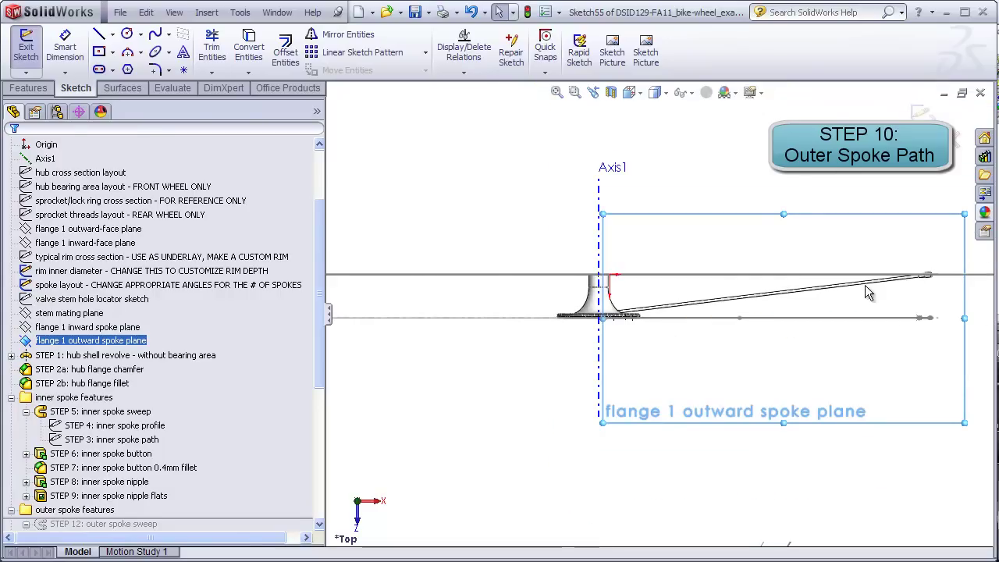
Sketch a vertical line about 31 mm long through the hub flange and, from its outer end, a slanted line about 287 mm long toward the rim
click(100, 35)
scroll(607, 320, down, 2)
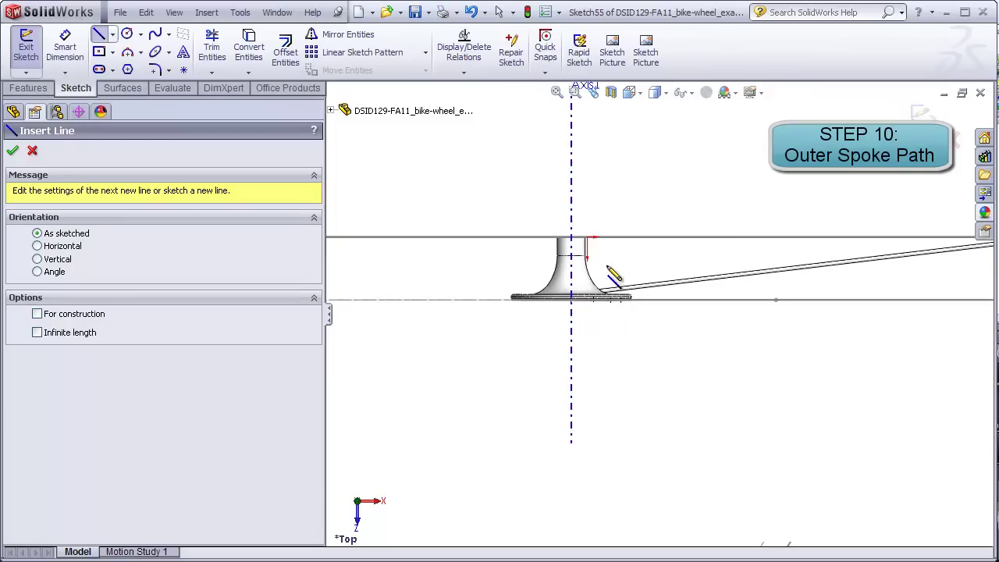
click(607, 268)
click(615, 331)
scroll(791, 346, up, 3)
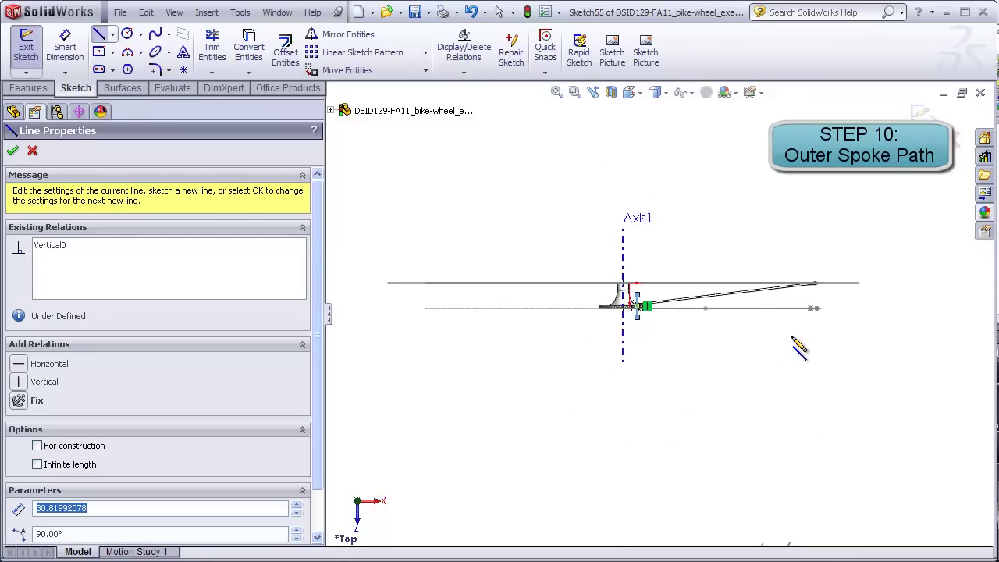
scroll(784, 312, down, 2)
click(512, 332)
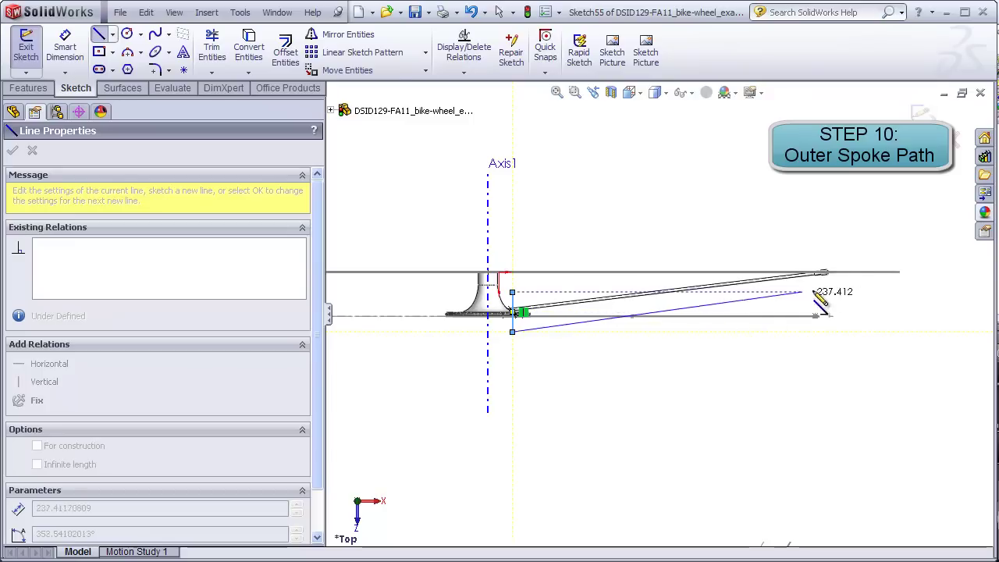
click(863, 282)
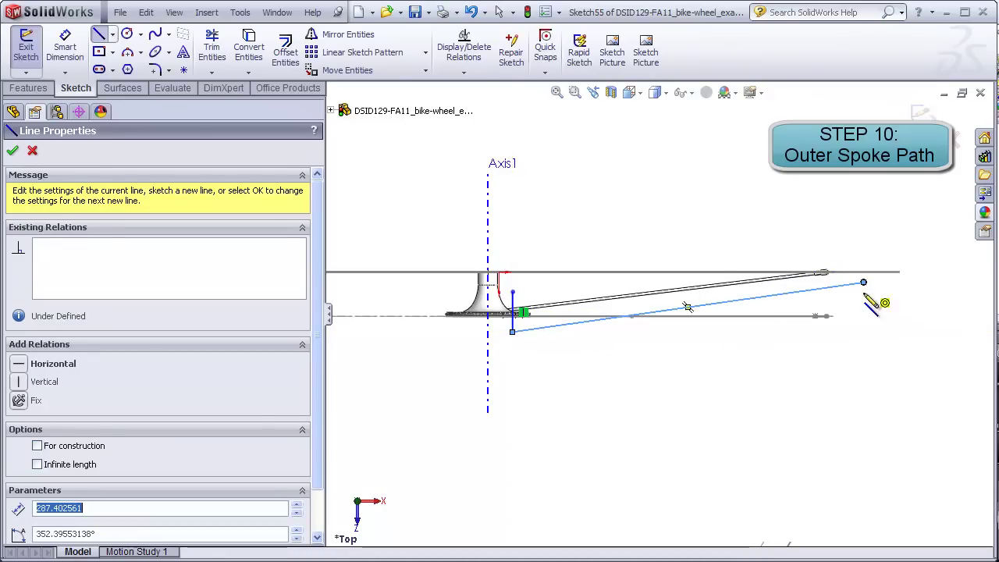
key(Escape)
Make the vertical line of the outer spoke path coincident with the uppermost spoke hole centre of the spoke layout sketch
middle_drag(833, 391, 549, 304)
scroll(548, 304, down, 5)
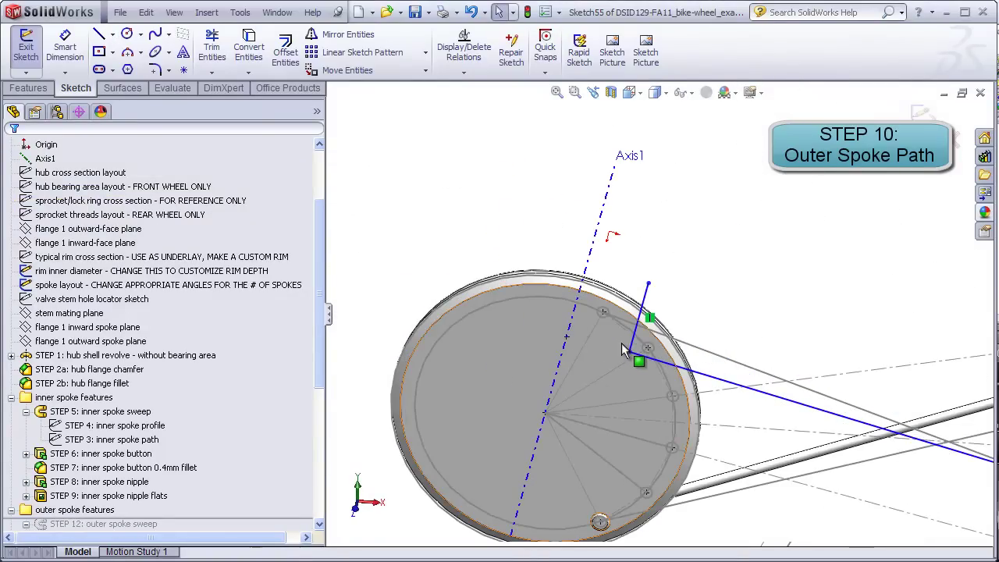
middle_drag(612, 343, 601, 331)
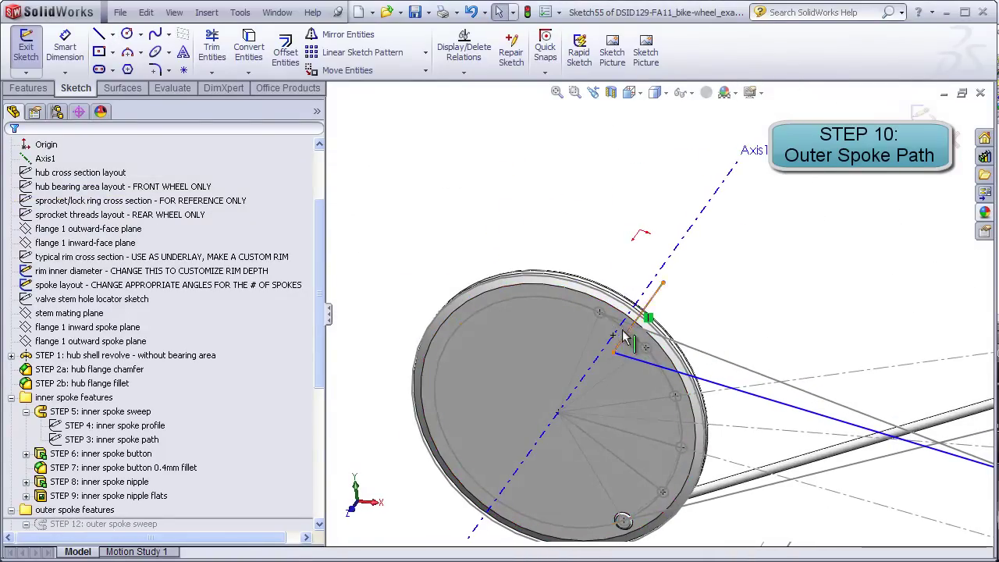
scroll(587, 317, down, 3)
click(587, 295)
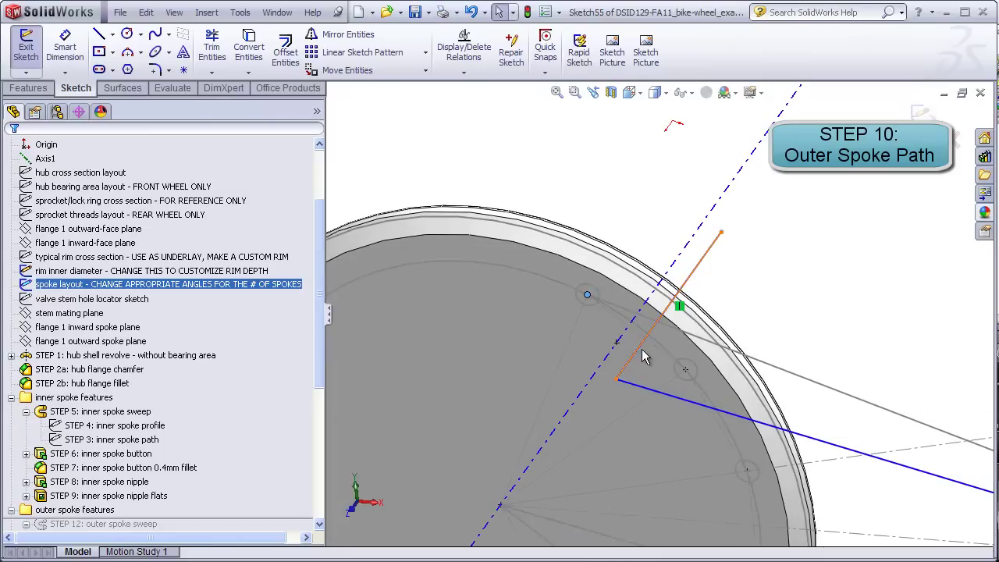
ctrl+click(639, 348)
click(17, 421)
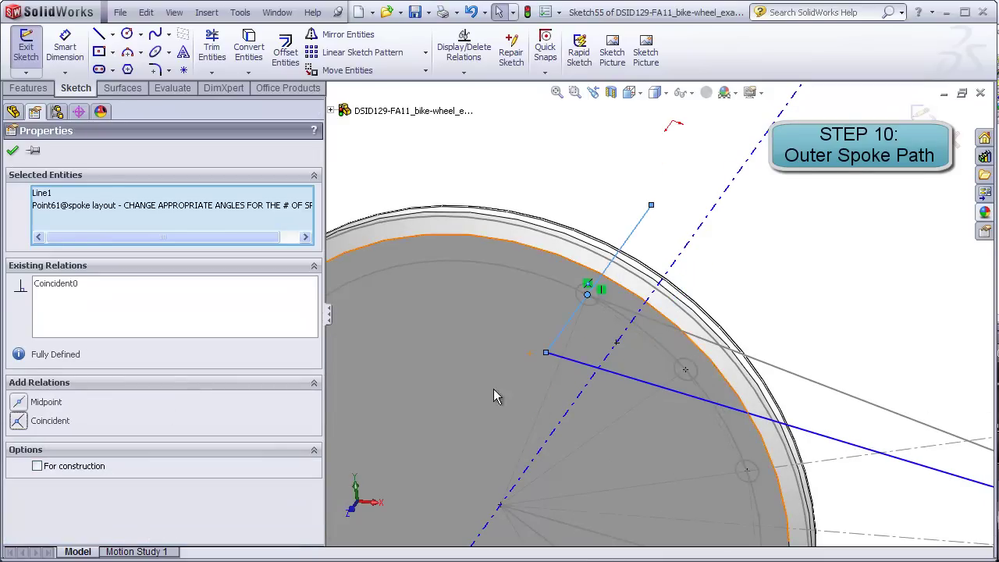
click(847, 365)
Place a sketch point on the slanted spoke line near its rim end, just beyond the rim inner diameter circle
scroll(846, 364, up, 3)
scroll(846, 364, up, 3)
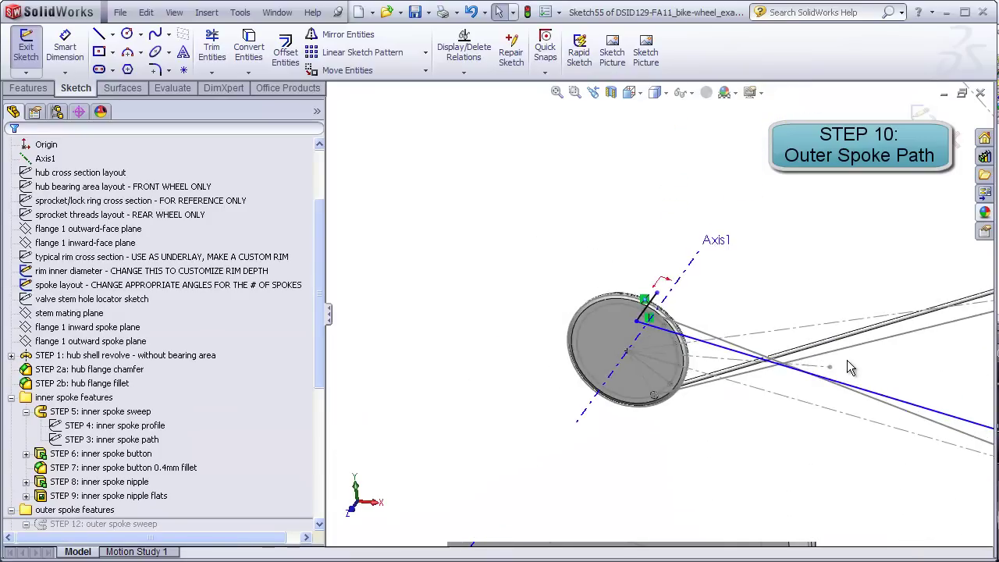
scroll(460, 212, down, 3)
click(183, 70)
scroll(880, 459, down, 3)
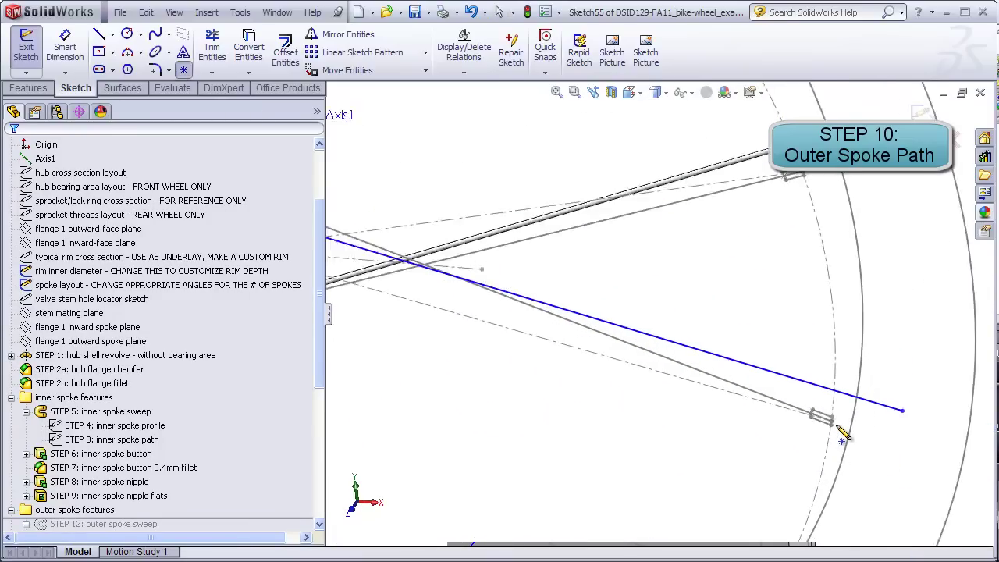
click(867, 380)
key(Escape)
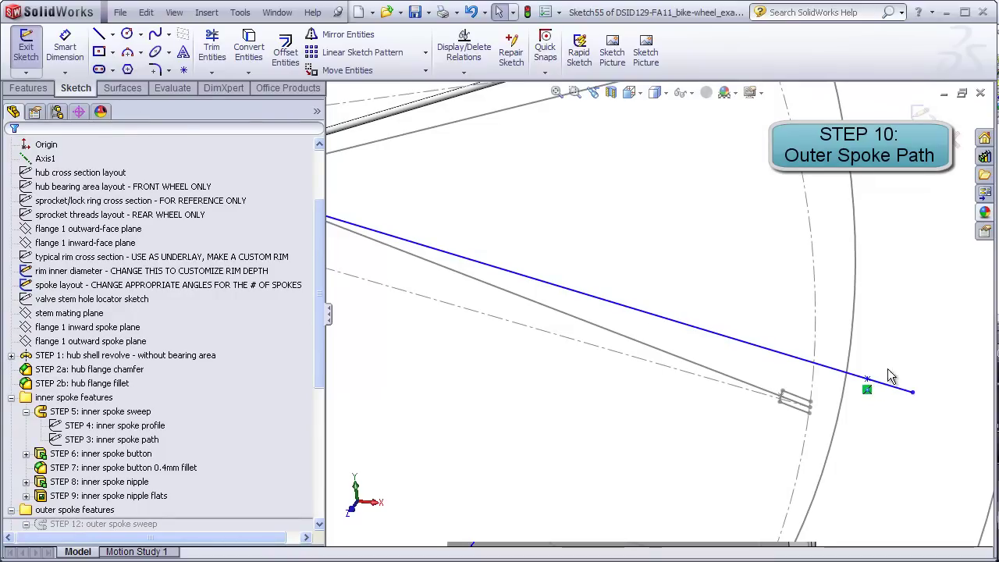
Add a Pierce relation between the new sketch point and the rim inner diameter circle
click(867, 380)
ctrl+click(848, 348)
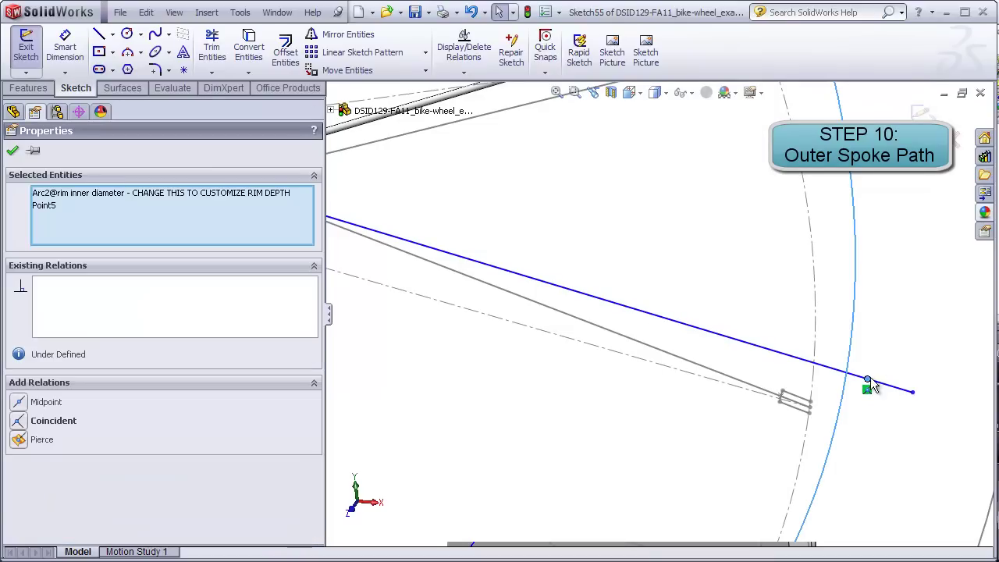
scroll(835, 356, down, 5)
mouse_move(835, 356)
middle_down()
mouse_move(831, 330)
mouse_move(848, 294)
mouse_move(858, 296)
middle_up()
middle_drag(831, 330, 825, 332)
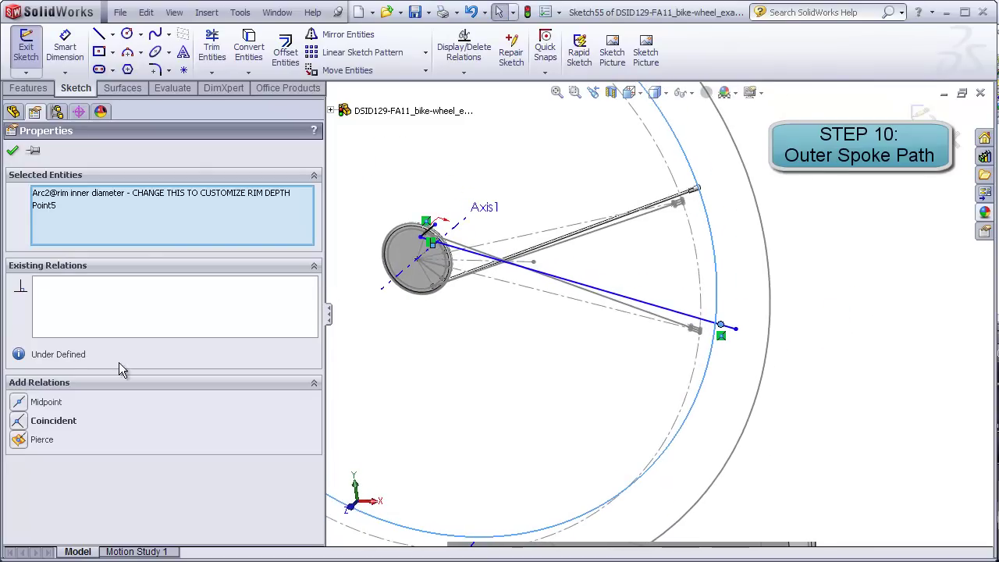
click(18, 440)
click(557, 373)
Dimension the distance from the pierced point to the slanted line's outer end as 1 mm
click(65, 49)
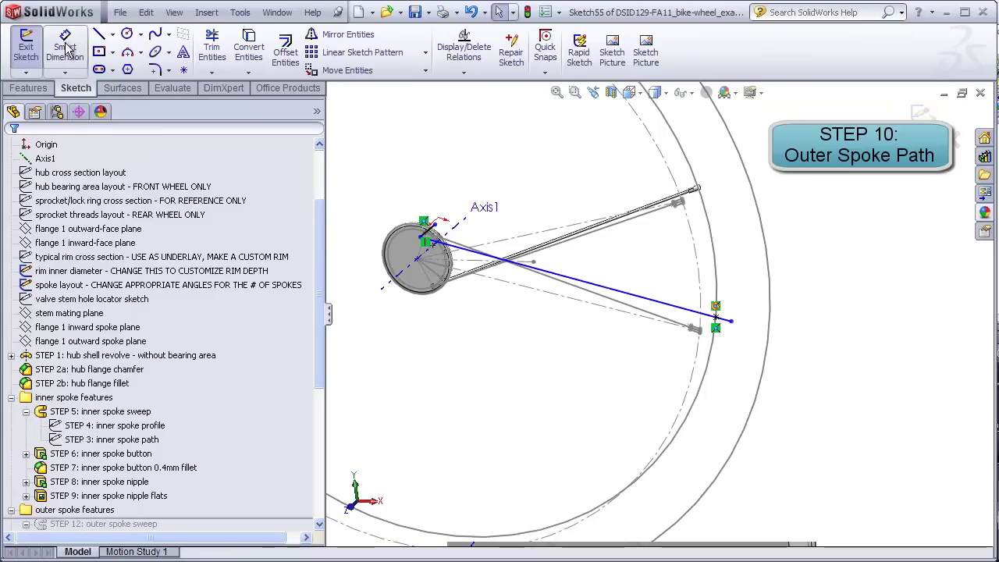
scroll(711, 318, down, 3)
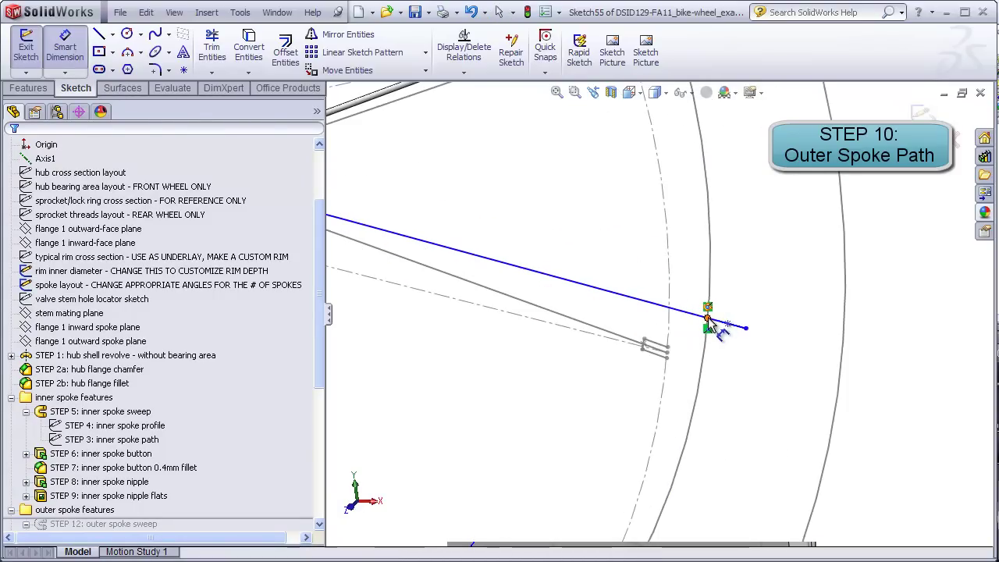
click(706, 318)
click(746, 327)
click(773, 283)
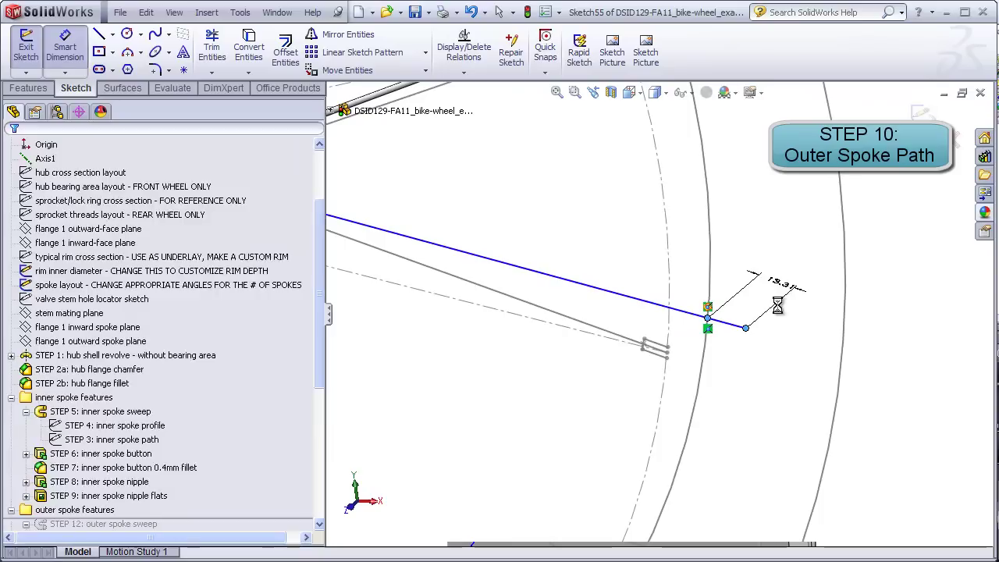
text(1)
key(Return)
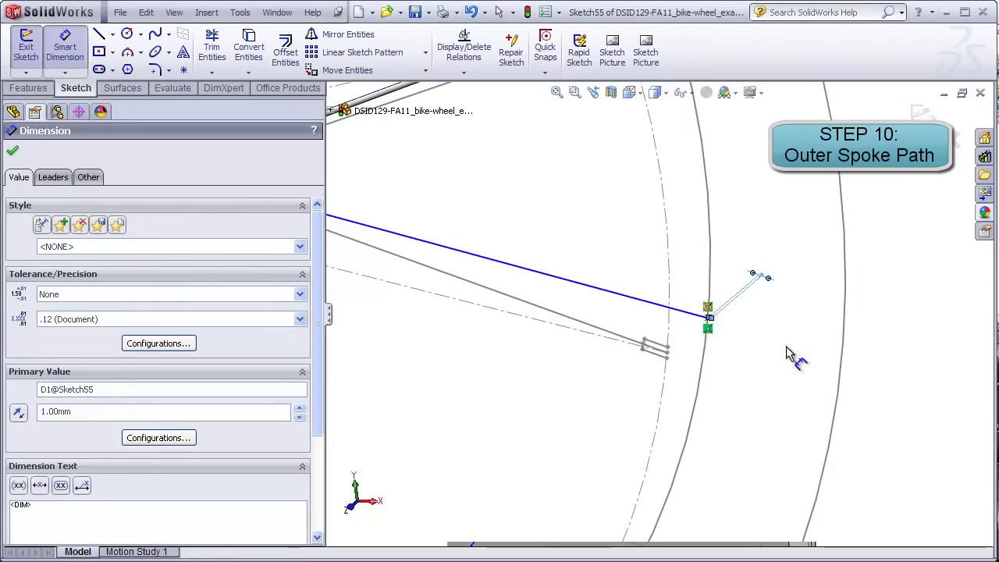
key(Escape)
Round the corner between the vertical and slanted lines of the spoke path with a 1.25 mm sketch fillet
scroll(656, 336, up, 5)
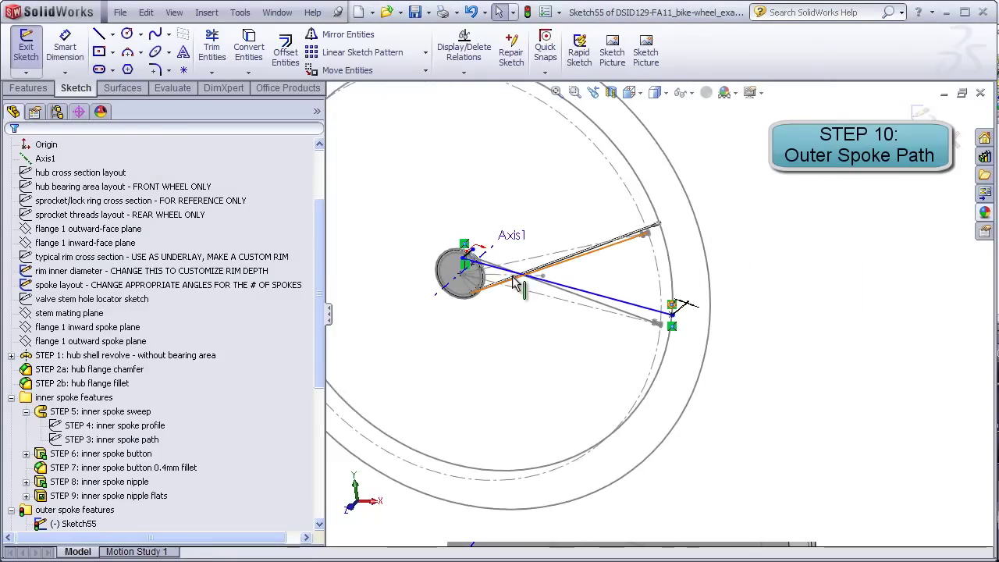
scroll(488, 270, down, 4)
mouse_move(488, 269)
middle_down()
mouse_move(508, 419)
mouse_move(499, 419)
mouse_move(499, 444)
middle_up()
scroll(524, 295, down, 2)
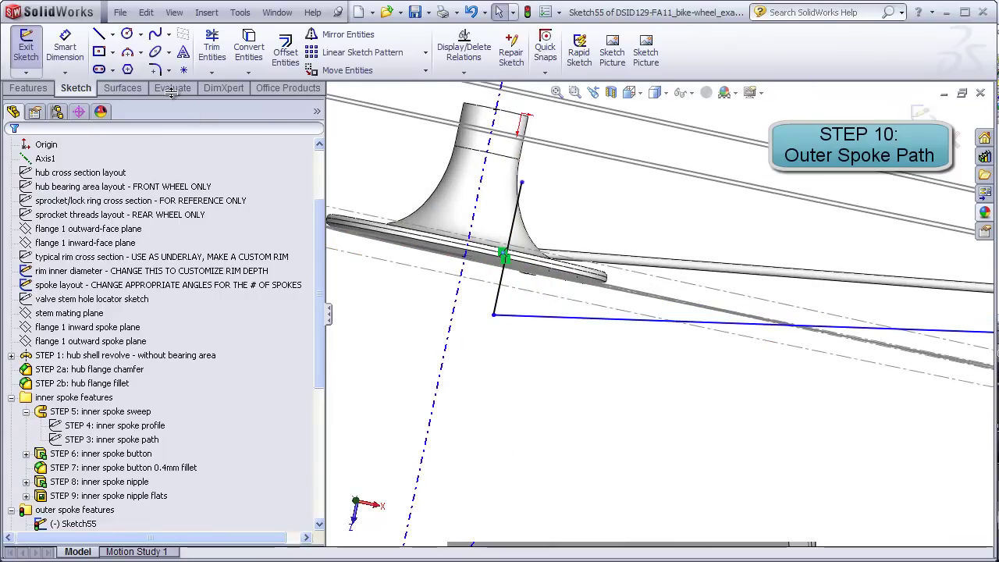
click(154, 72)
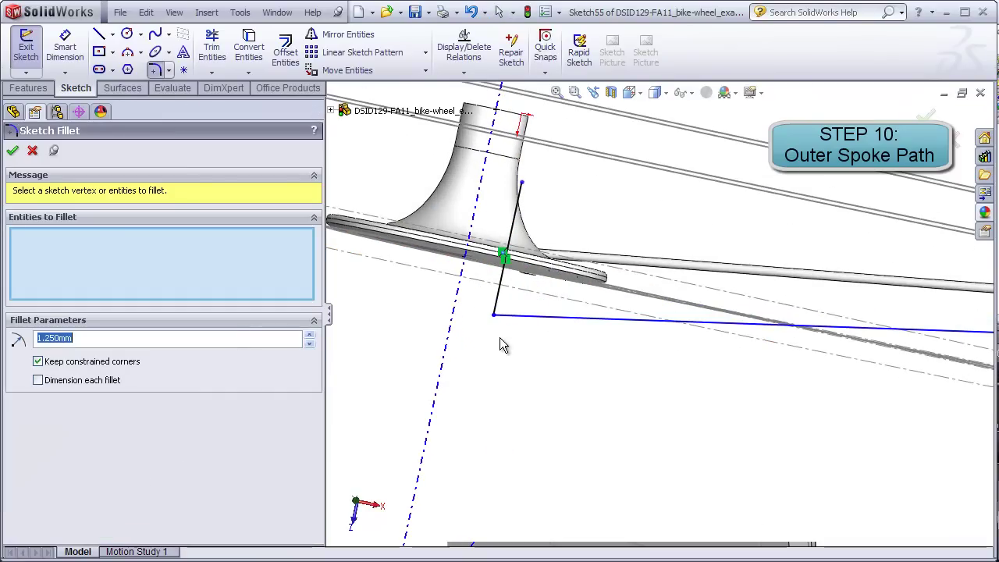
click(495, 312)
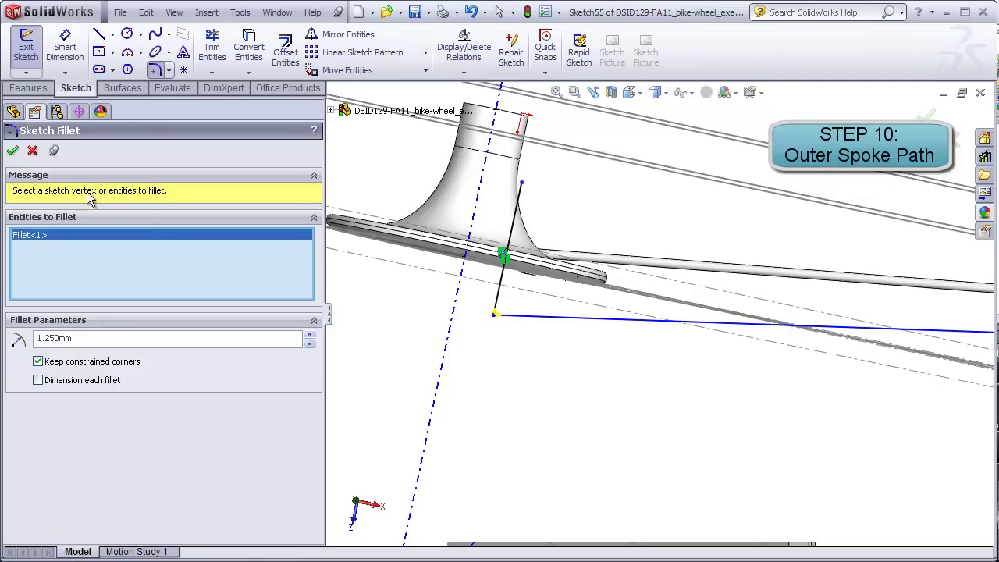
click(13, 152)
middle_drag(529, 393, 531, 374)
scroll(501, 316, up, 3)
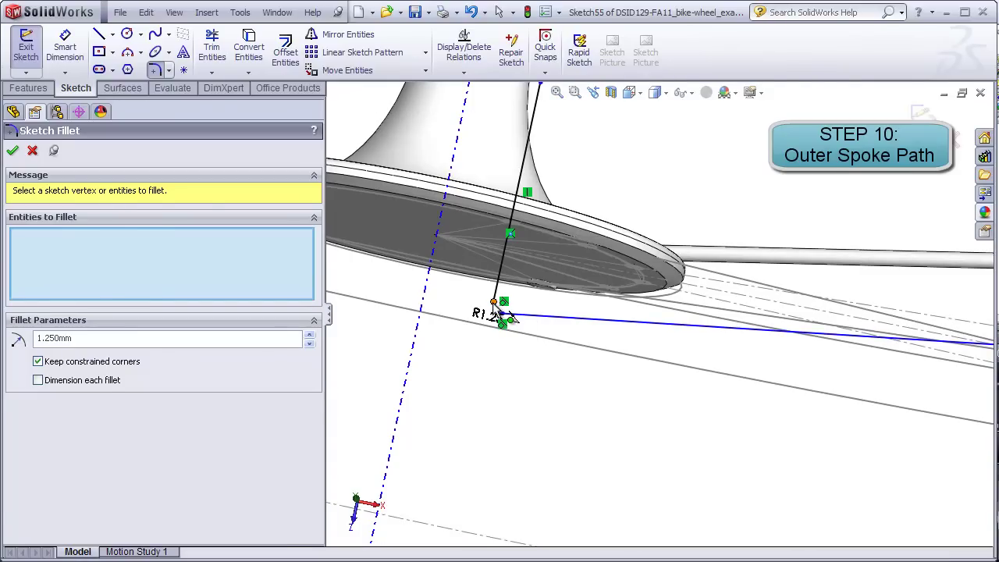
key(Escape)
Make the fillet's endpoint on the vertical line coincident with the flange 1 outward-face plane
mouse_move(511, 316)
middle_down()
mouse_move(500, 316)
mouse_move(525, 320)
mouse_move(376, 303)
middle_up()
click(525, 320)
scroll(318, 246, up, 2)
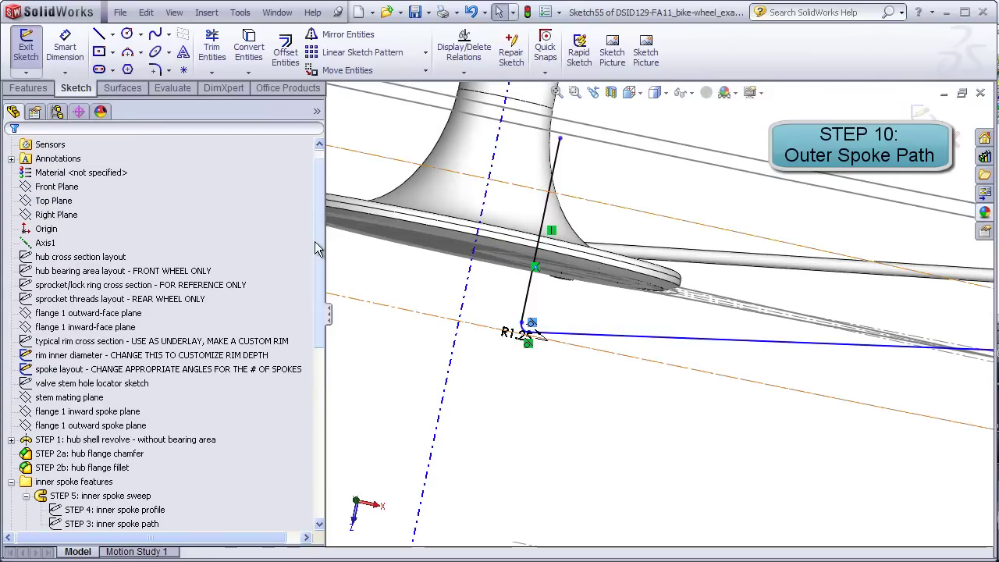
click(113, 314)
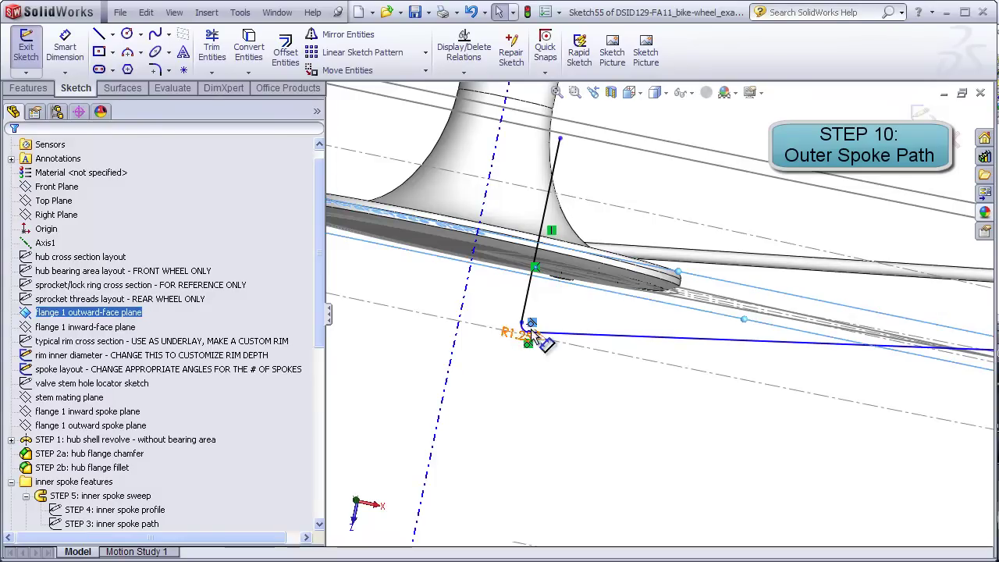
scroll(533, 331, down, 3)
ctrl+click(520, 329)
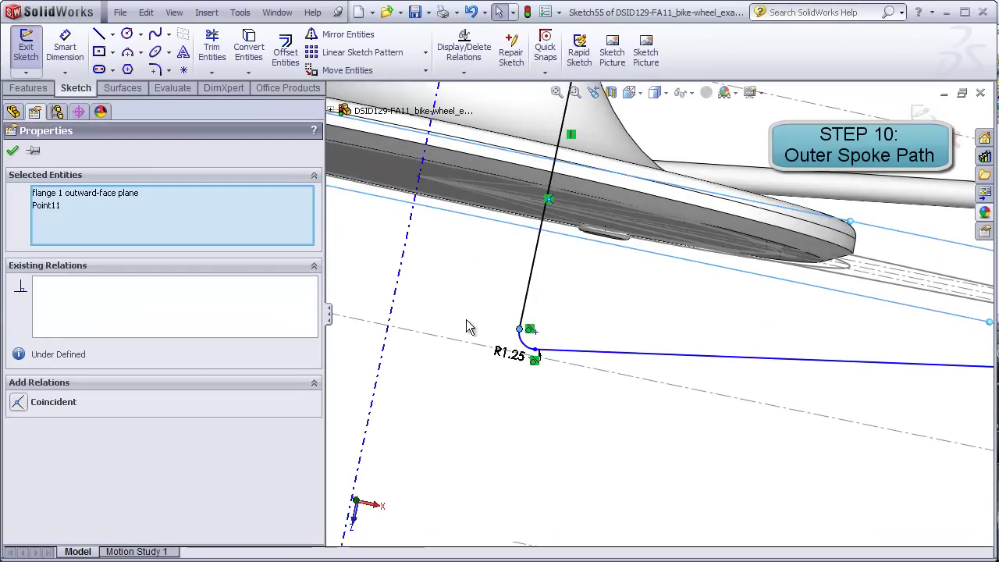
click(19, 401)
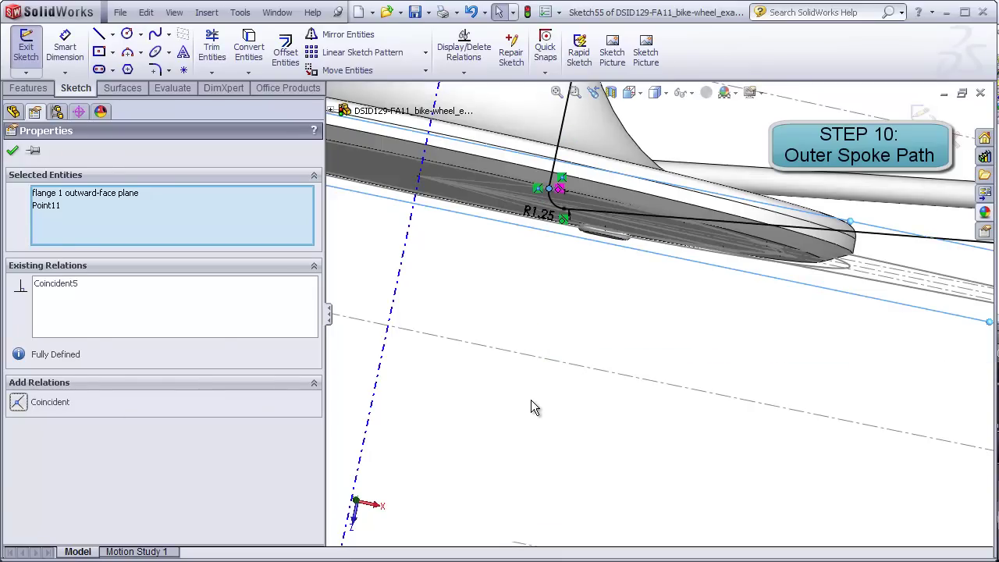
click(535, 403)
Make the free upper end of the vertical line coincident with the flange 1 inward-face plane
scroll(780, 358, up, 3)
middle_drag(755, 333, 869, 330)
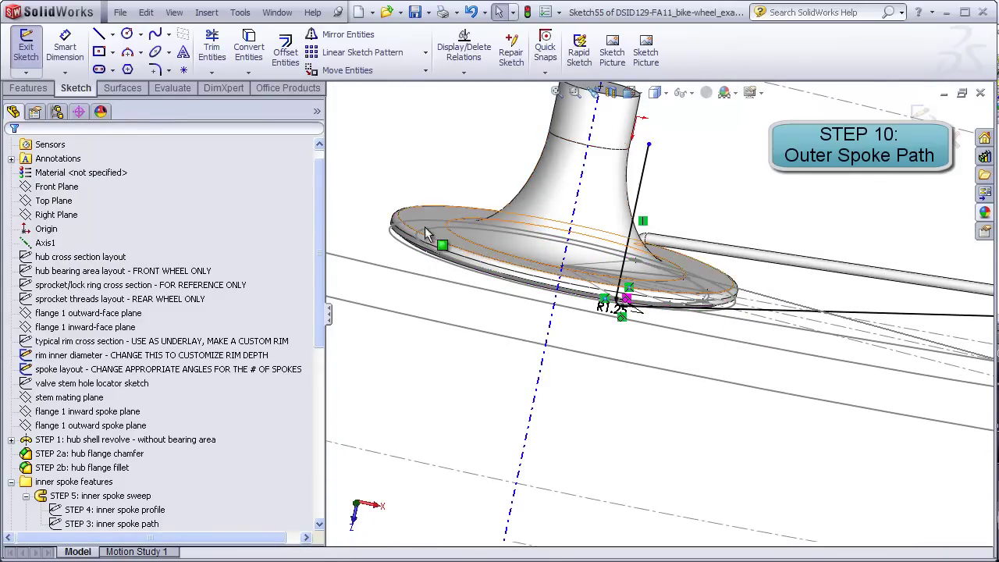
click(113, 327)
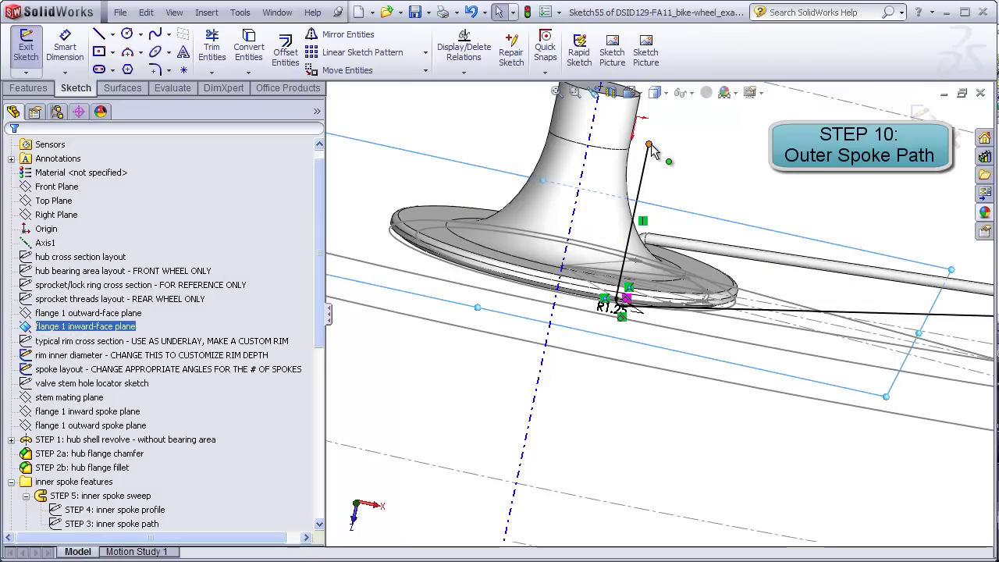
ctrl+click(649, 145)
click(24, 401)
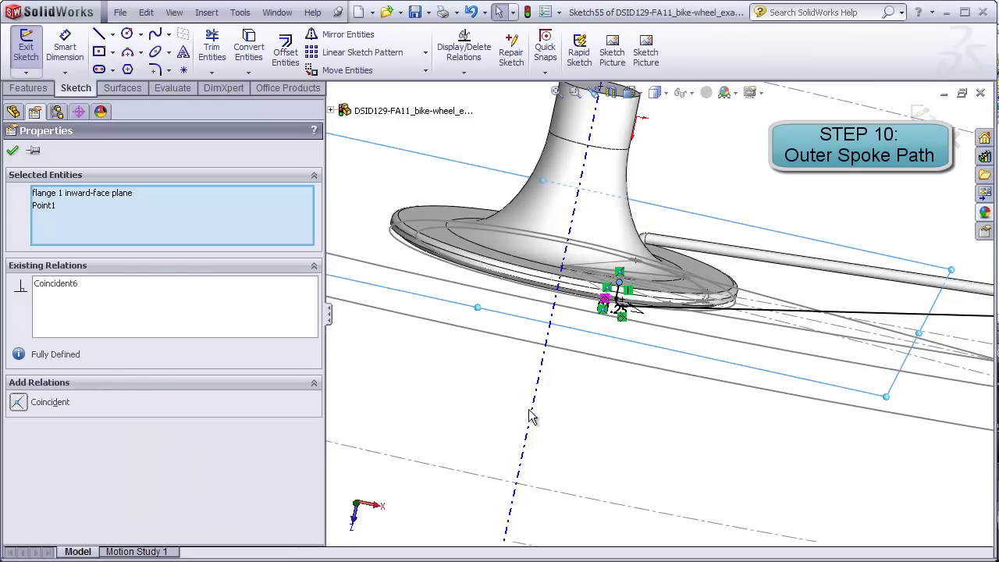
click(645, 403)
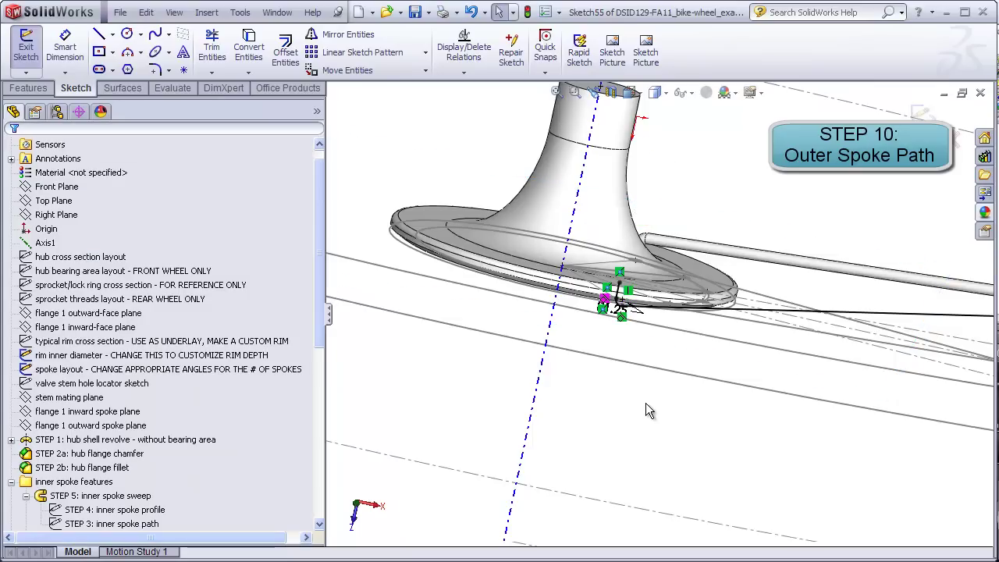
View the model from the top, turn on Hide All Types and turn off the display of sketch relations
click(656, 94)
click(652, 132)
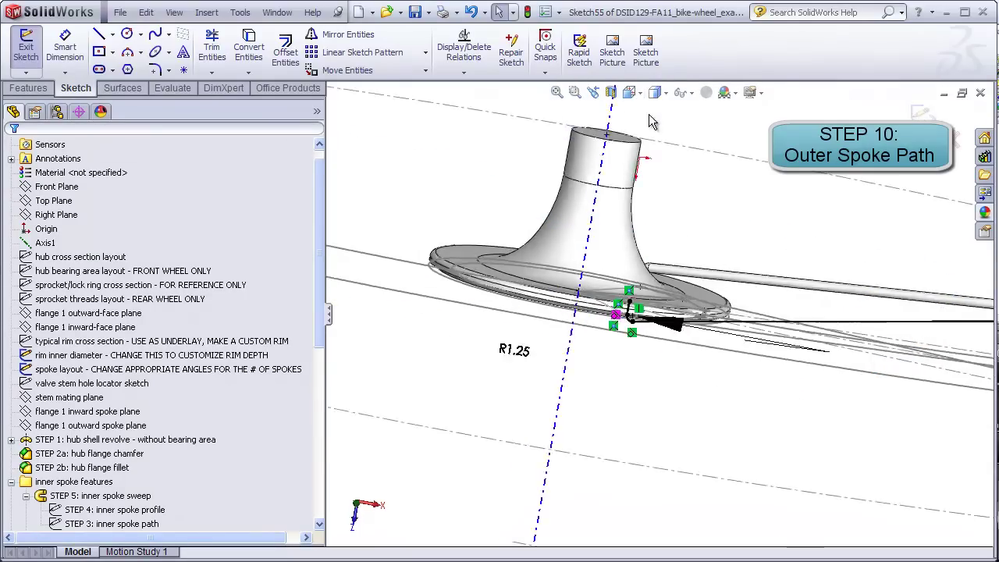
click(174, 12)
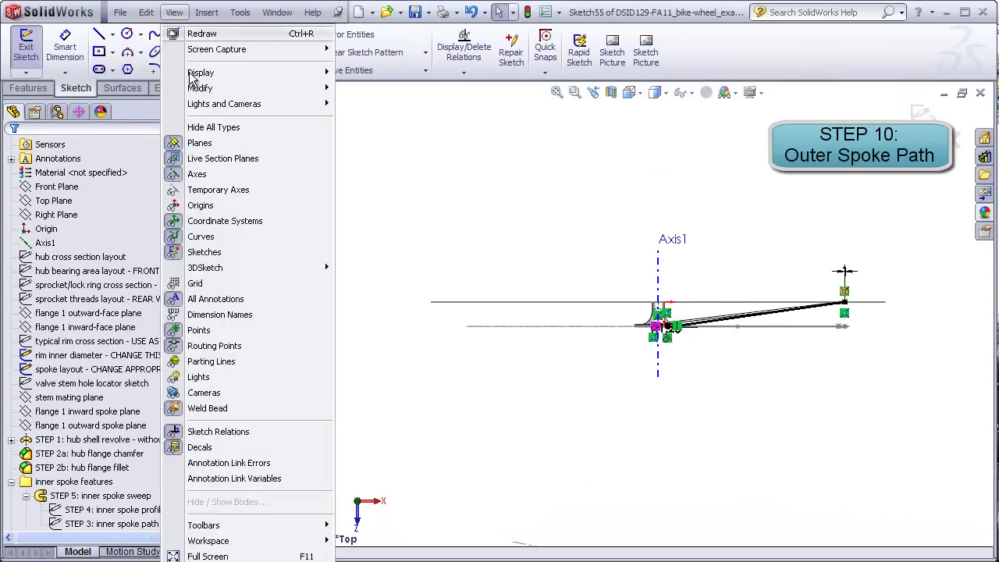
click(213, 127)
scroll(756, 325, down, 3)
scroll(613, 325, down, 1)
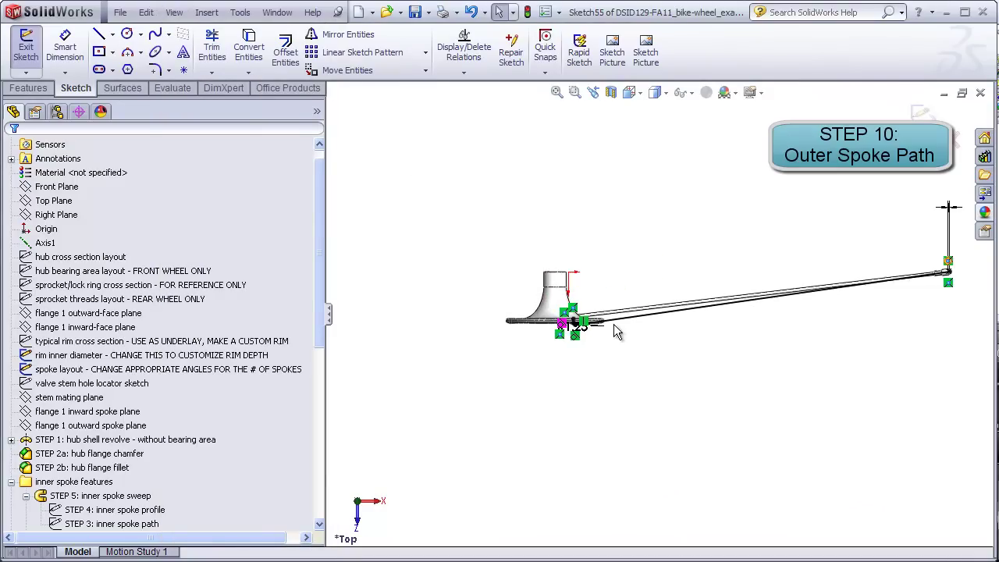
click(176, 13)
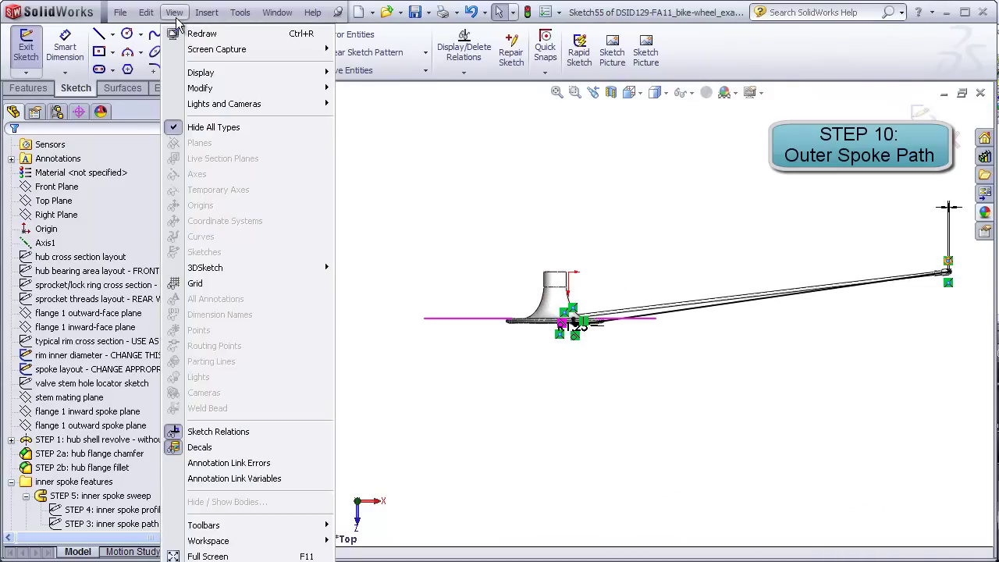
click(224, 430)
Check the outer spoke path from the flange bend to the rim end and exit the sketch
scroll(605, 333, down, 6)
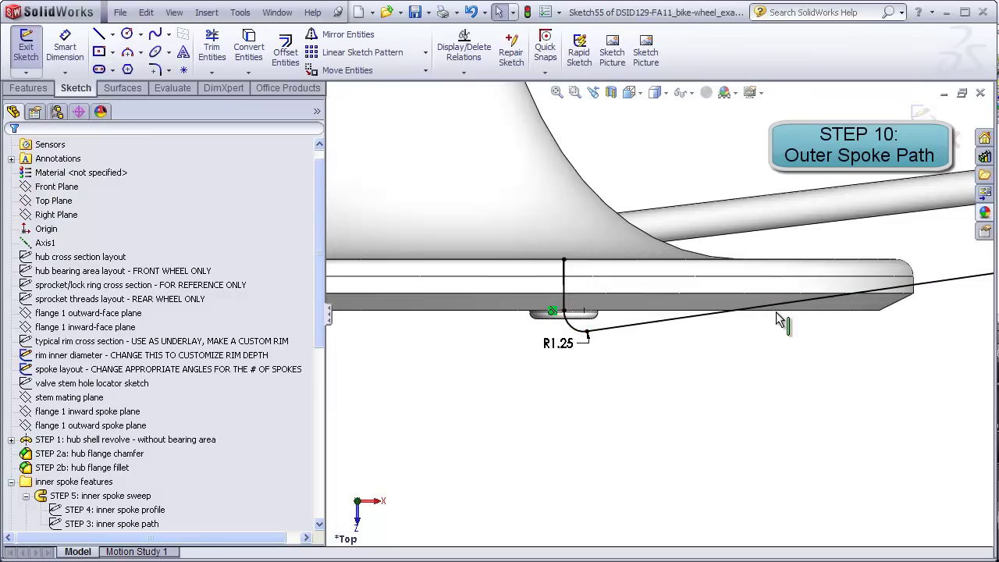
scroll(794, 313, up, 4)
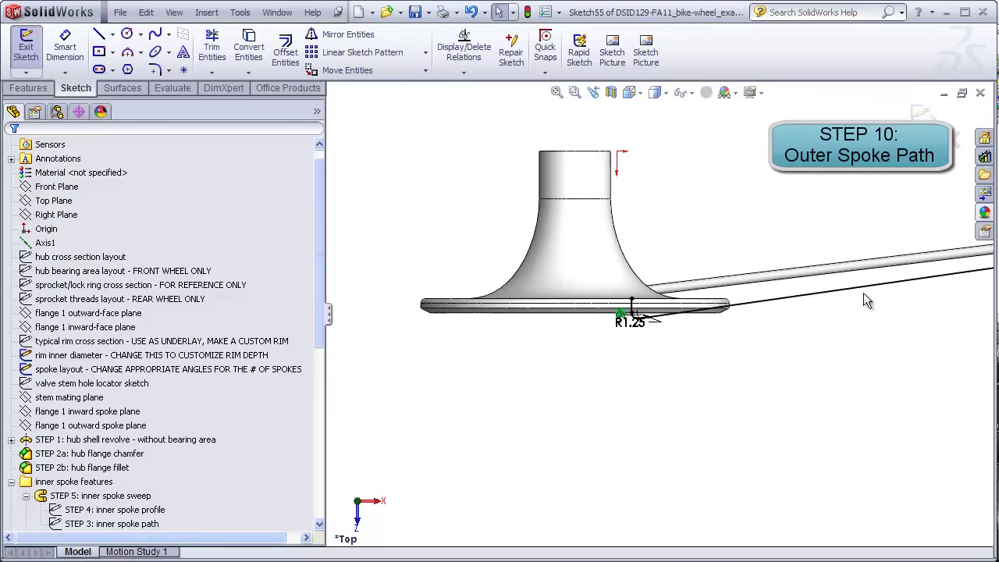
scroll(864, 296, up, 5)
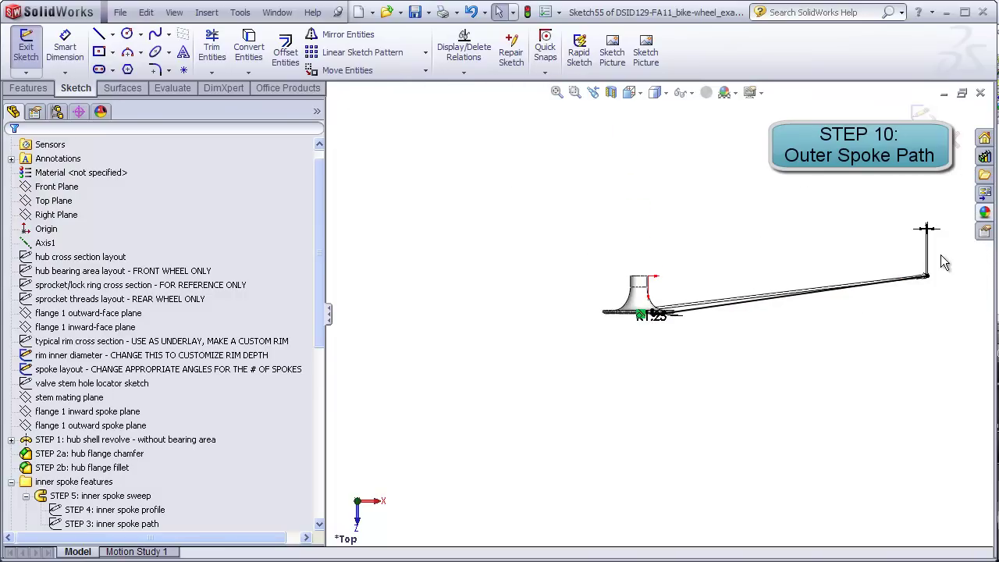
mouse_move(850, 305)
middle_down()
mouse_move(764, 319)
mouse_move(746, 201)
mouse_move(797, 300)
middle_up()
click(922, 115)
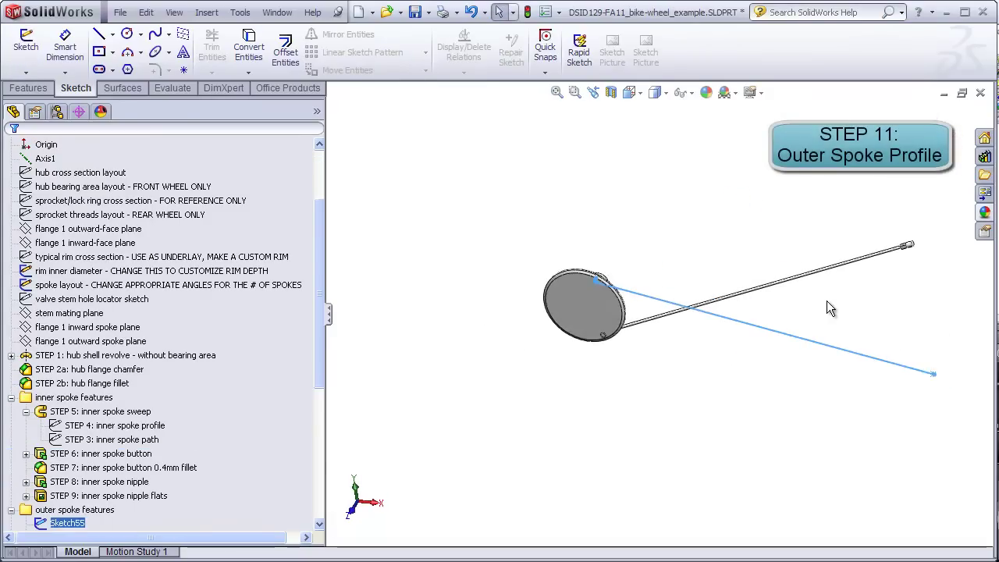
click(661, 246)
mouse_move(664, 247)
middle_down()
mouse_move(606, 214)
mouse_move(501, 289)
mouse_move(599, 301)
mouse_move(692, 253)
middle_up()
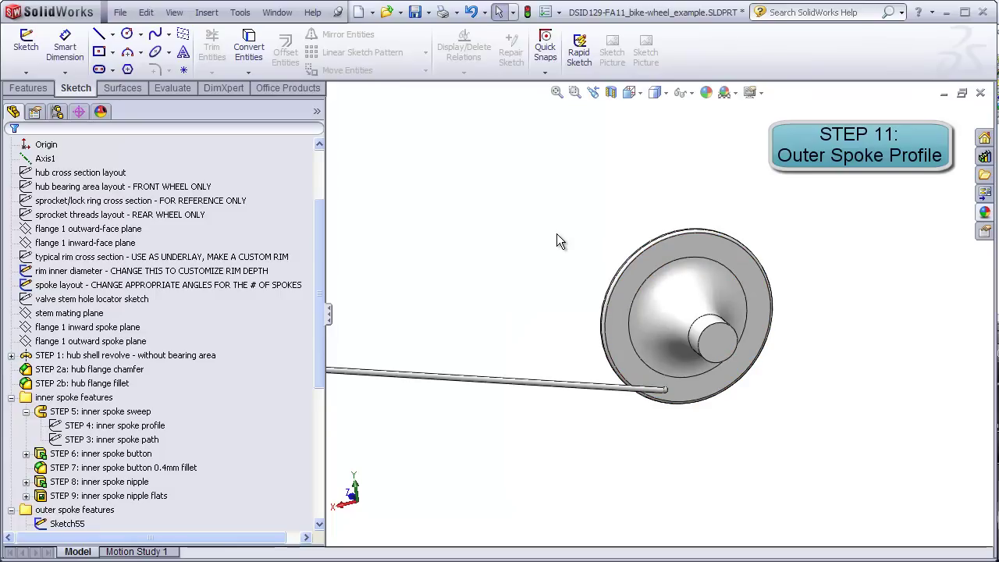
Turn off Hide All Types and start a sketch on the flange 1 inward-face plane
click(174, 12)
click(215, 127)
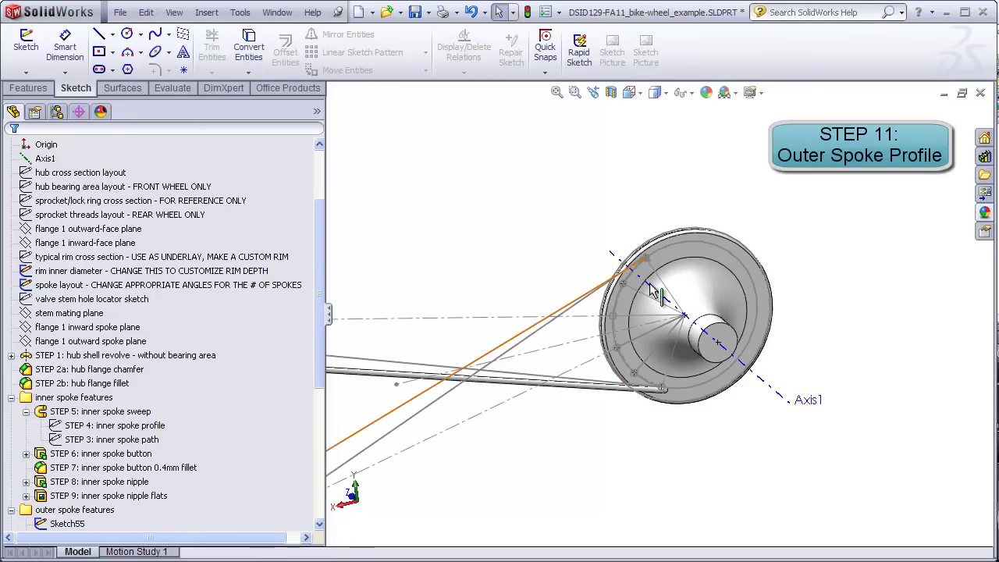
click(71, 231)
click(72, 243)
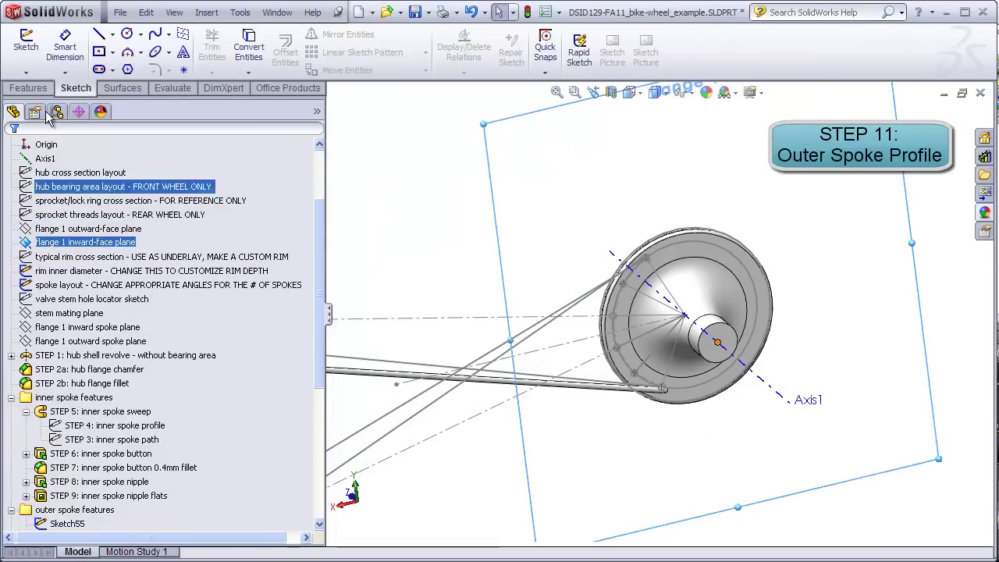
click(25, 48)
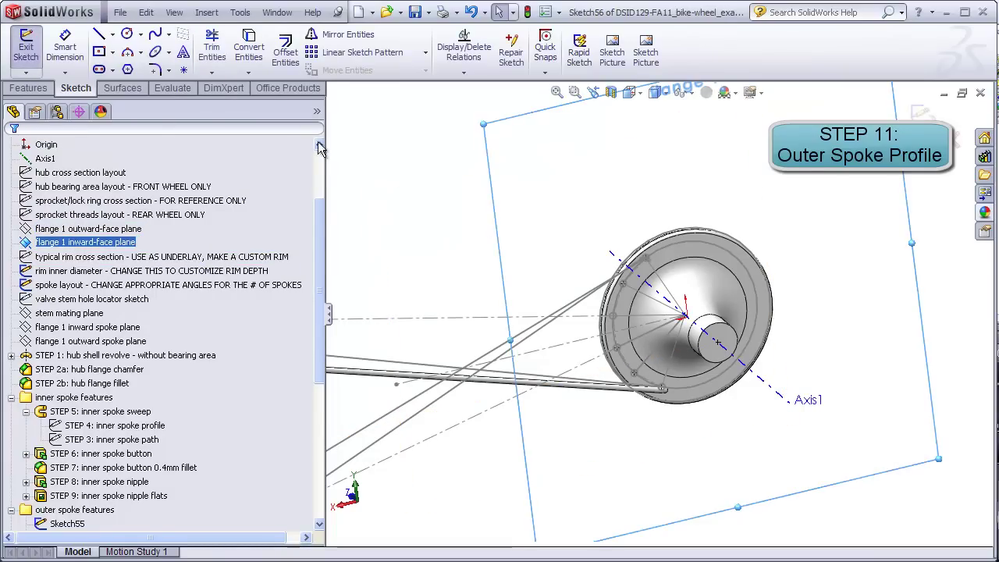
Sketch a circle with a radius of about 4.2 mm in the empty area above the hub flange
scroll(671, 234, down, 5)
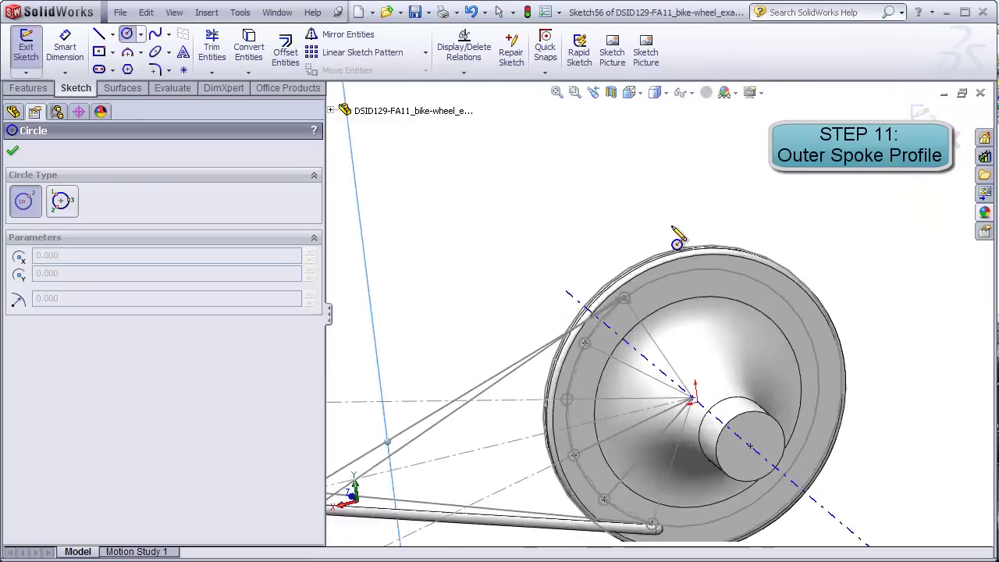
click(591, 243)
click(590, 275)
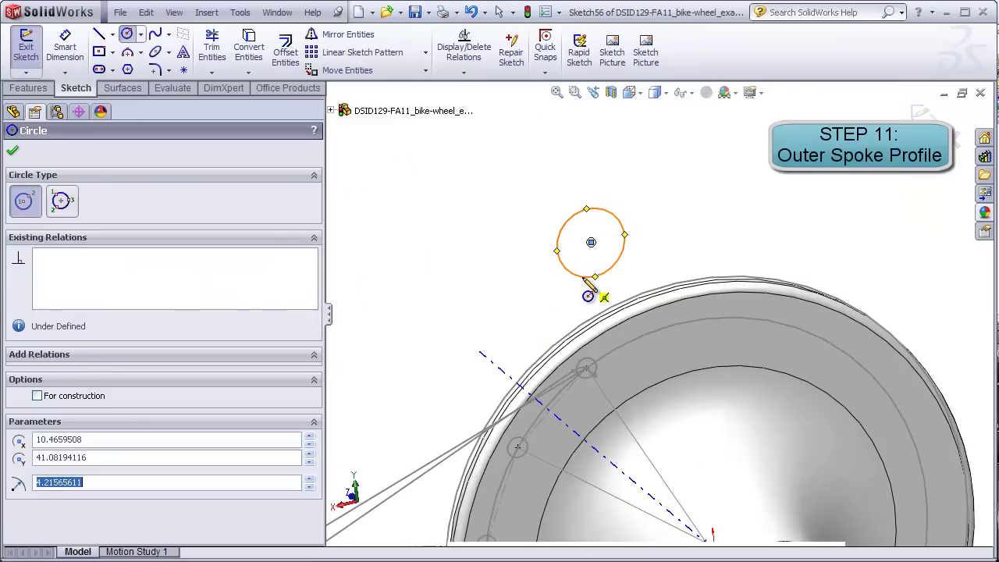
key(Escape)
Dimension the circle's diameter and set it to 2 mm
click(61, 53)
click(615, 219)
click(683, 201)
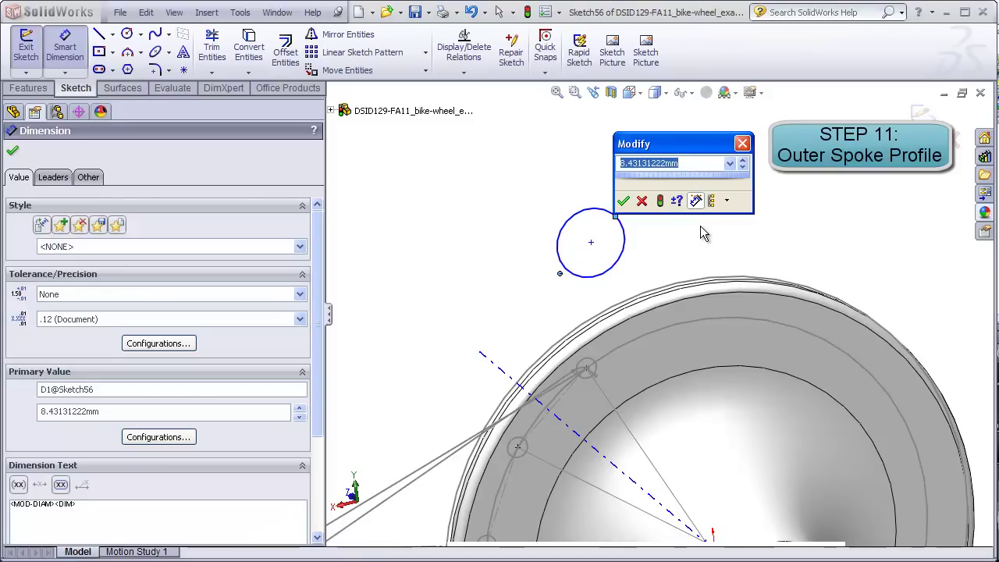
text(2)
key(Return)
key(Escape)
Add a Pierce relation between the circle's centre and the short line of the outer spoke path, and exit the sketch
middle_drag(702, 374, 681, 359)
scroll(620, 362, down, 3)
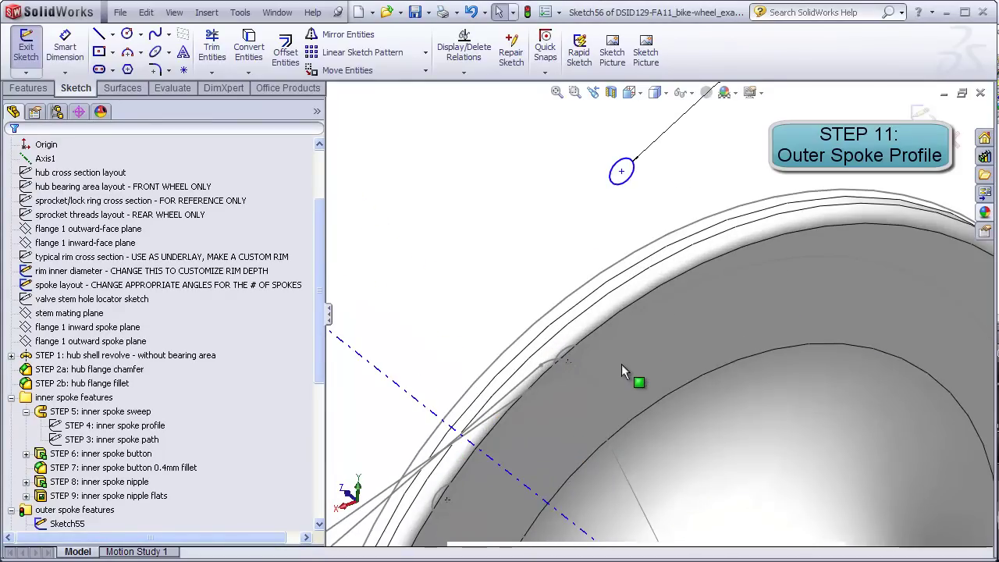
middle_drag(568, 405, 562, 367)
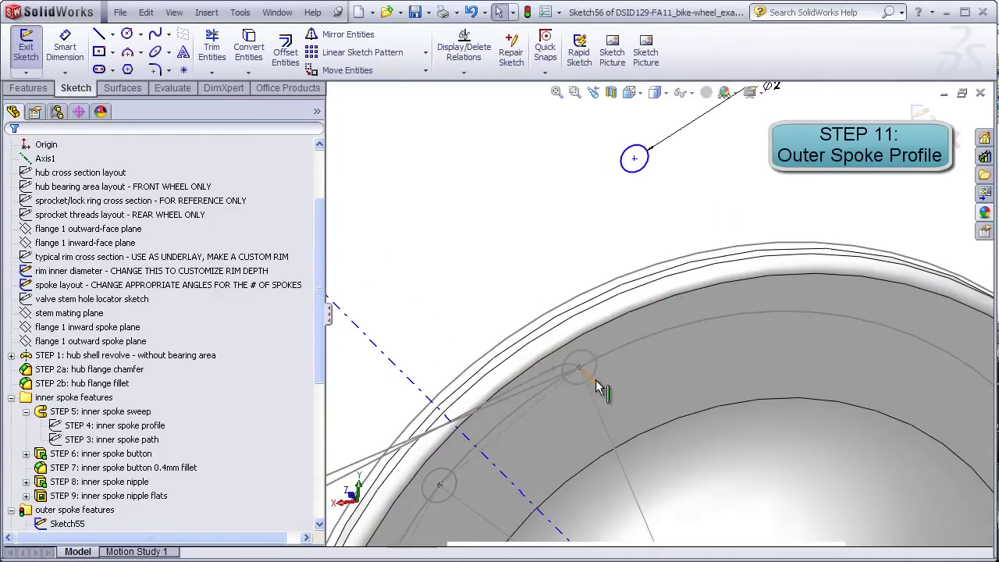
scroll(596, 382, down, 2)
scroll(644, 318, up, 2)
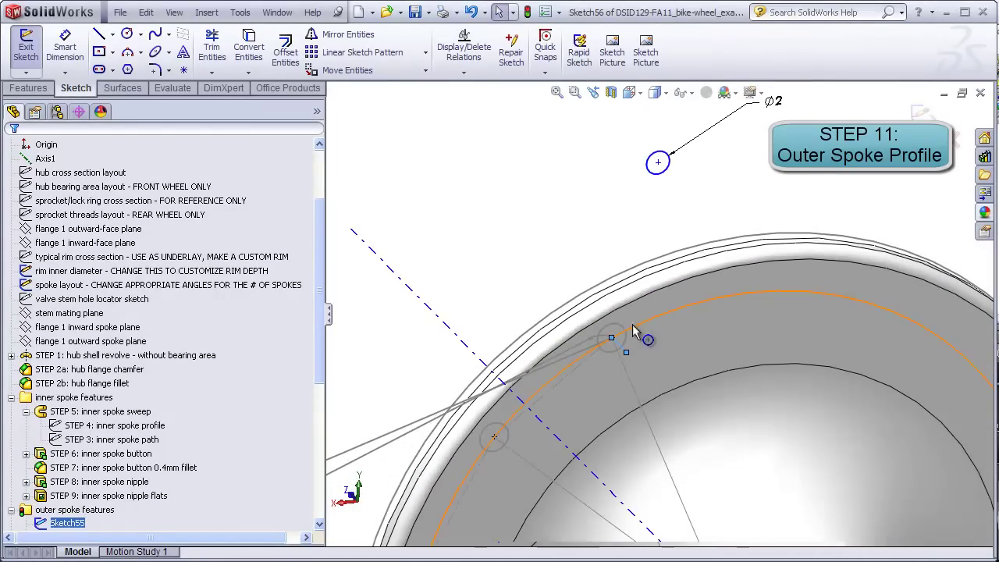
click(655, 164)
ctrl+click(656, 173)
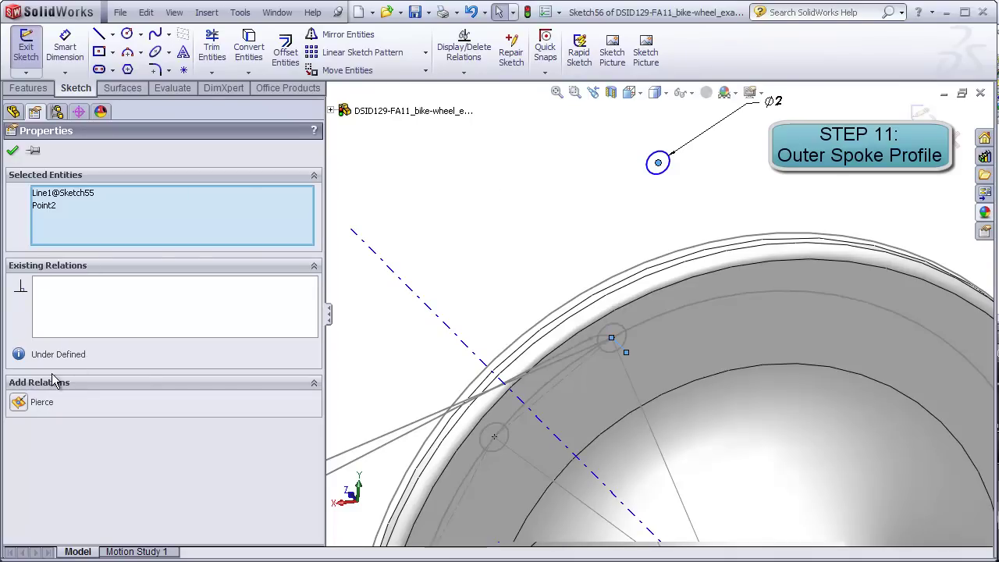
click(18, 402)
click(730, 206)
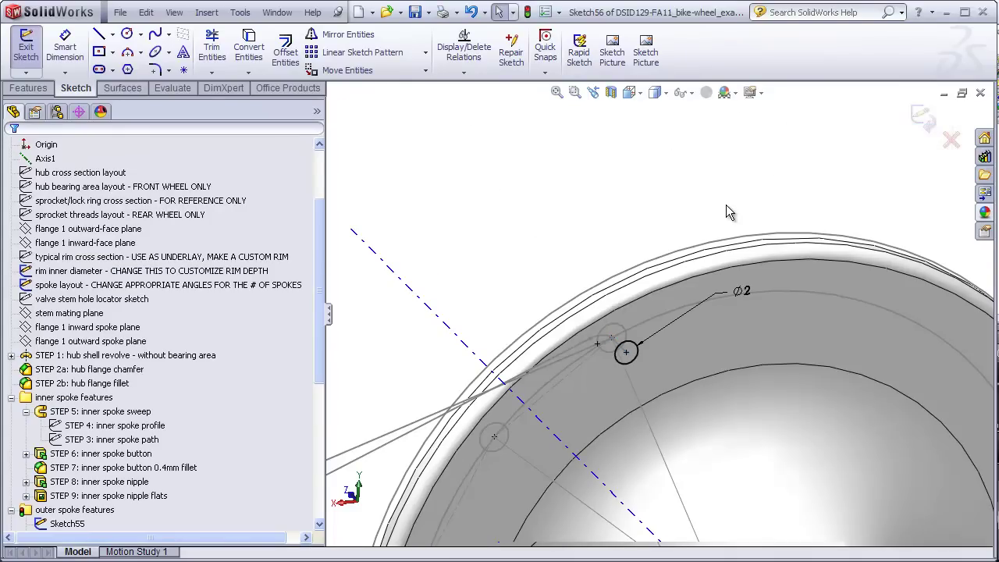
click(922, 117)
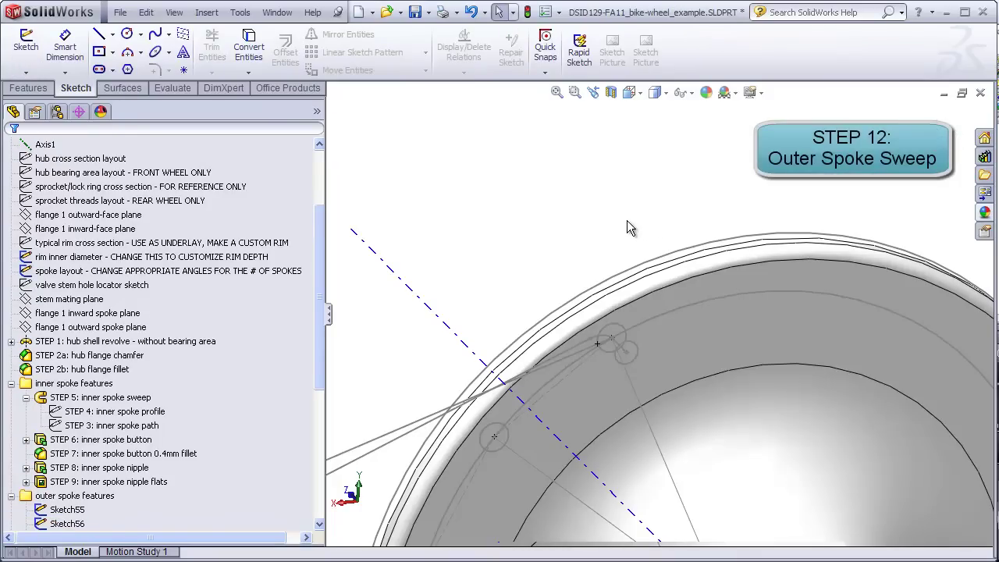
middle_drag(660, 366, 647, 347)
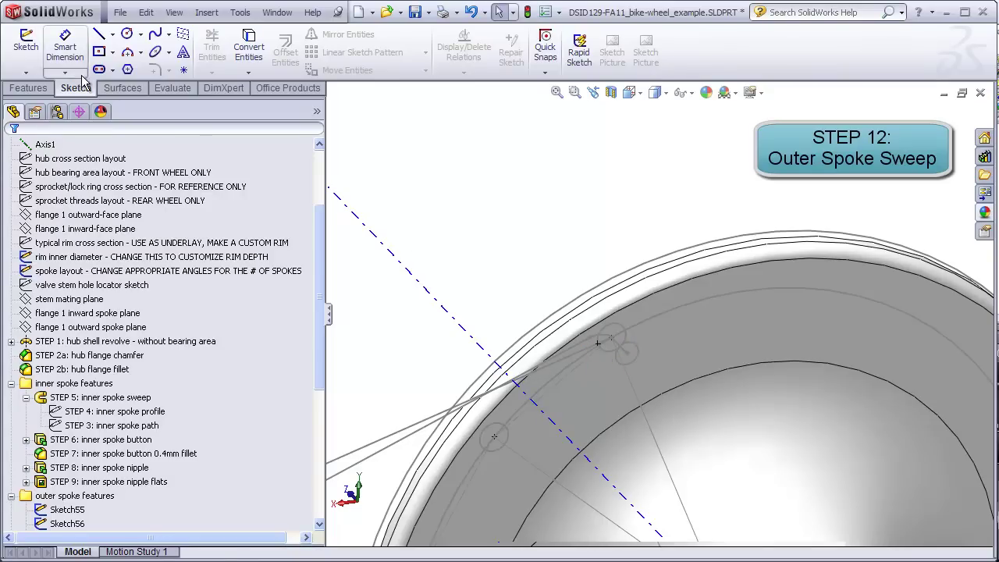
click(28, 87)
click(32, 47)
scroll(647, 373, down, 2)
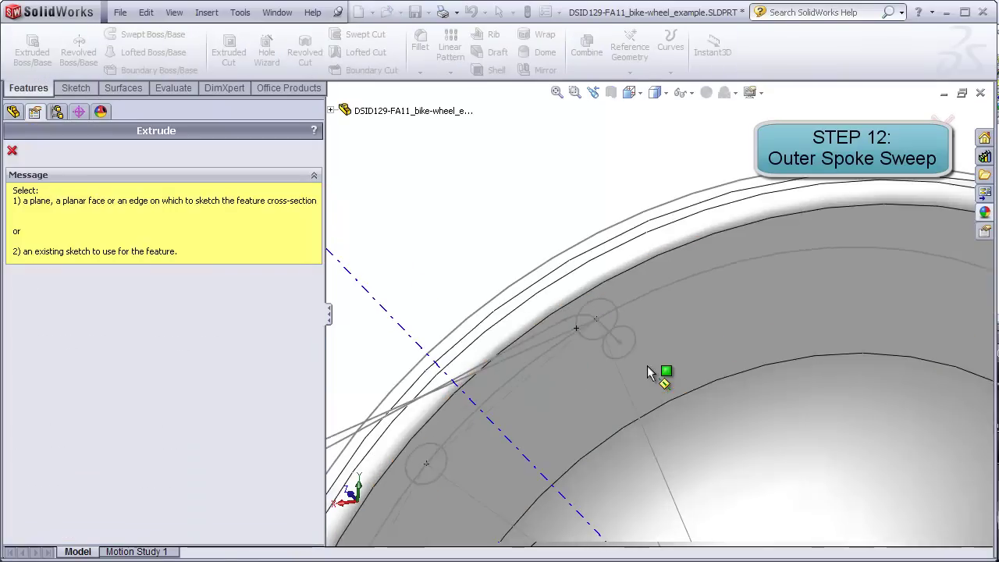
key(Escape)
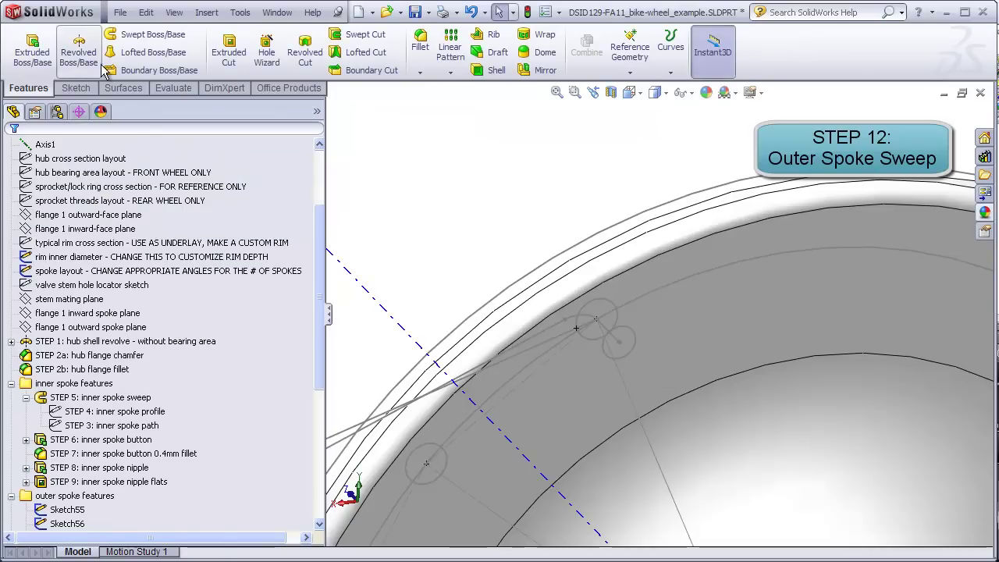
Create a swept boss using the 2 mm circle as the profile and the outer spoke path sketch as the path
click(125, 36)
click(633, 350)
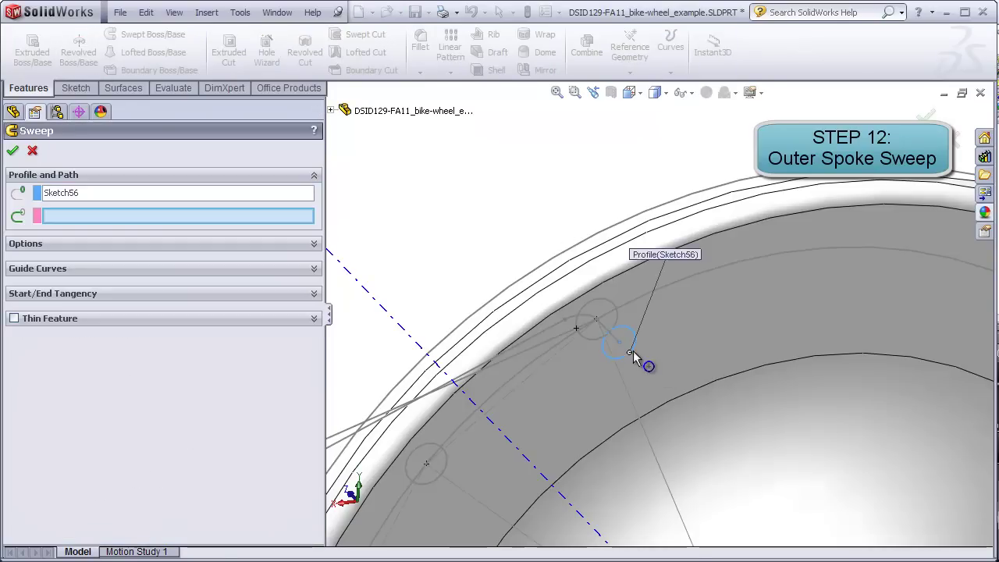
click(607, 332)
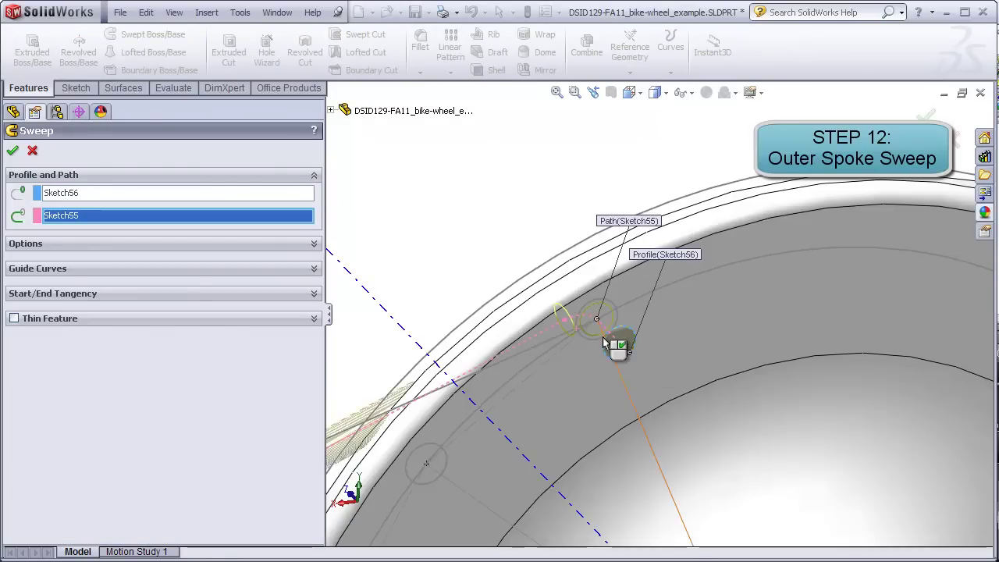
scroll(612, 343, up, 6)
middle_drag(597, 341, 763, 398)
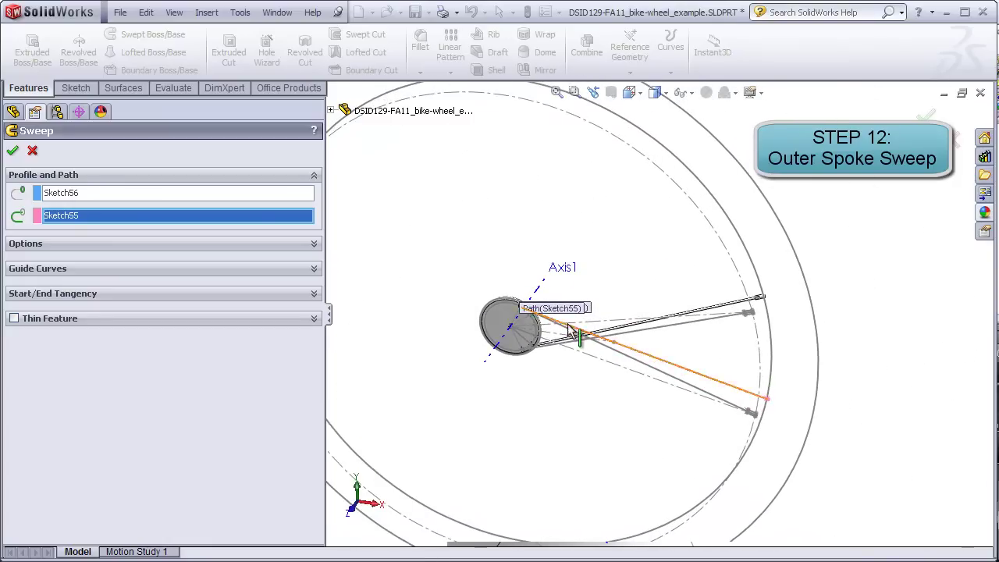
click(14, 153)
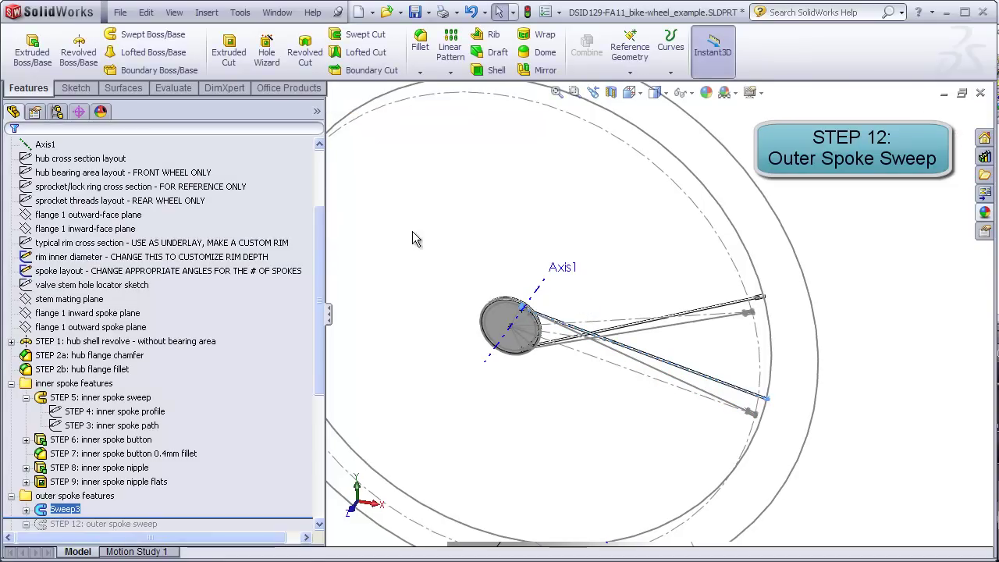
Turn on Hide All Types and check the outer spoke's bend against the flange from the top view
click(172, 12)
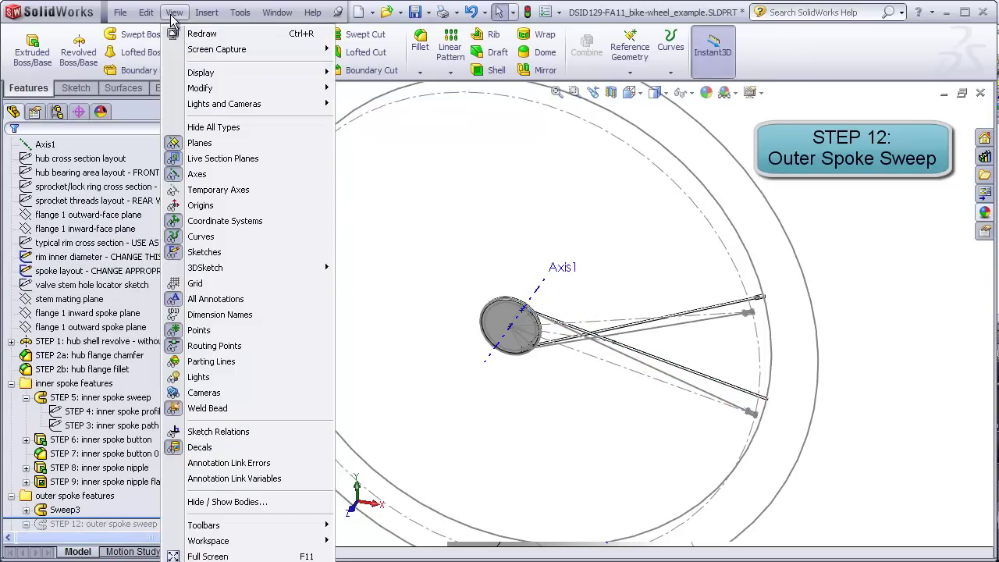
click(257, 127)
key(ctrl+5)
scroll(580, 321, down, 3)
scroll(581, 315, down, 5)
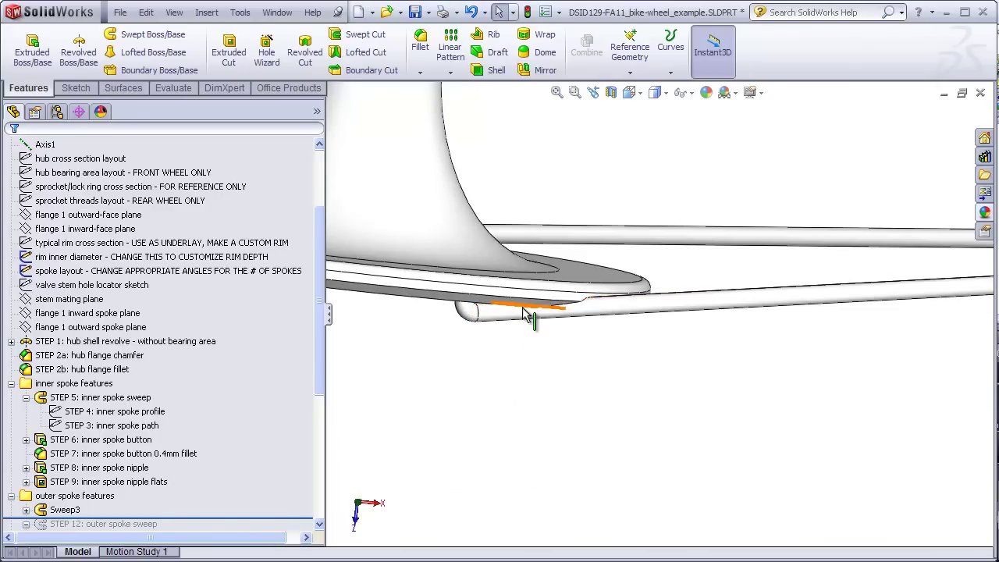
middle_drag(566, 353, 499, 327)
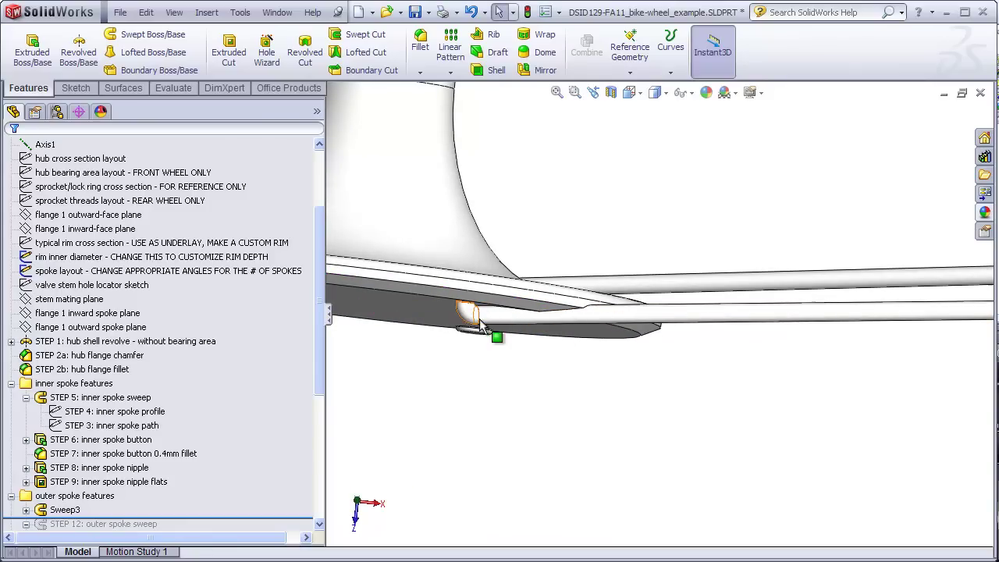
middle_drag(500, 318, 497, 326)
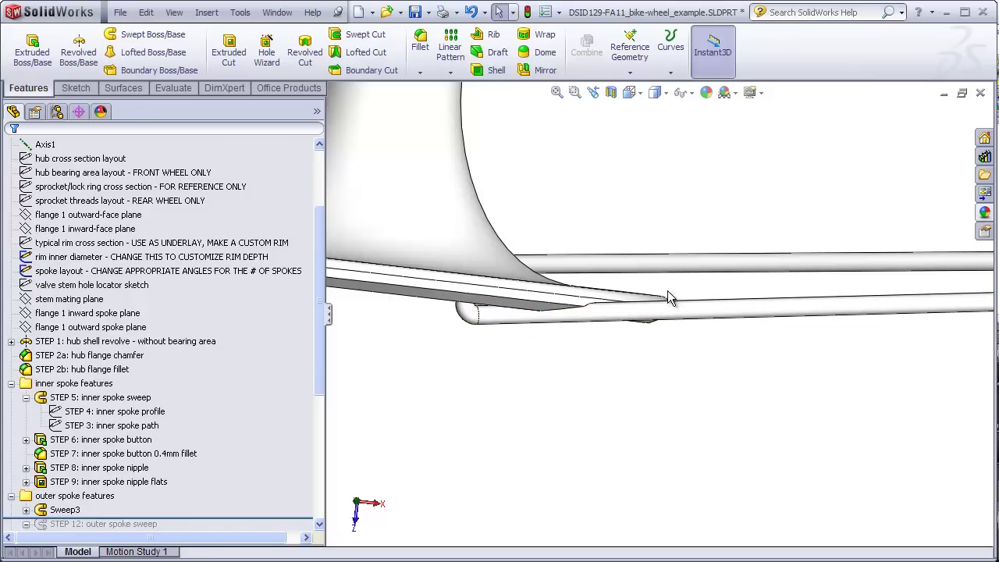
middle_drag(589, 344, 582, 345)
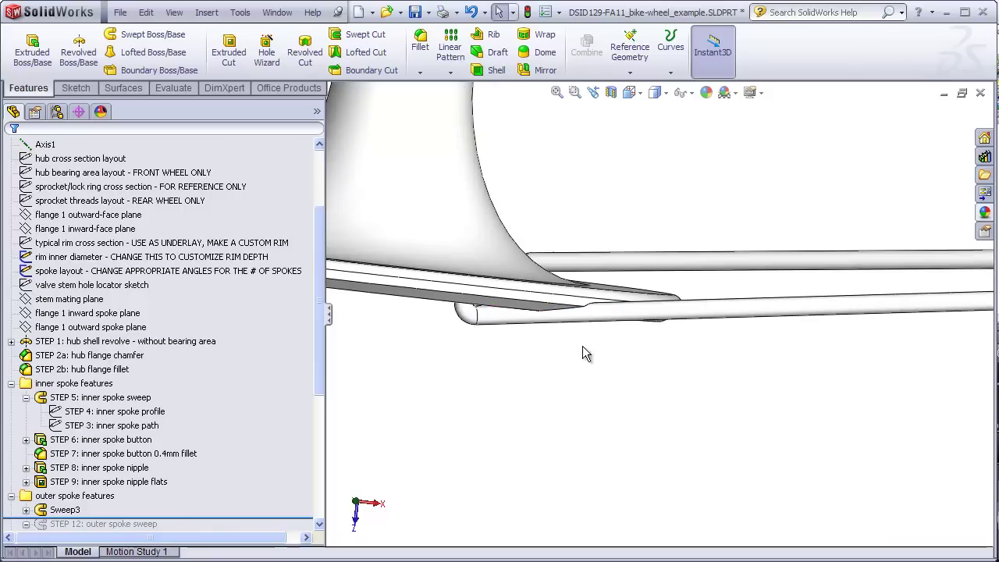
mouse_move(511, 345)
middle_down()
mouse_move(508, 335)
mouse_move(506, 344)
middle_up()
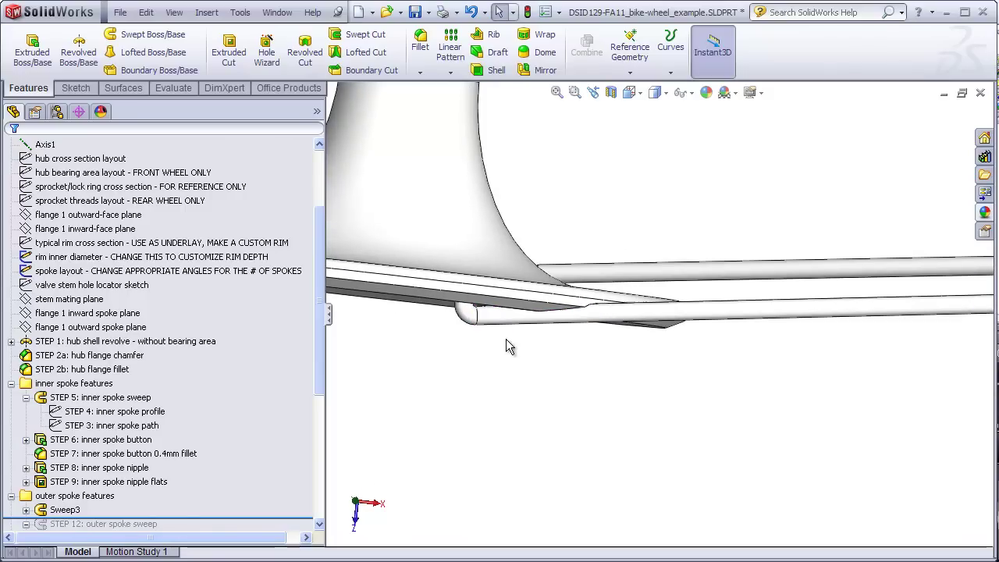
Set the bend radius in the outer spoke path sketch to 1.5 mm and rebuild the model
click(468, 316)
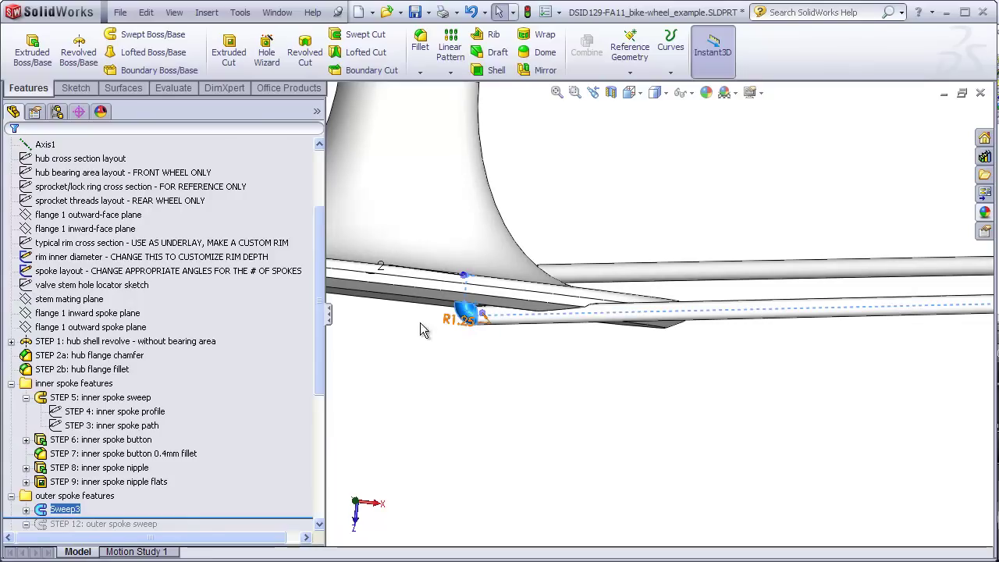
click(26, 509)
click(78, 510)
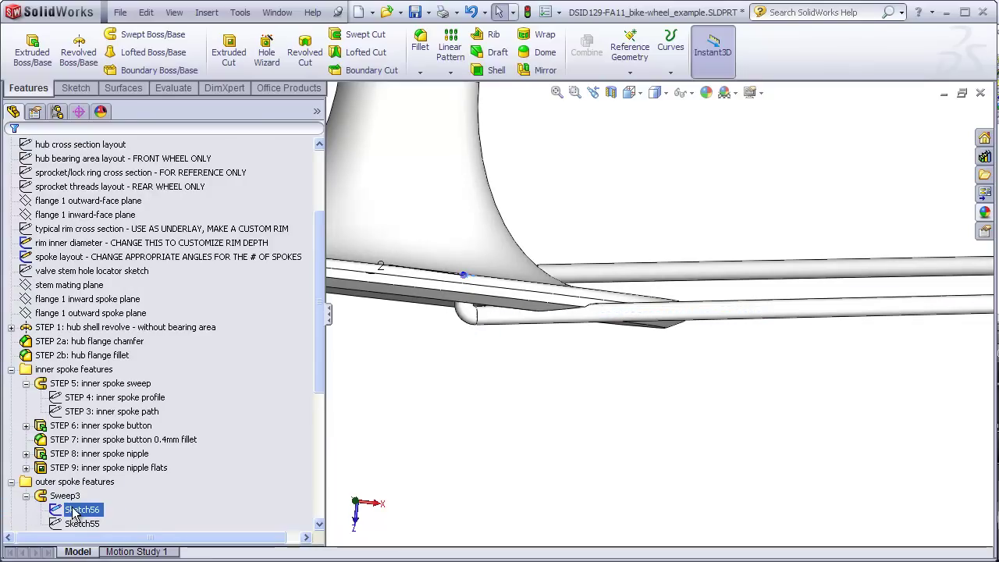
click(86, 523)
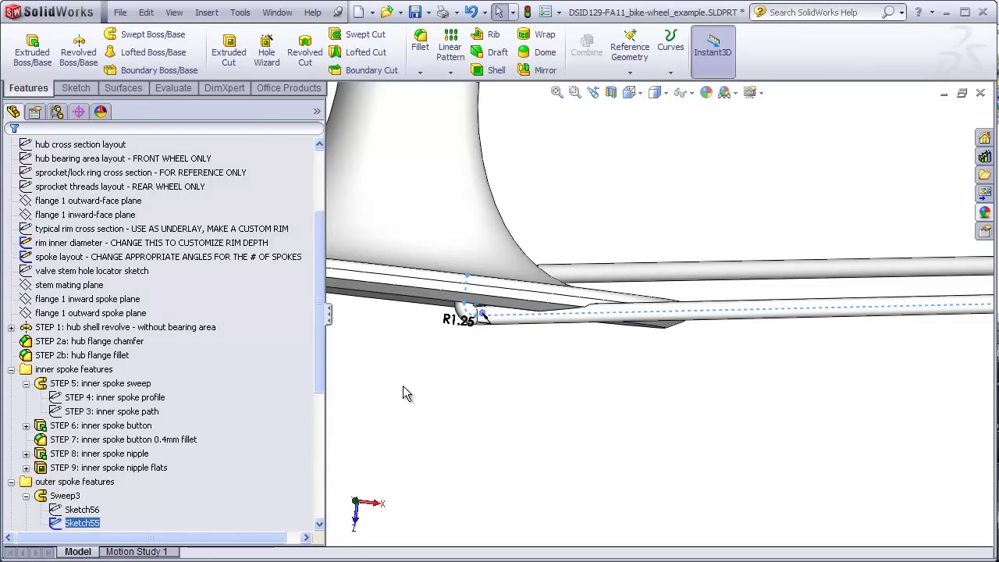
double_click(466, 319)
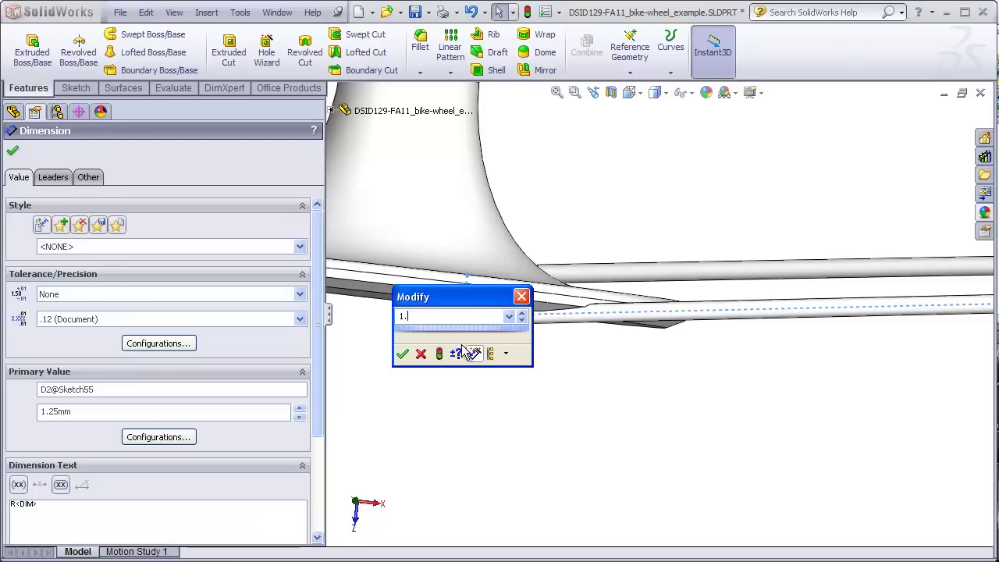
key(Return)
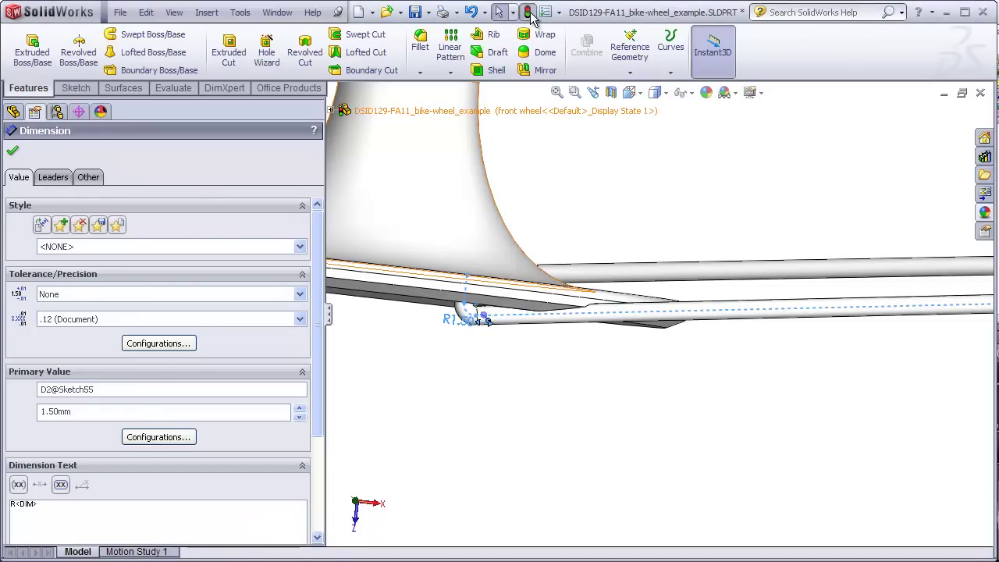
click(528, 12)
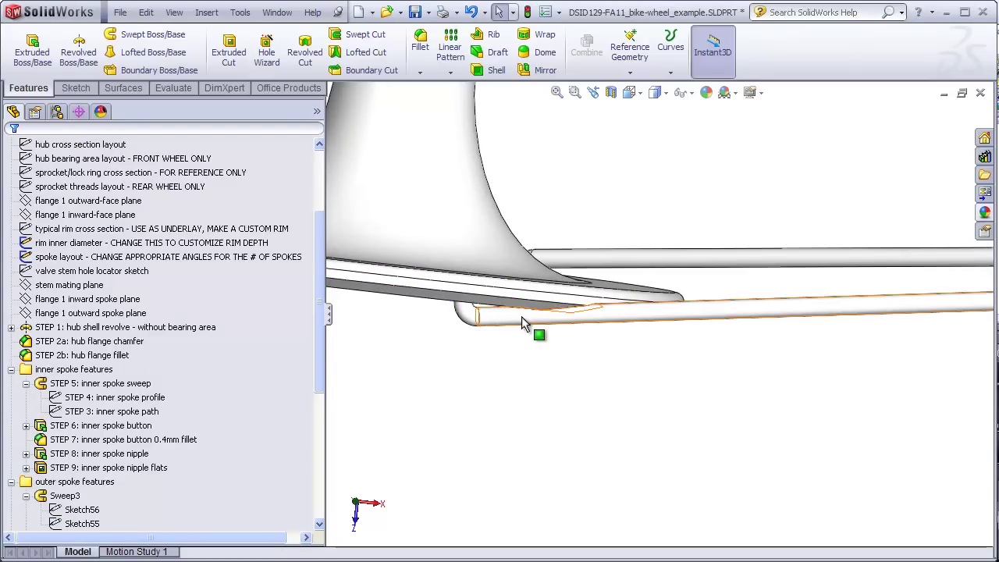
Inspect the rebuilt outer spoke bend at the flange and where the outer and inner spokes cross
middle_drag(541, 340, 480, 324)
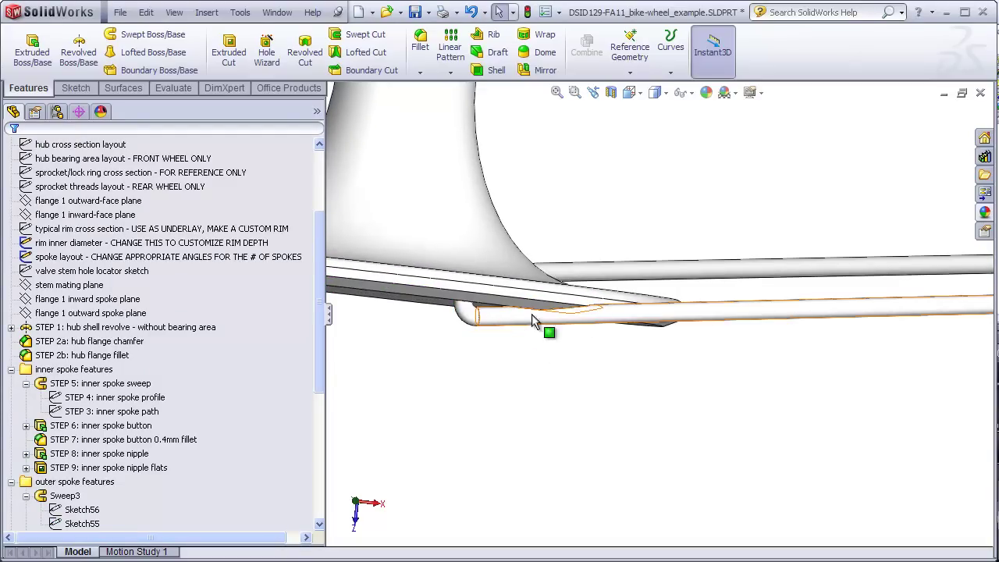
middle_drag(663, 375, 655, 263)
scroll(738, 371, up, 5)
middle_drag(690, 317, 825, 398)
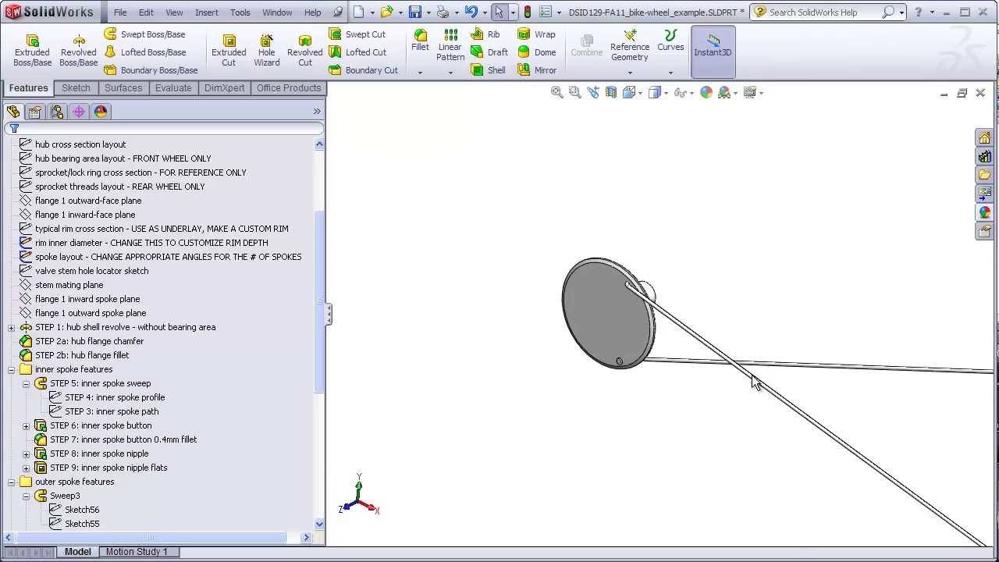
key(ctrl+Left)
key(ctrl+Up)
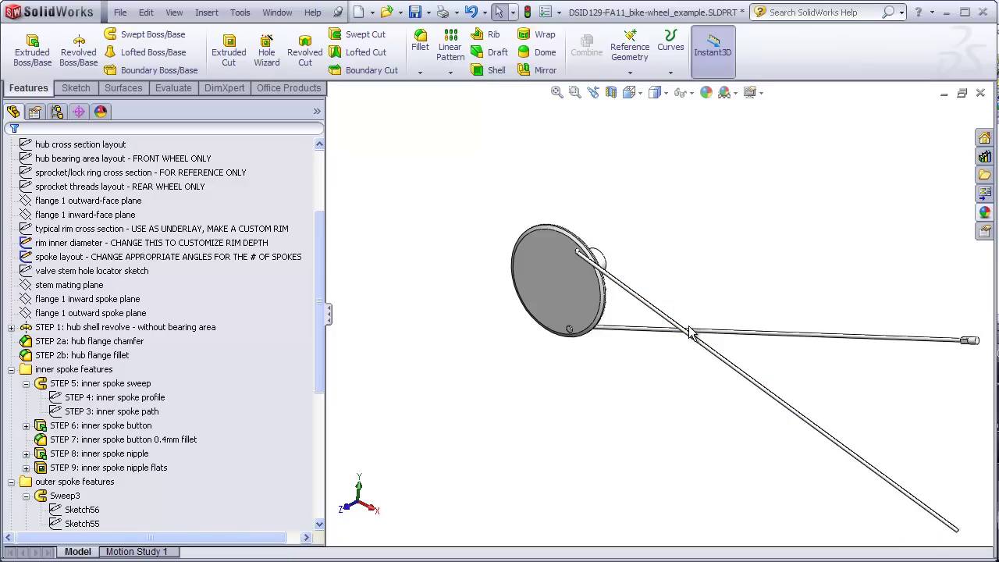
mouse_move(701, 334)
middle_down()
mouse_move(669, 319)
mouse_move(614, 320)
mouse_move(693, 343)
middle_up()
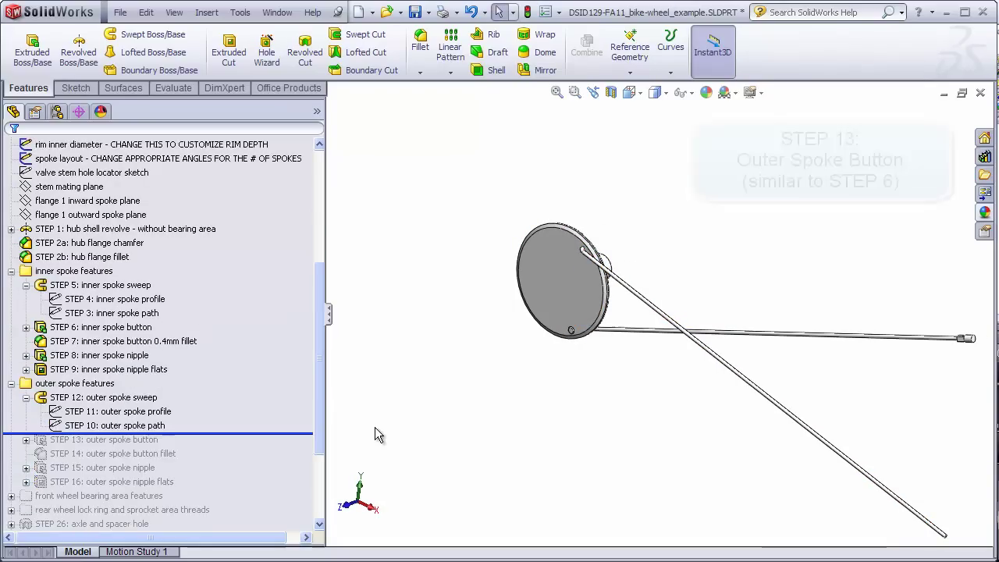
Roll the model forward to include the STEP 13 outer spoke button and inspect it on the hub flange
drag(289, 434, 289, 447)
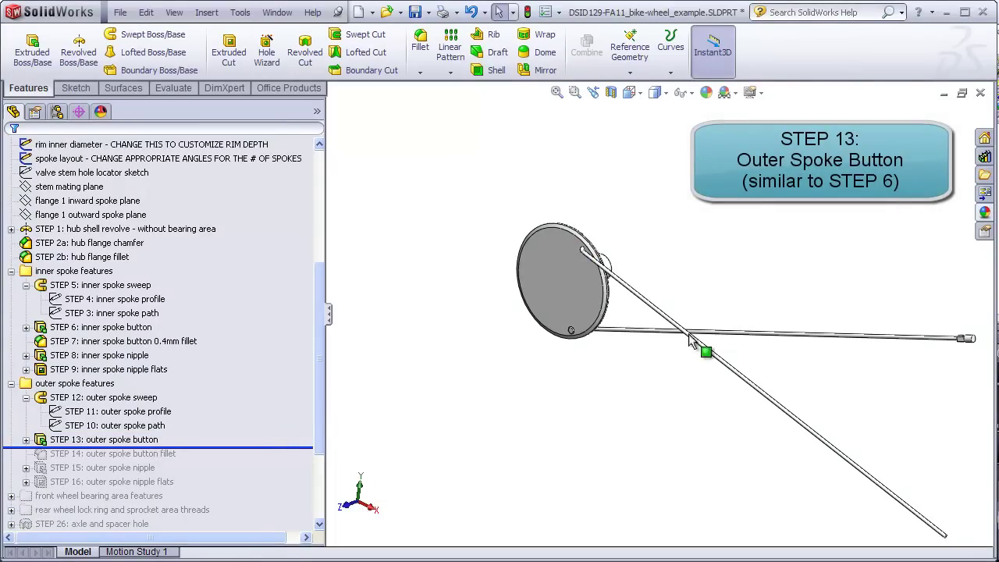
middle_drag(682, 280, 555, 273)
scroll(555, 267, down, 4)
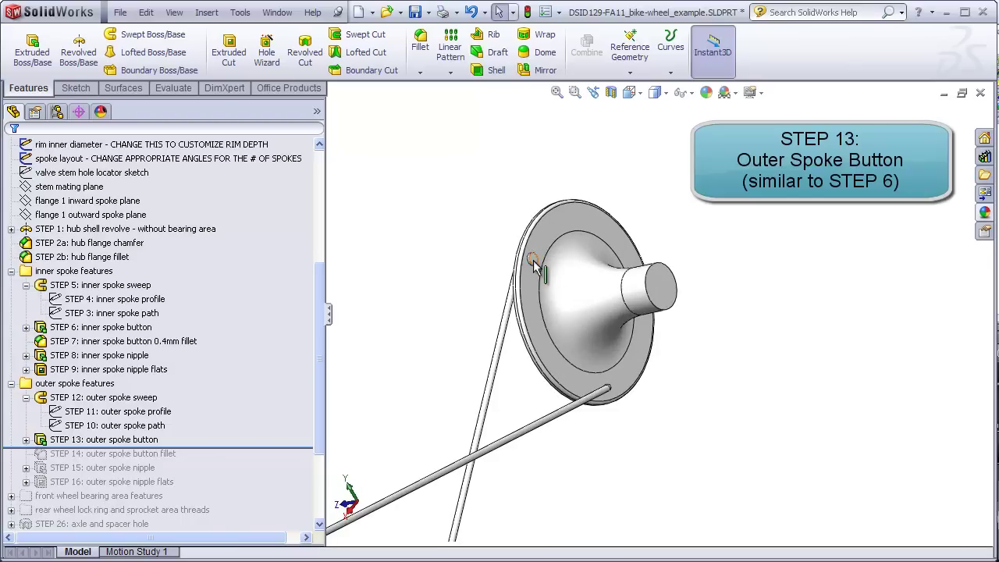
middle_drag(514, 370, 741, 444)
scroll(702, 400, up, 3)
scroll(739, 443, down, 2)
Roll the model forward to include the STEP 14 outer spoke button fillet and check the rounded button up close
drag(303, 458, 298, 462)
middle_drag(355, 386, 416, 228)
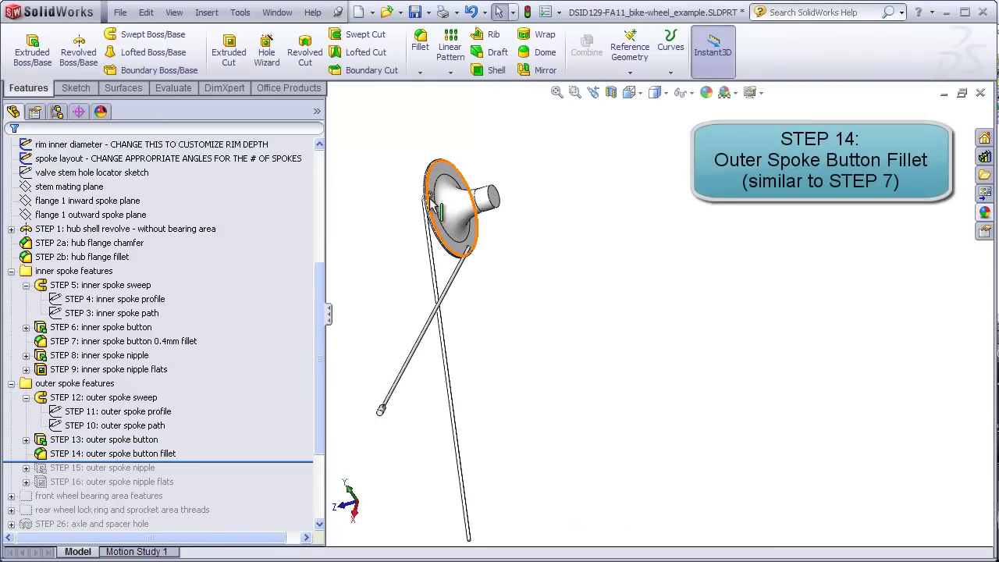
scroll(443, 215, down, 3)
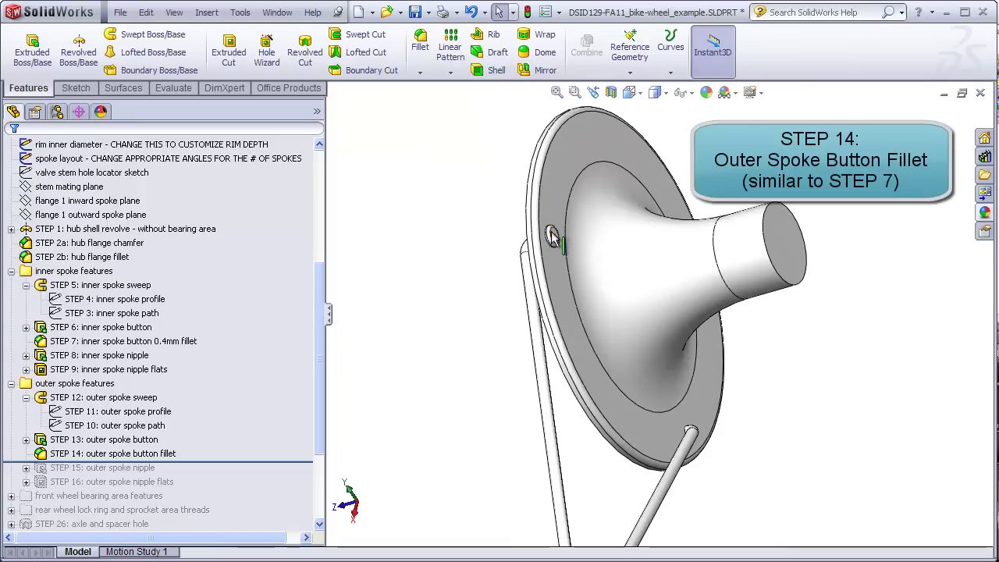
Roll the model forward past STEP 16 to include the outer spoke nipple and the outer spoke nipple flats
scroll(551, 392, up, 2)
middle_drag(556, 383, 631, 337)
scroll(882, 537, down, 5)
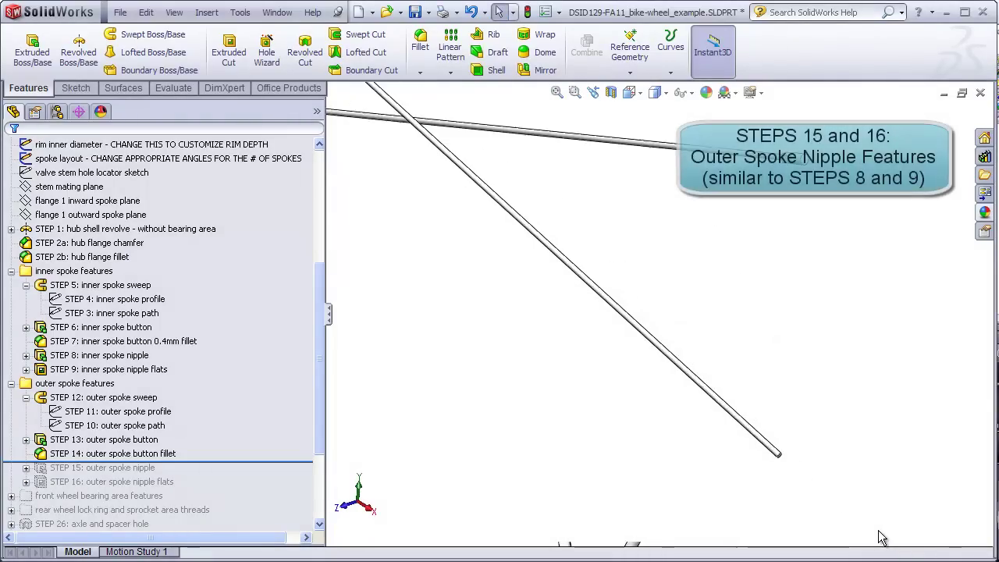
drag(201, 460, 201, 489)
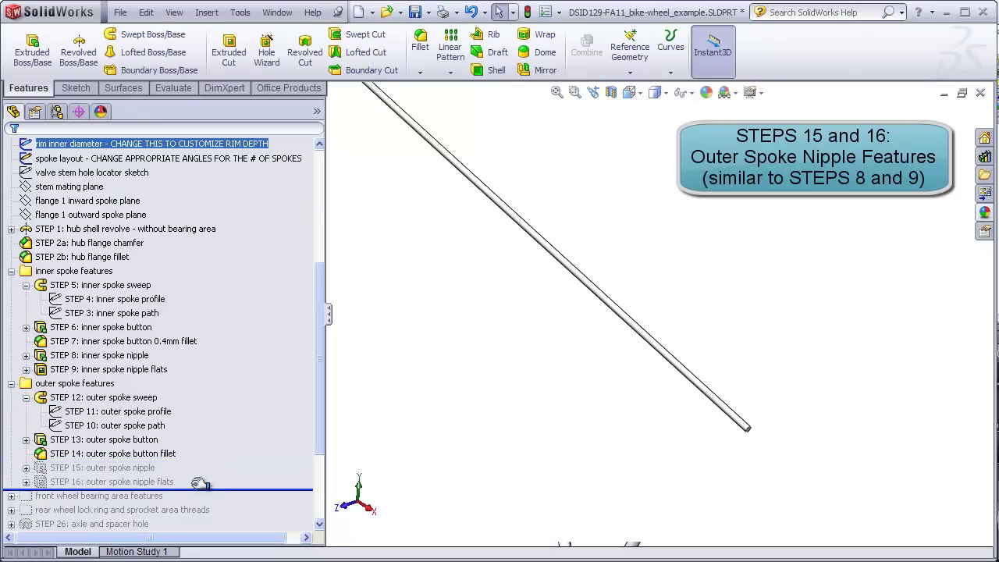